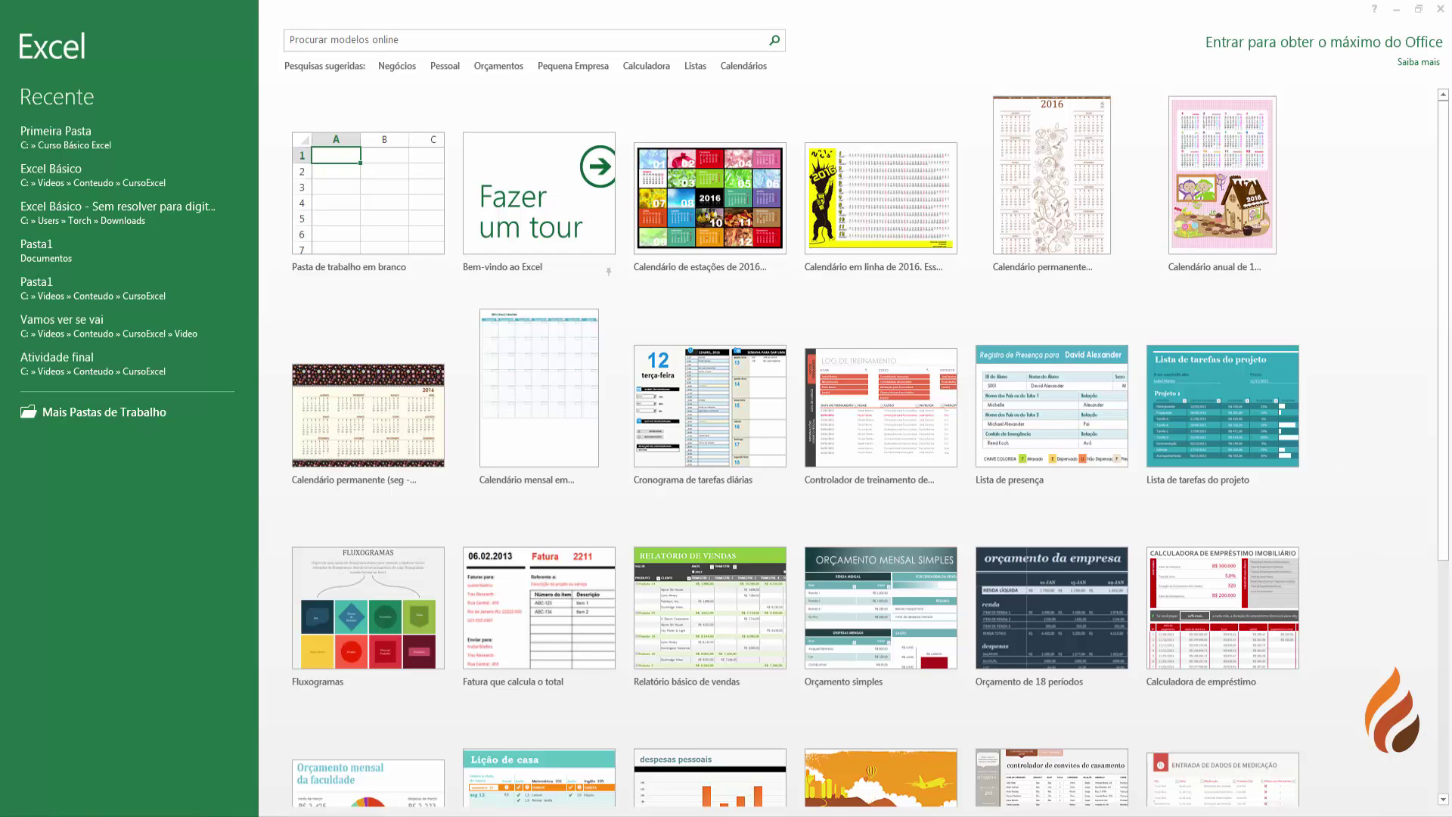
# - Open the Primeira Pasta workbook from the Recente list on the start screen
pyautogui.click(58, 136)
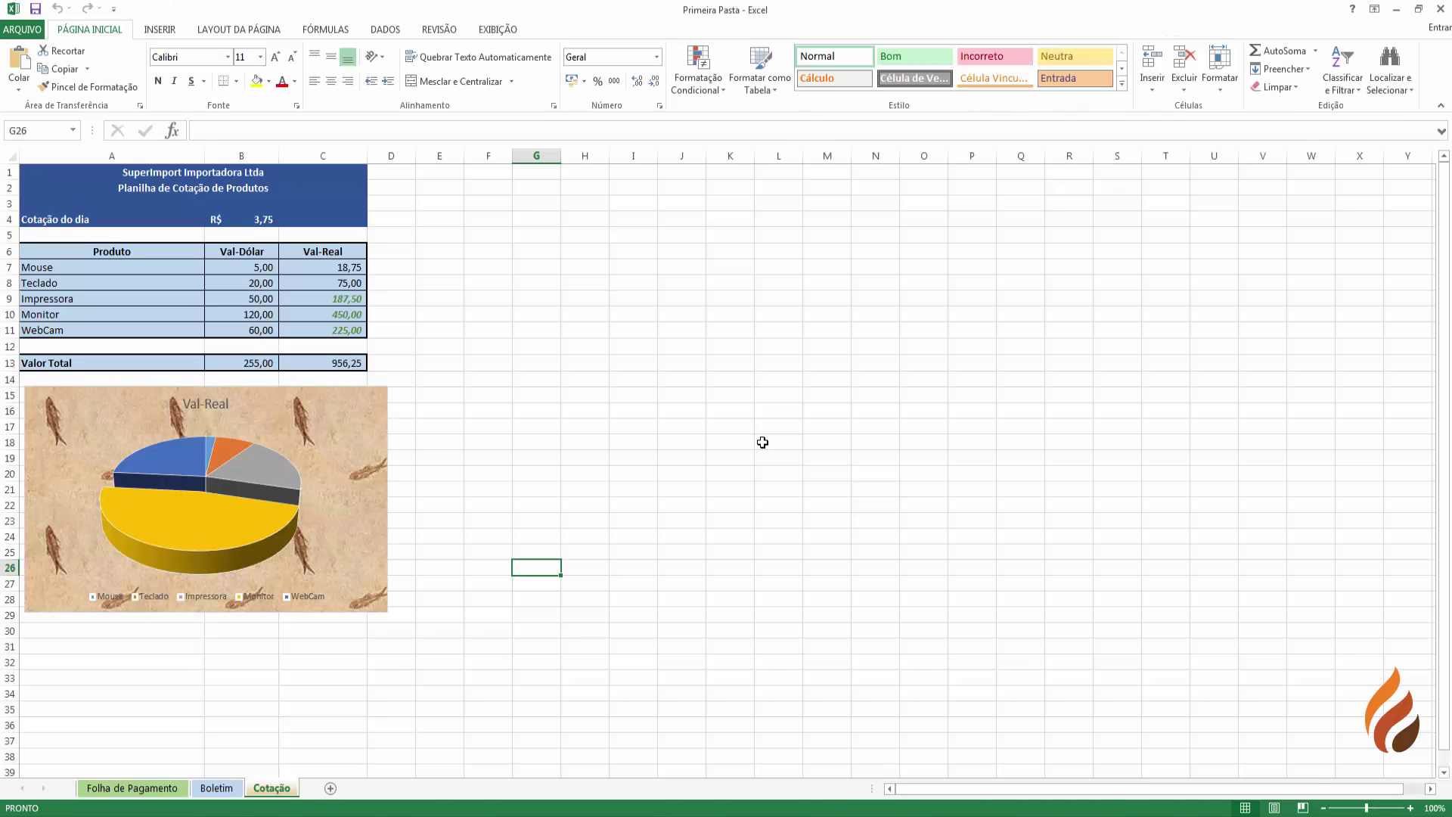
# - Browse the Folha de Pagamento, Boletim and Cotação sheets, then bring up Localizar e Selecionar on Folha de Pagamento
pyautogui.click(140, 792)
pyautogui.click(213, 790)
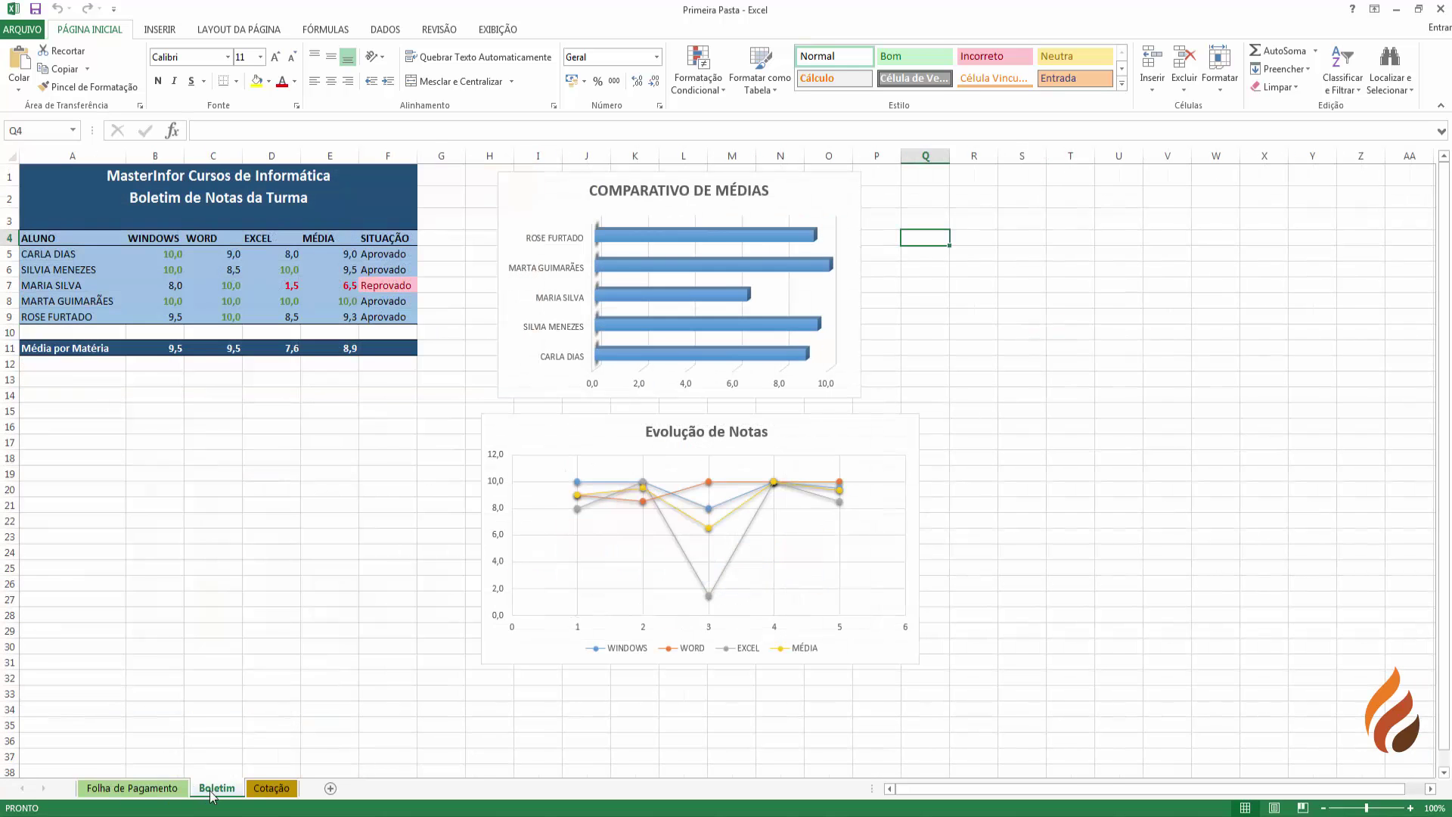
pyautogui.click(268, 790)
pyautogui.click(167, 791)
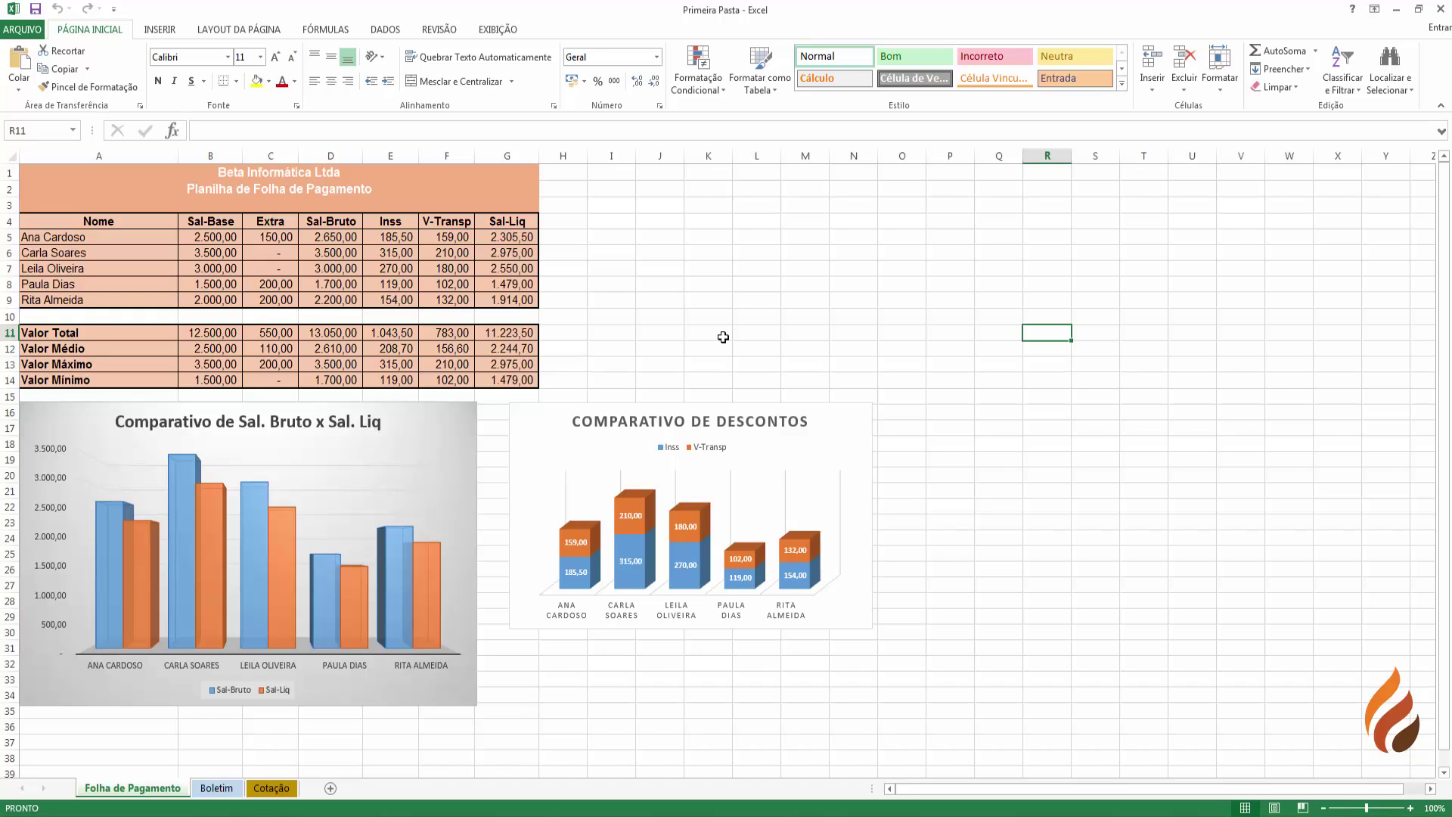
pyautogui.click(1388, 68)
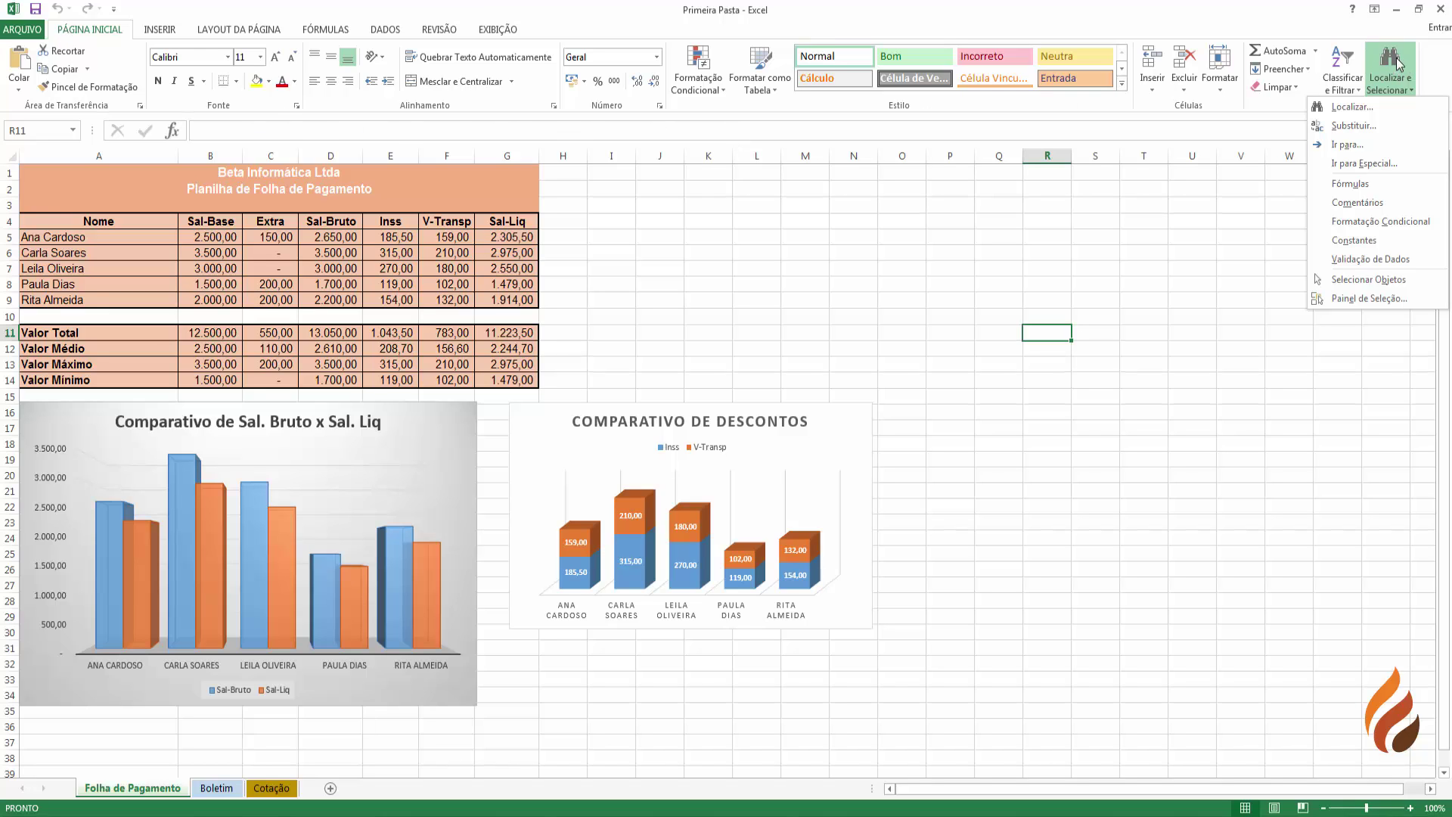
# - Open Localizar... and position the Localizar e substituir dialog above the charts
pyautogui.click(1353, 109)
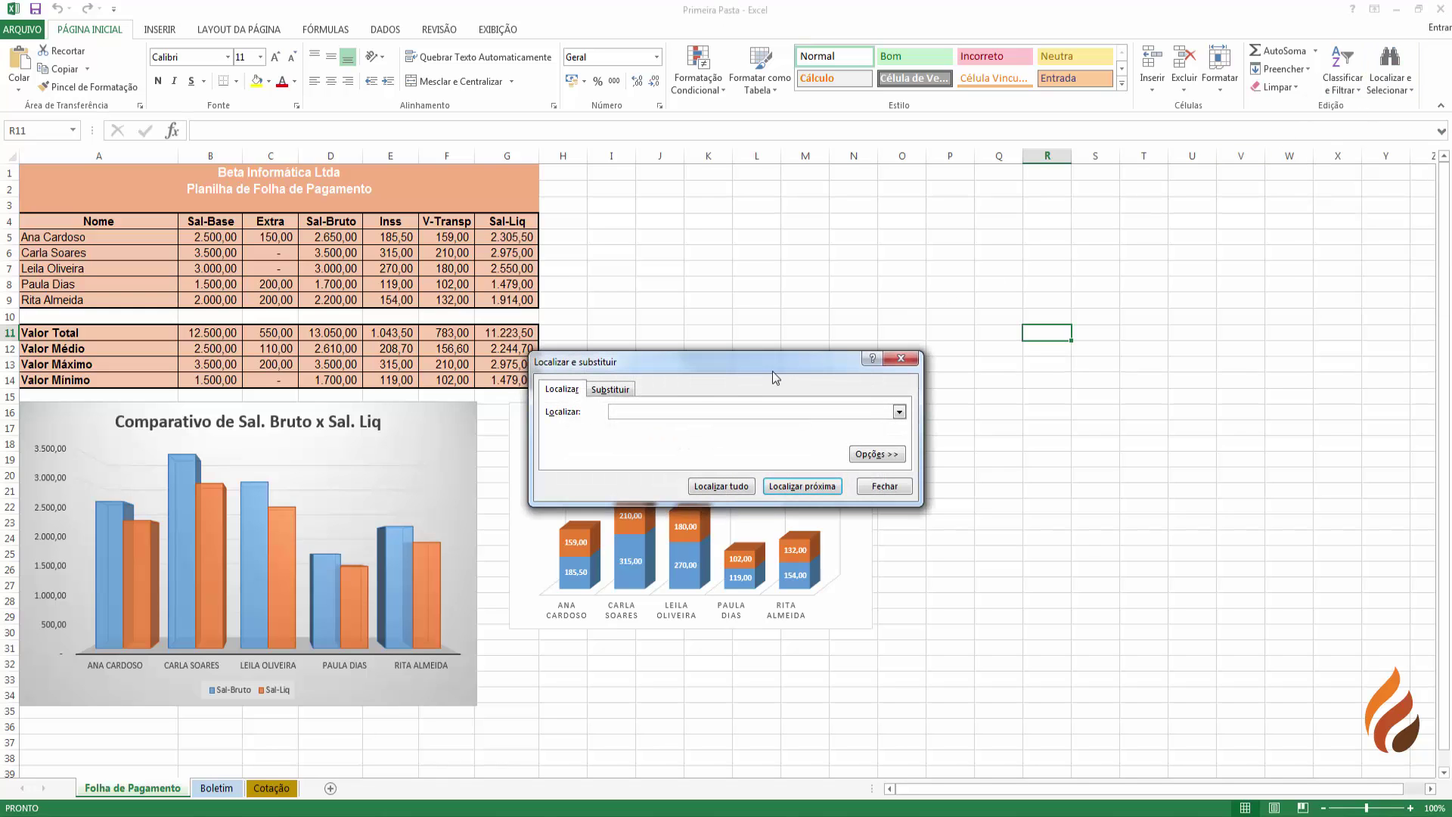
pyautogui.moveTo(658, 370); pyautogui.dragTo(729, 320)
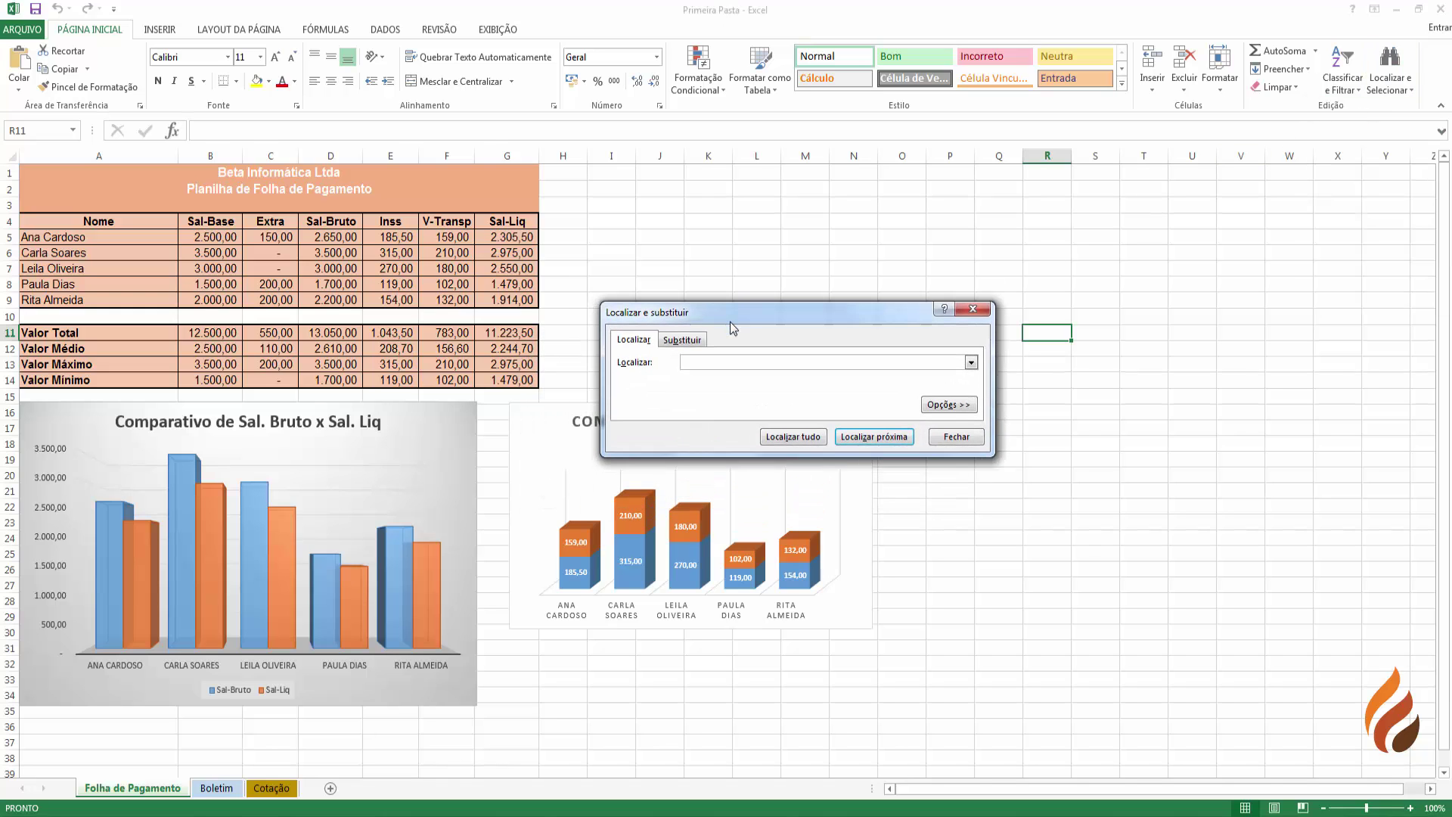
pyautogui.doubleClick(729, 321)
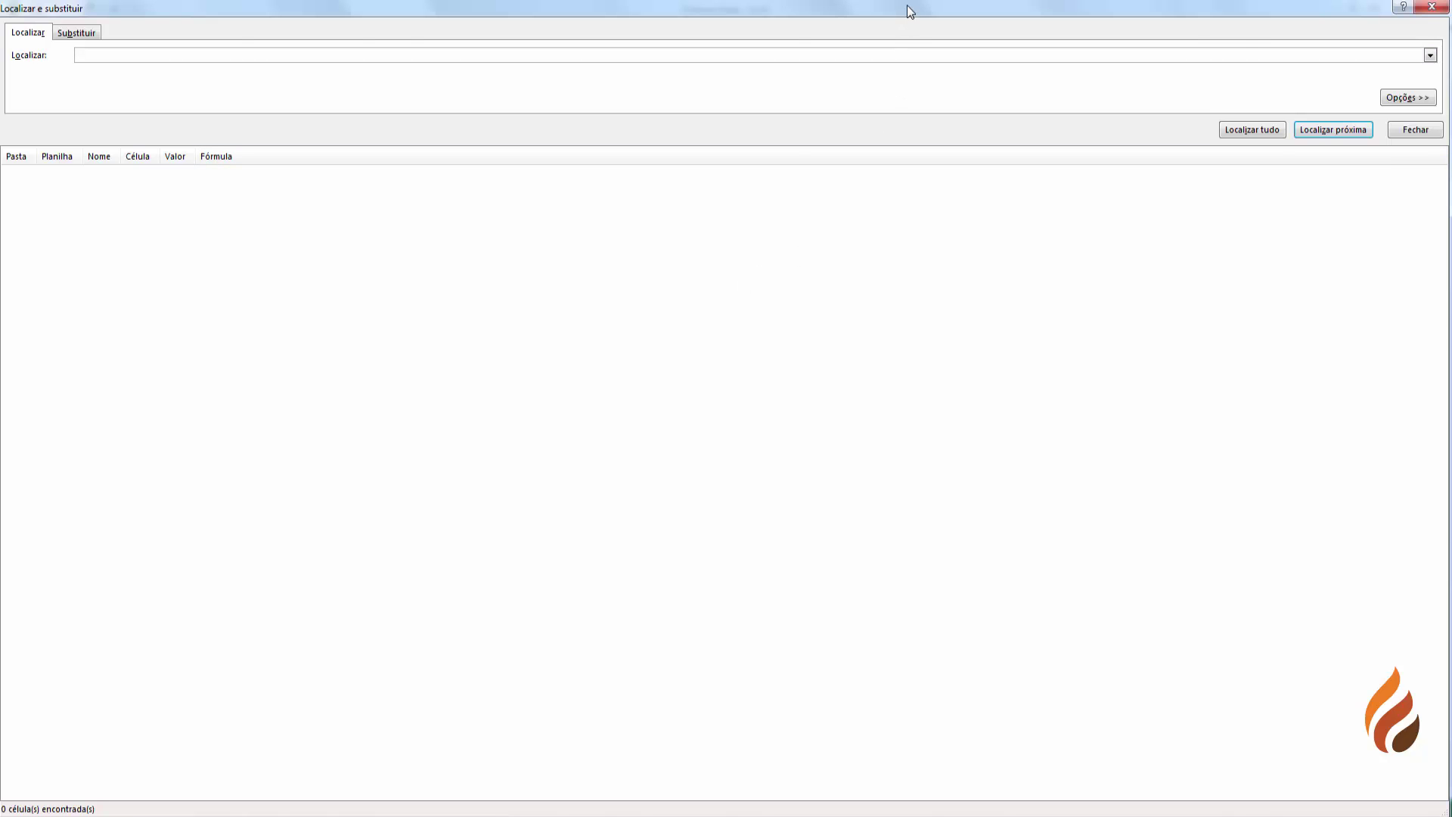
pyautogui.doubleClick(906, 6)
pyautogui.moveTo(842, 319); pyautogui.dragTo(855, 235)
# - Flip between the Localizar and Substituir tabs, finishing on Substituir
pyautogui.click(715, 256)
pyautogui.click(651, 254)
pyautogui.click(683, 258)
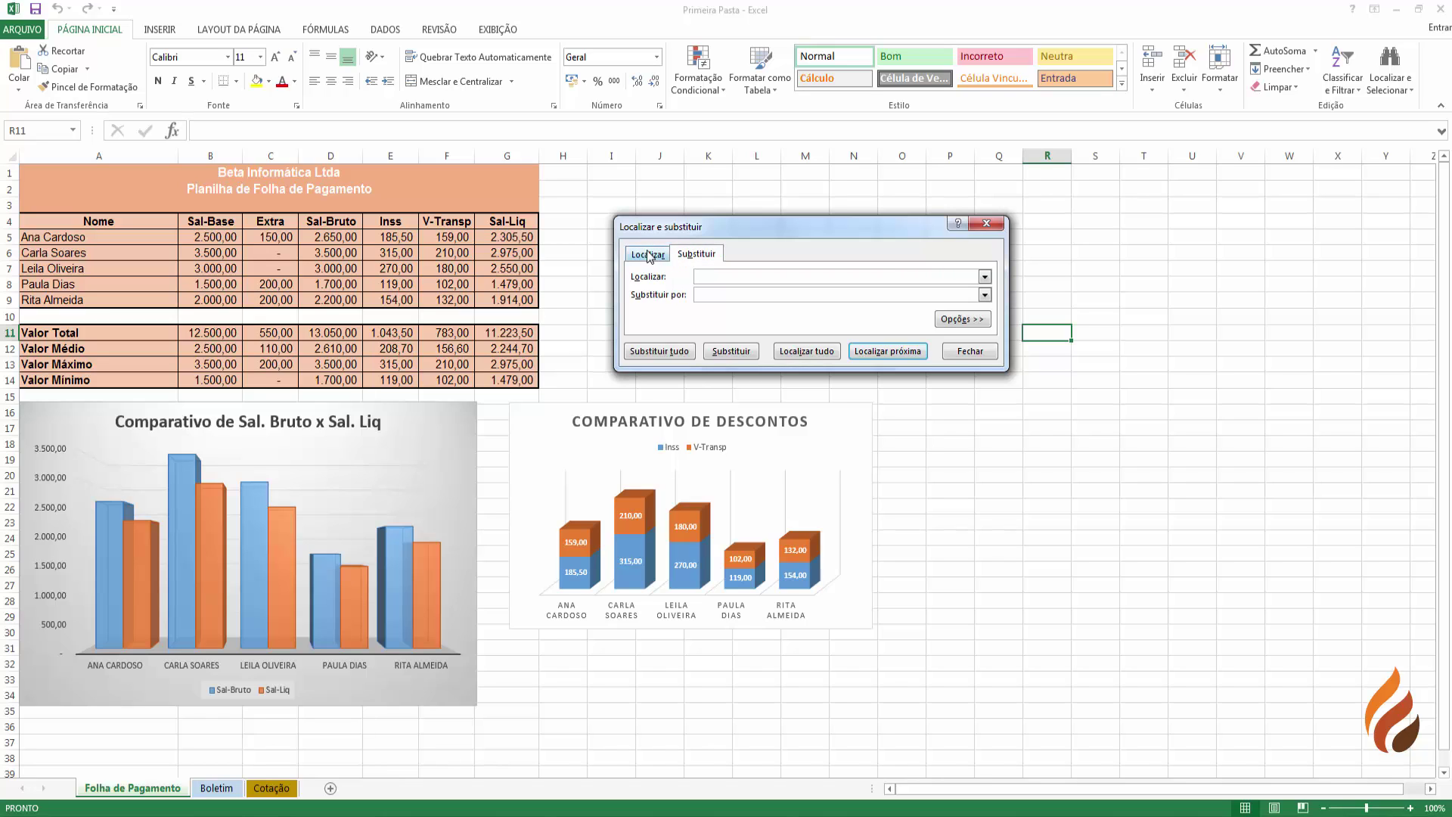
pyautogui.click(650, 256)
pyautogui.click(686, 256)
pyautogui.click(656, 257)
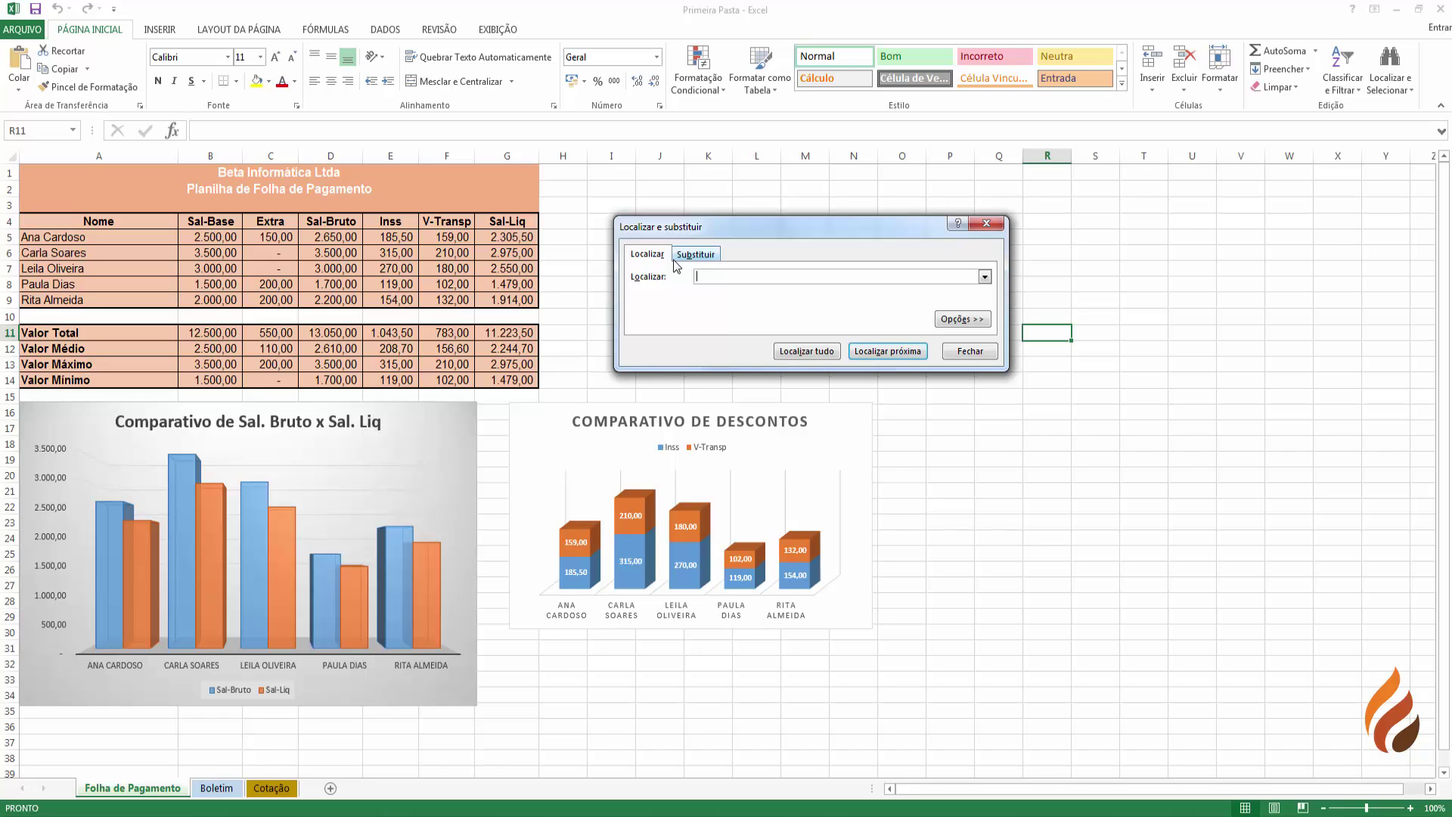
pyautogui.click(687, 256)
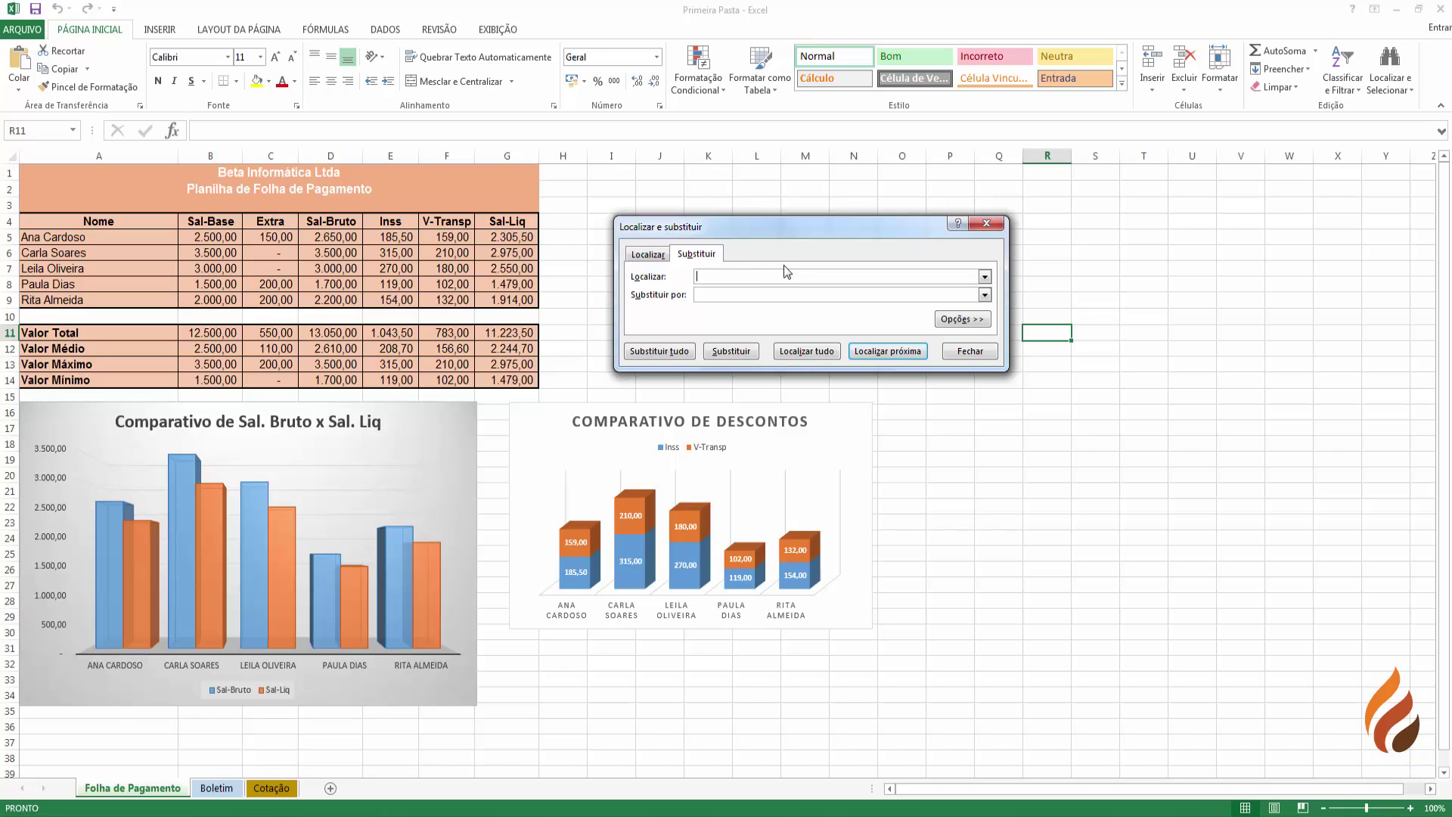
# - Search for 'me' and inspect the first match's full text in A2
pyautogui.write('me')
pyautogui.click(885, 353)
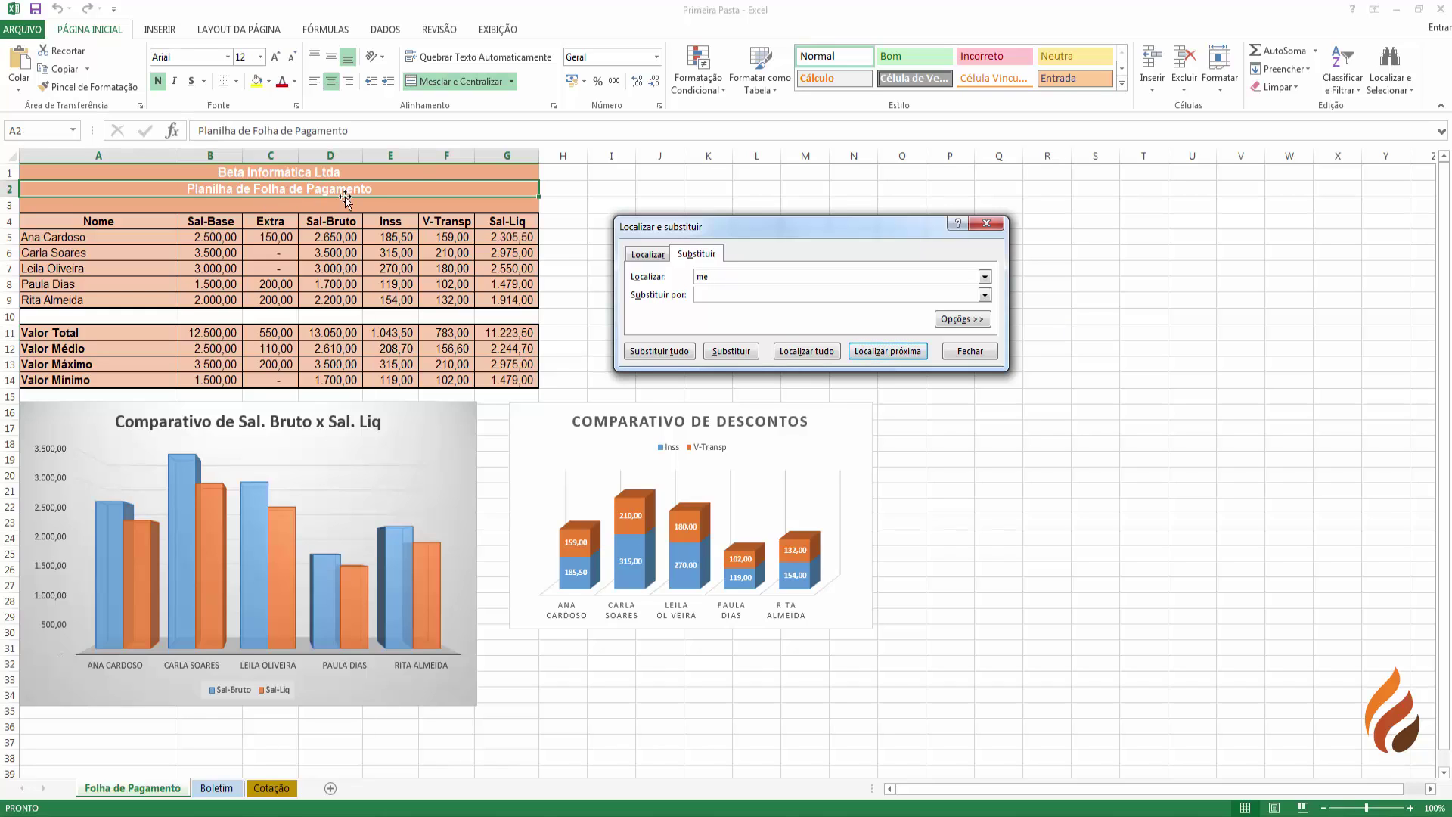
pyautogui.click(318, 131)
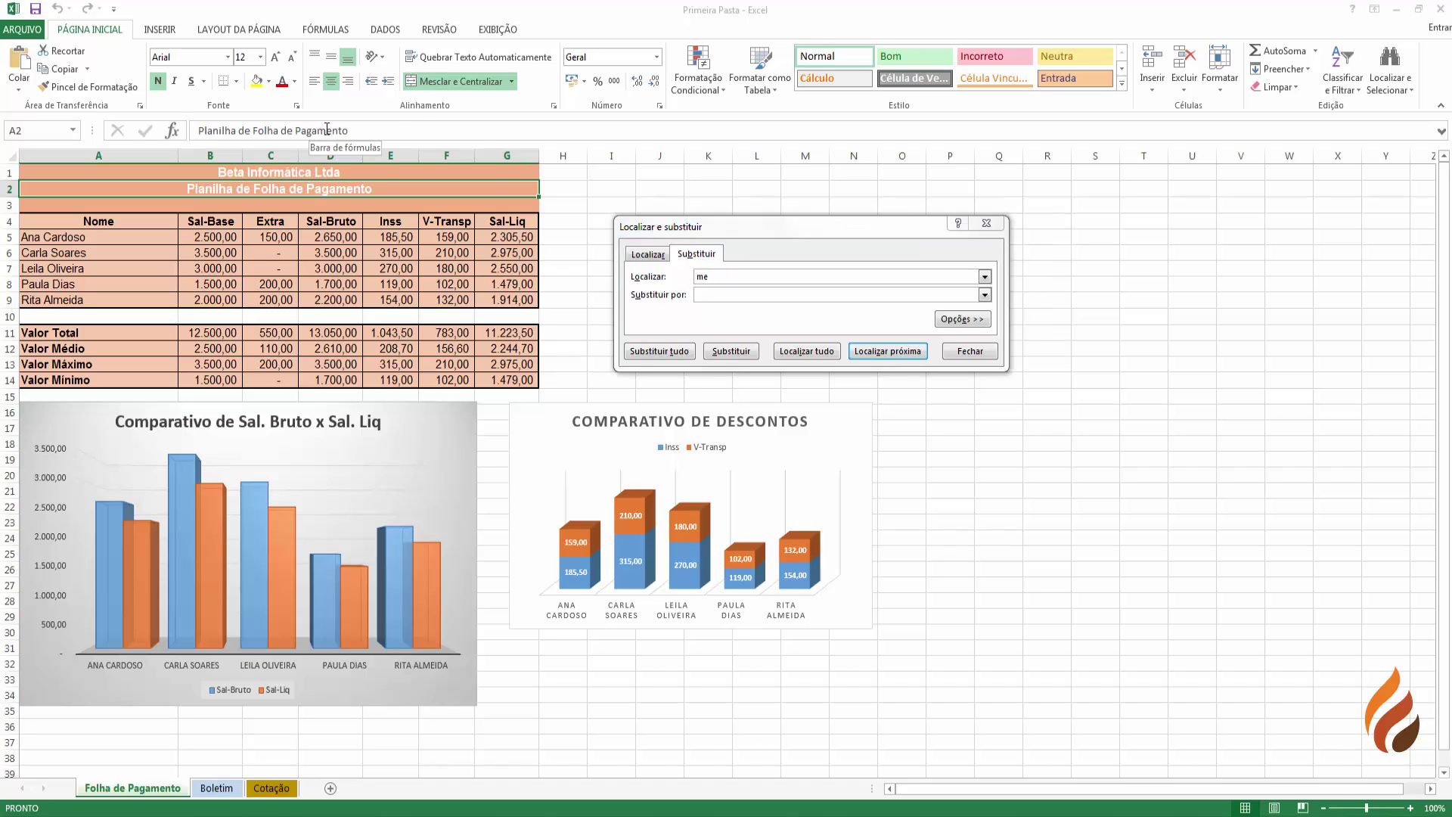
pyautogui.moveTo(318, 130); pyautogui.dragTo(327, 130)
pyautogui.click(713, 293)
pyautogui.click(713, 293)
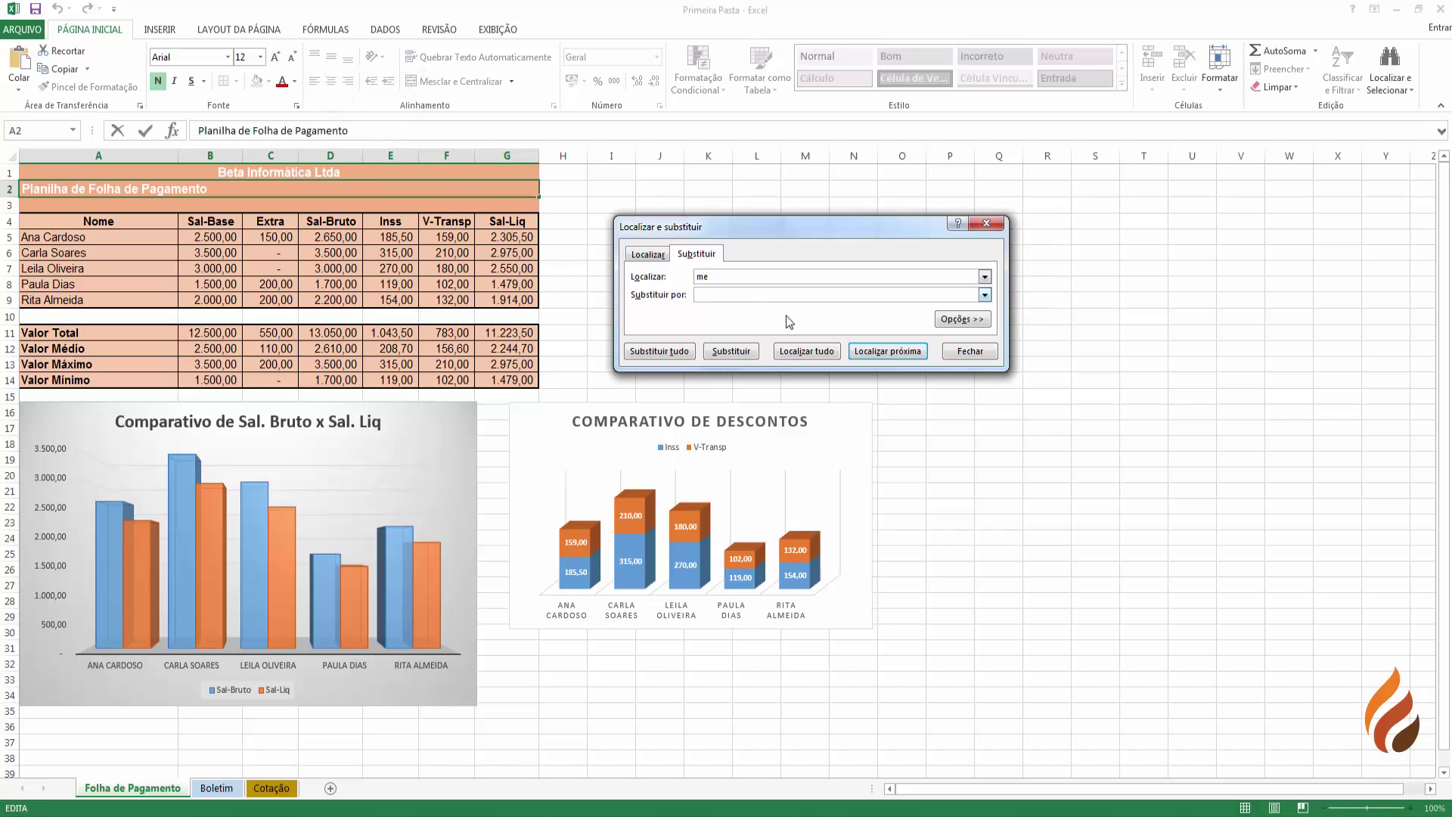
# - Cycle repeatedly through the 'me' matches in A4, A9 and A2
pyautogui.click(887, 351)
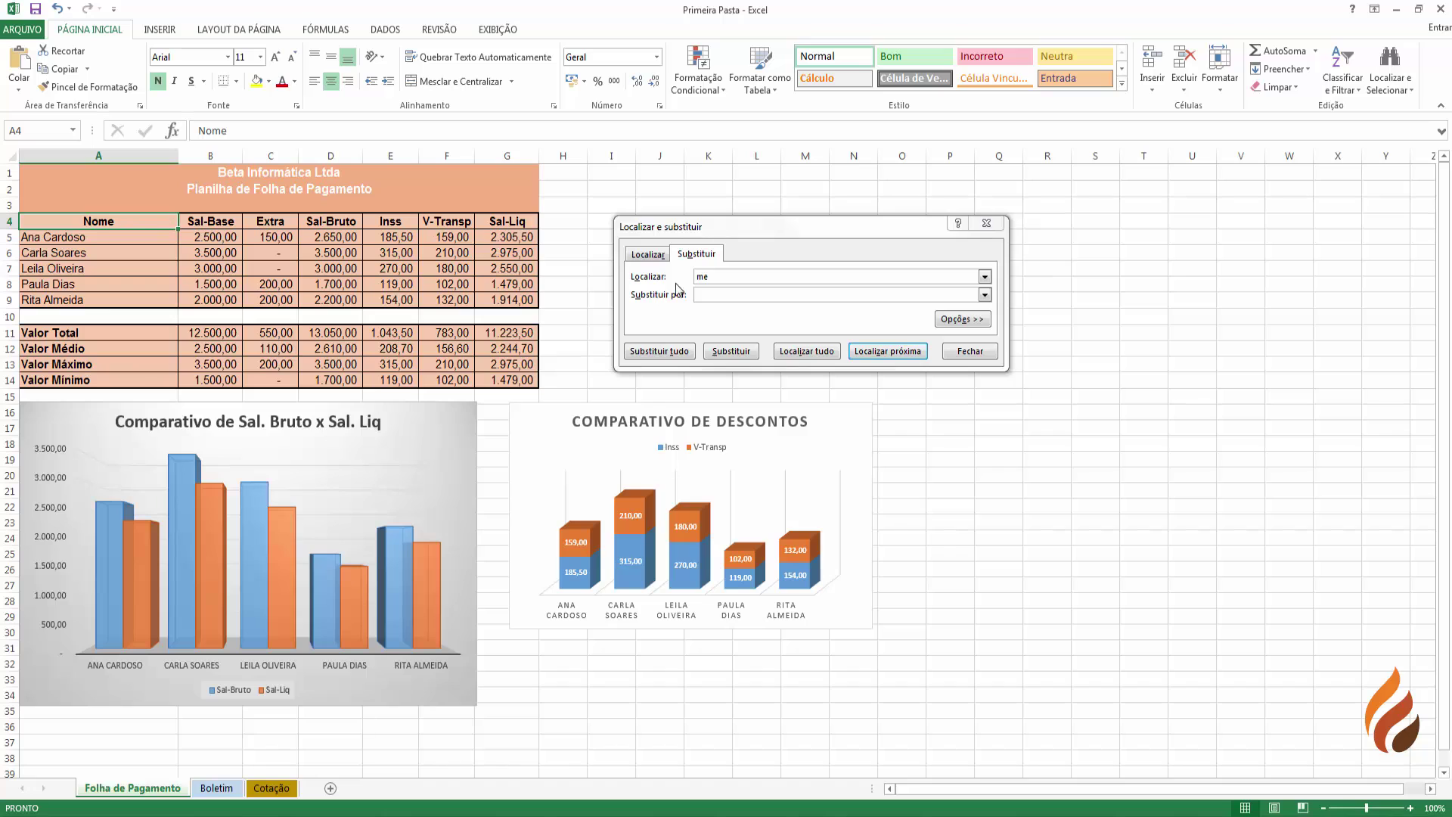
pyautogui.click(887, 351)
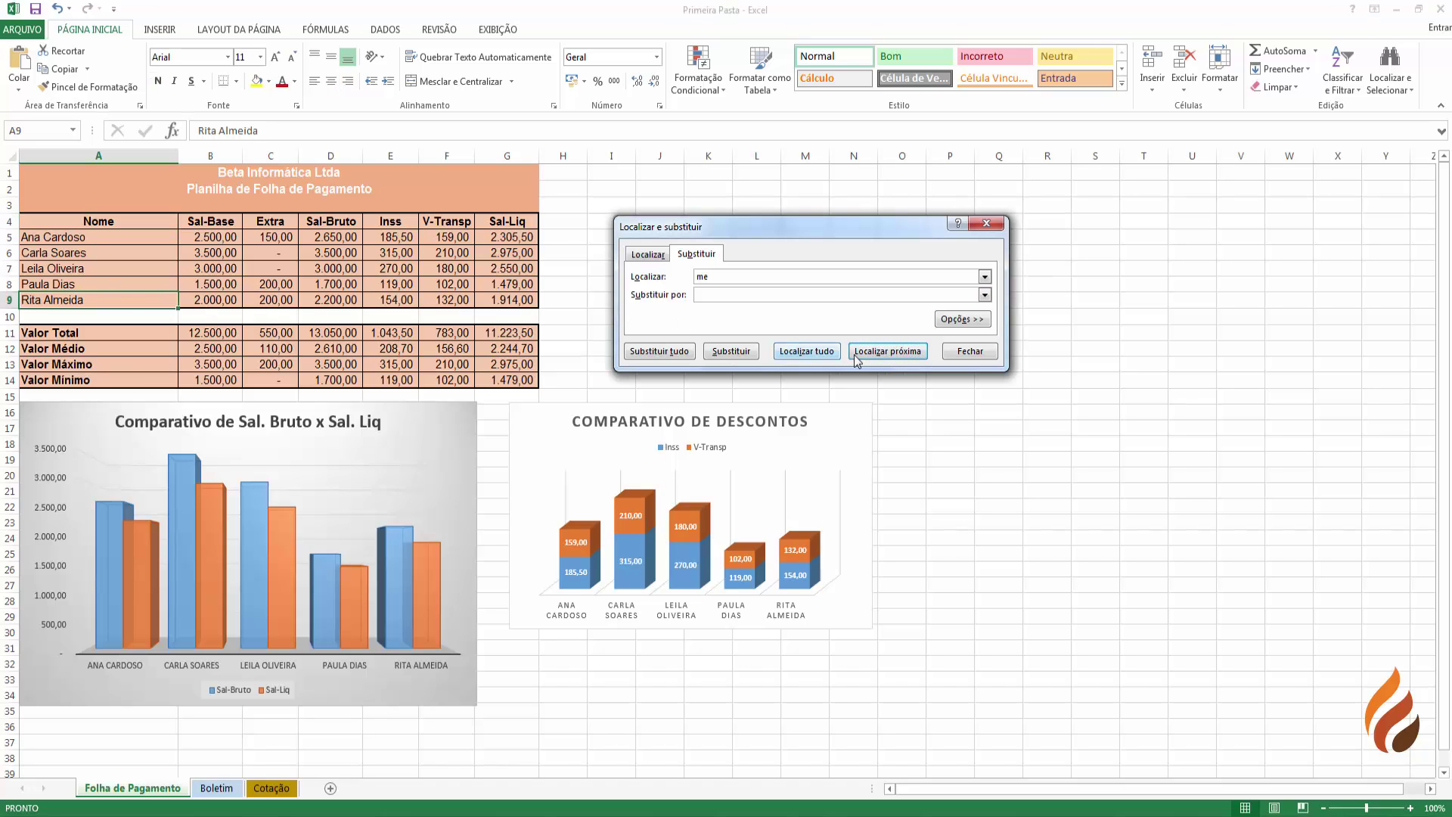
pyautogui.click(886, 352)
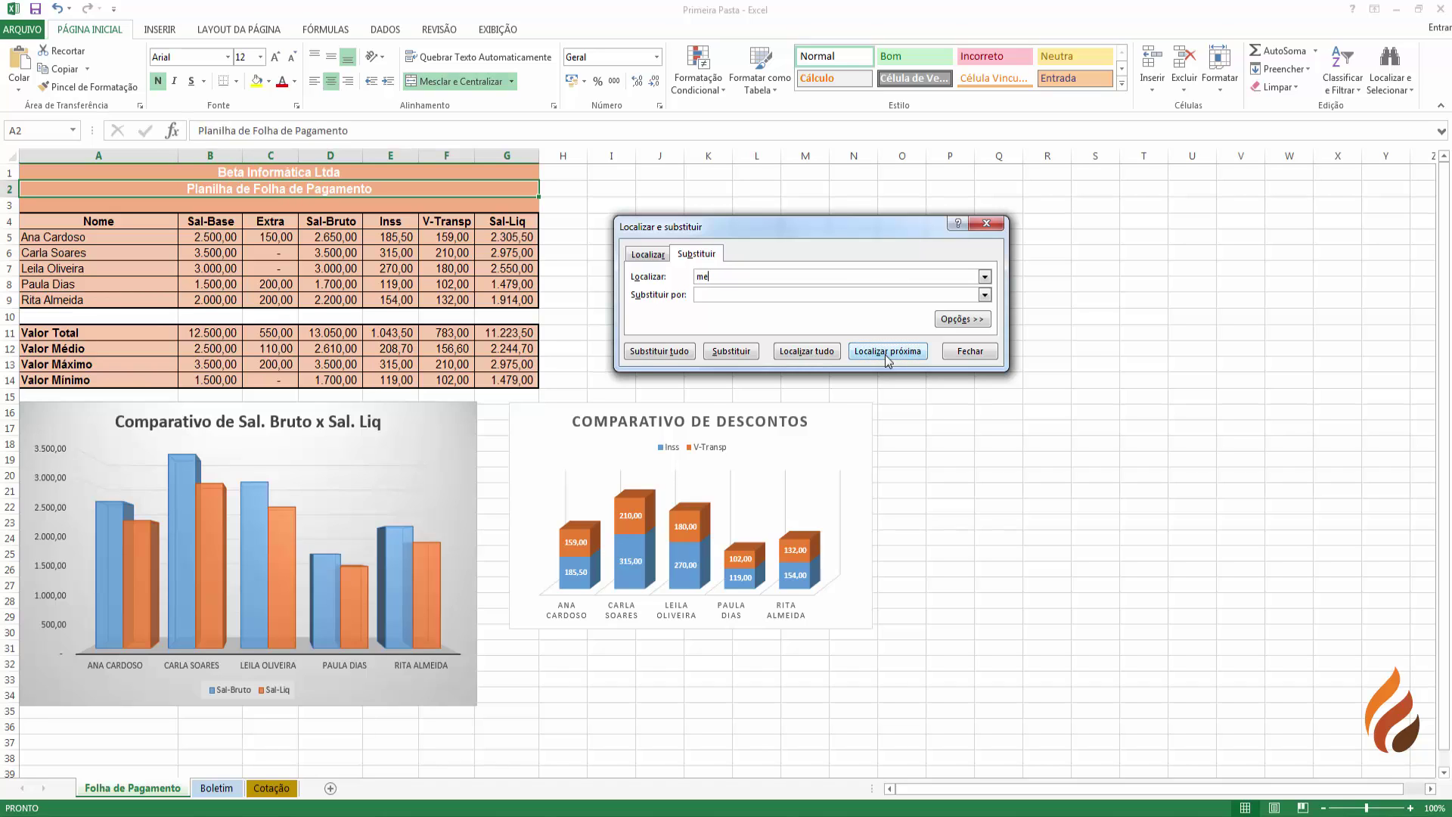
pyautogui.click(886, 352)
pyautogui.click(887, 352)
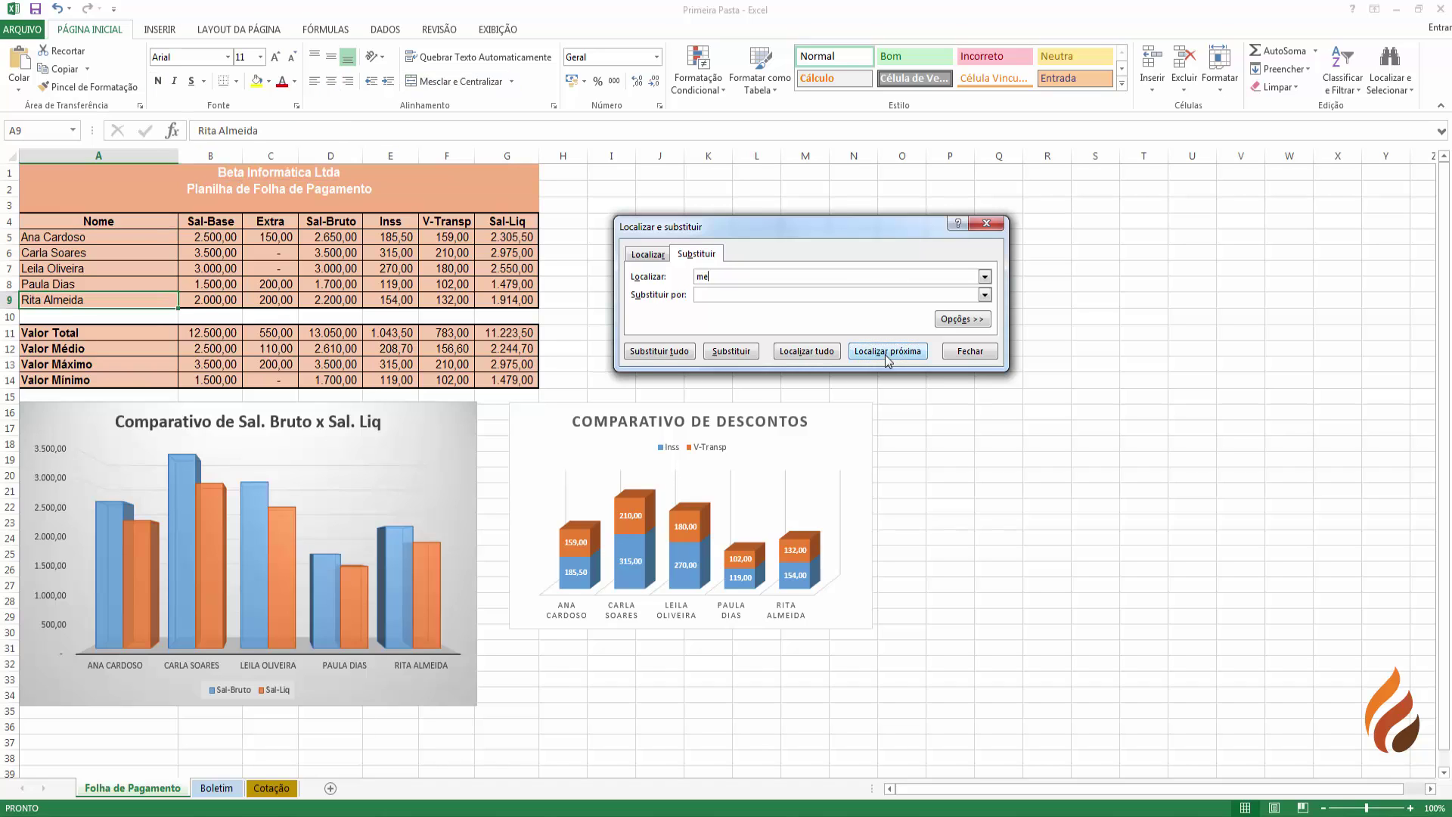
pyautogui.click(886, 352)
pyautogui.click(886, 352)
pyautogui.click(886, 351)
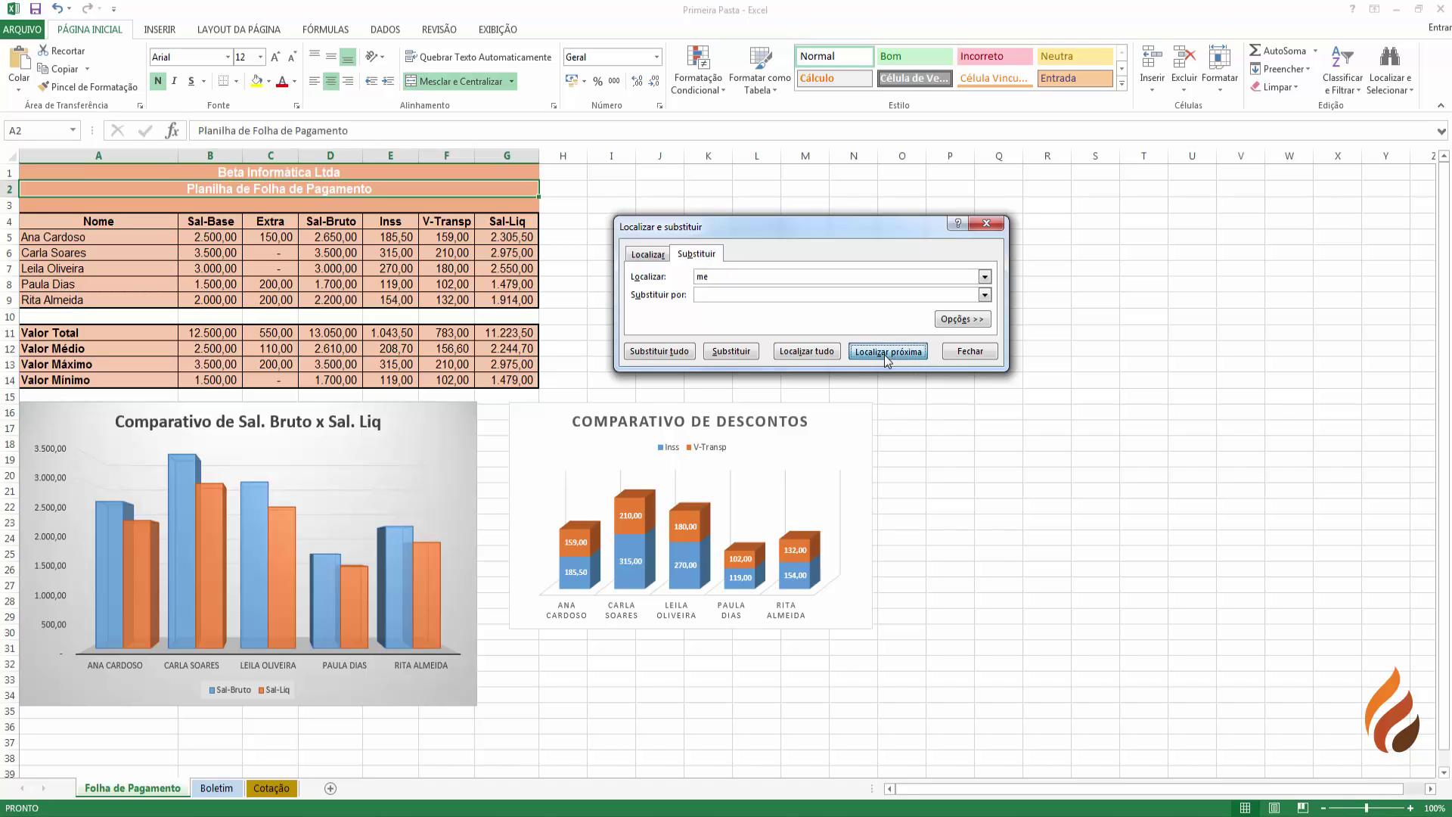
pyautogui.click(886, 352)
pyautogui.click(886, 351)
pyautogui.click(883, 352)
pyautogui.click(883, 353)
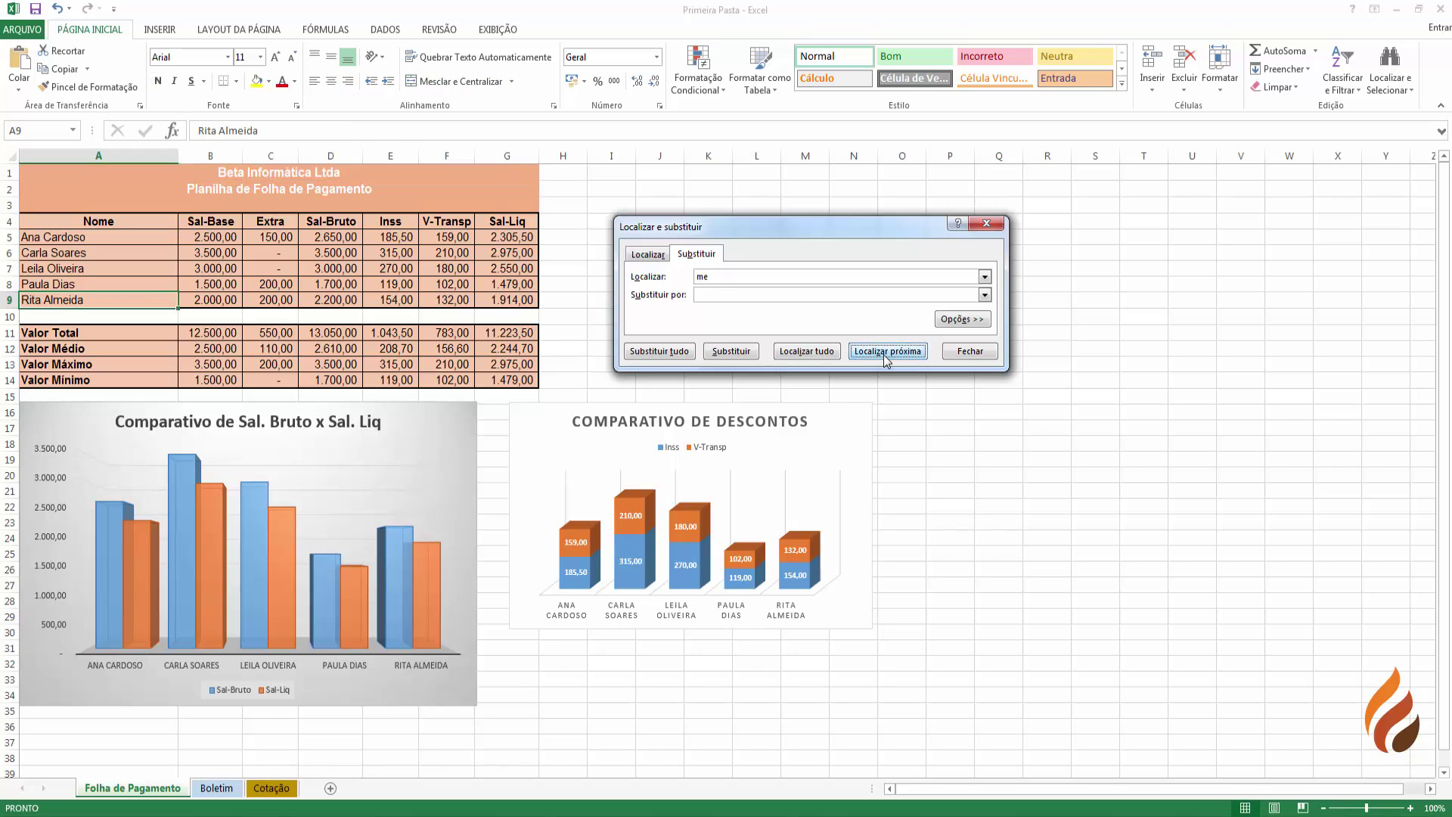
# - Search for employee names, correcting a typo, to locate the employee in A5
pyautogui.doubleClick(702, 277)
pyautogui.click(875, 354)
pyautogui.click(871, 357)
pyautogui.click(870, 357)
pyautogui.click(871, 357)
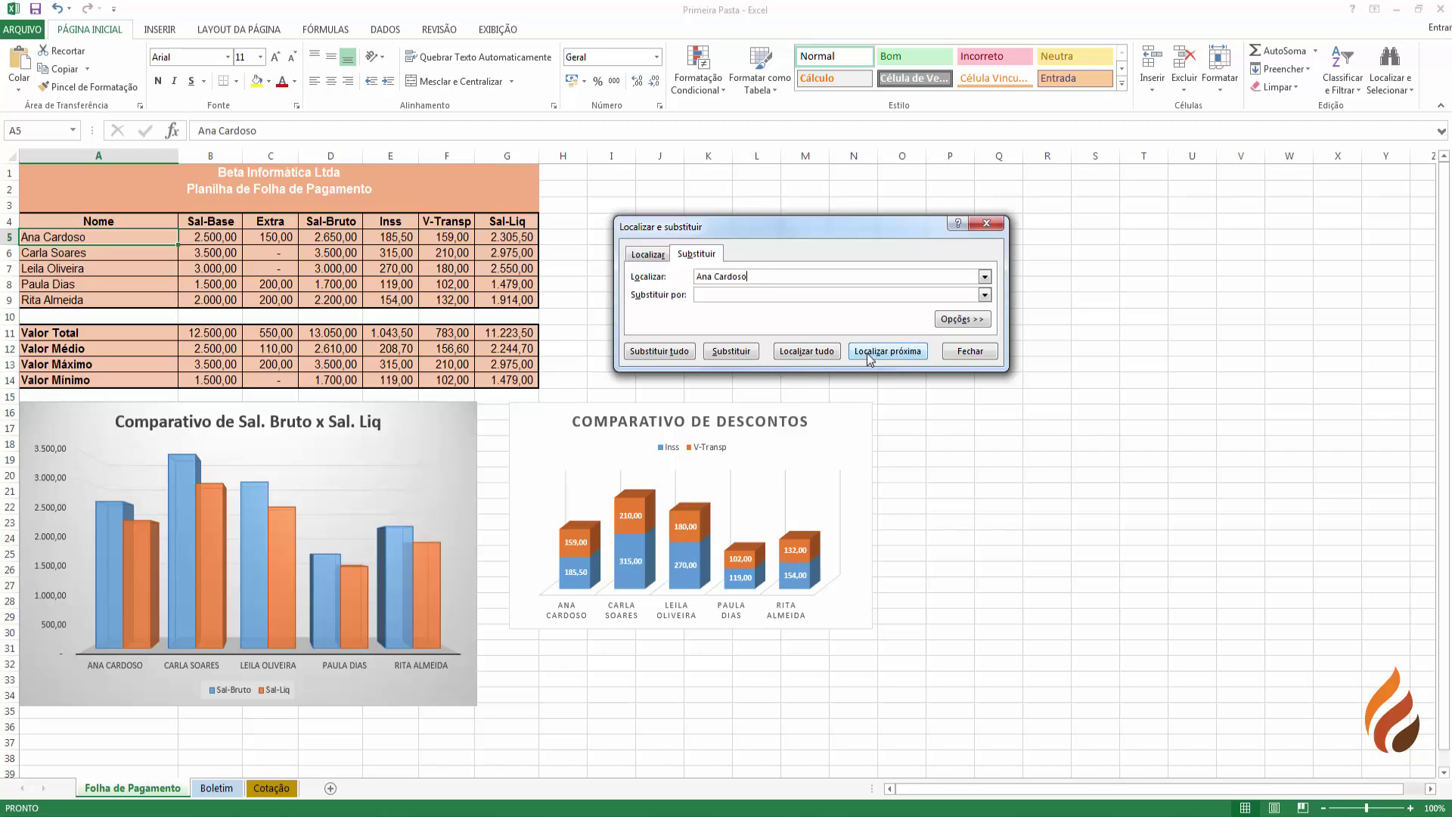
# - Change the search term back to 'me' and list every matching cell
pyautogui.click(759, 273)
pyautogui.moveTo(759, 273); pyautogui.dragTo(693, 275)
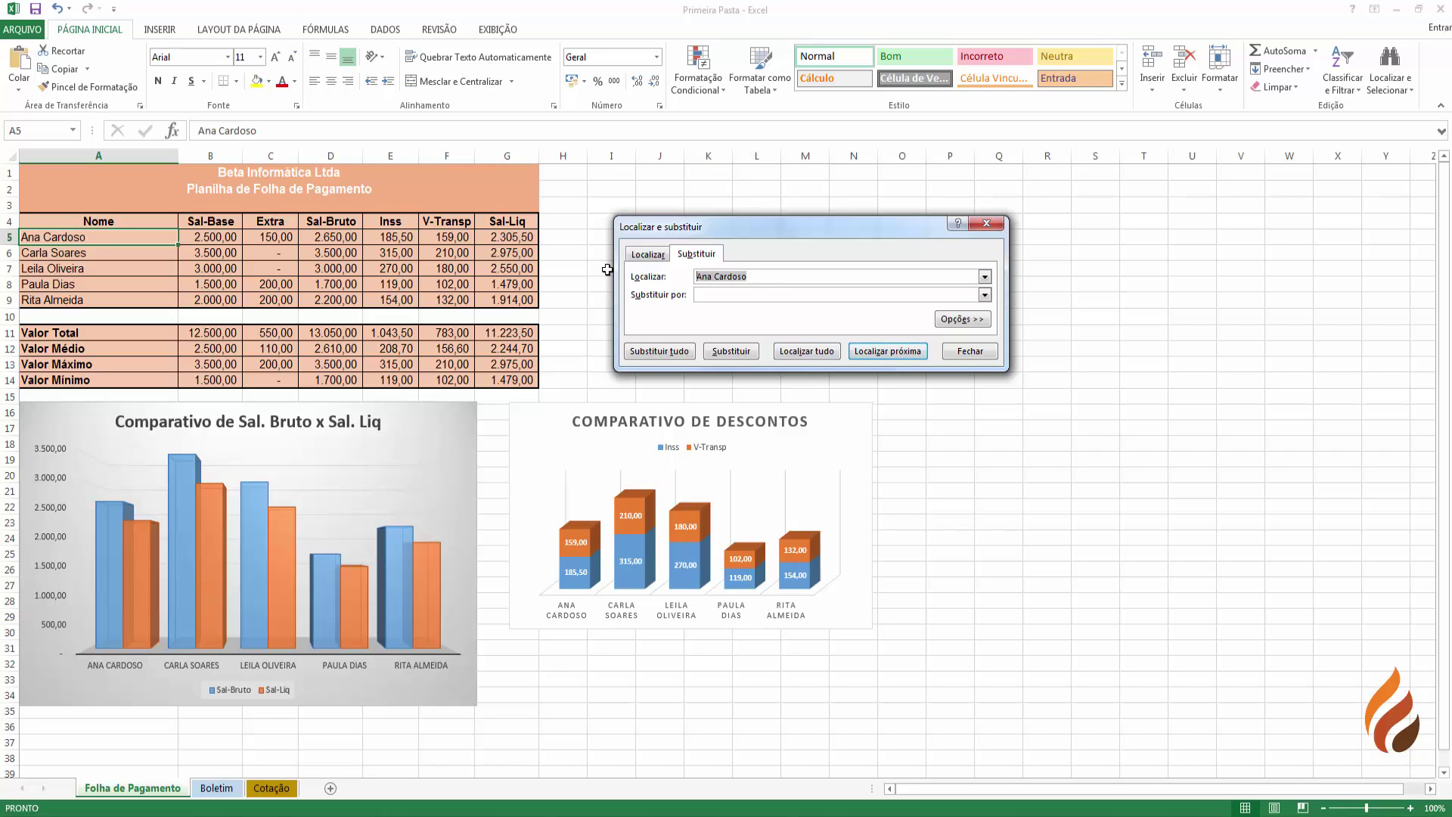
pyautogui.write('me')
pyautogui.click(807, 351)
# - Enlarge the results list and jump between the A2, A4 and A9 matches
pyautogui.moveTo(823, 446); pyautogui.dragTo(823, 528)
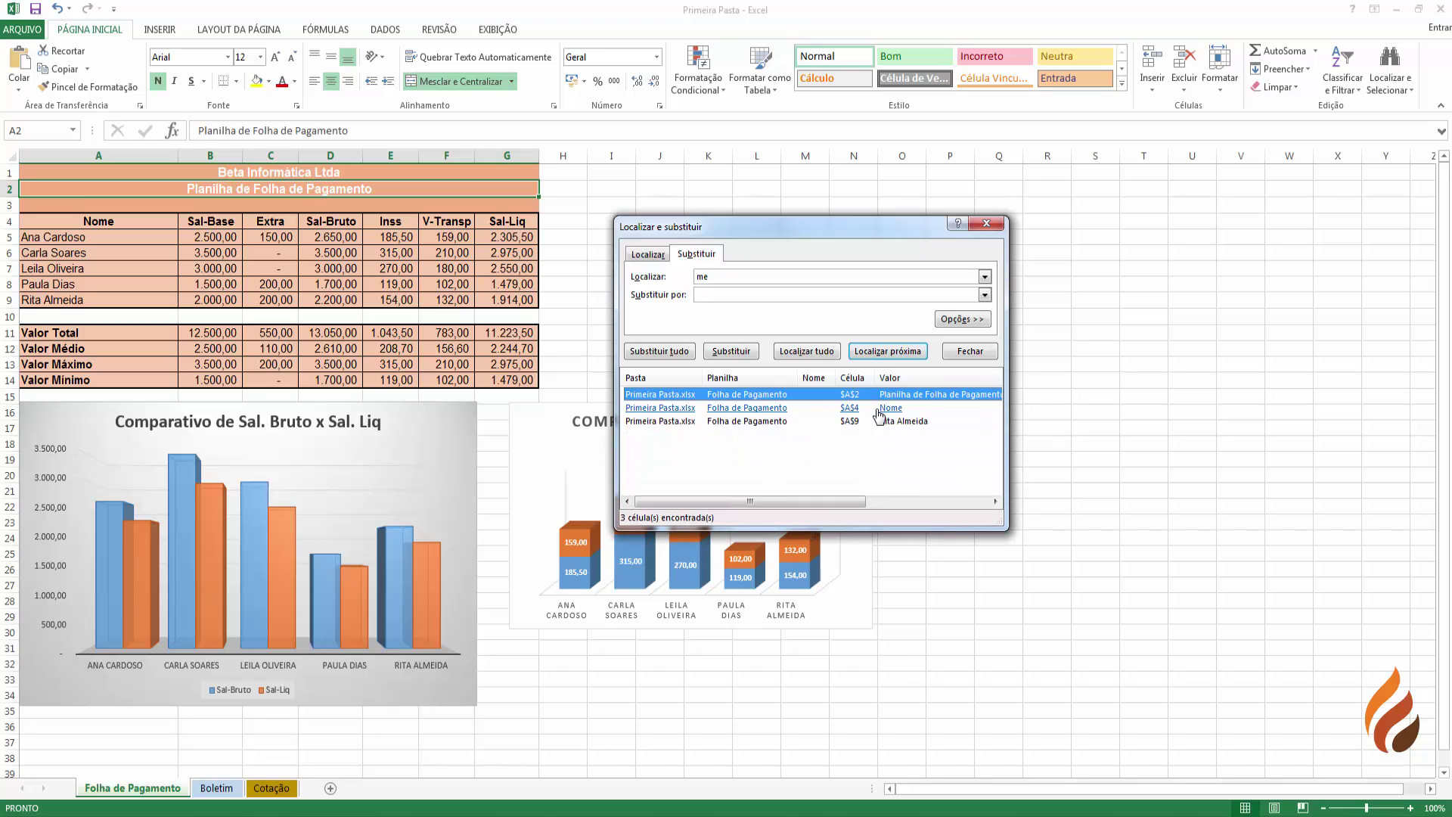
pyautogui.click(650, 395)
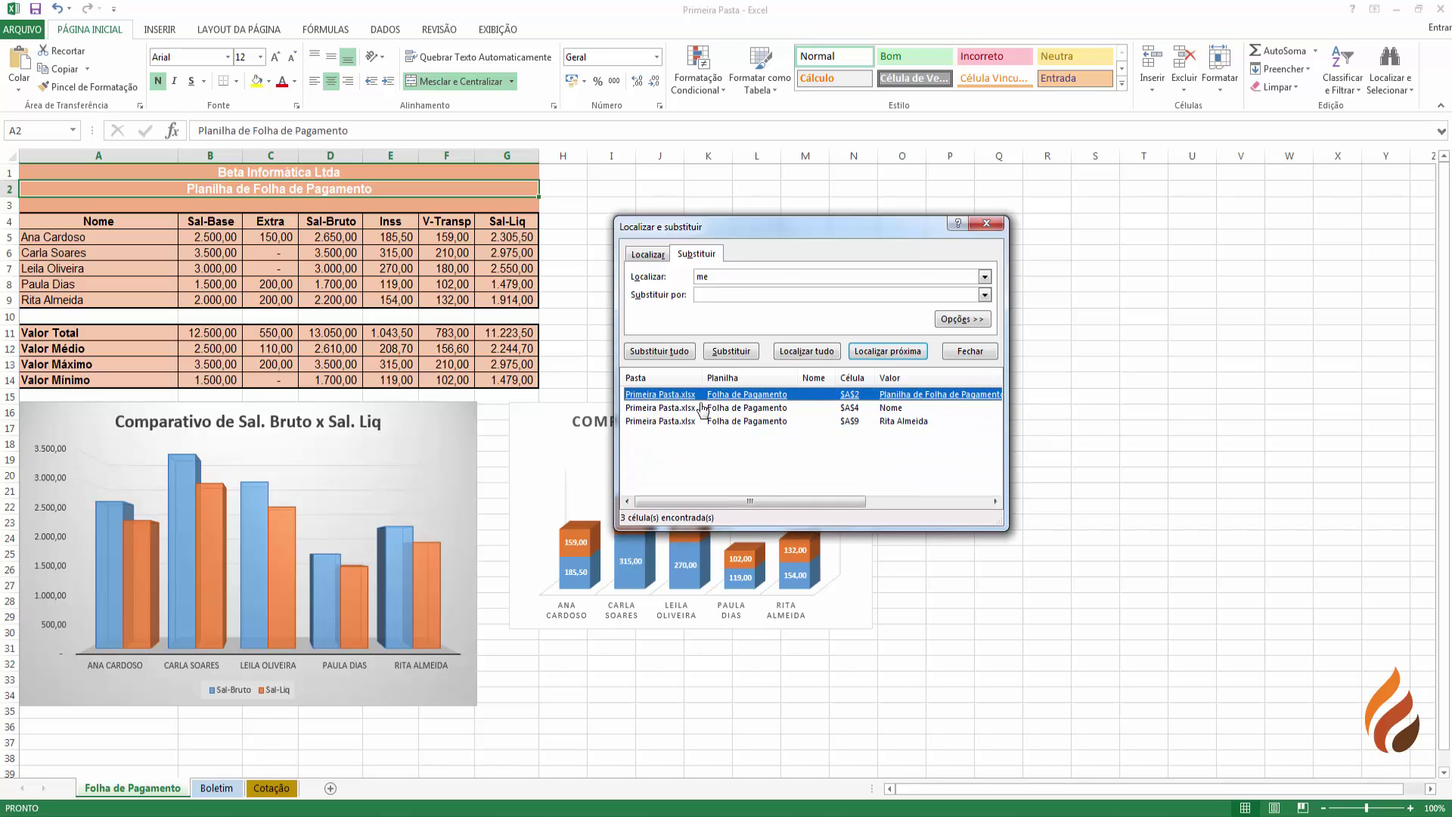
pyautogui.click(683, 421)
pyautogui.click(673, 409)
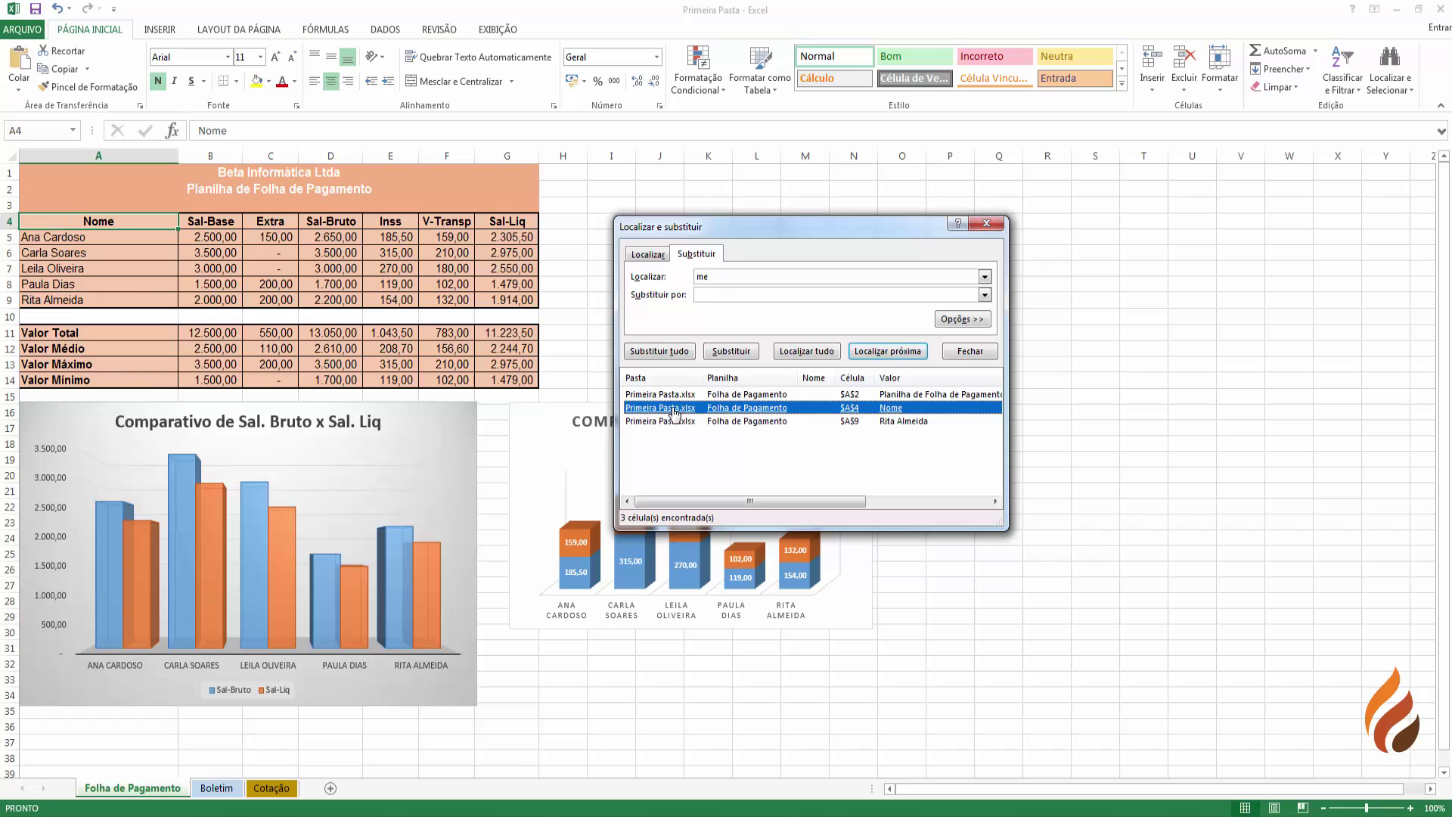
pyautogui.click(670, 395)
pyautogui.click(672, 408)
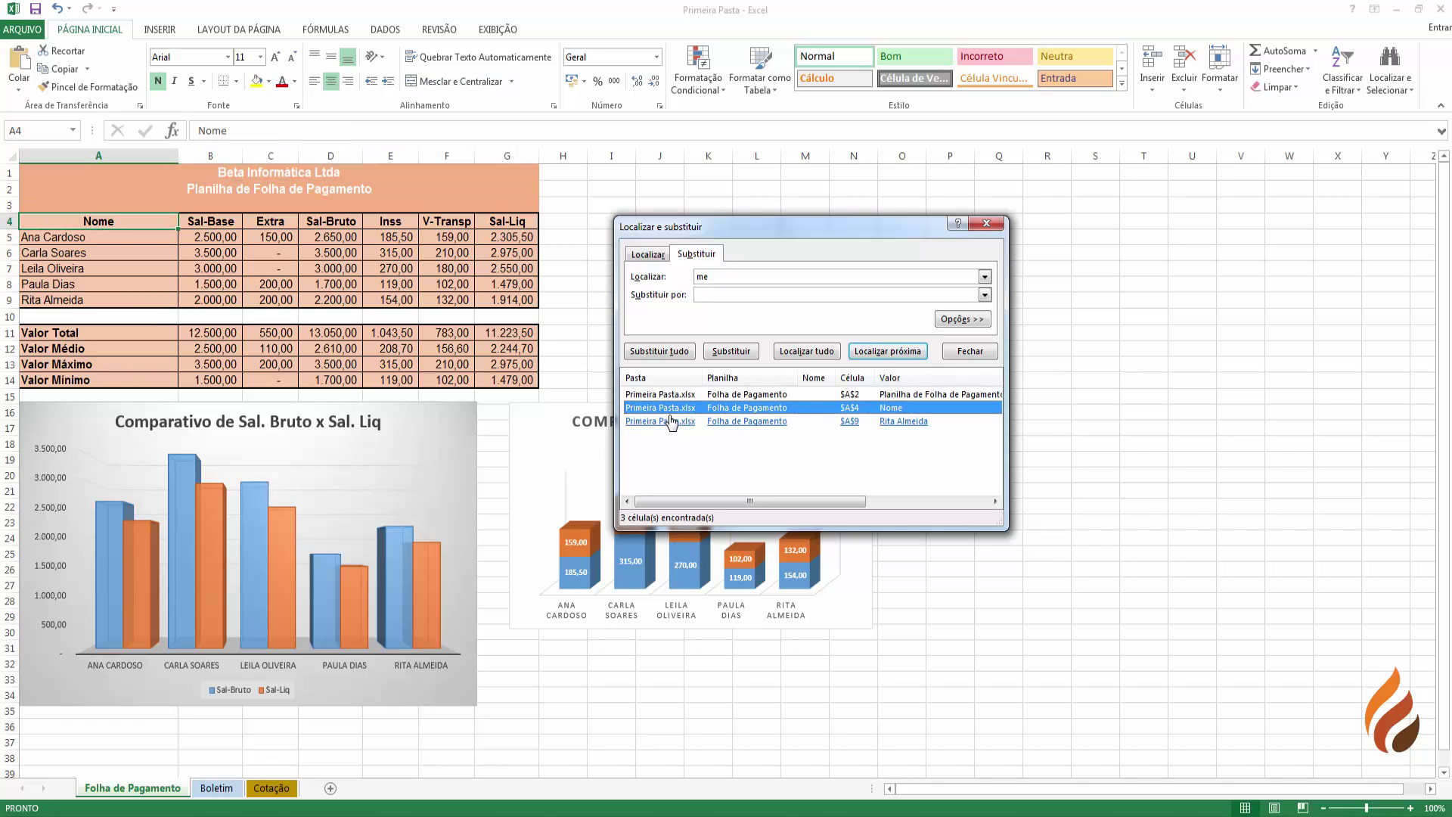
pyautogui.click(672, 421)
pyautogui.click(669, 395)
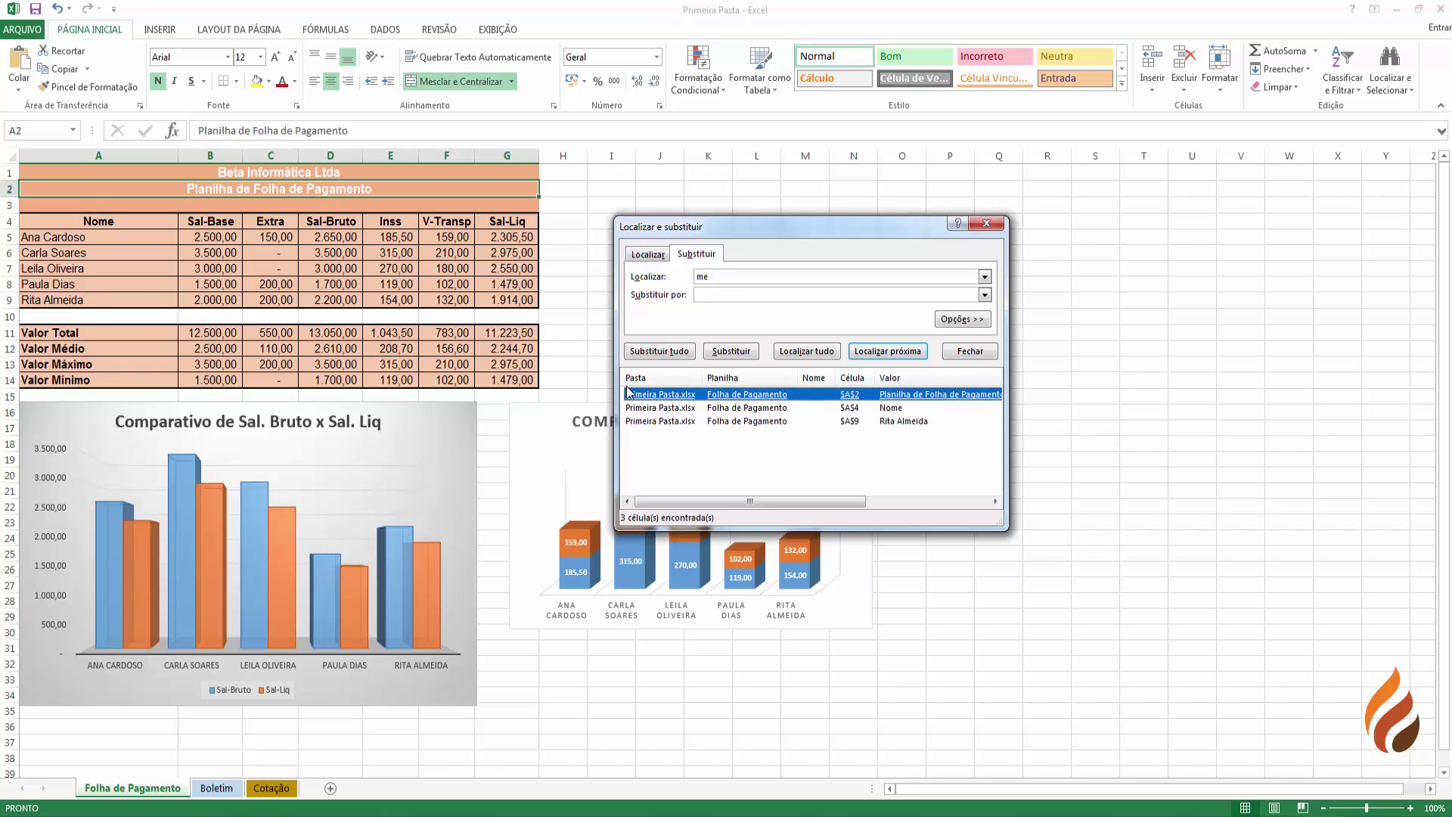
pyautogui.click(661, 421)
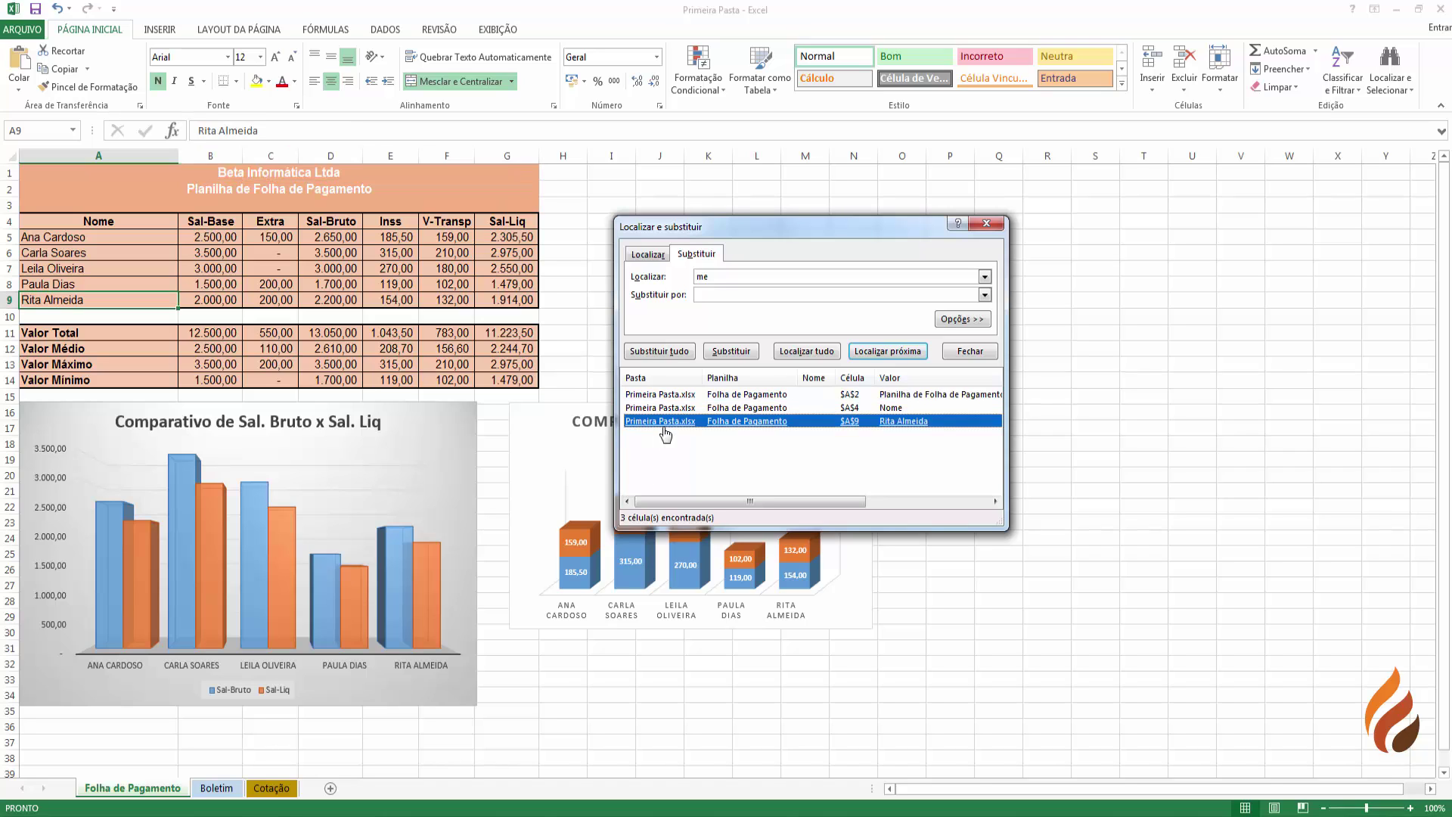
pyautogui.click(664, 408)
pyautogui.click(665, 395)
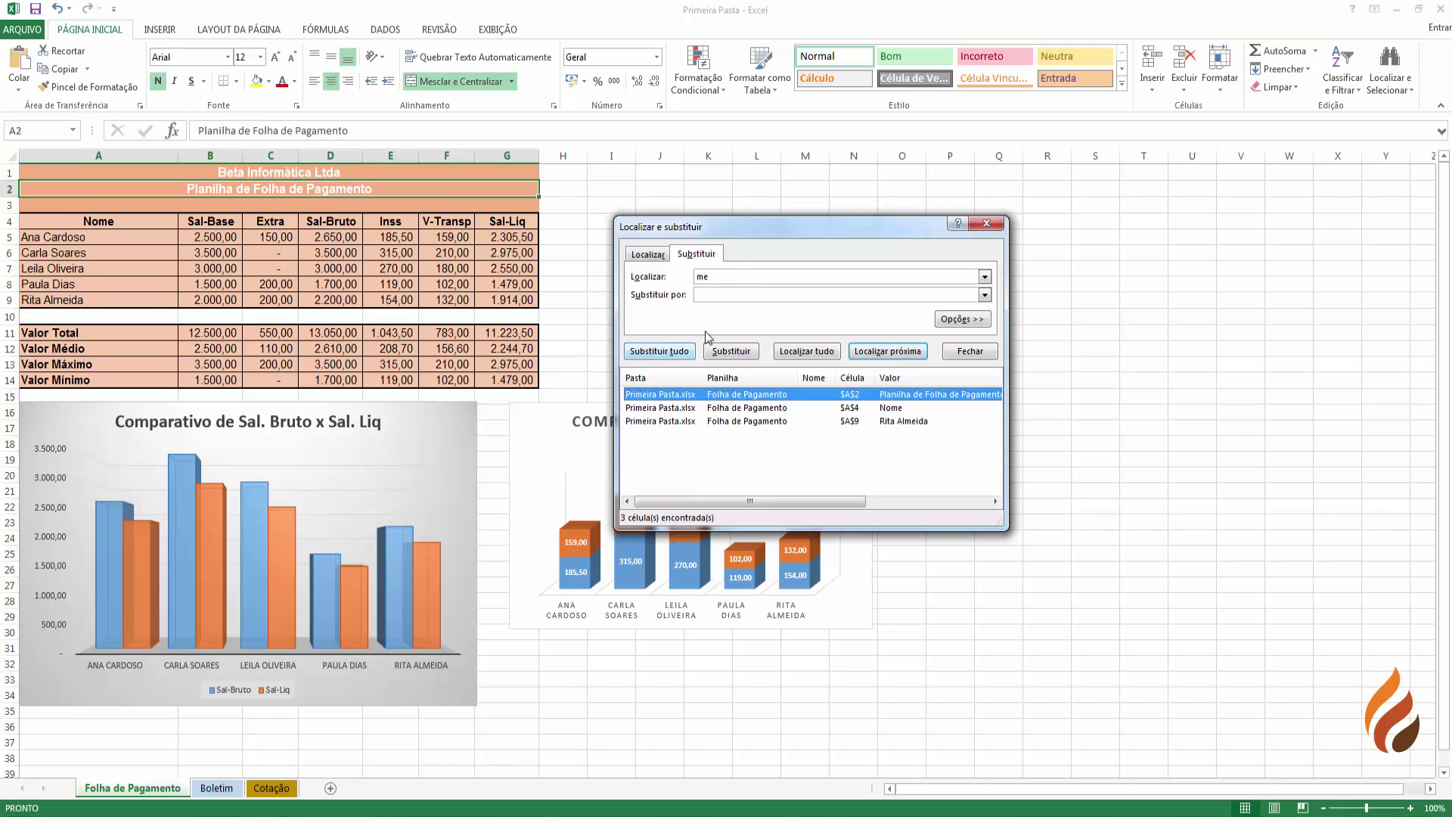
pyautogui.click(738, 273)
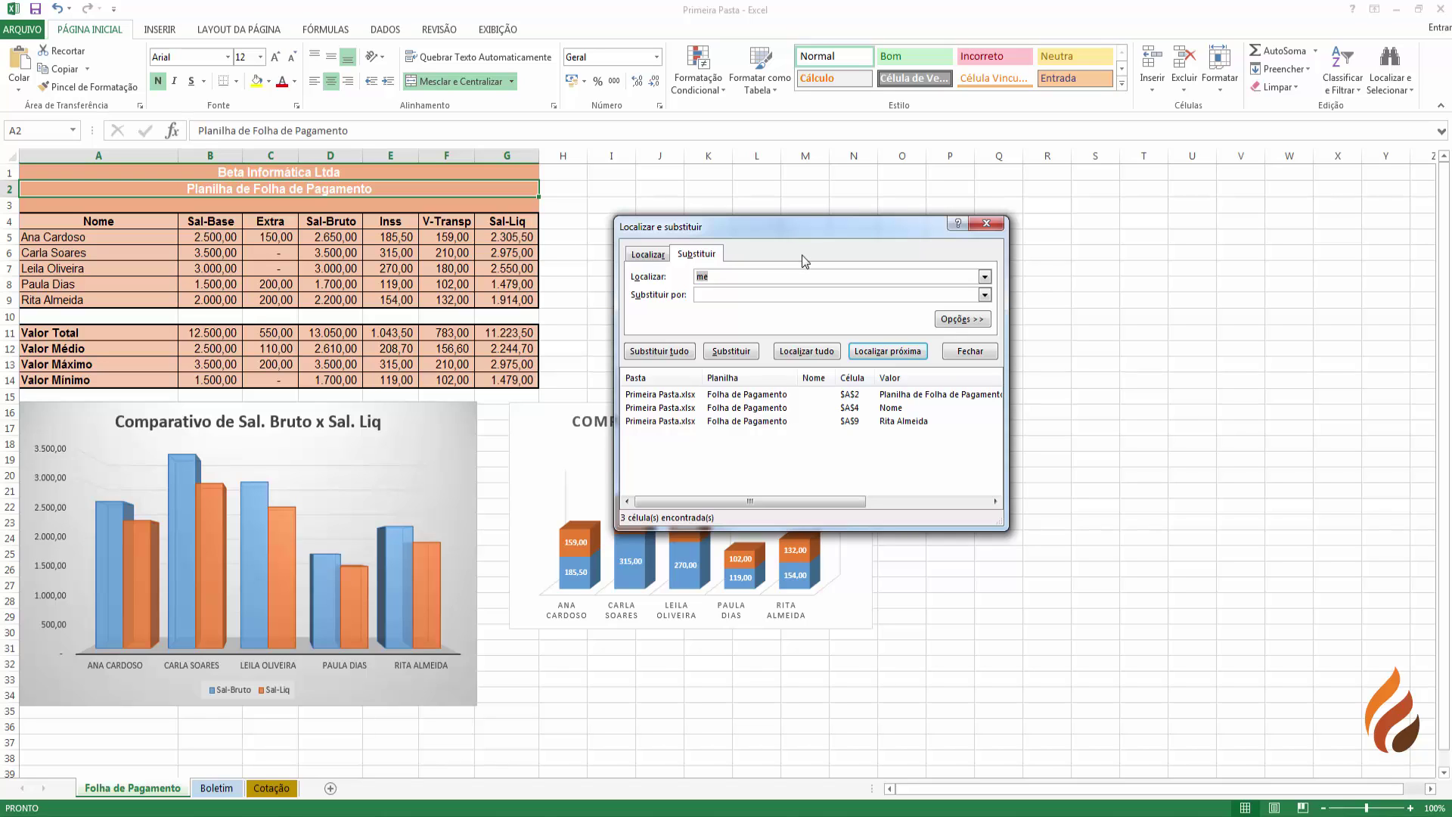
# - Find all cells with the A5 employee's first name, reaching its single match in A5
pyautogui.write('Ana')
pyautogui.click(815, 357)
pyautogui.click(660, 394)
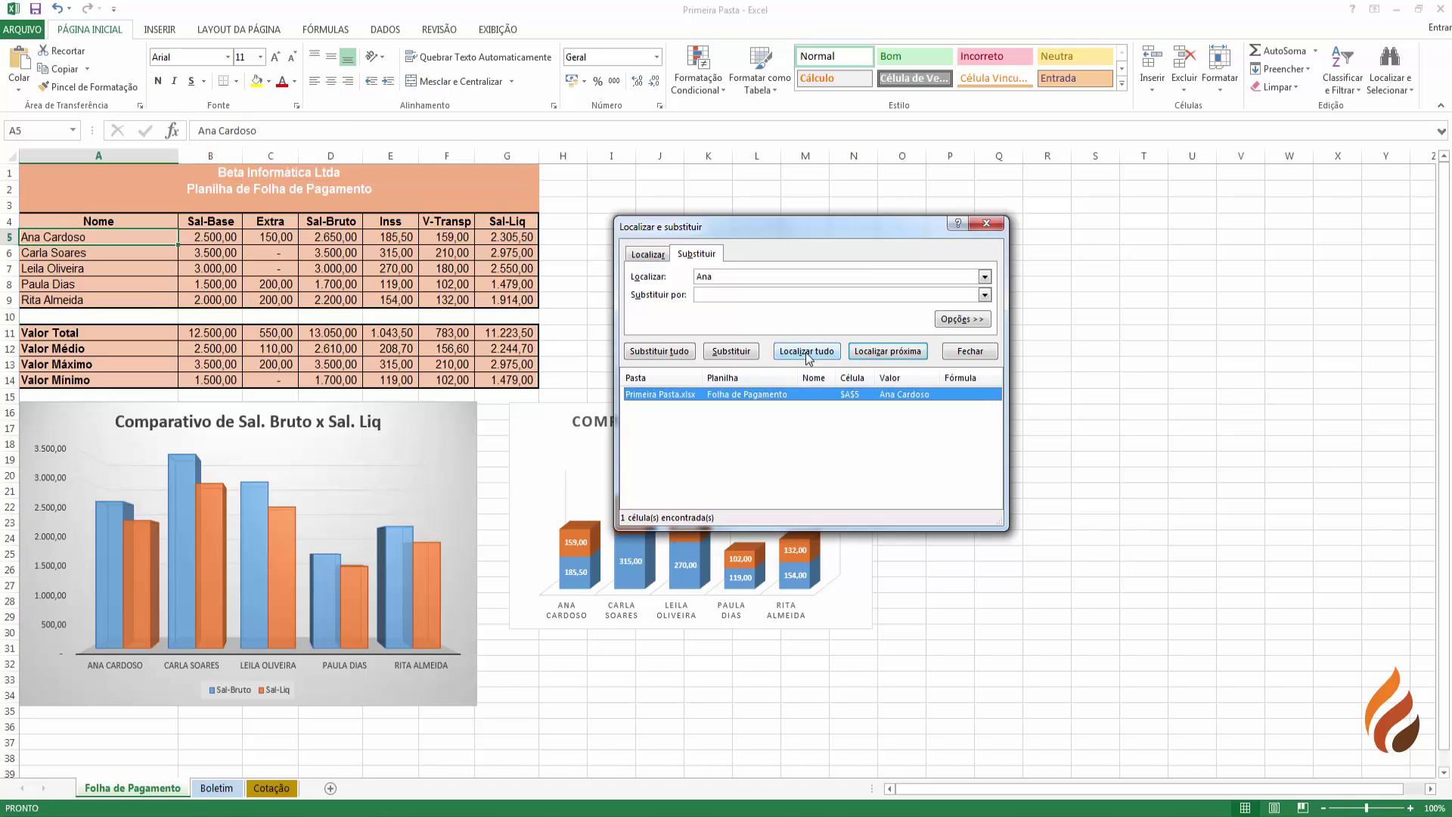
pyautogui.click(655, 395)
pyautogui.click(663, 415)
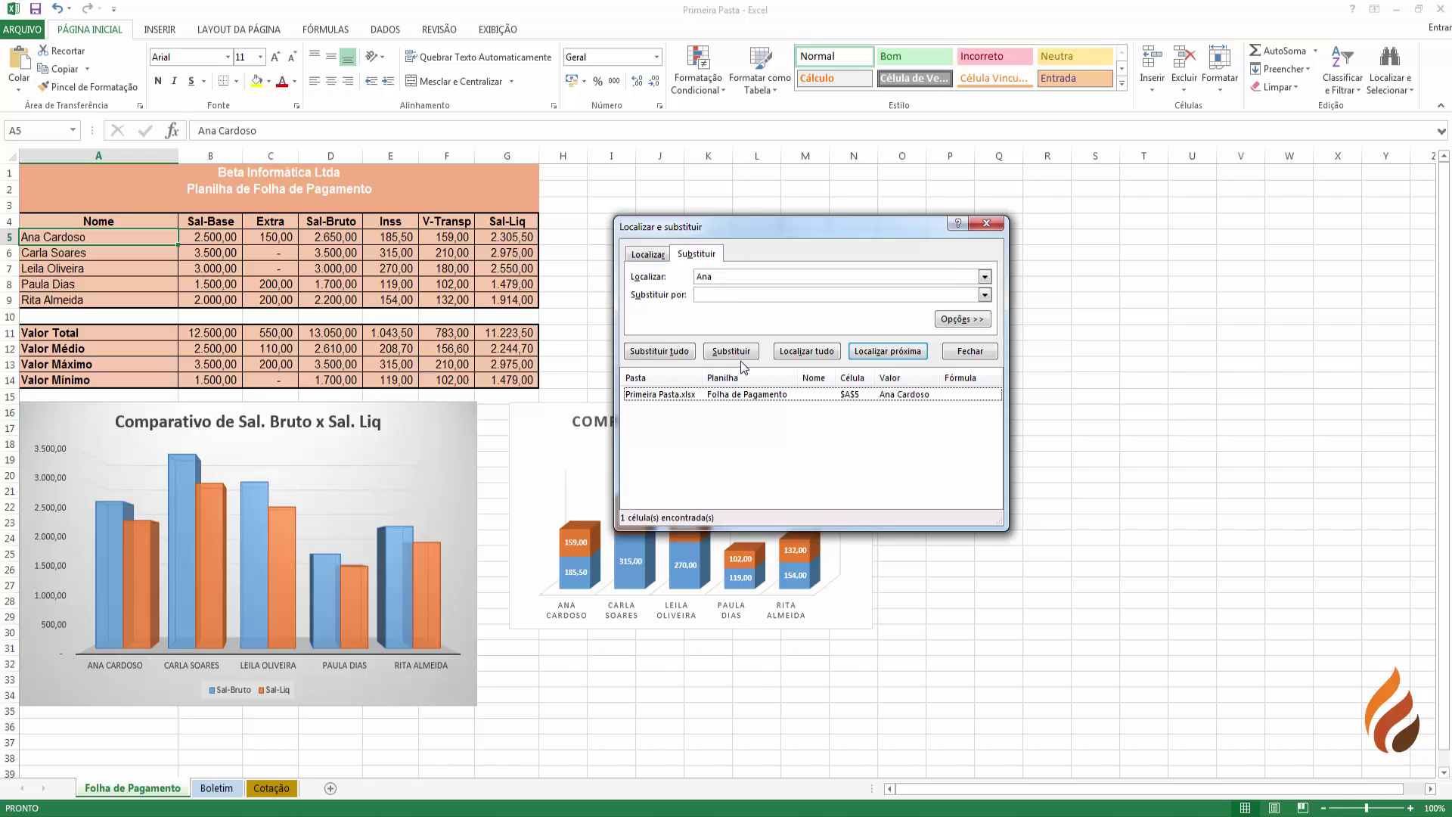
pyautogui.click(648, 254)
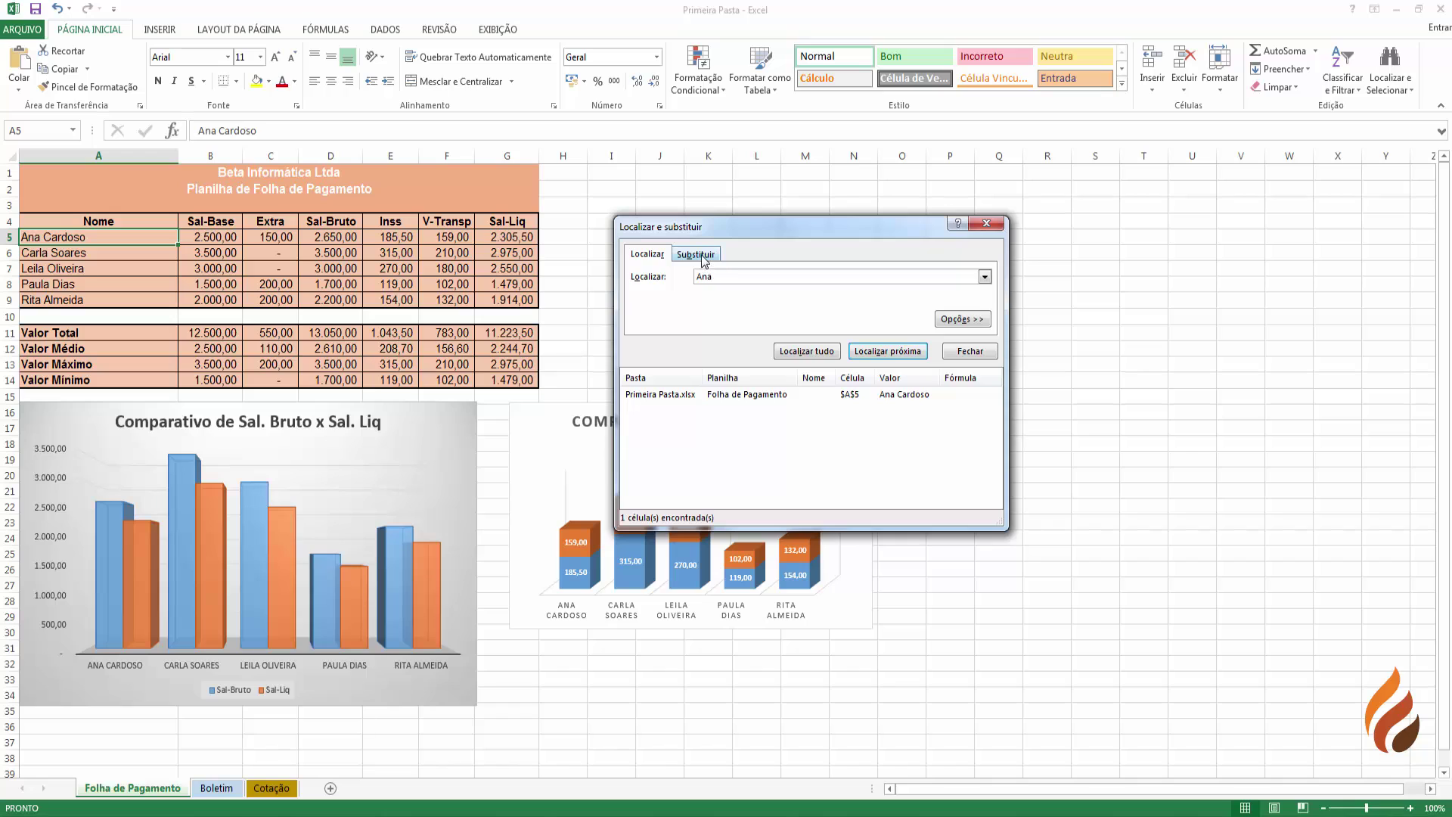
# - Replace the first name in A5 with a test name, then replace it back
pyautogui.click(702, 256)
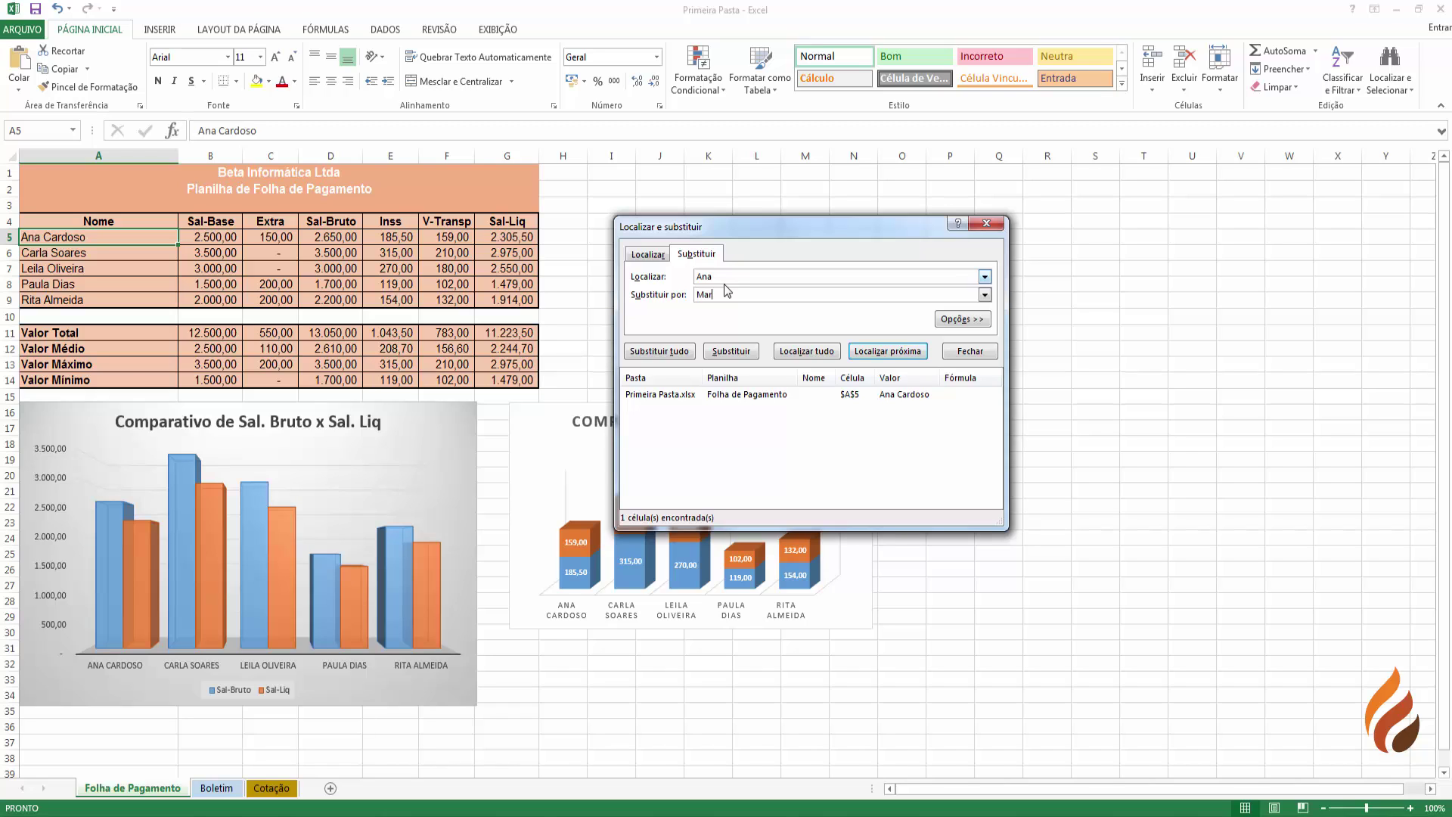
pyautogui.click(734, 352)
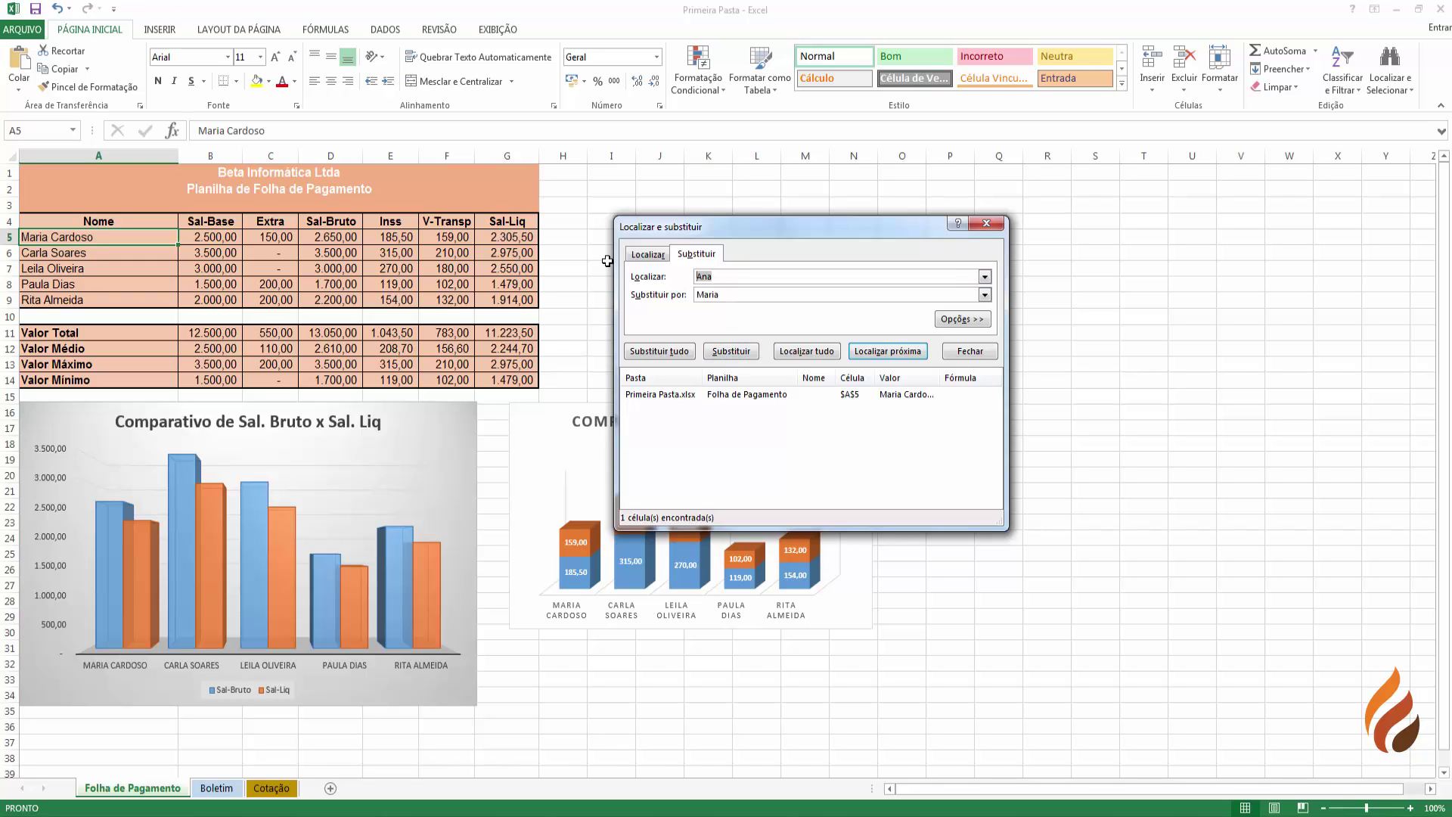
pyautogui.press('Tab')
pyautogui.write('A')
pyautogui.click(729, 352)
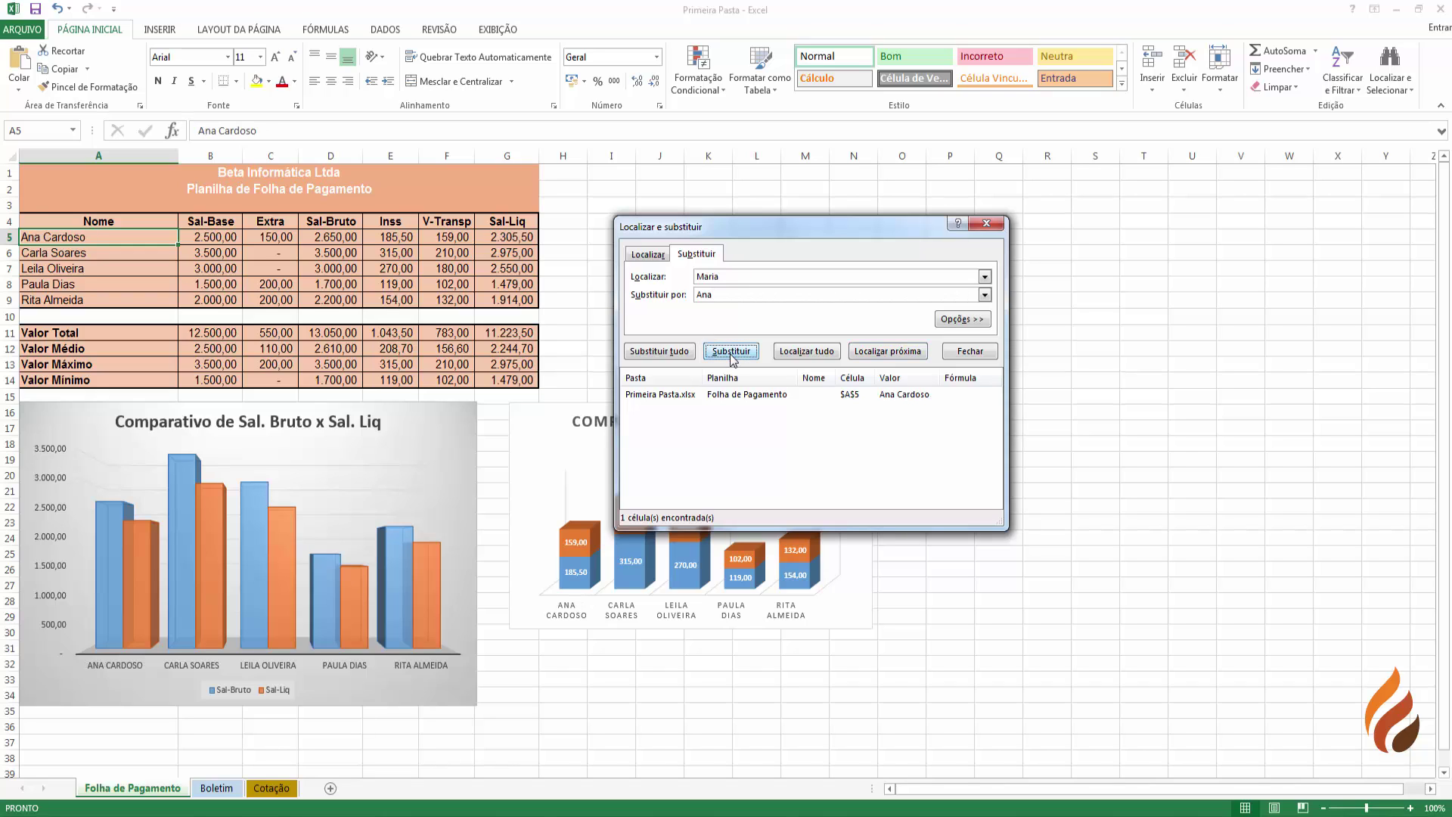
pyautogui.click(646, 254)
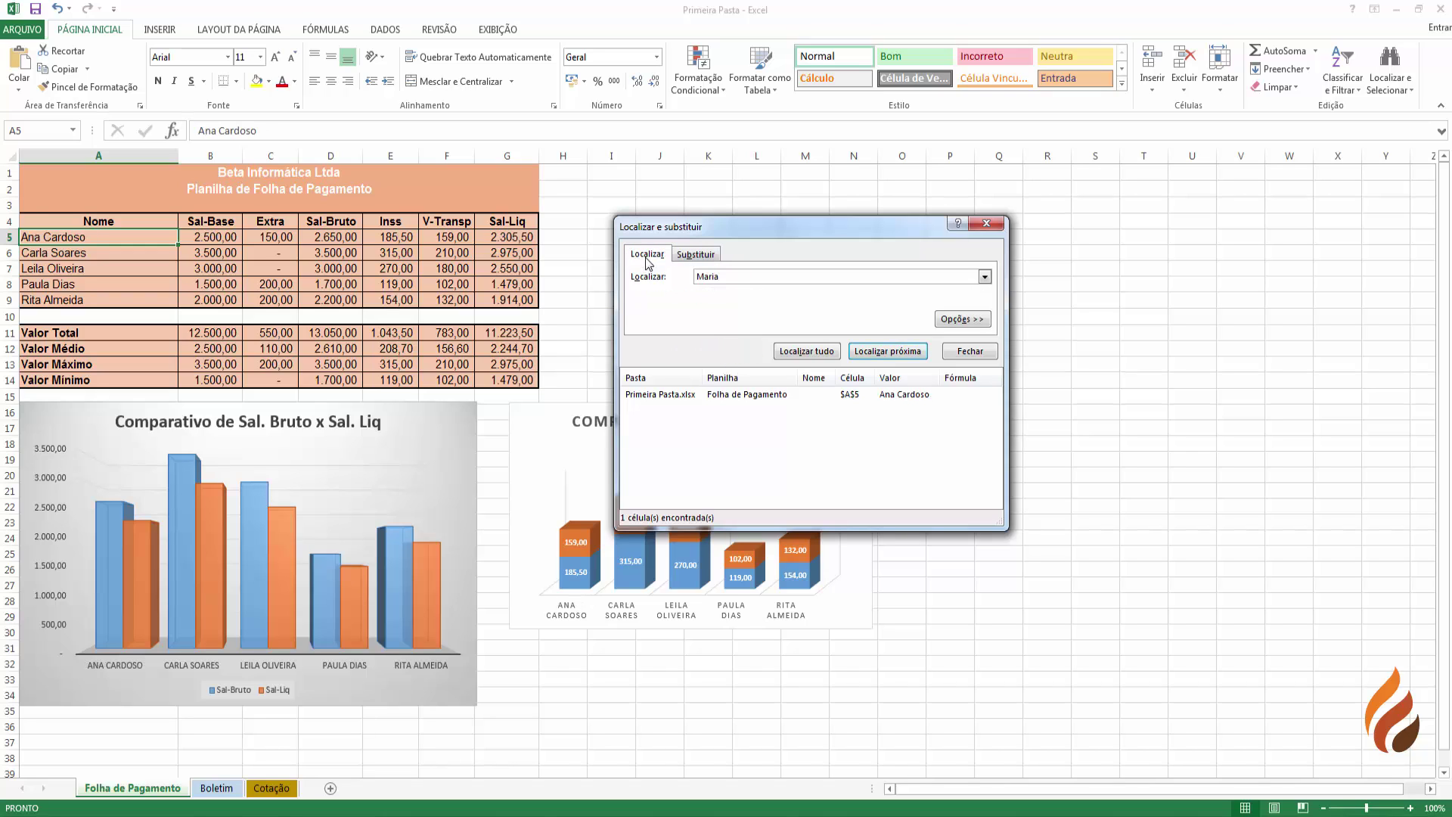
# - Expand Opções >> to show the Em, Pesquisar and Examinar settings
pyautogui.click(976, 320)
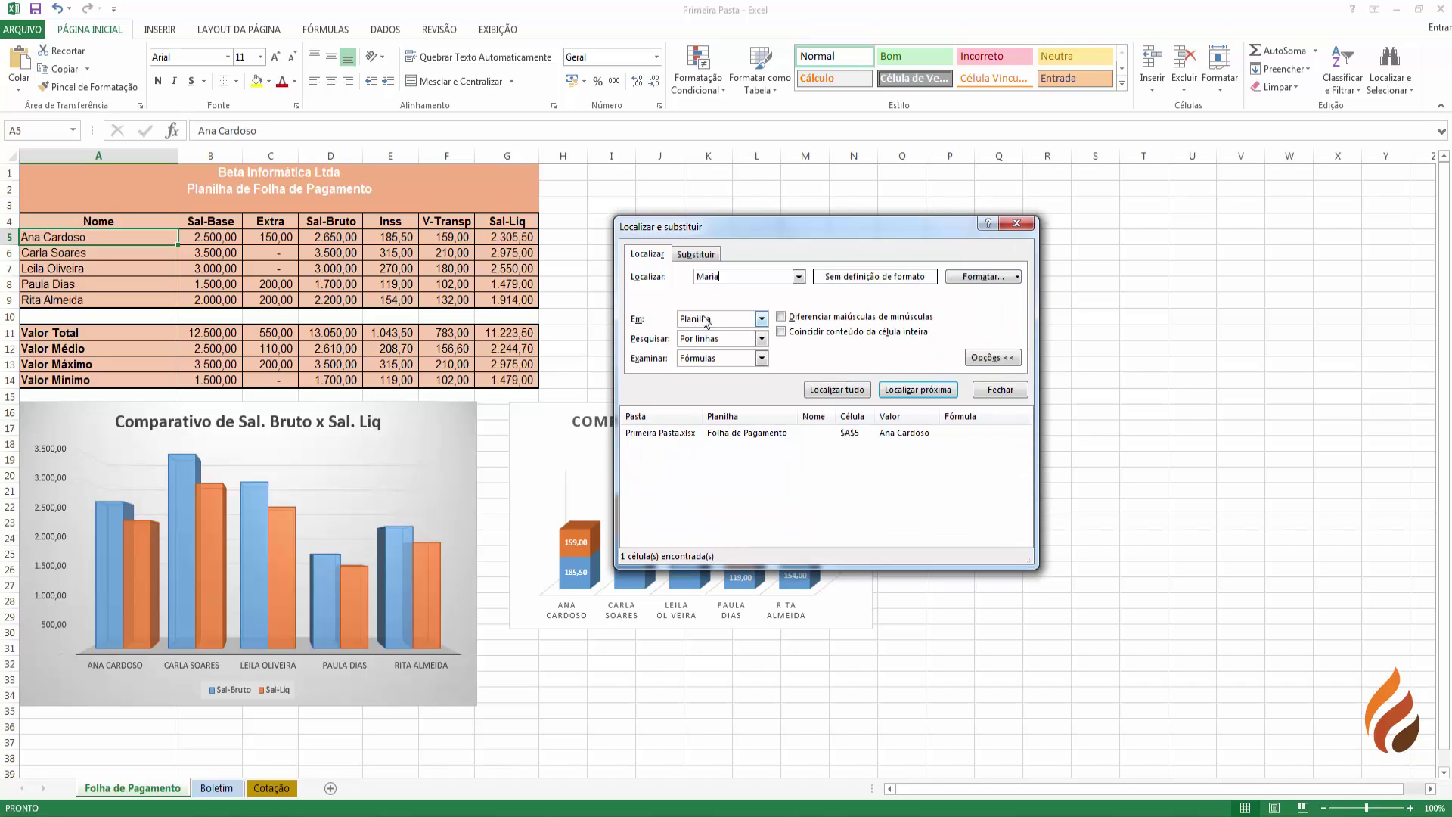
# - Set Em to Pasta de trabalho, Pesquisar to Por linhas after trying Por colunas, Examinar to Fórmulas
pyautogui.click(759, 318)
pyautogui.click(718, 344)
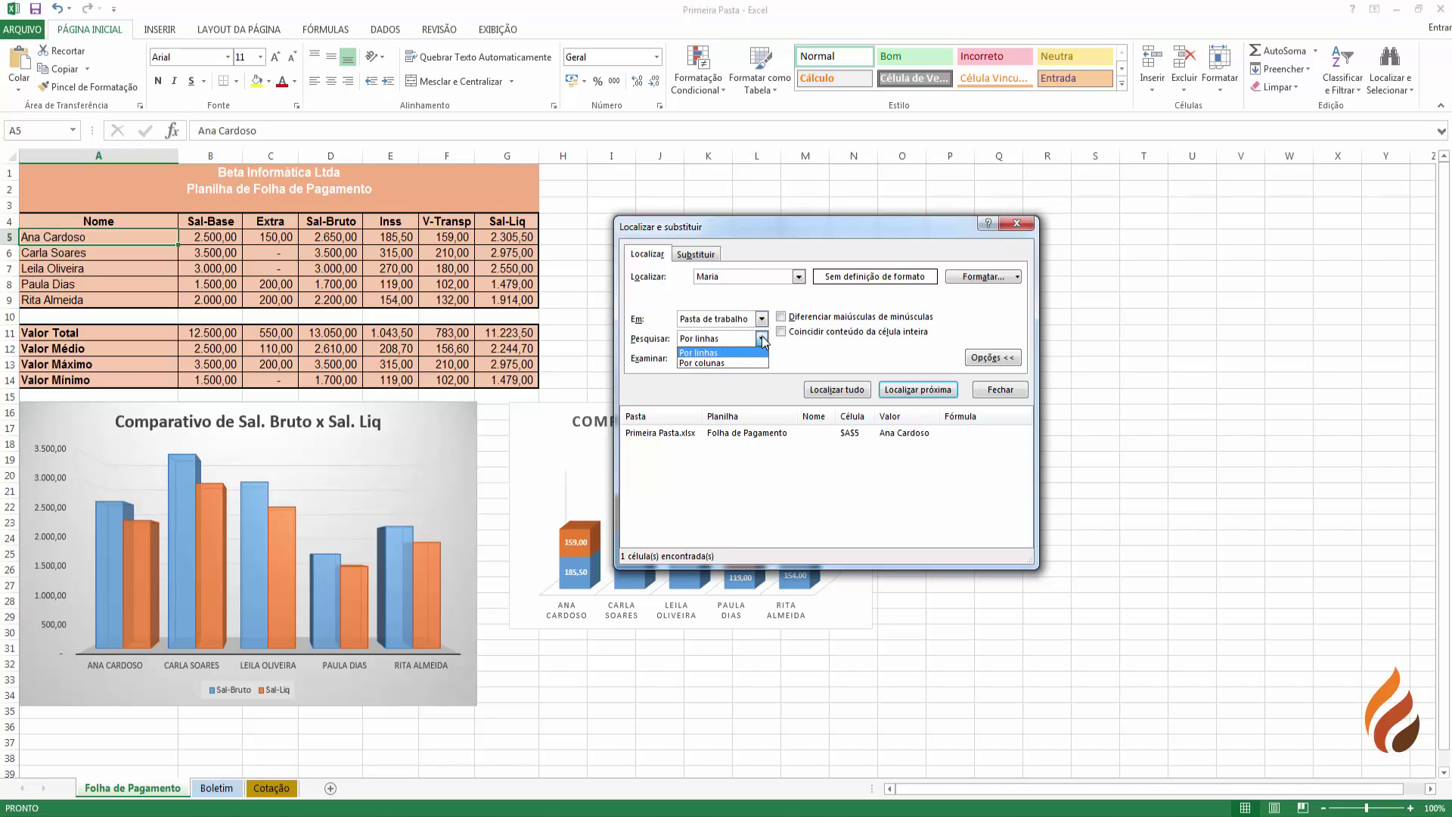
pyautogui.click(725, 351)
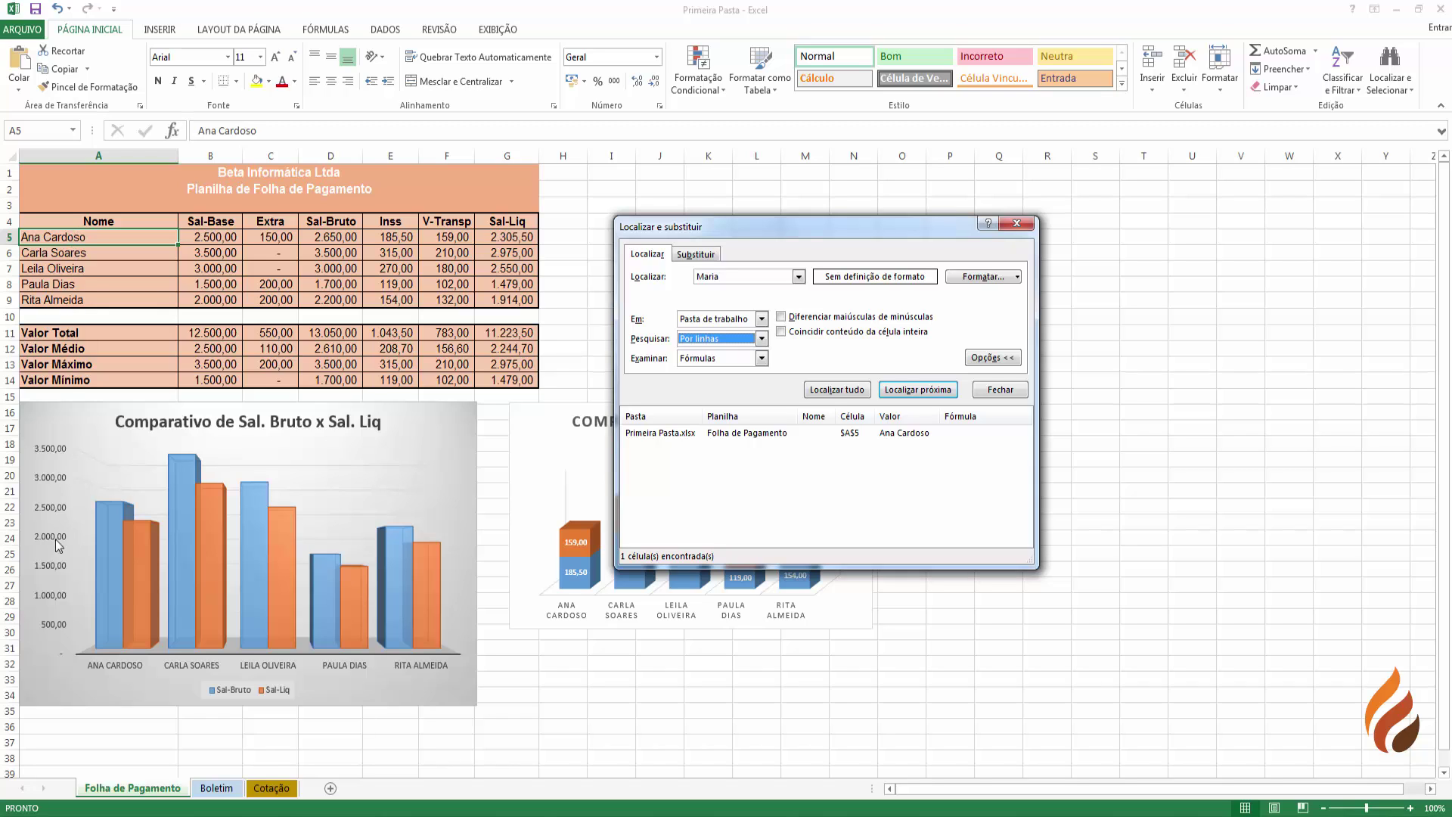
pyautogui.click(760, 338)
pyautogui.click(715, 363)
pyautogui.click(761, 339)
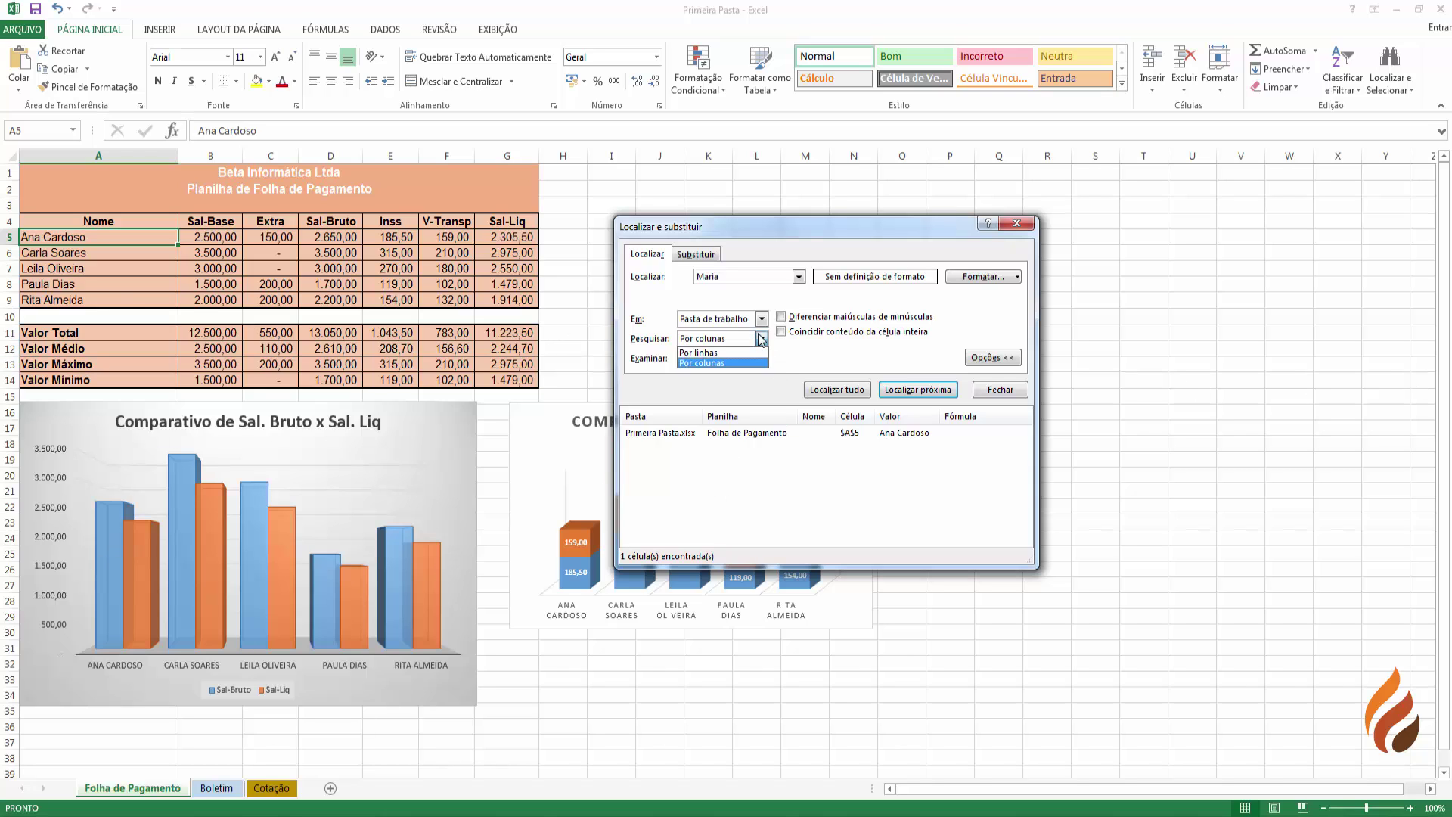
pyautogui.click(727, 352)
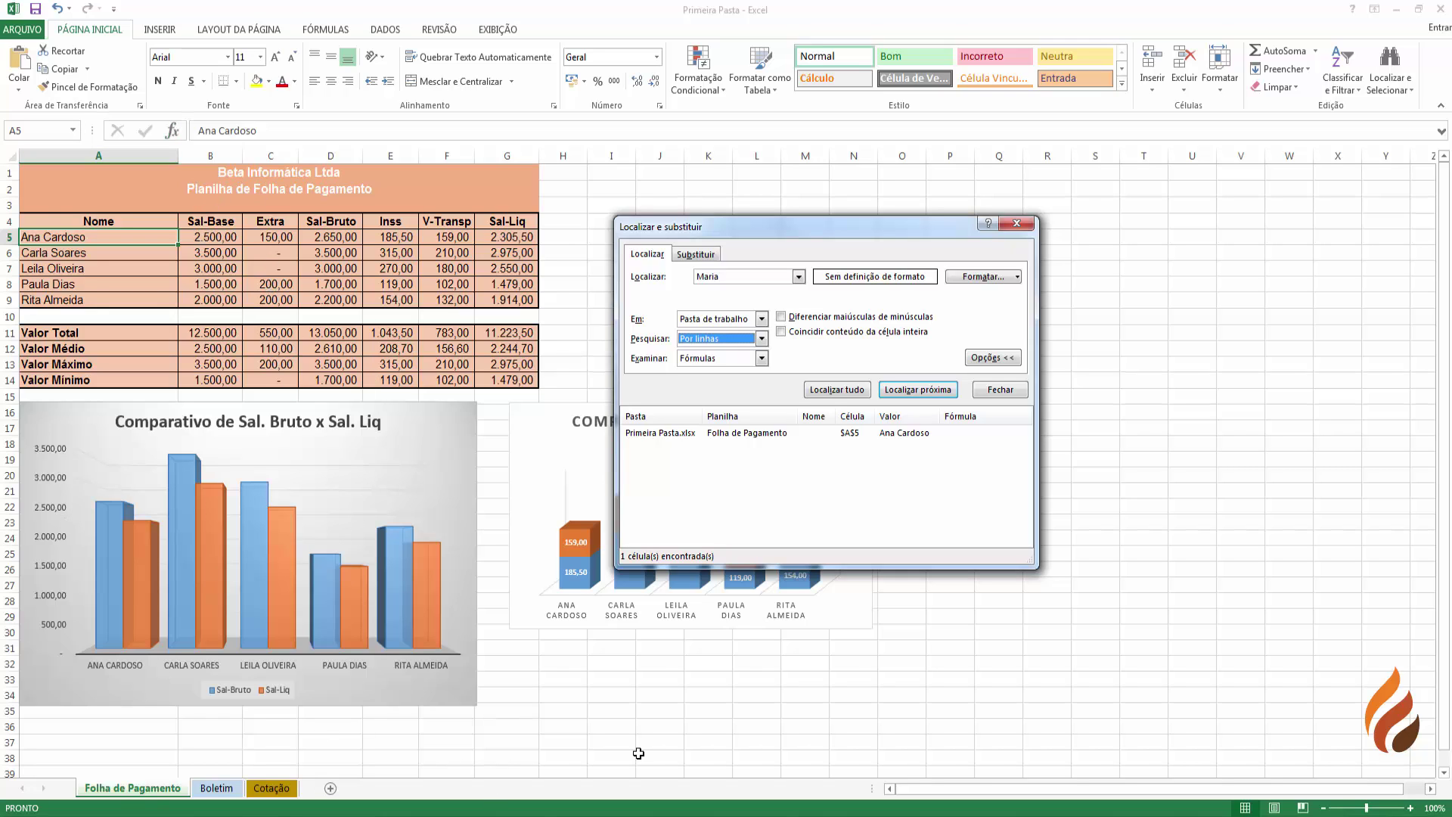
pyautogui.click(762, 357)
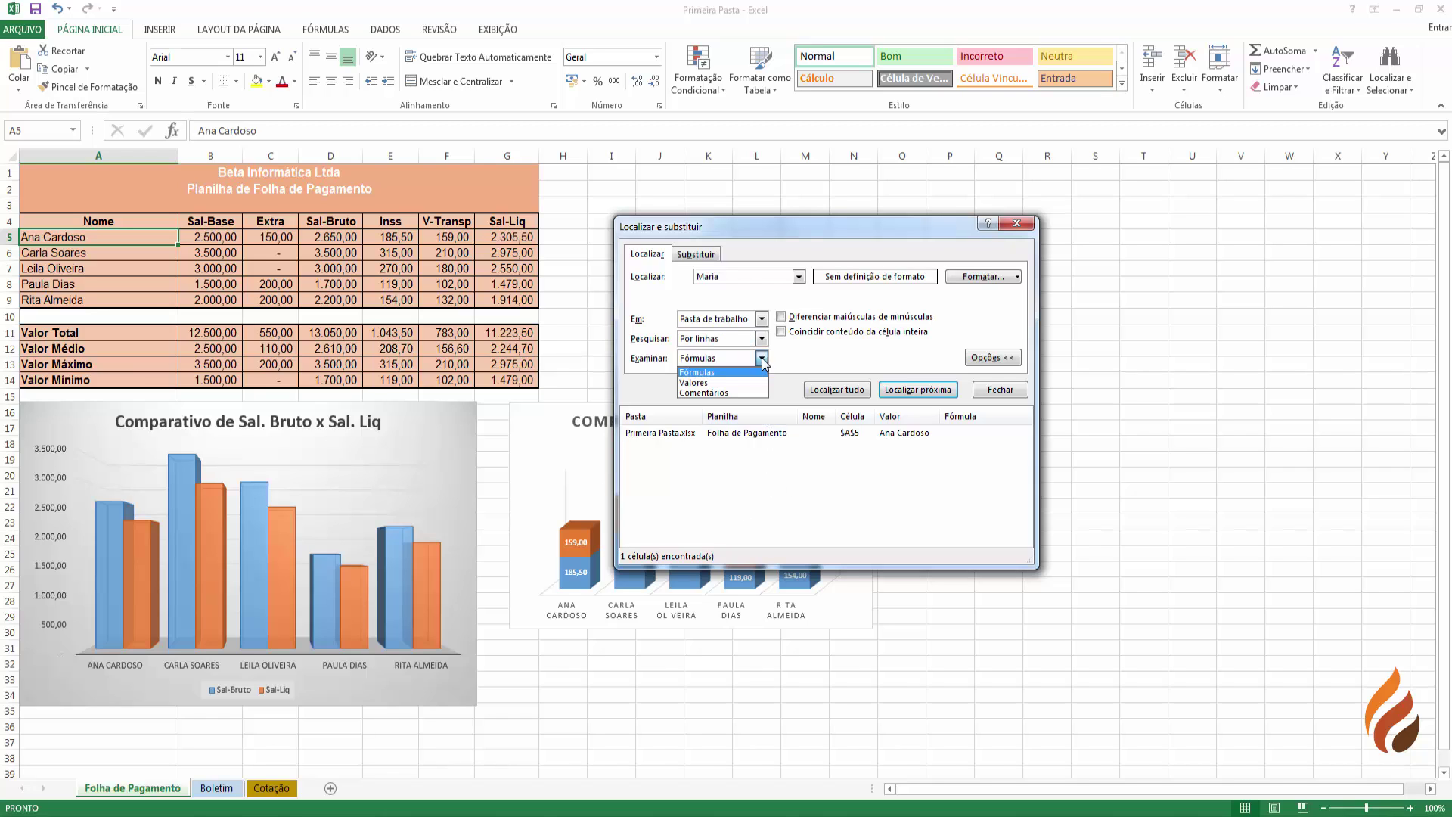
pyautogui.click(722, 372)
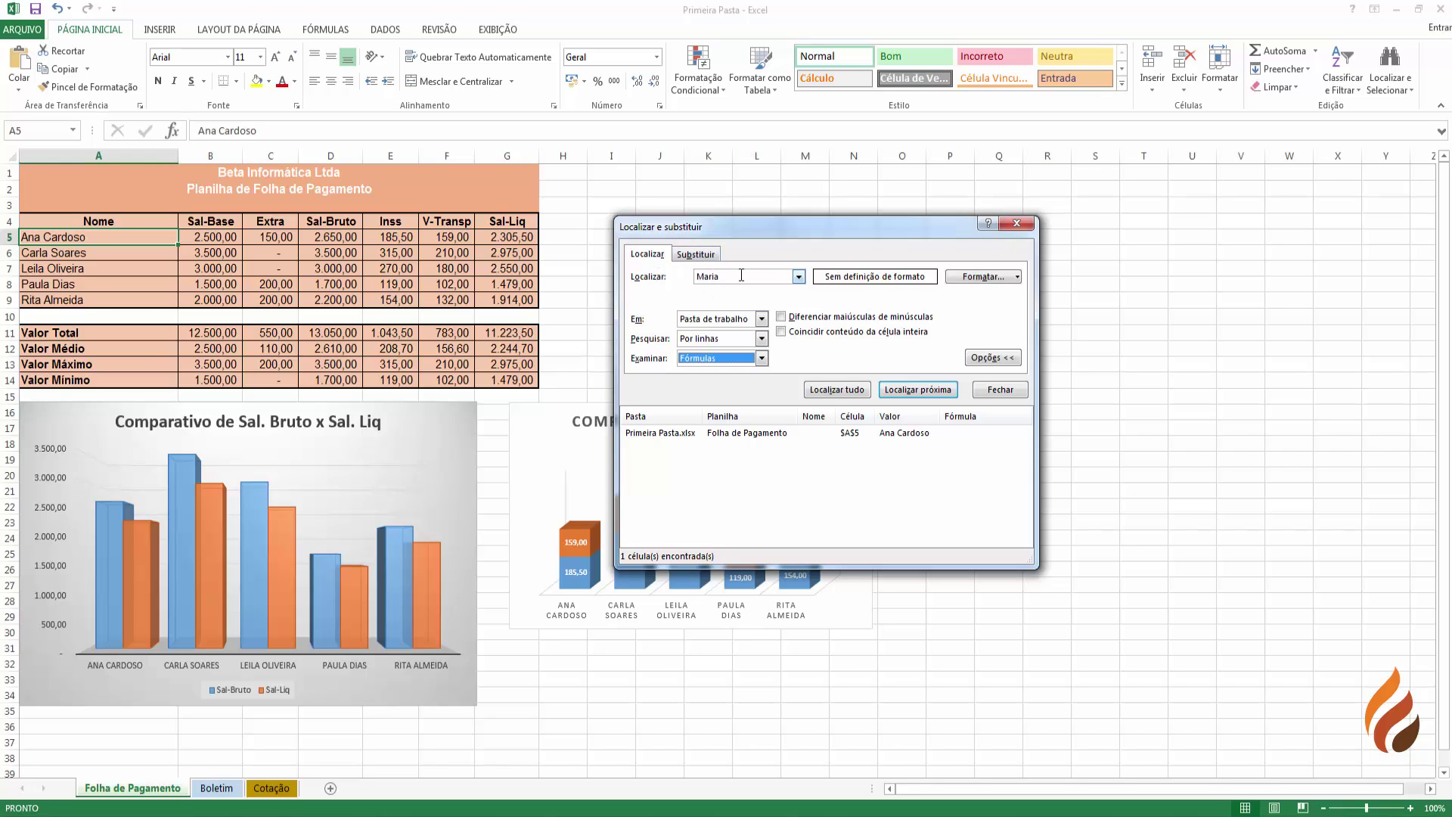
# - Search the whole workbook for 'ma' with Find All, listing 13 matching cells
pyautogui.moveTo(741, 275); pyautogui.dragTo(639, 276)
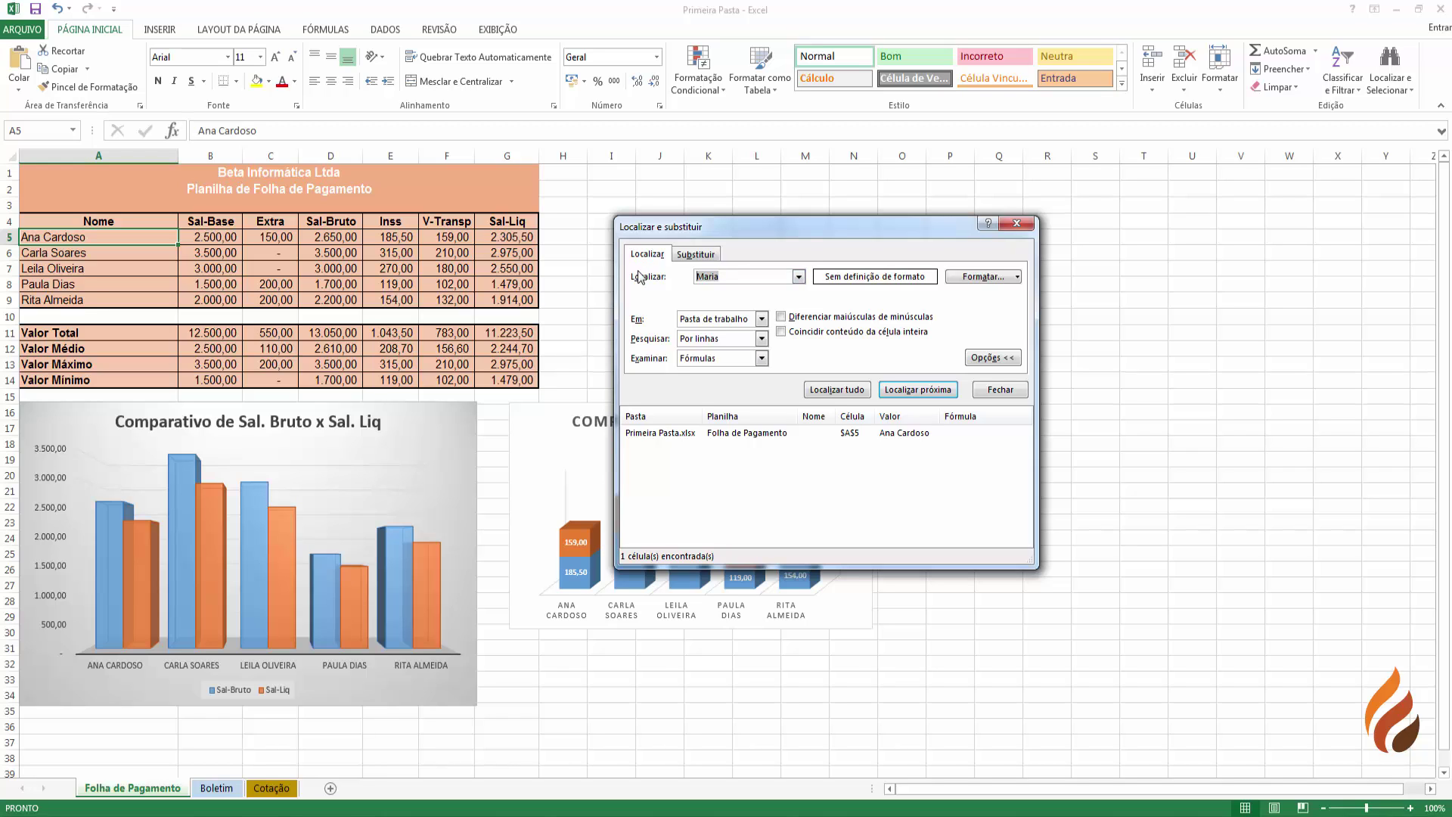
pyautogui.write('ma')
pyautogui.click(836, 389)
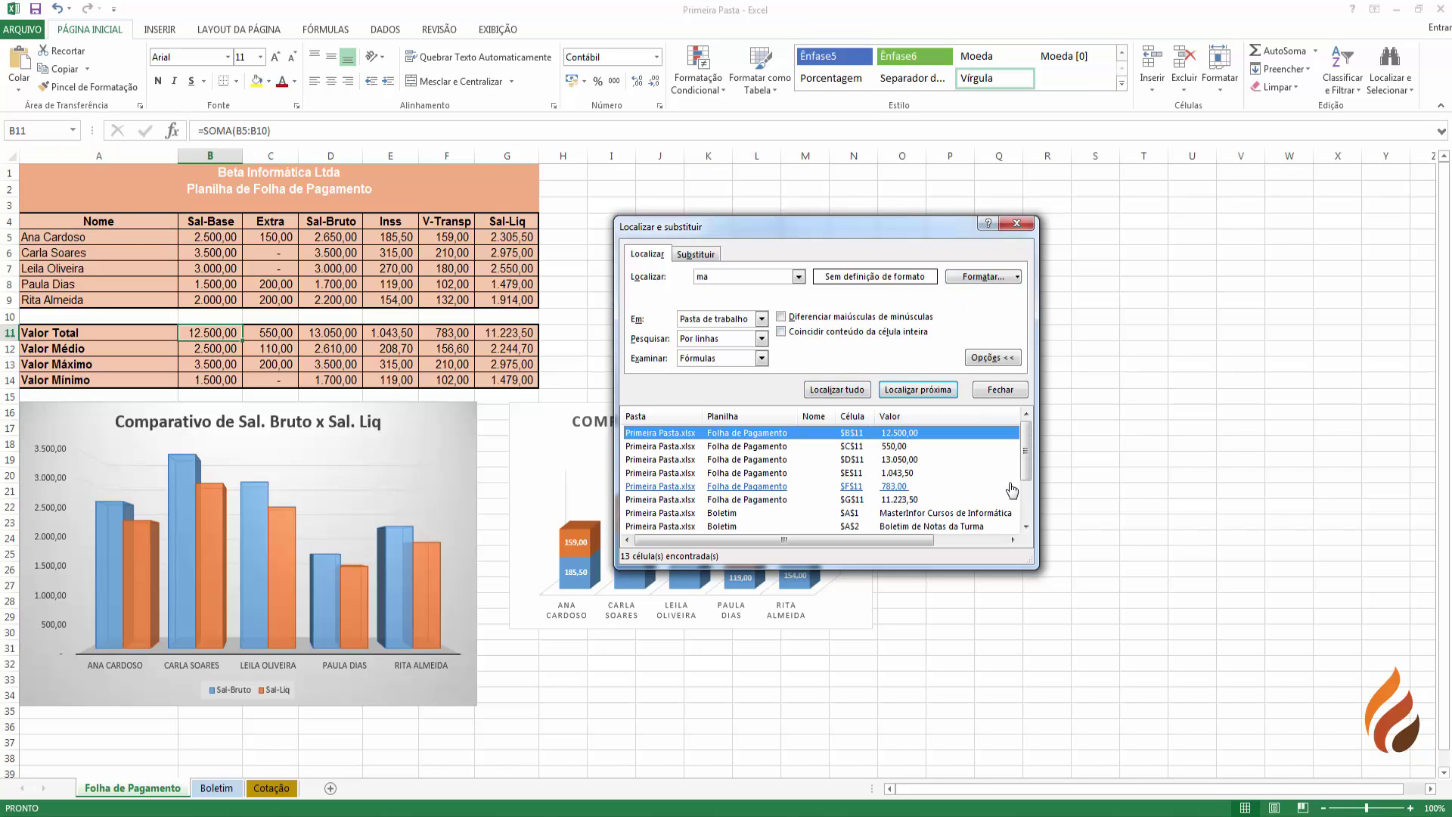
# - Jump to the Inss total in E11, then to the Cotação total in C13
pyautogui.click(686, 474)
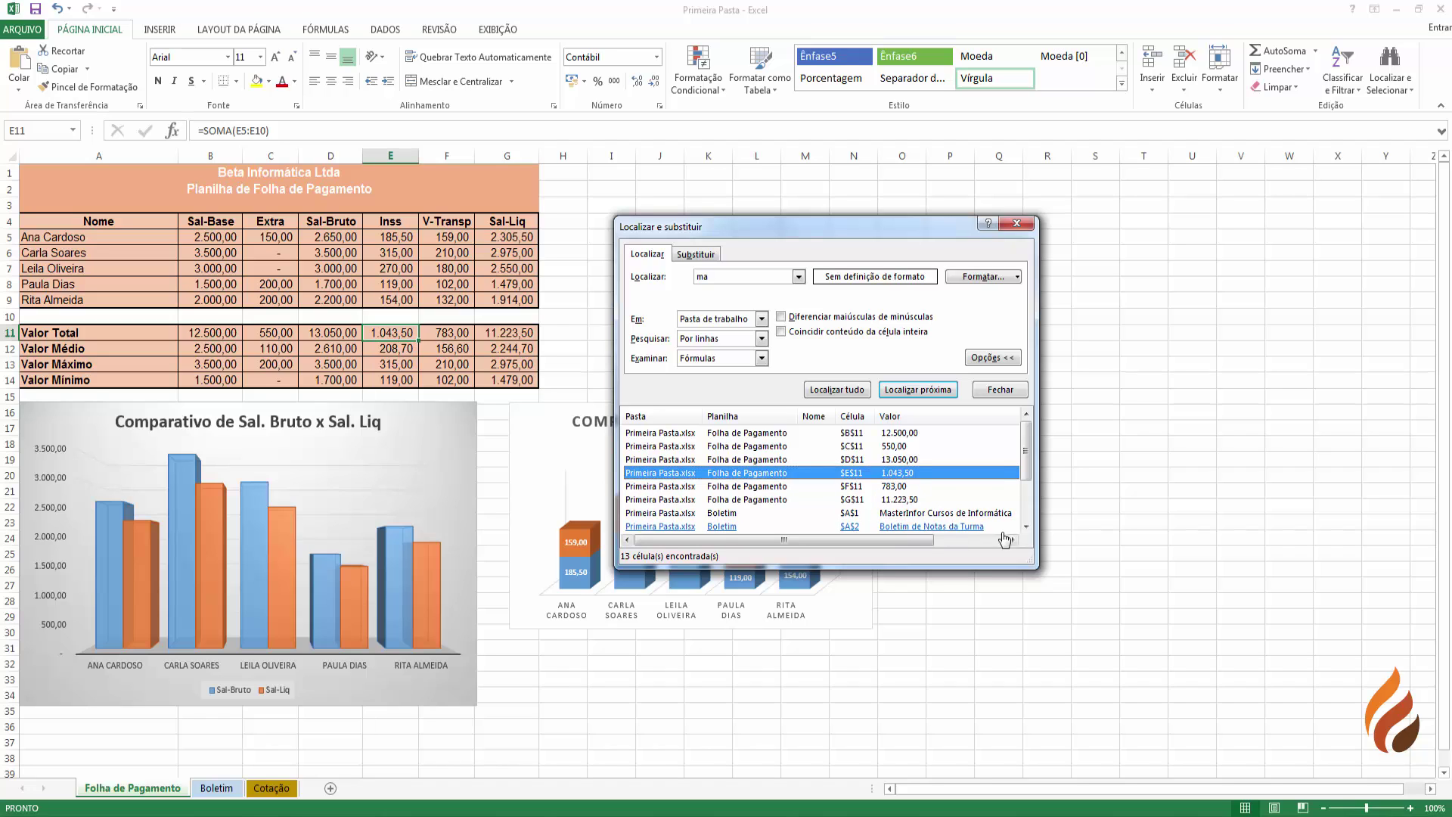
pyautogui.scroll(-2, 996, 509)
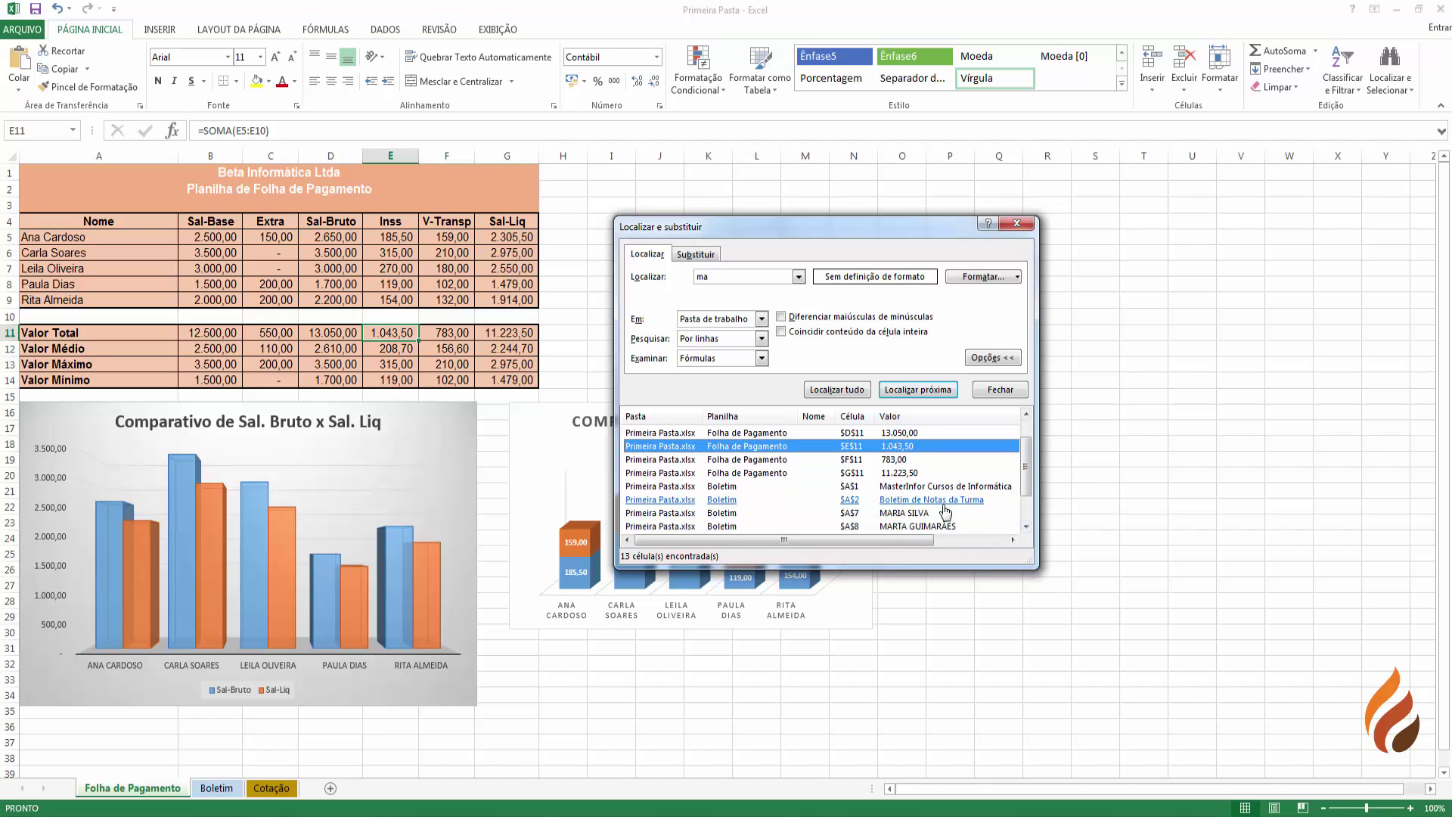
pyautogui.scroll(-3, 1026, 529)
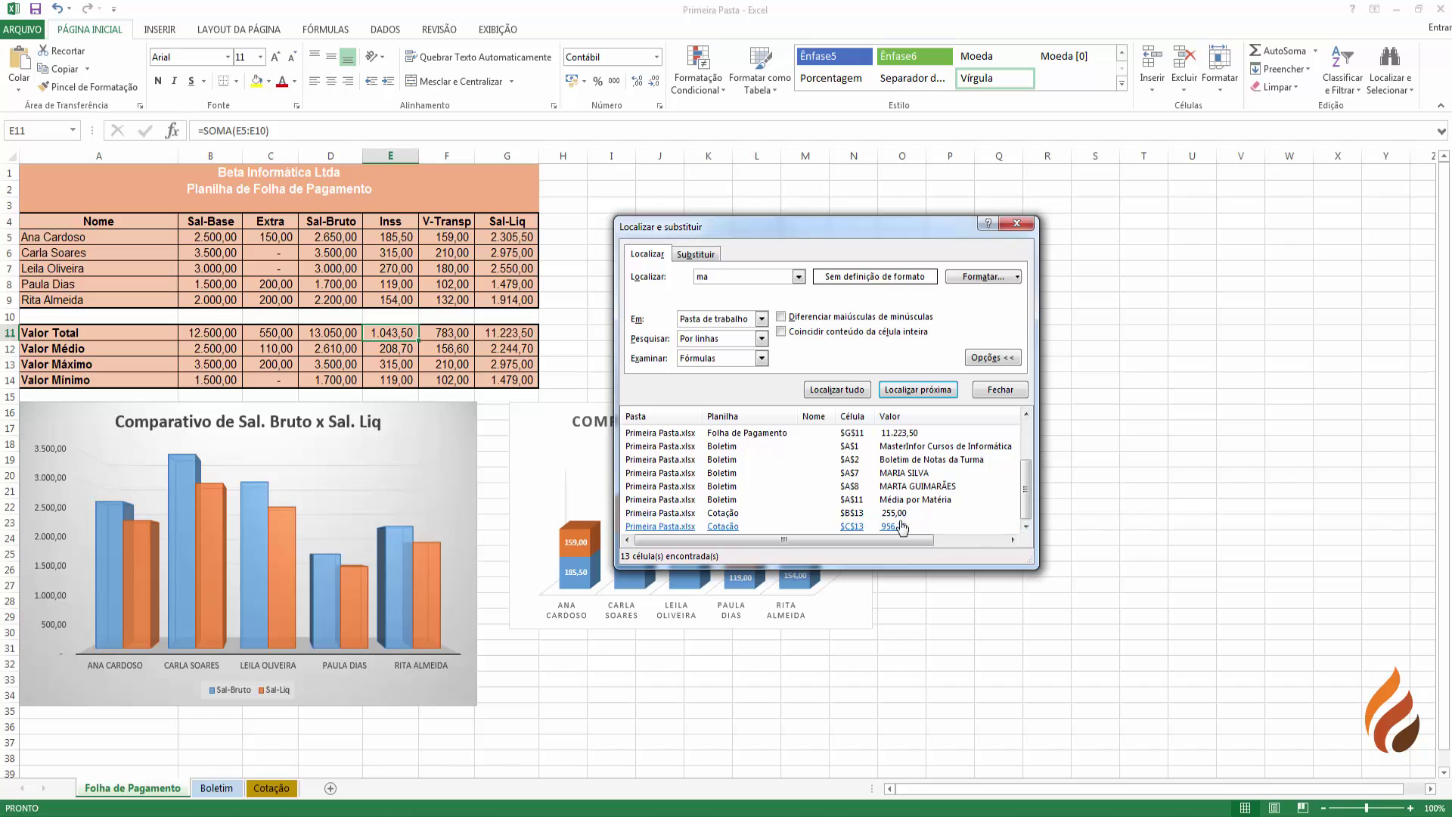
pyautogui.click(901, 527)
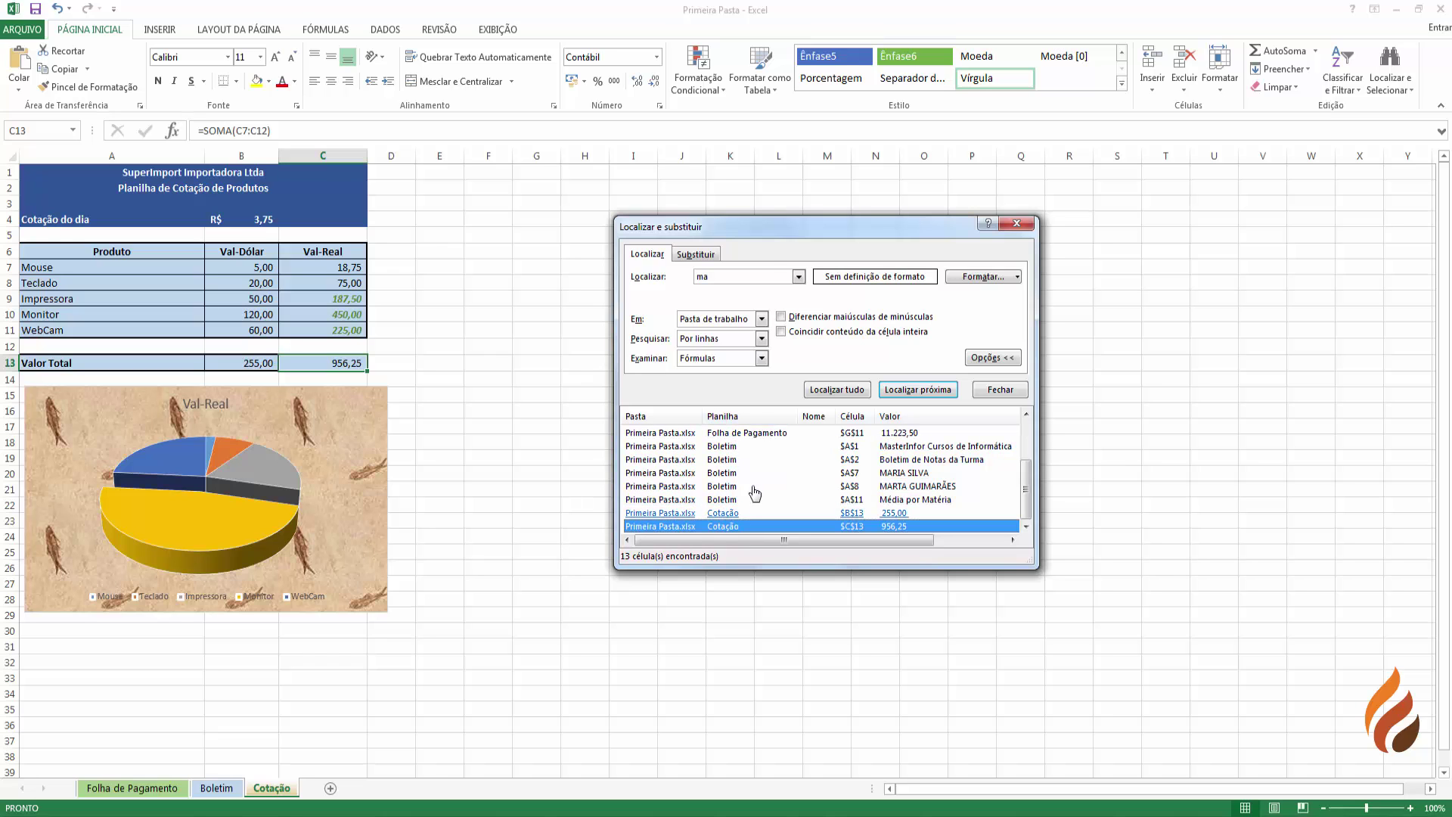
# - Compare 'ma' Find All results for the current sheet only versus the whole workbook
pyautogui.click(762, 319)
pyautogui.click(741, 334)
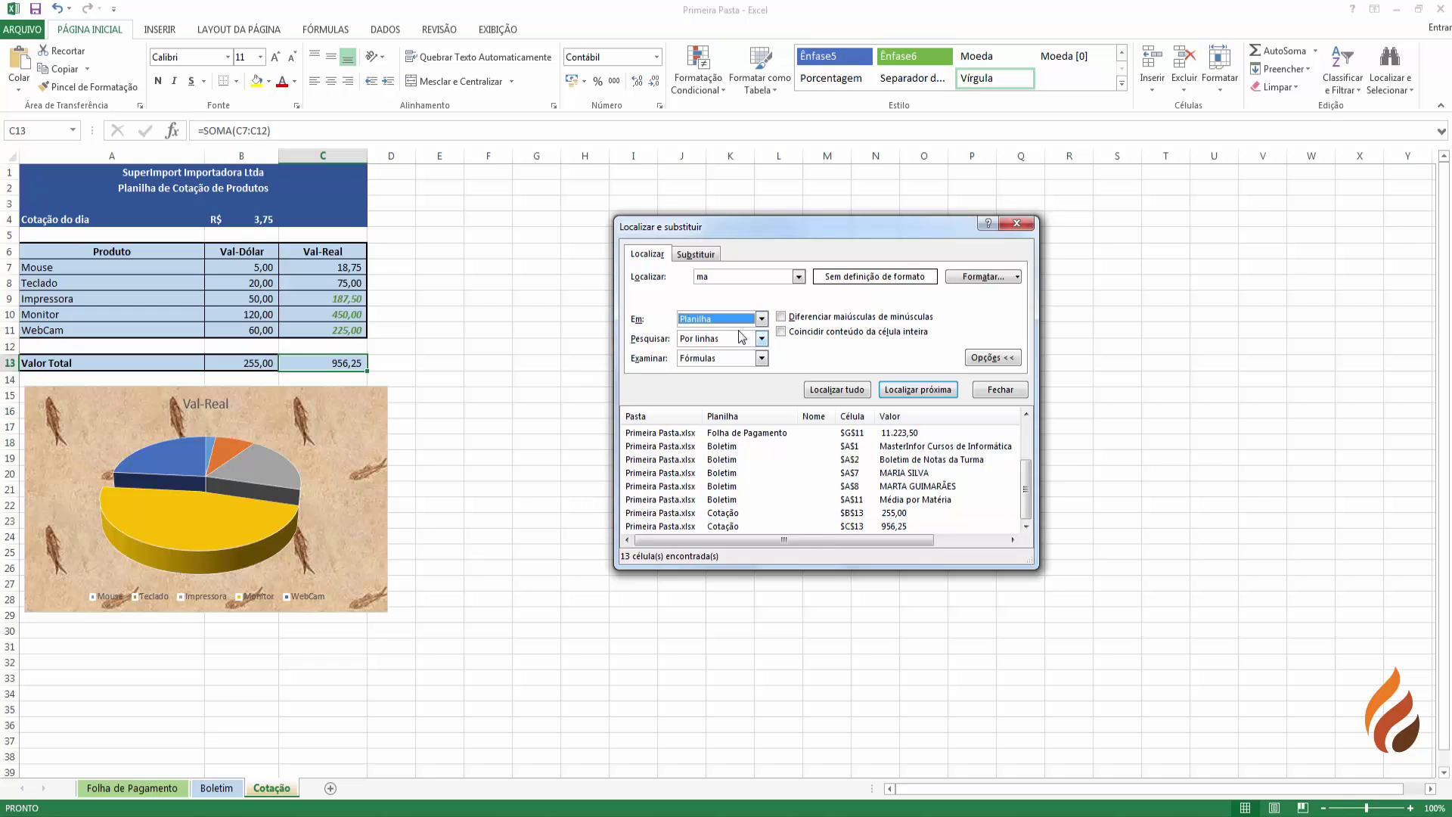
pyautogui.click(837, 390)
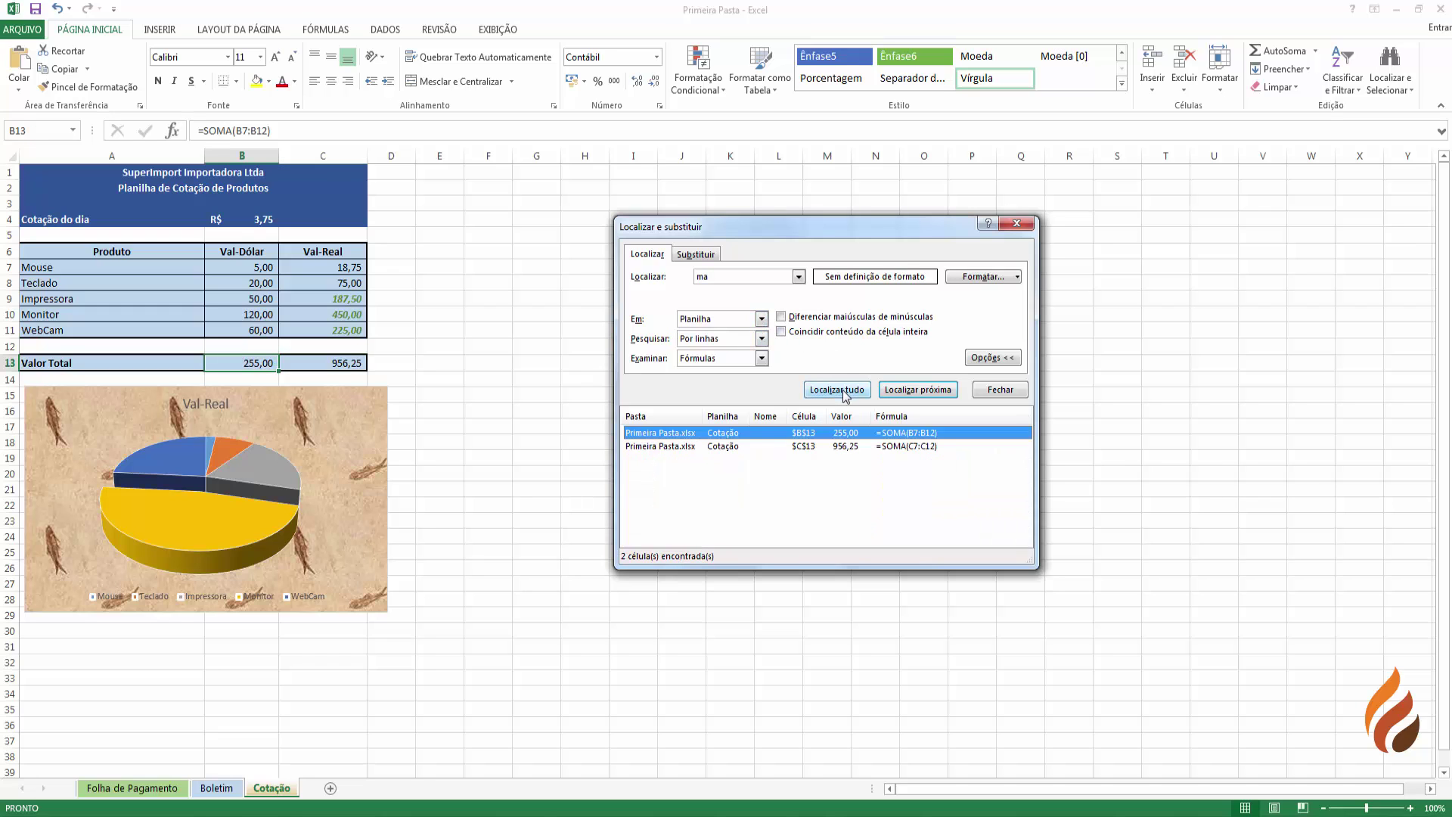
pyautogui.click(719, 435)
pyautogui.click(760, 318)
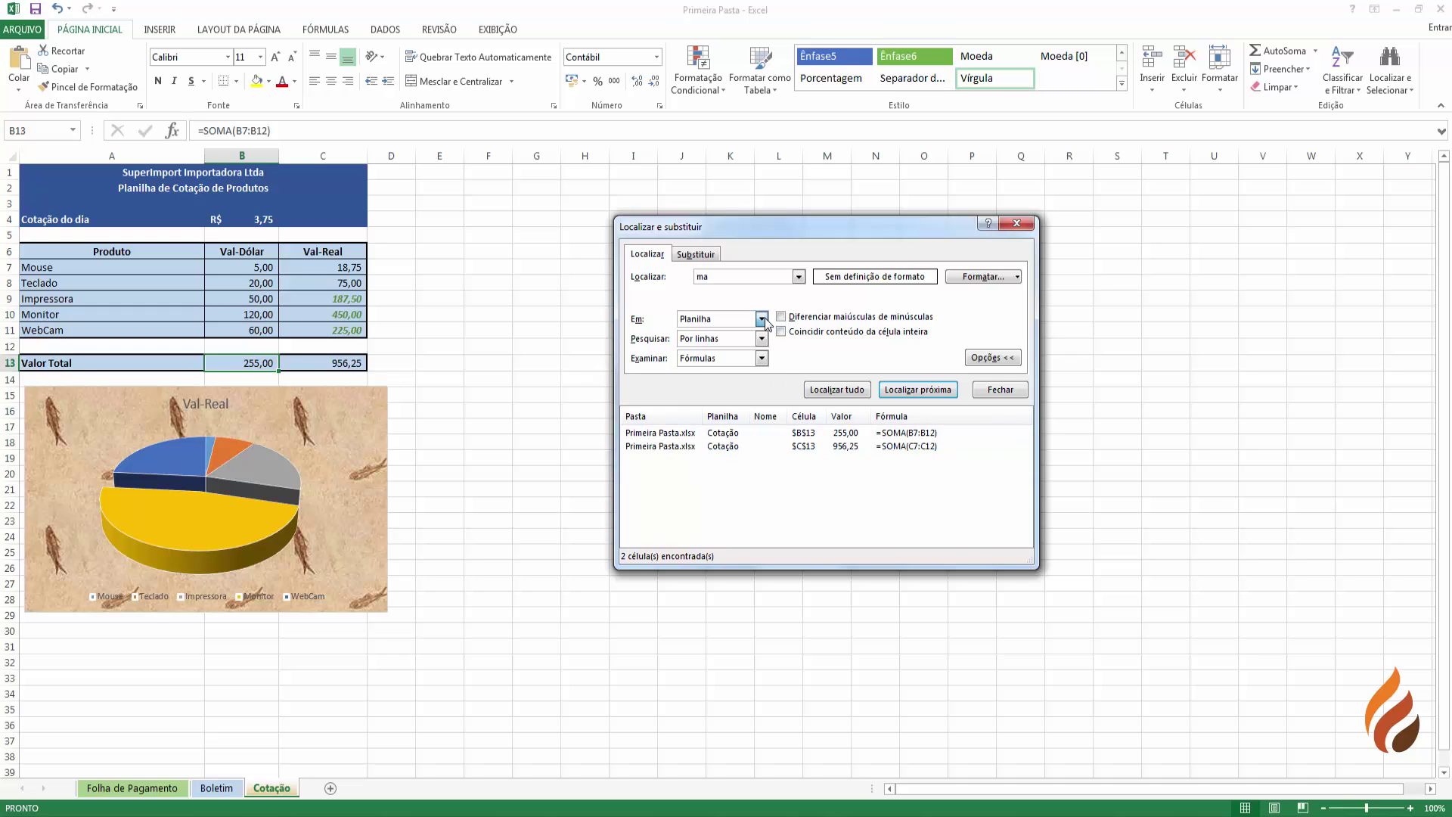
pyautogui.click(734, 344)
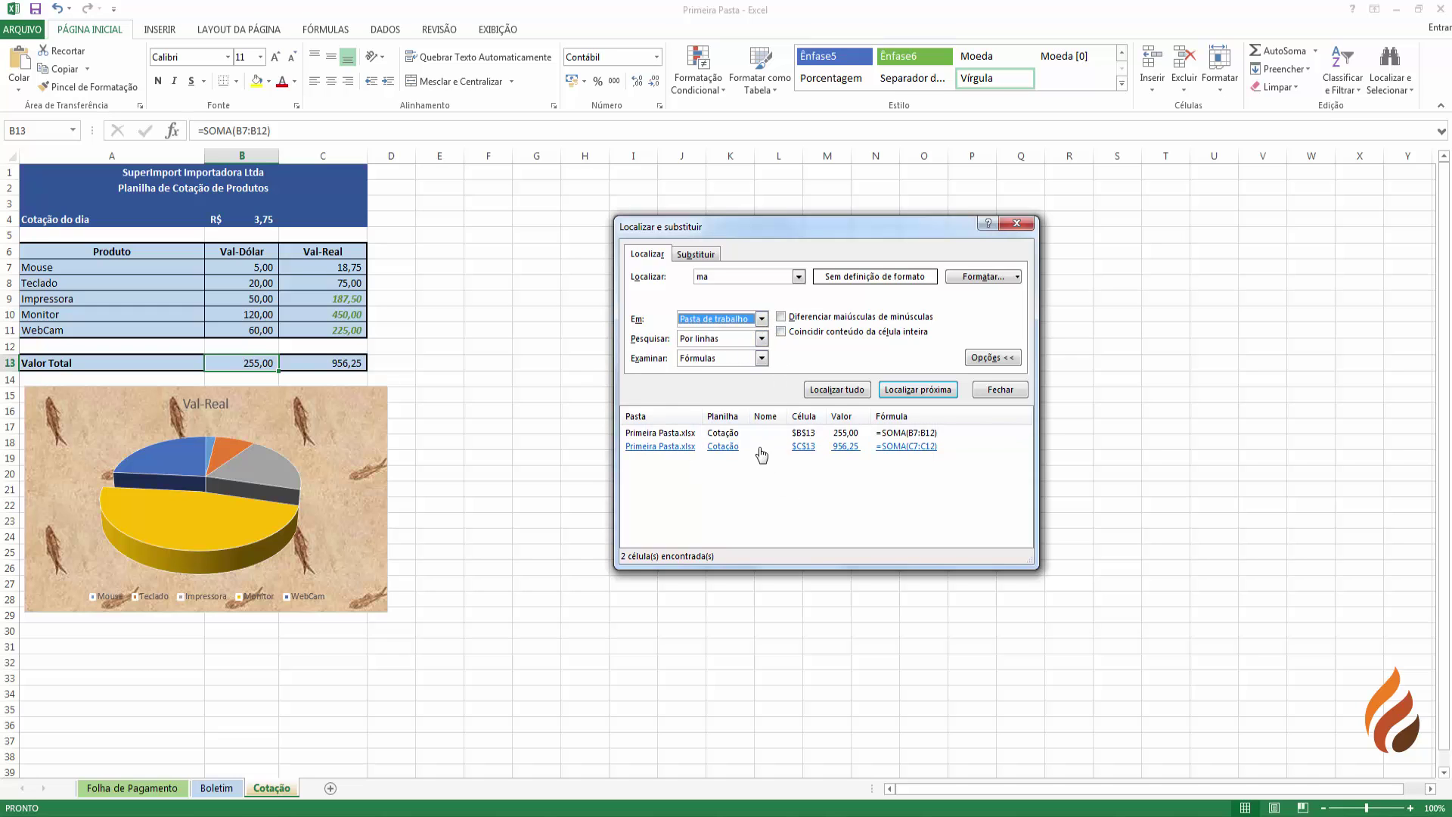
pyautogui.click(837, 389)
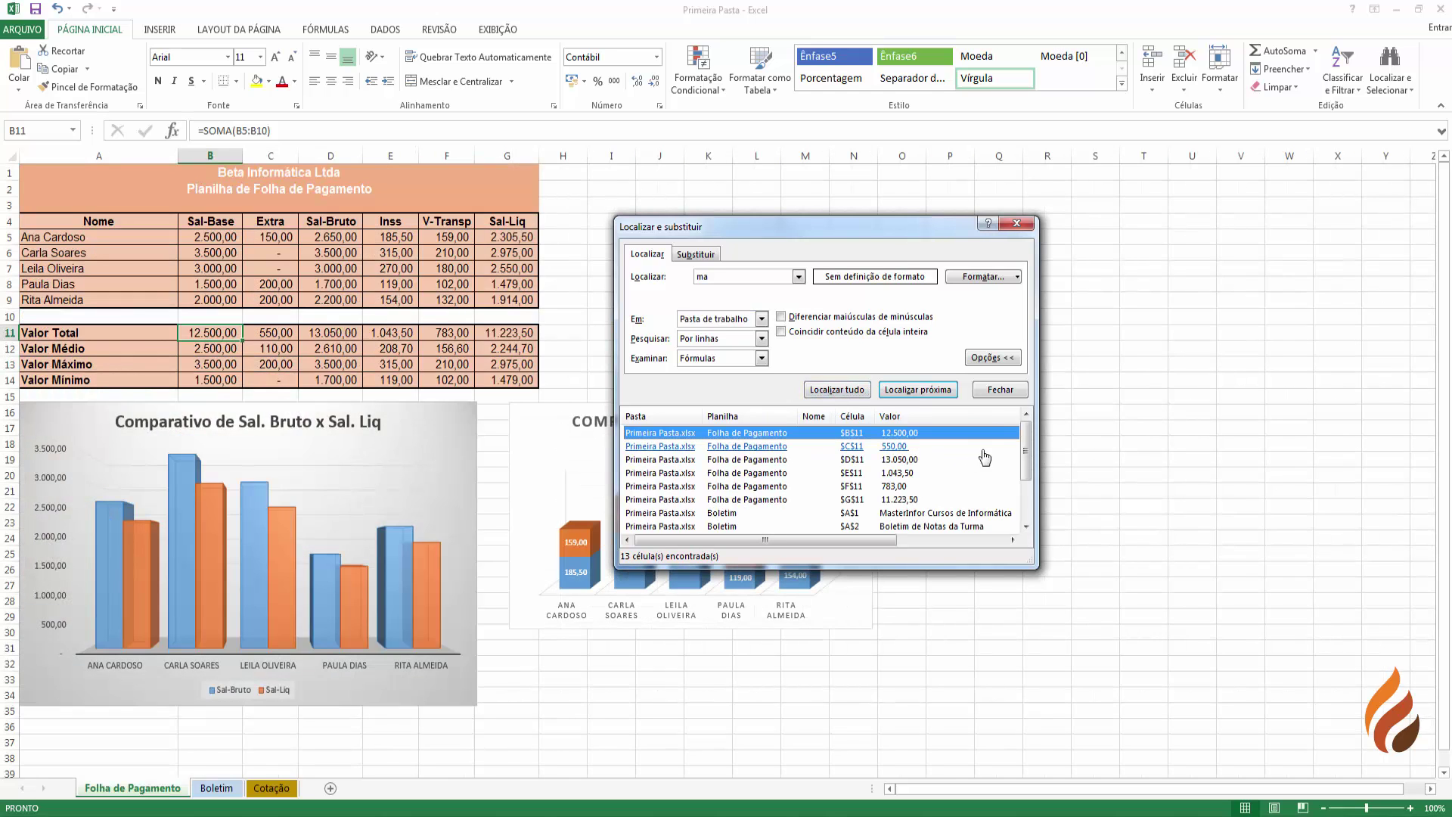
pyautogui.moveTo(1024, 446); pyautogui.dragTo(962, 522)
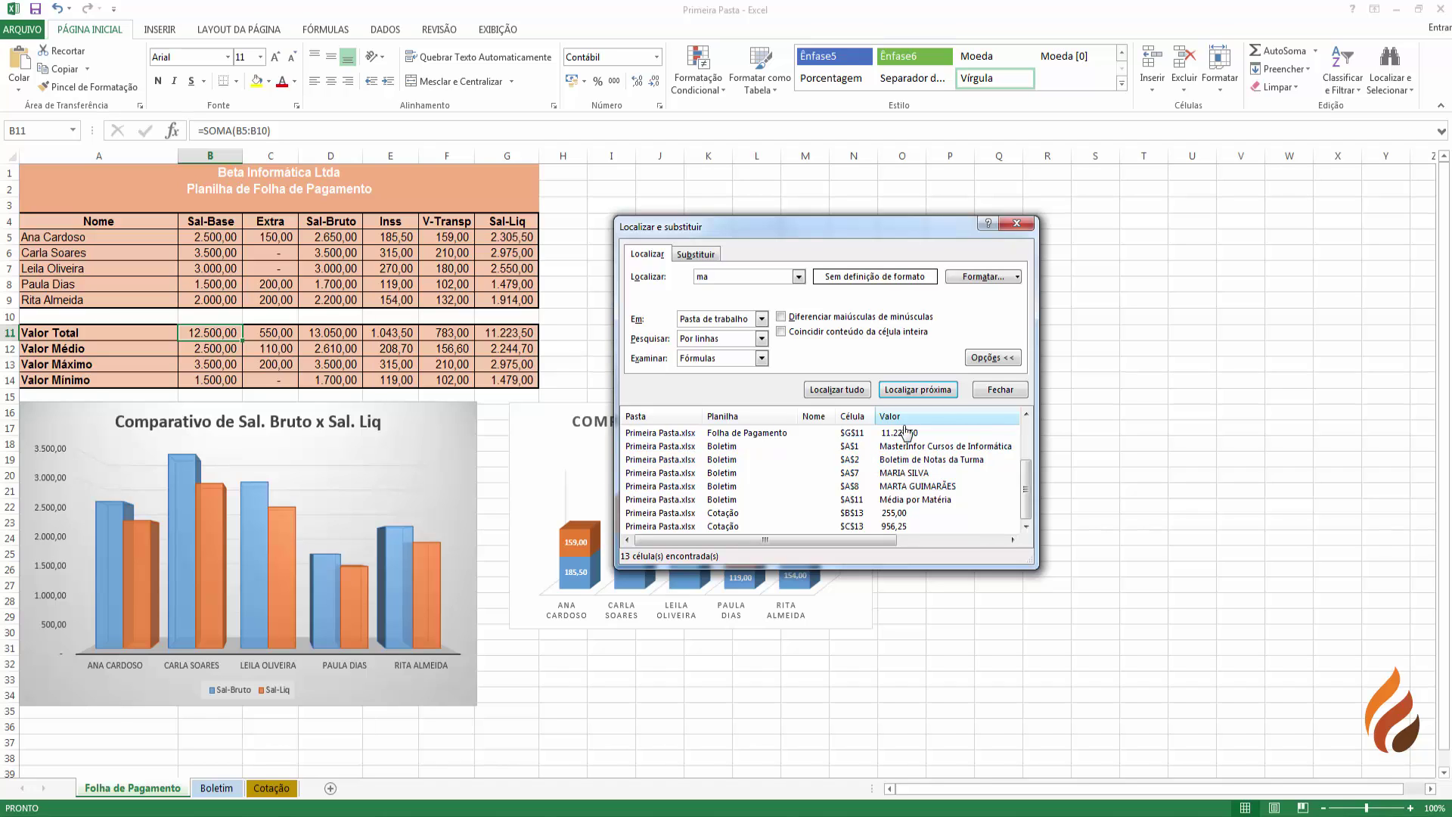
# - Look in Valores and list workbook cells whose values contain 'ma'
pyautogui.click(759, 359)
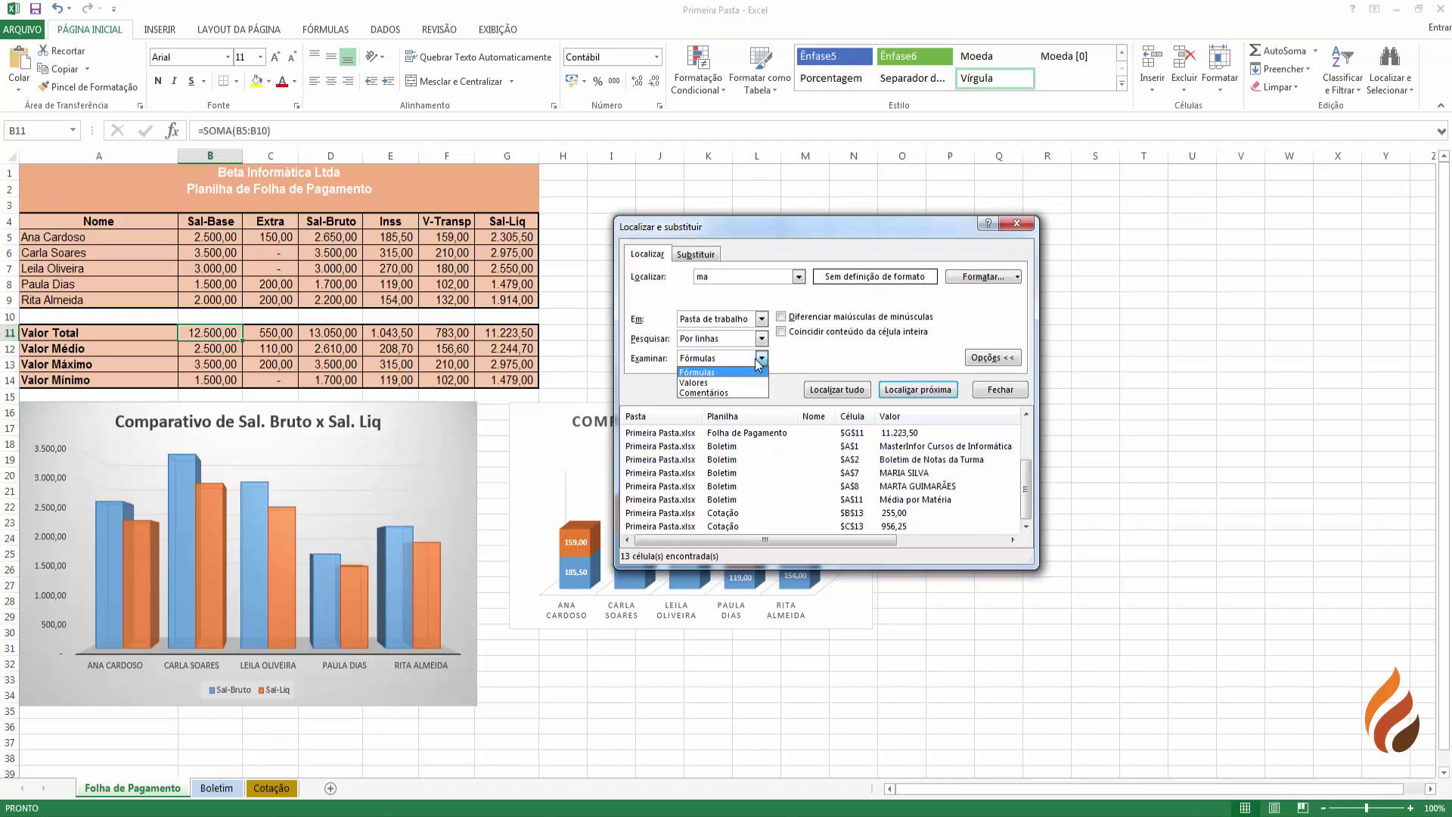
pyautogui.click(703, 383)
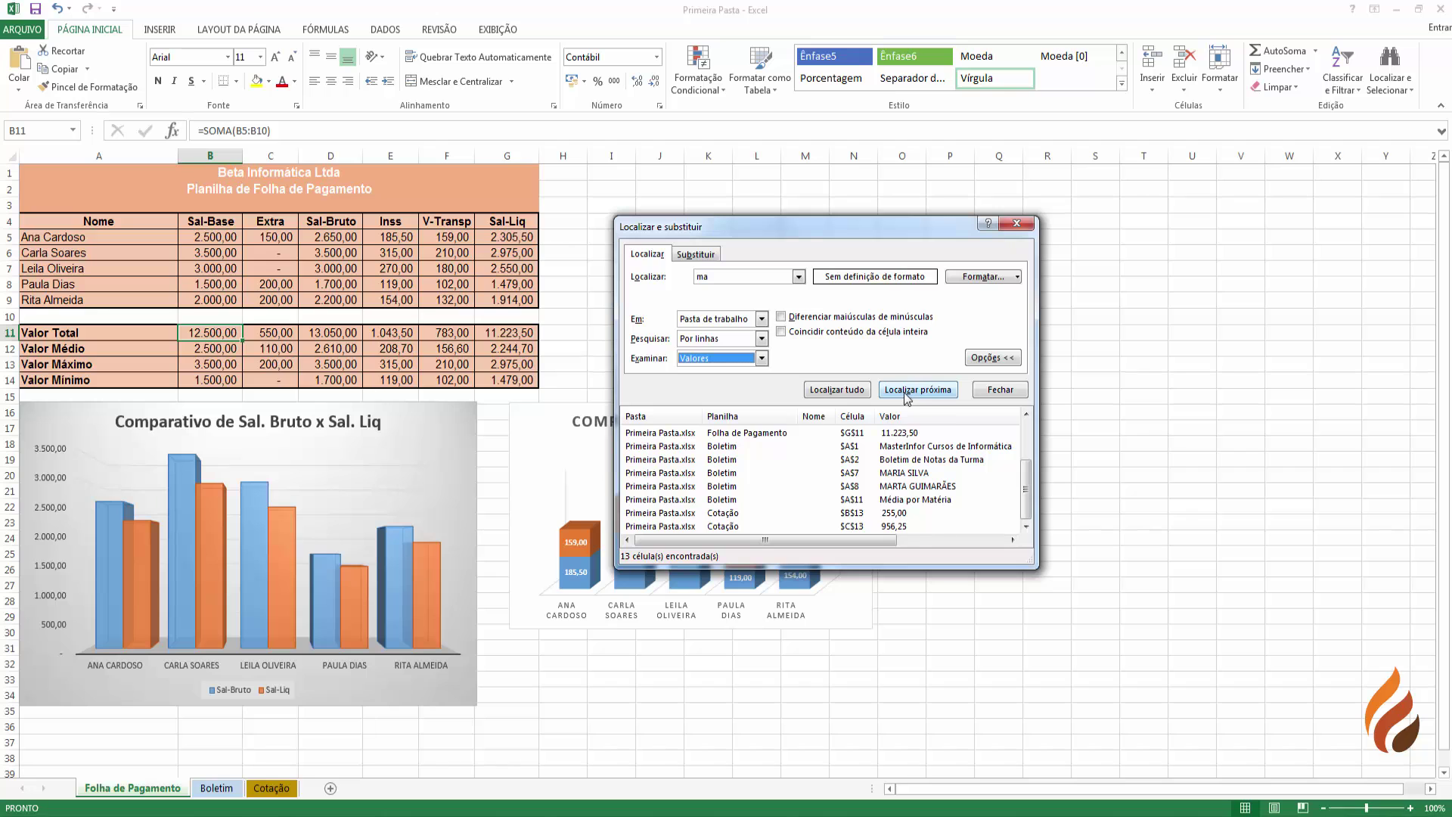
pyautogui.click(848, 390)
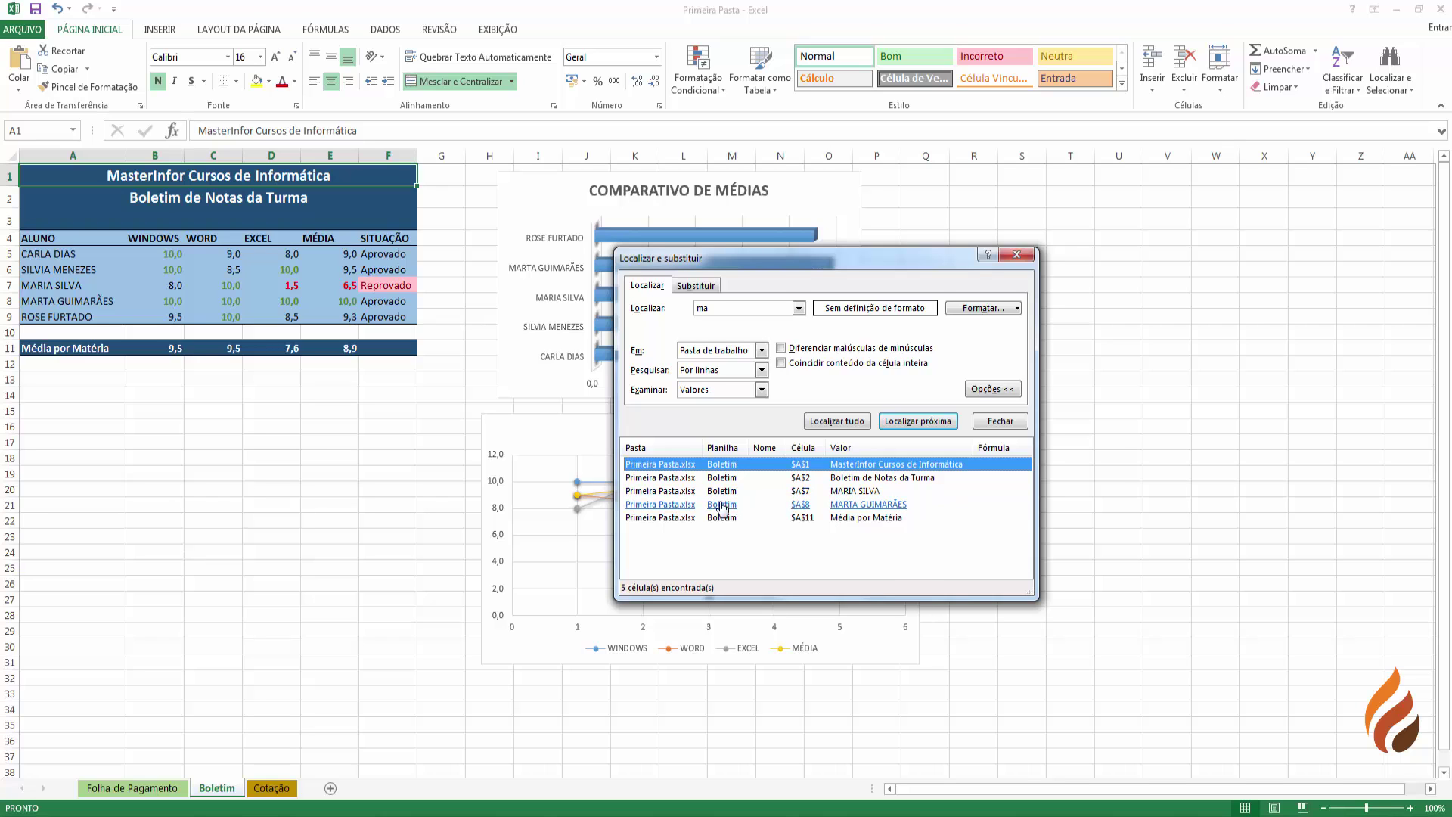
# - Step through the five Boletim matches: A11, A2, A1, A7 and A8
pyautogui.click(683, 519)
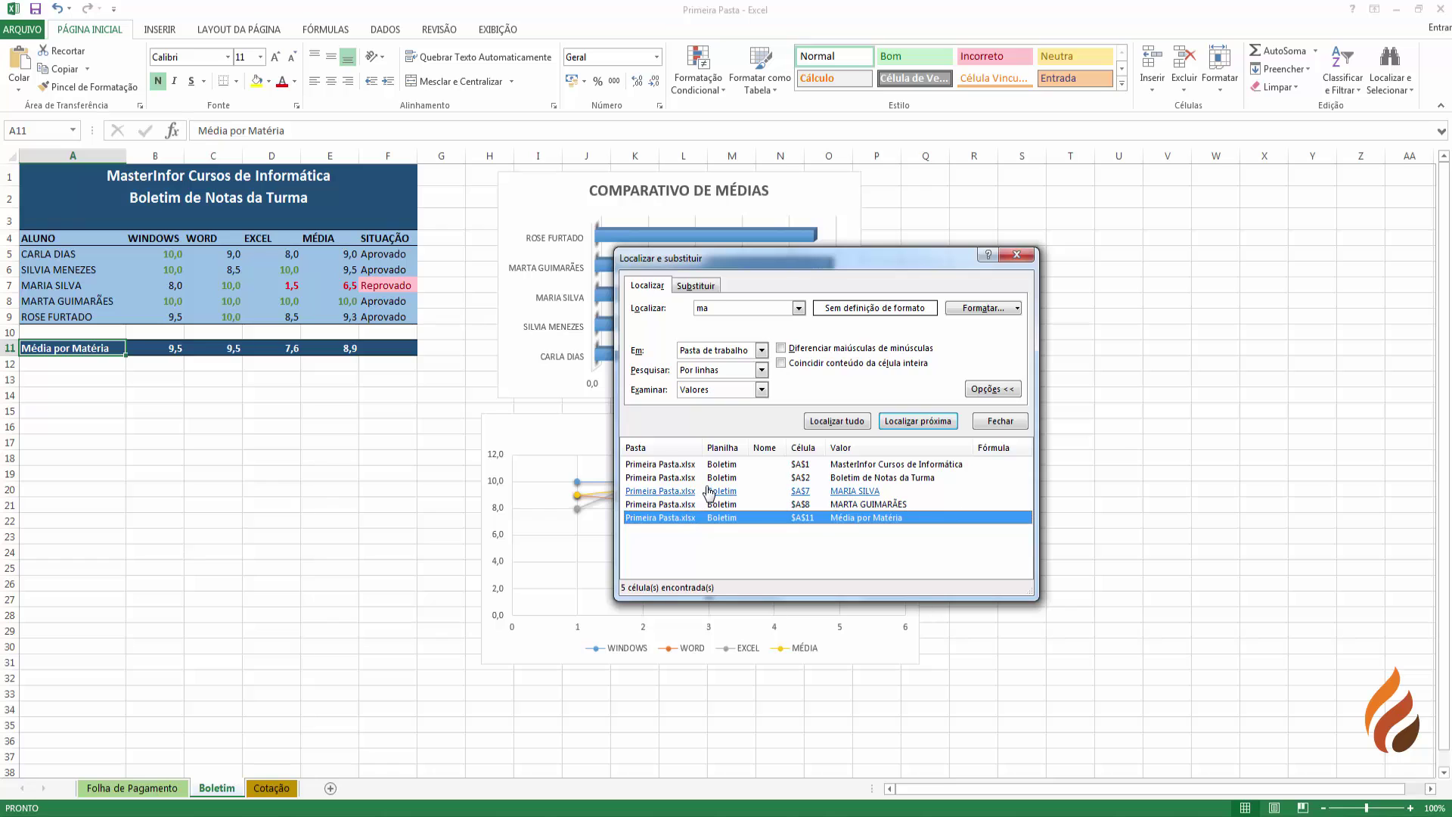
pyautogui.click(696, 477)
pyautogui.click(696, 468)
pyautogui.click(695, 477)
pyautogui.click(688, 491)
pyautogui.click(685, 505)
pyautogui.click(684, 517)
pyautogui.doubleClick(725, 308)
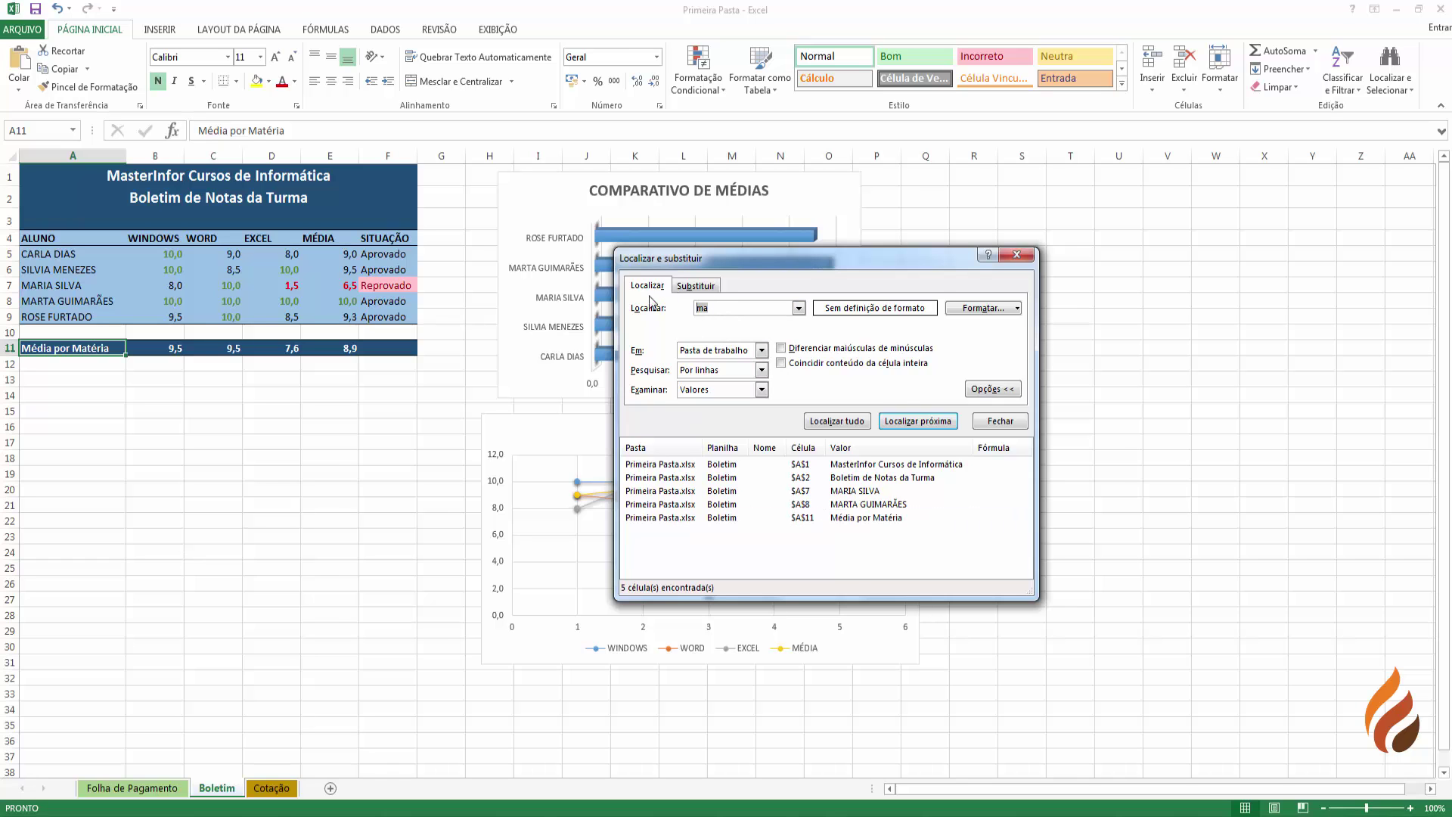
pyautogui.write('me')
pyautogui.click(854, 422)
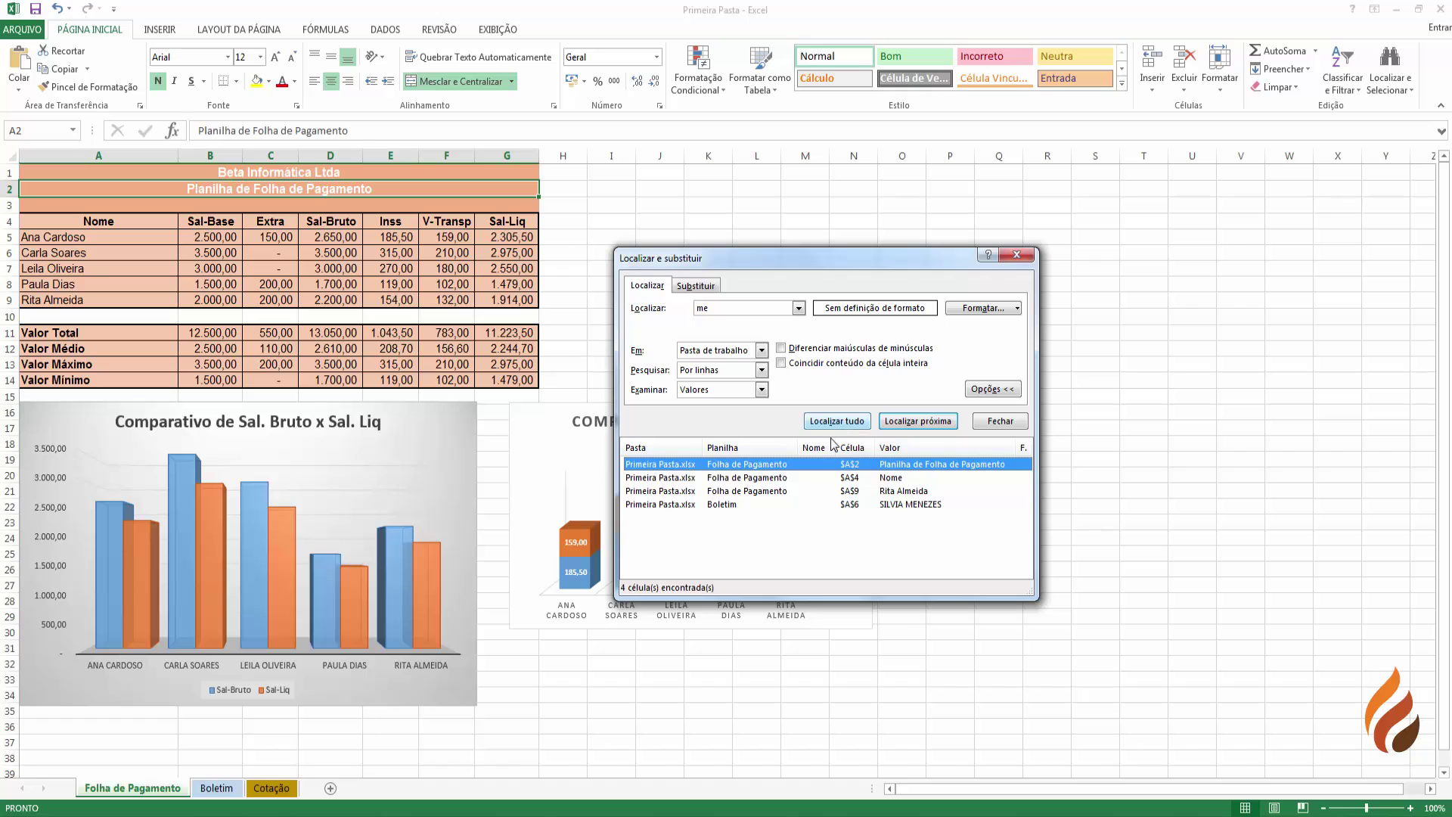
pyautogui.click(722, 506)
pyautogui.click(751, 492)
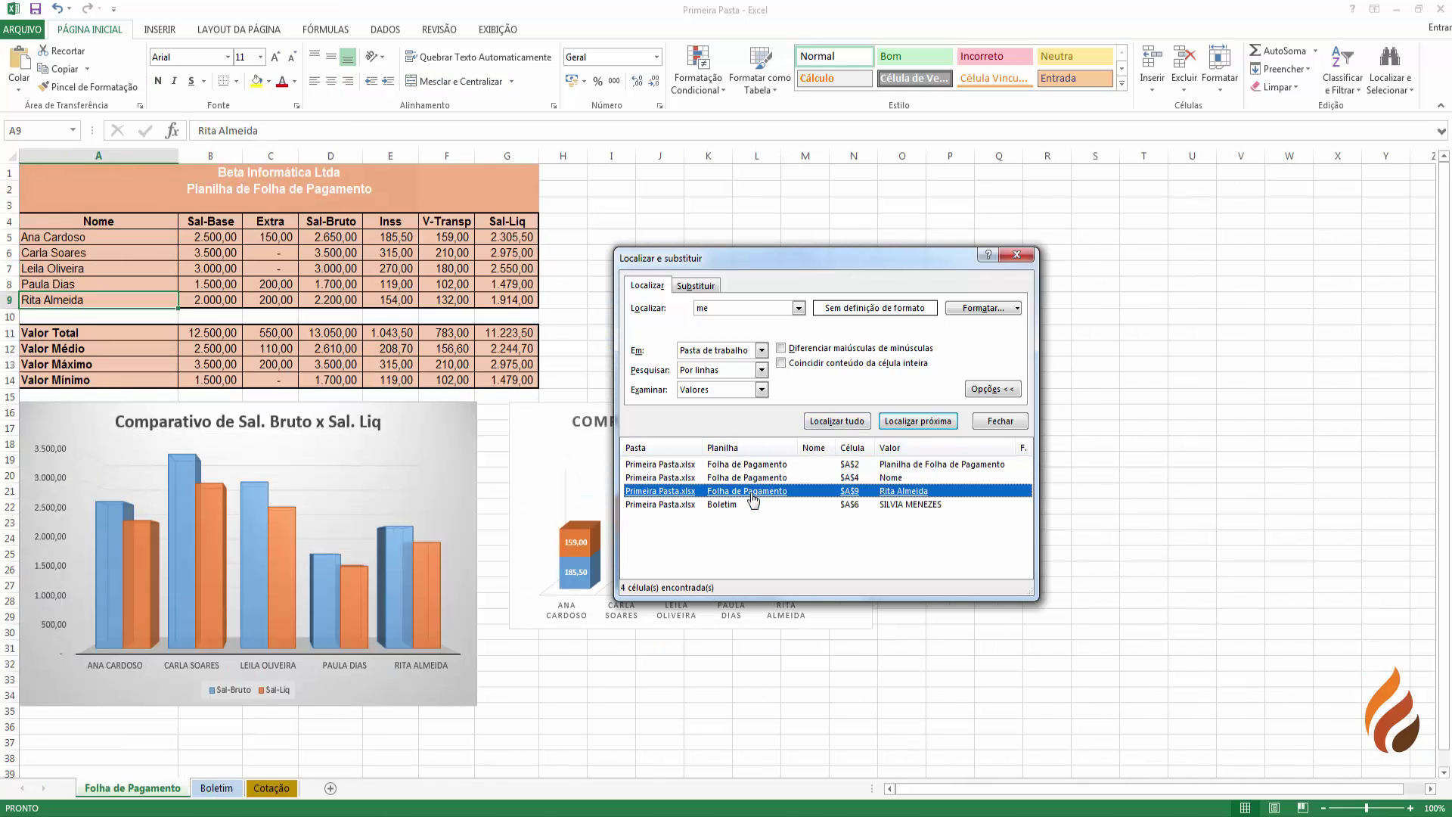
pyautogui.click(752, 479)
pyautogui.press('Up')
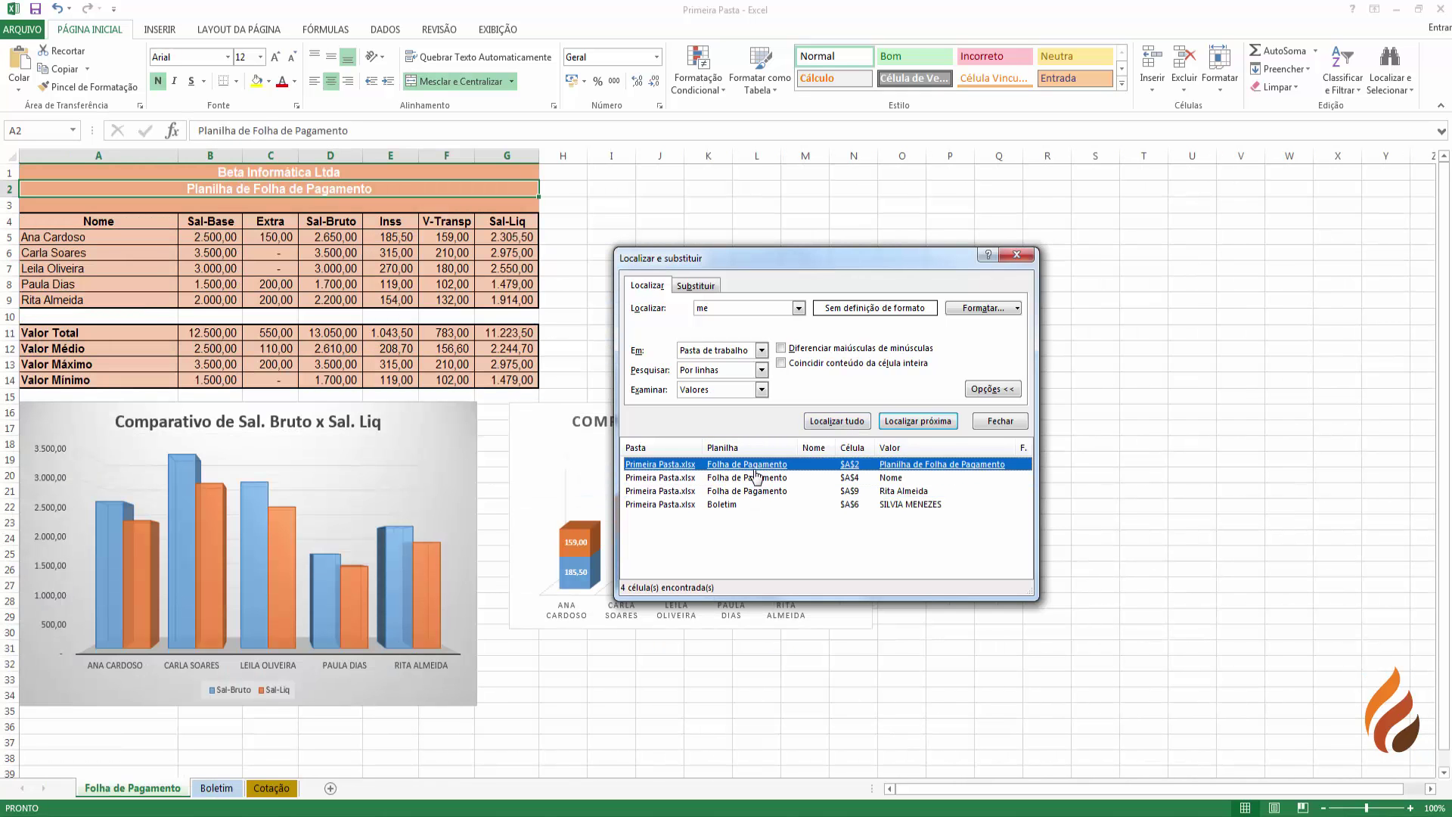
pyautogui.click(737, 506)
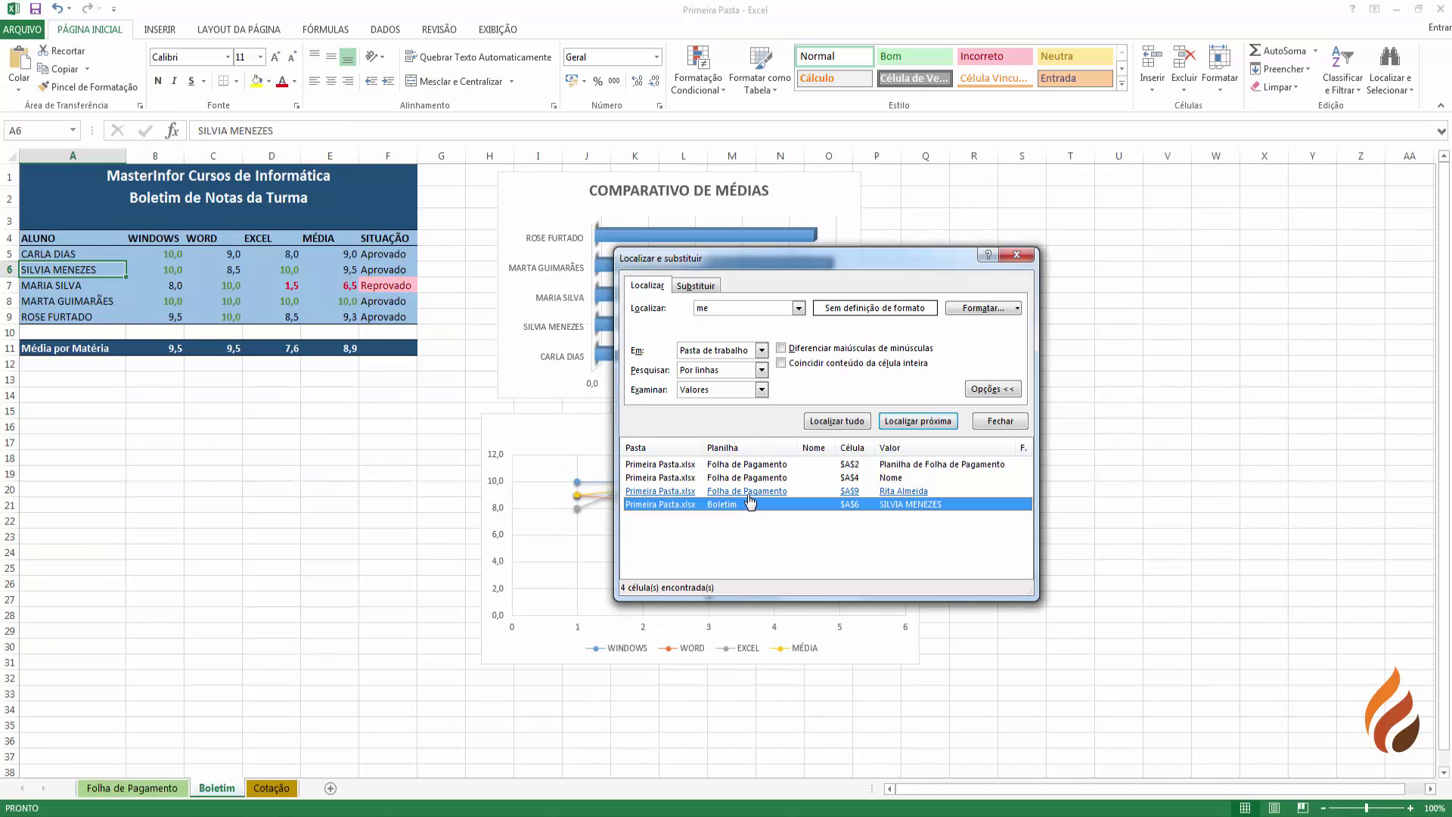
pyautogui.click(750, 492)
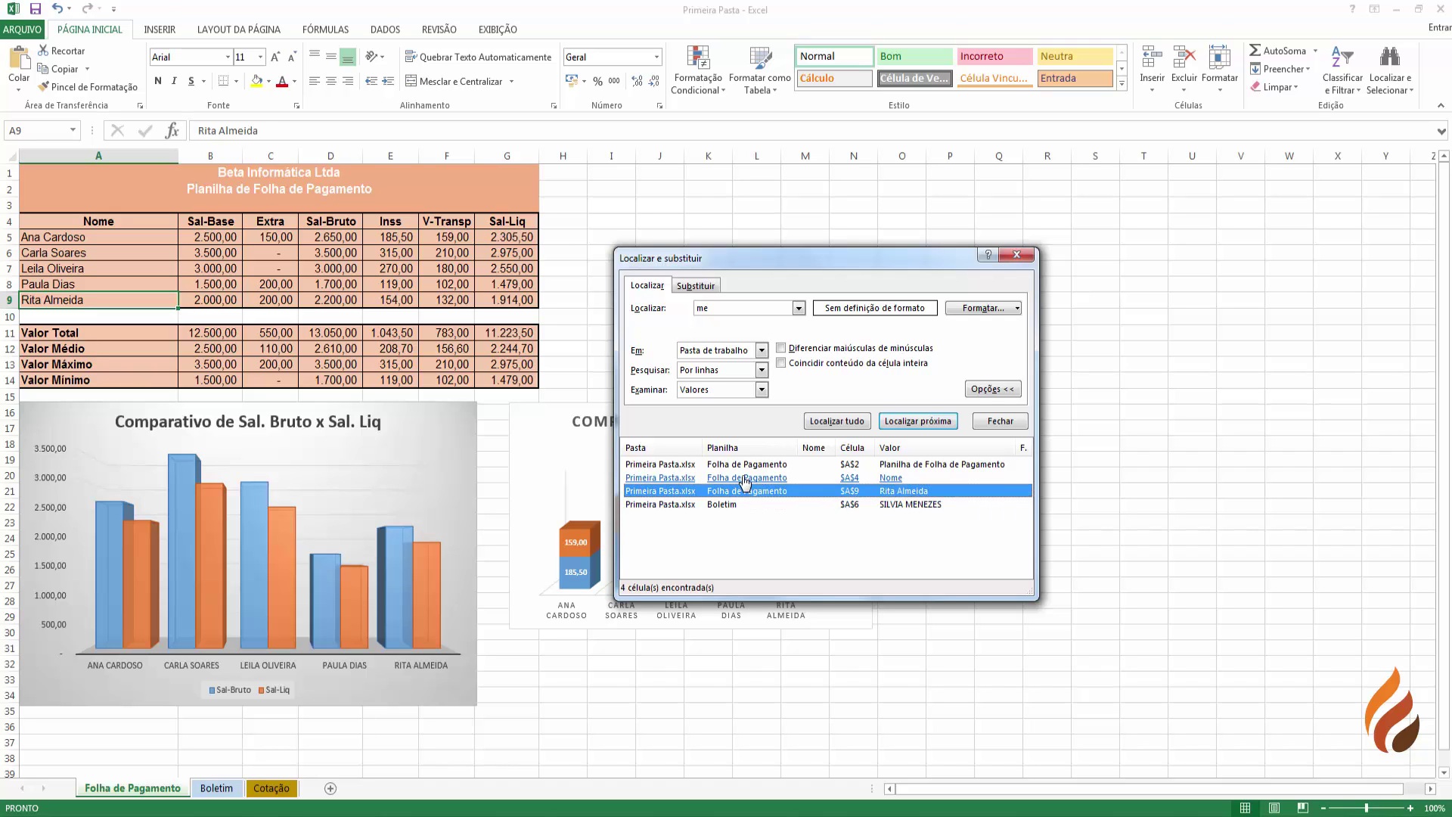
pyautogui.click(746, 478)
pyautogui.click(745, 464)
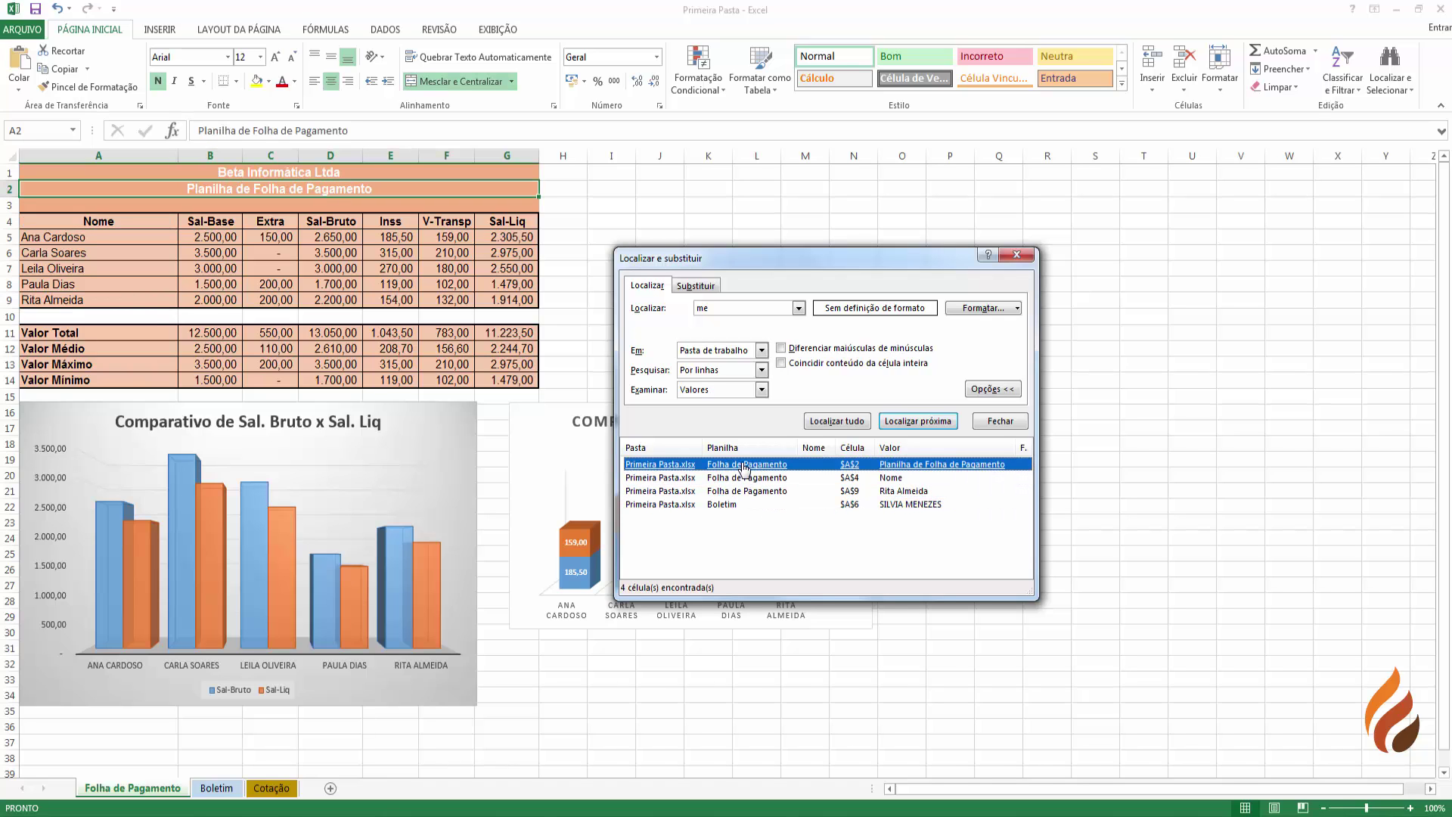
pyautogui.click(781, 348)
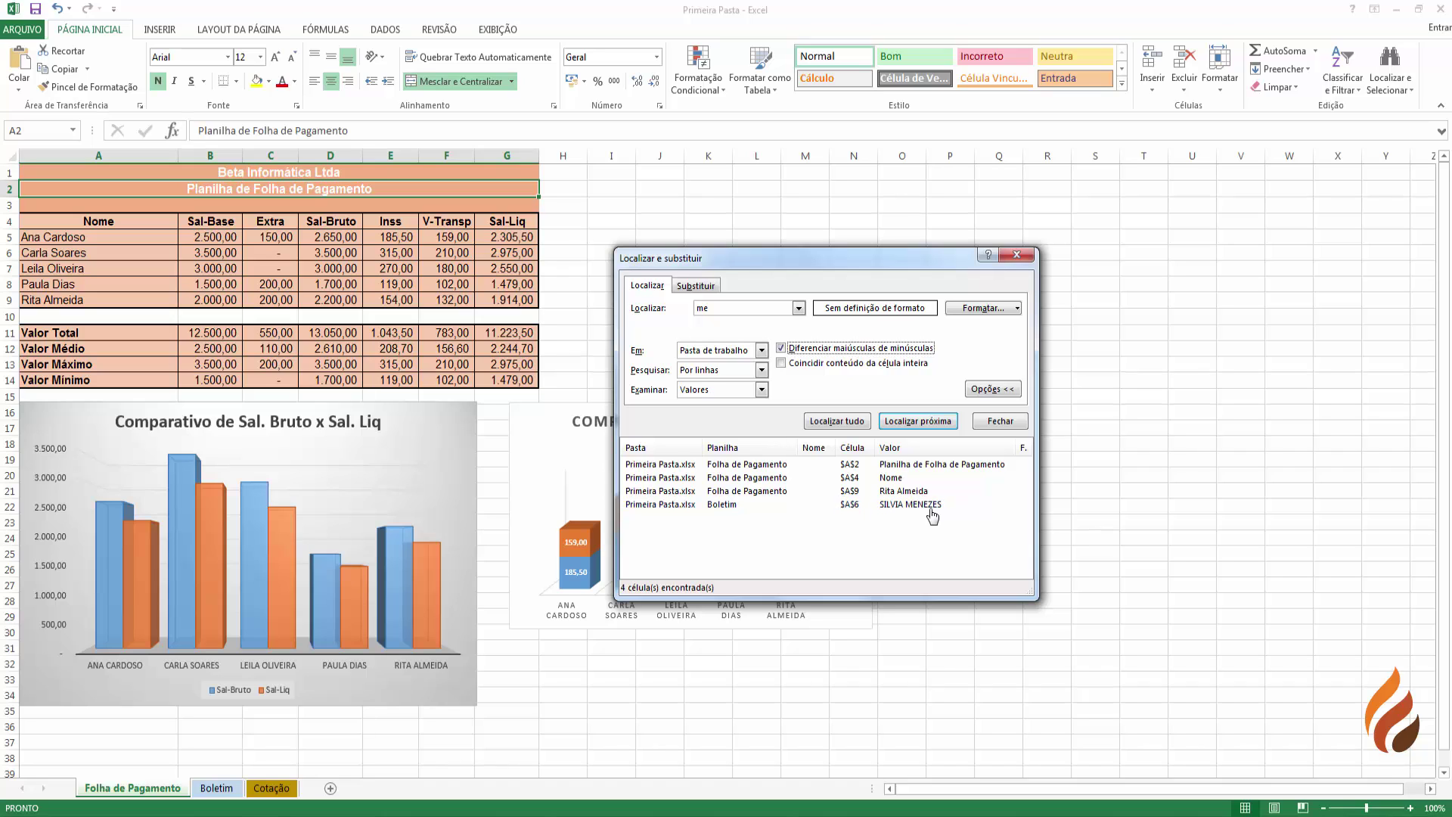
pyautogui.click(716, 307)
pyautogui.click(835, 420)
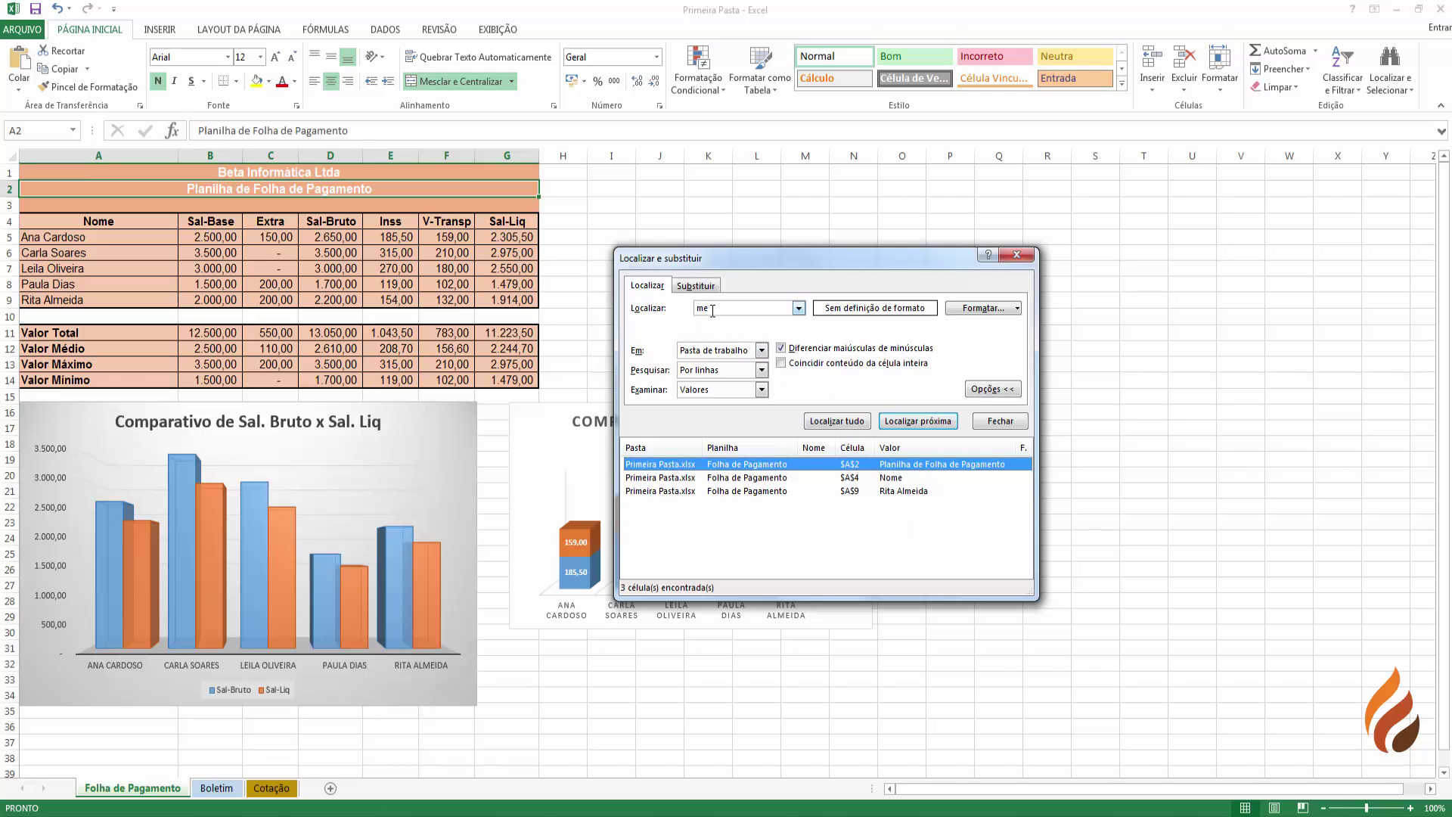
pyautogui.click(781, 349)
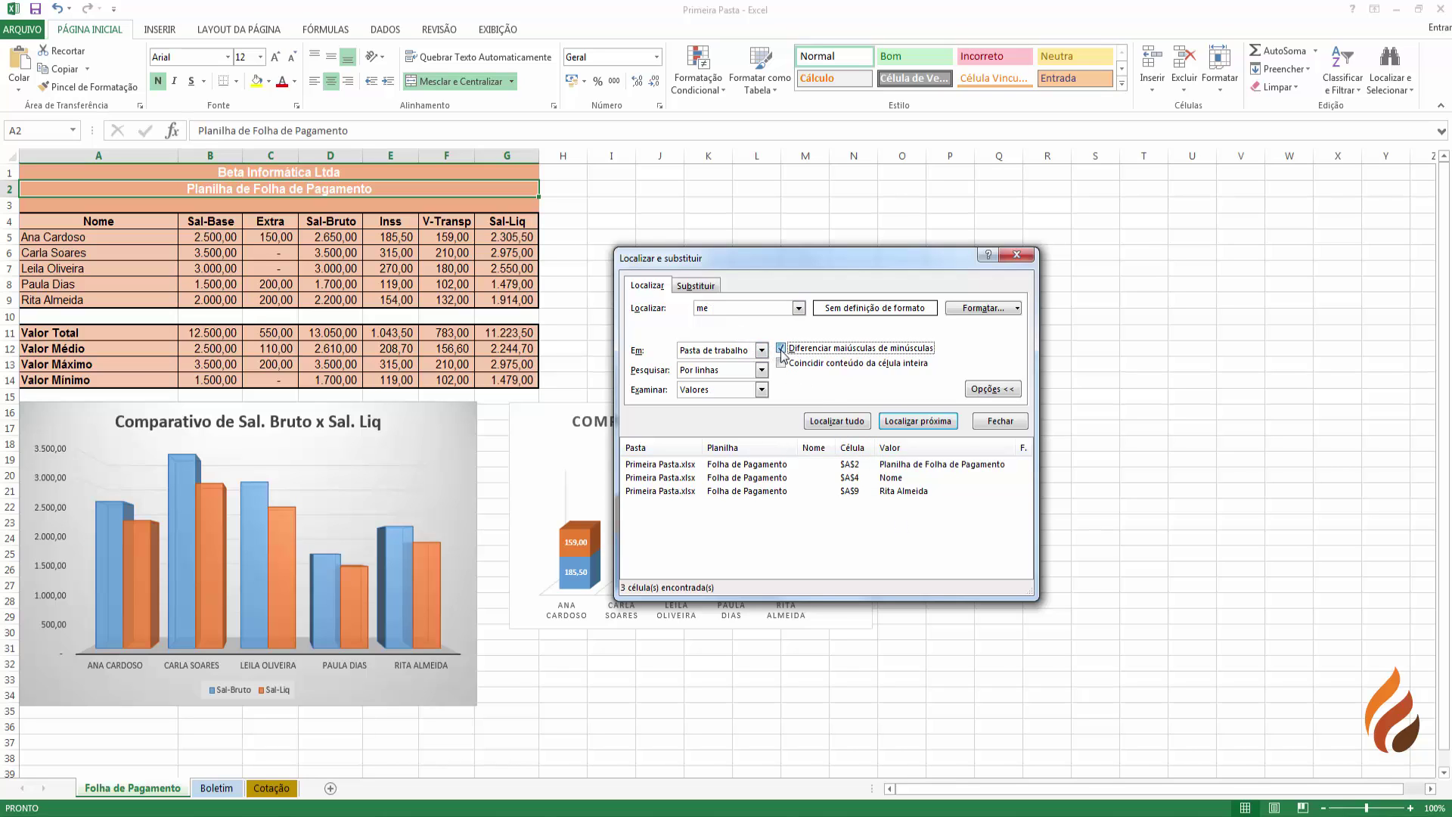
pyautogui.click(848, 425)
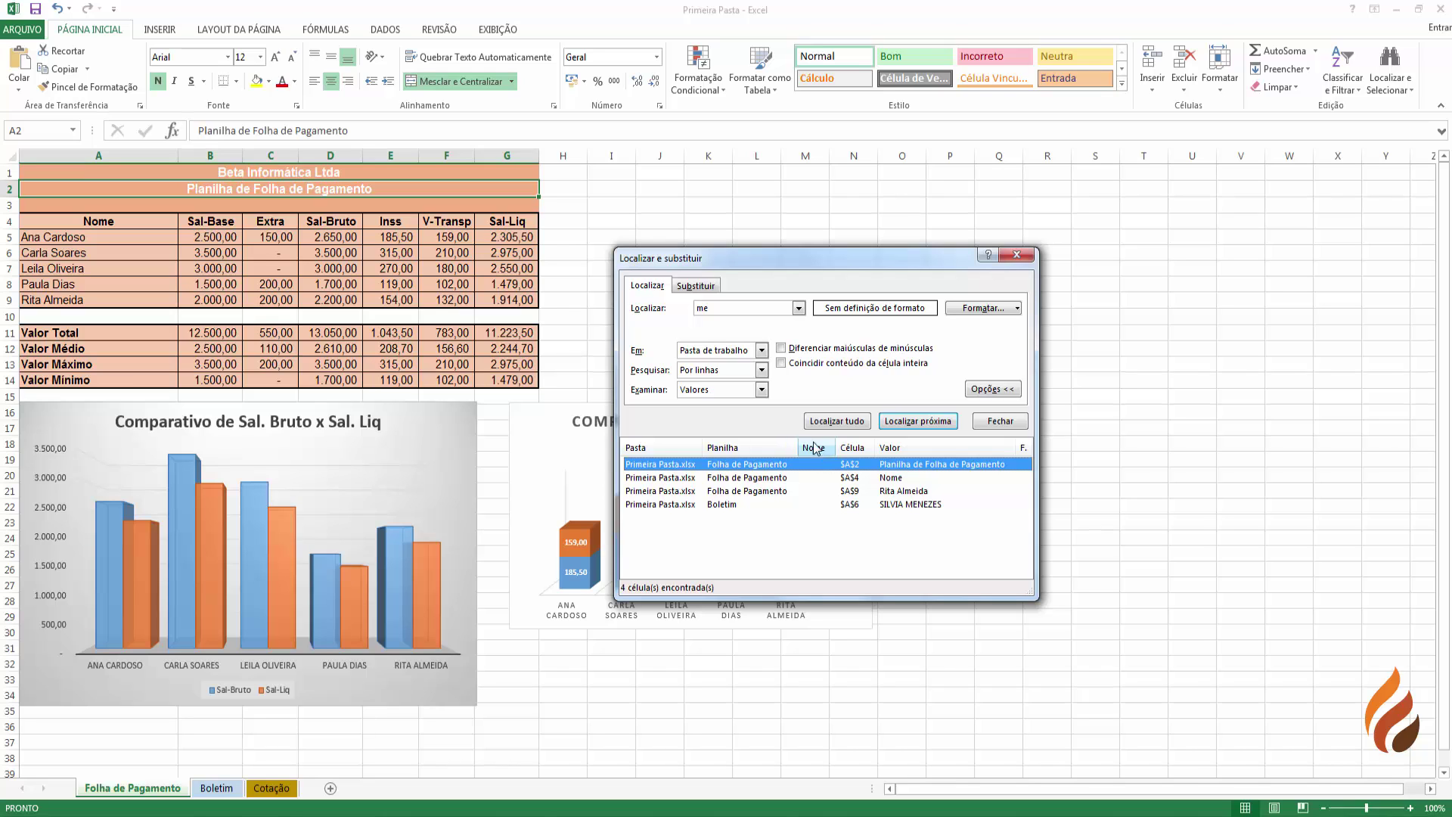
# - Check Coincidir conteúdo da célula inteira, returning Examinar to Valores after trying Comentários
pyautogui.click(761, 390)
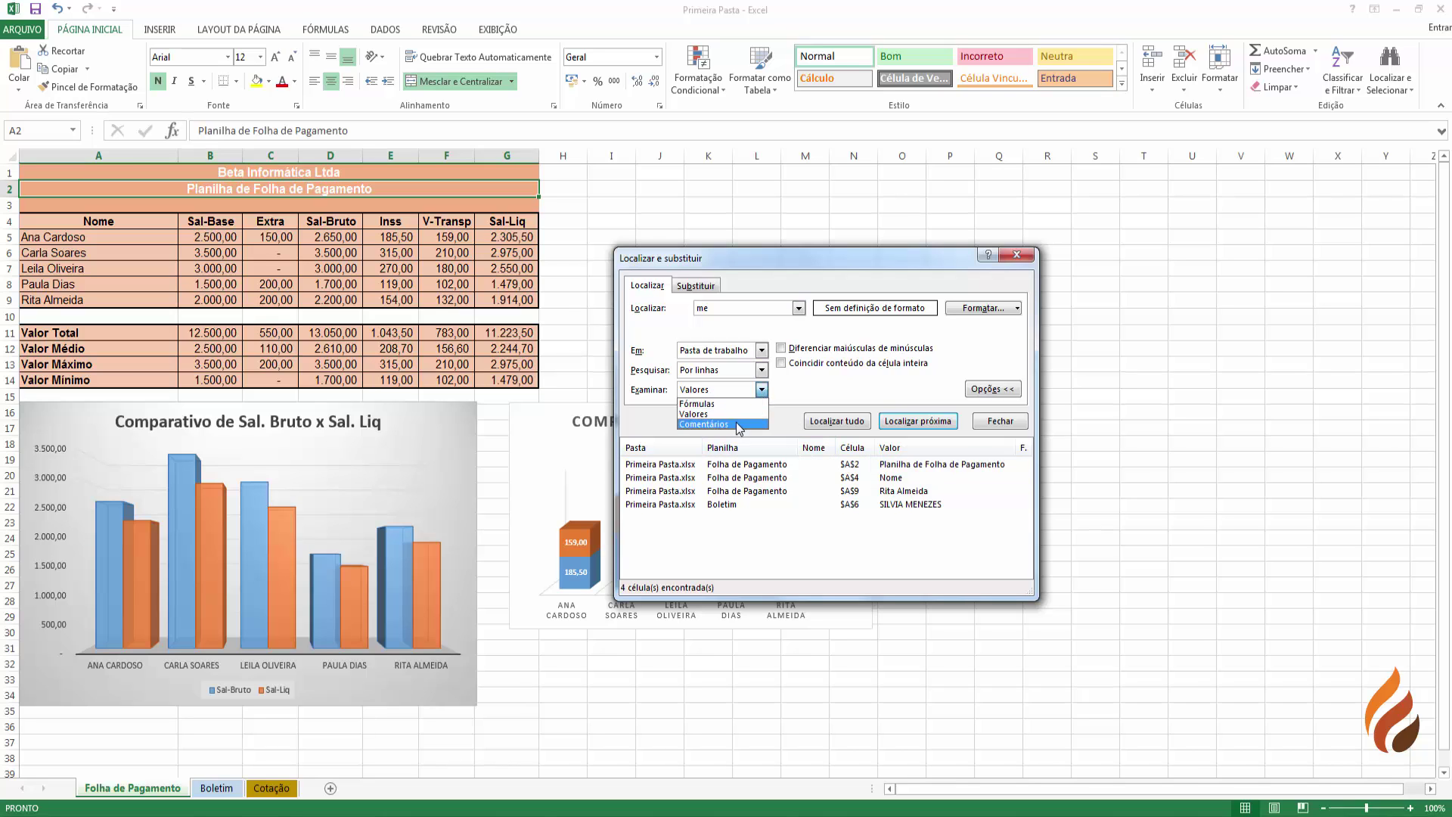
pyautogui.click(735, 423)
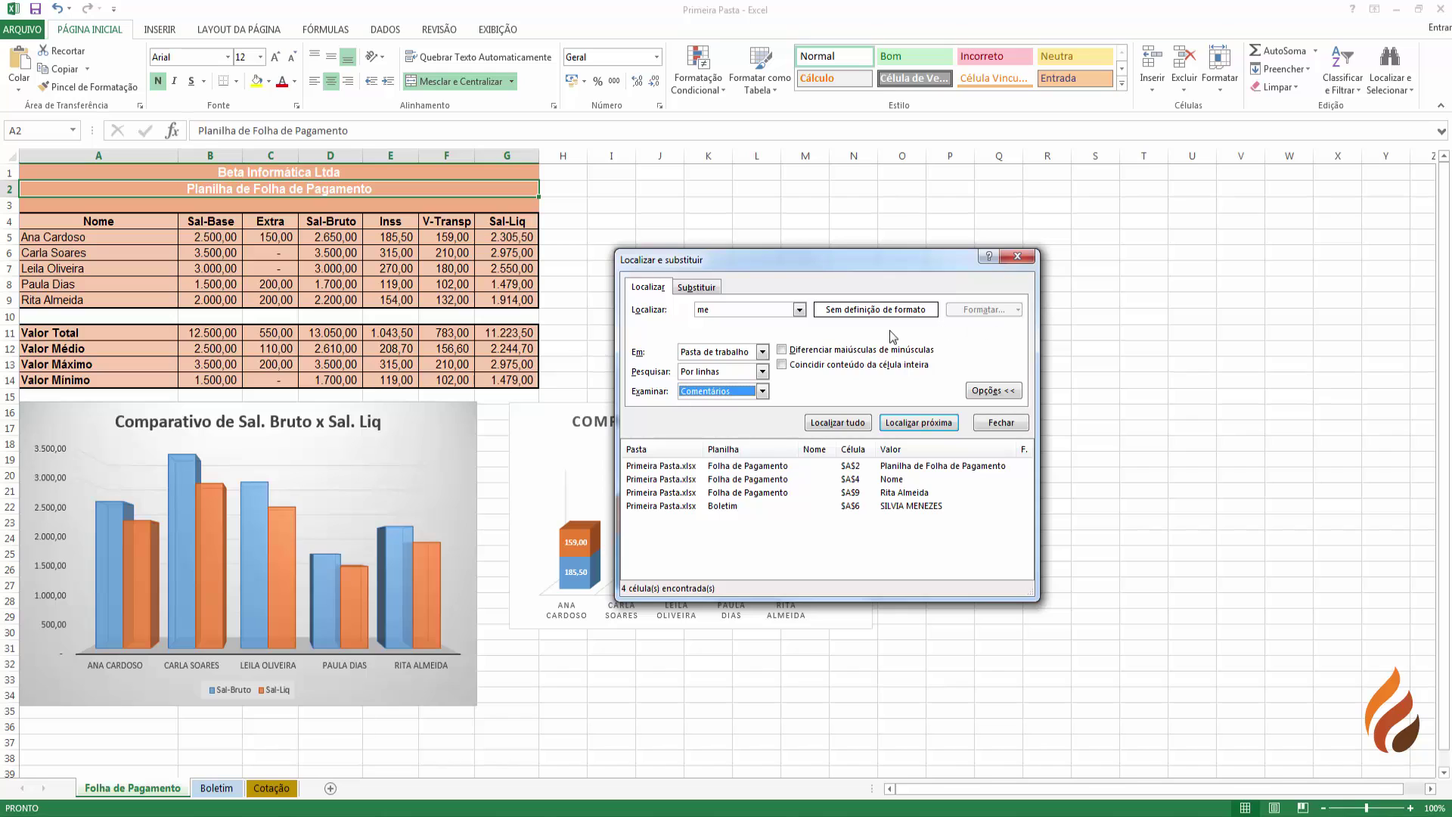
pyautogui.click(781, 365)
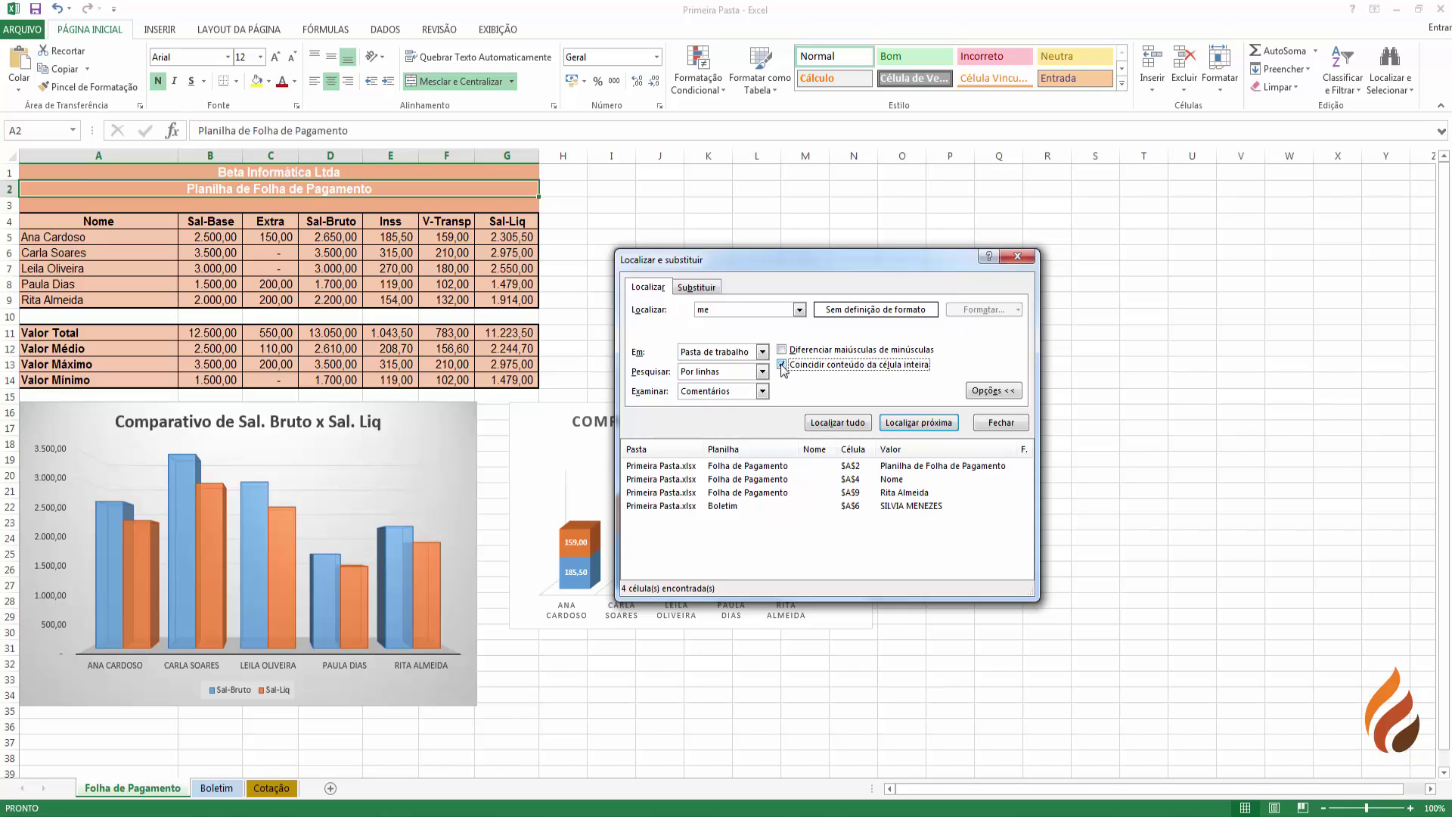
pyautogui.click(762, 392)
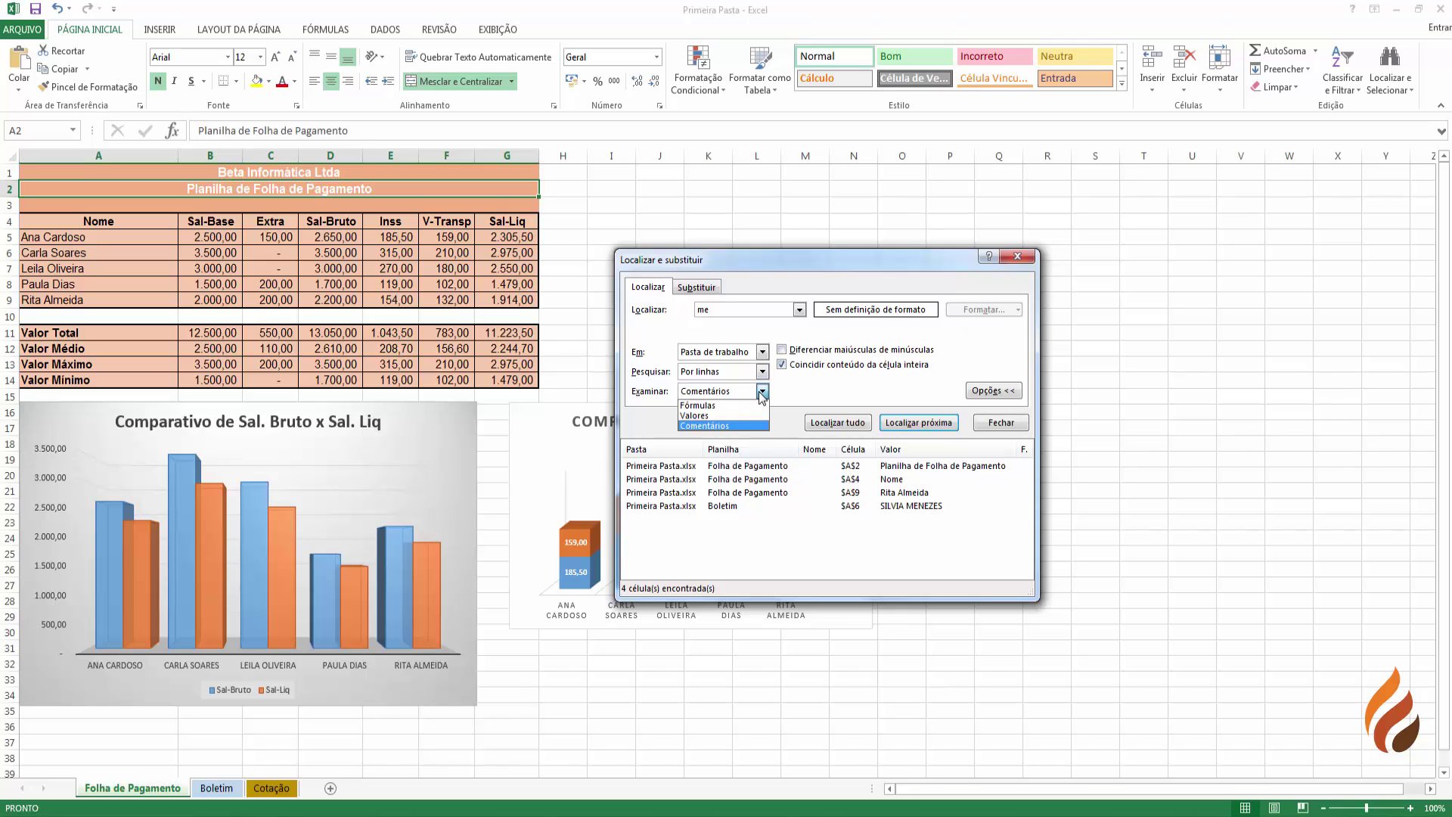
pyautogui.click(711, 416)
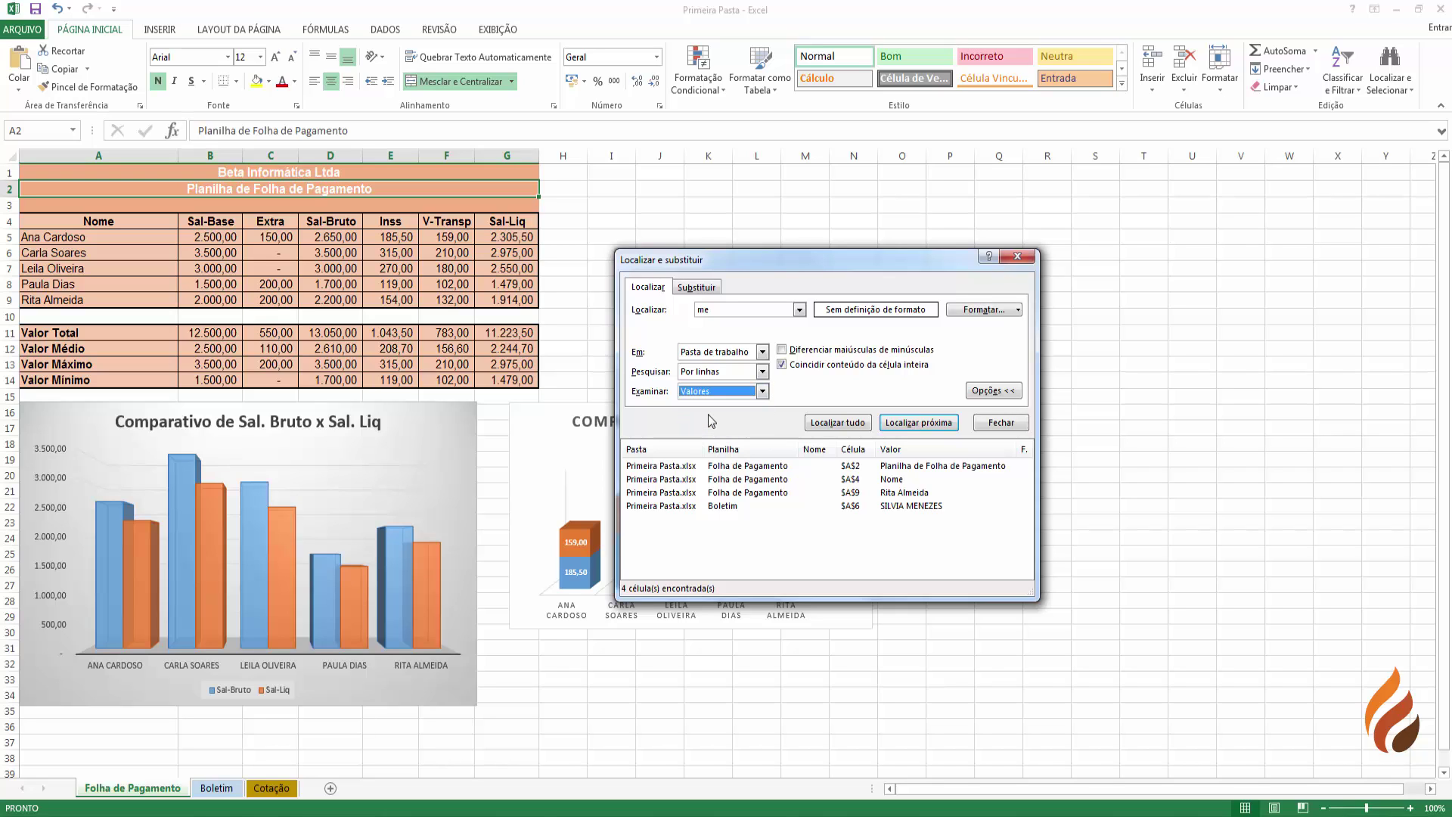
pyautogui.click(718, 313)
pyautogui.press('BackSpace')
pyautogui.press('BackSpace')
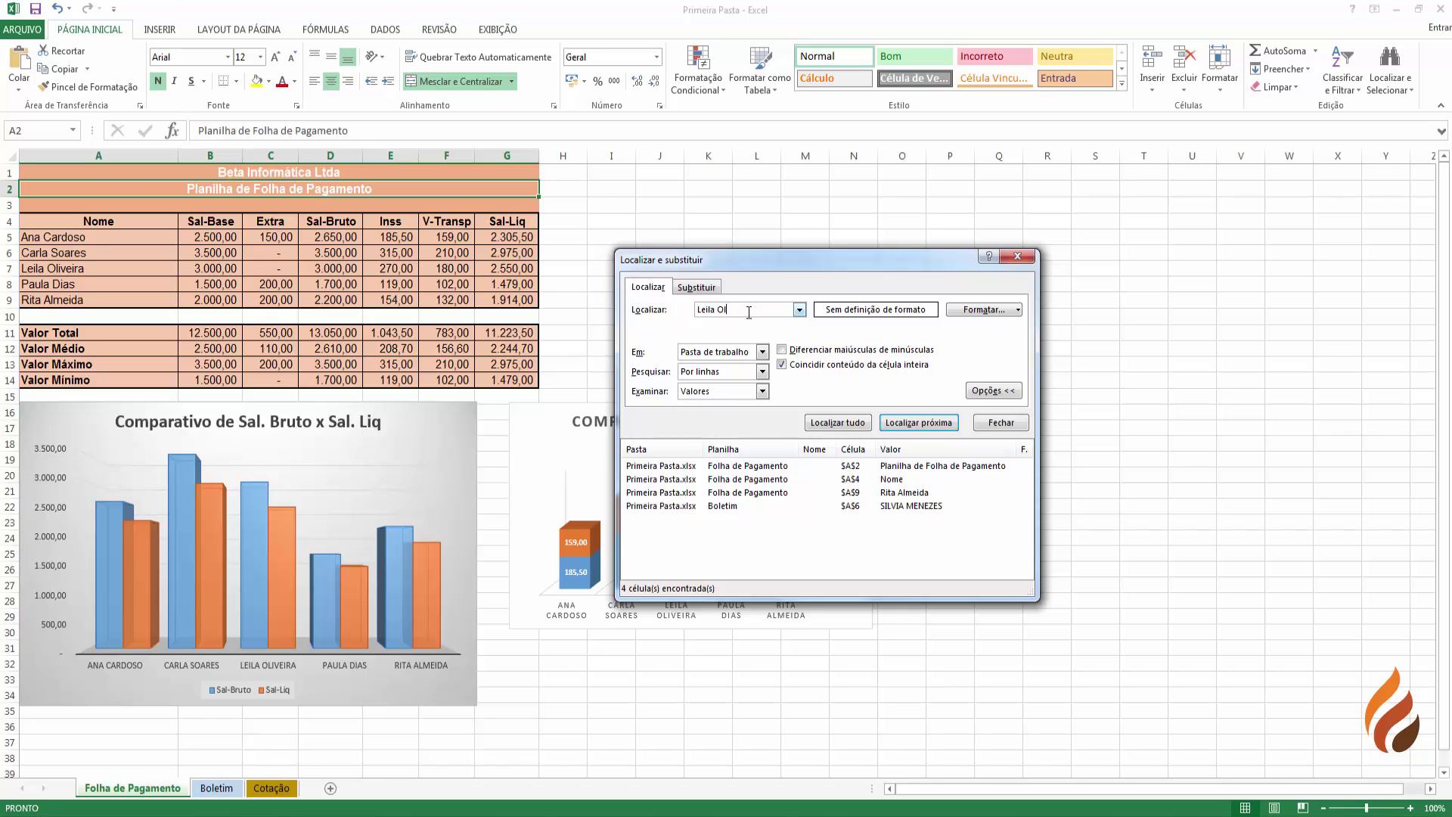
pyautogui.click(911, 425)
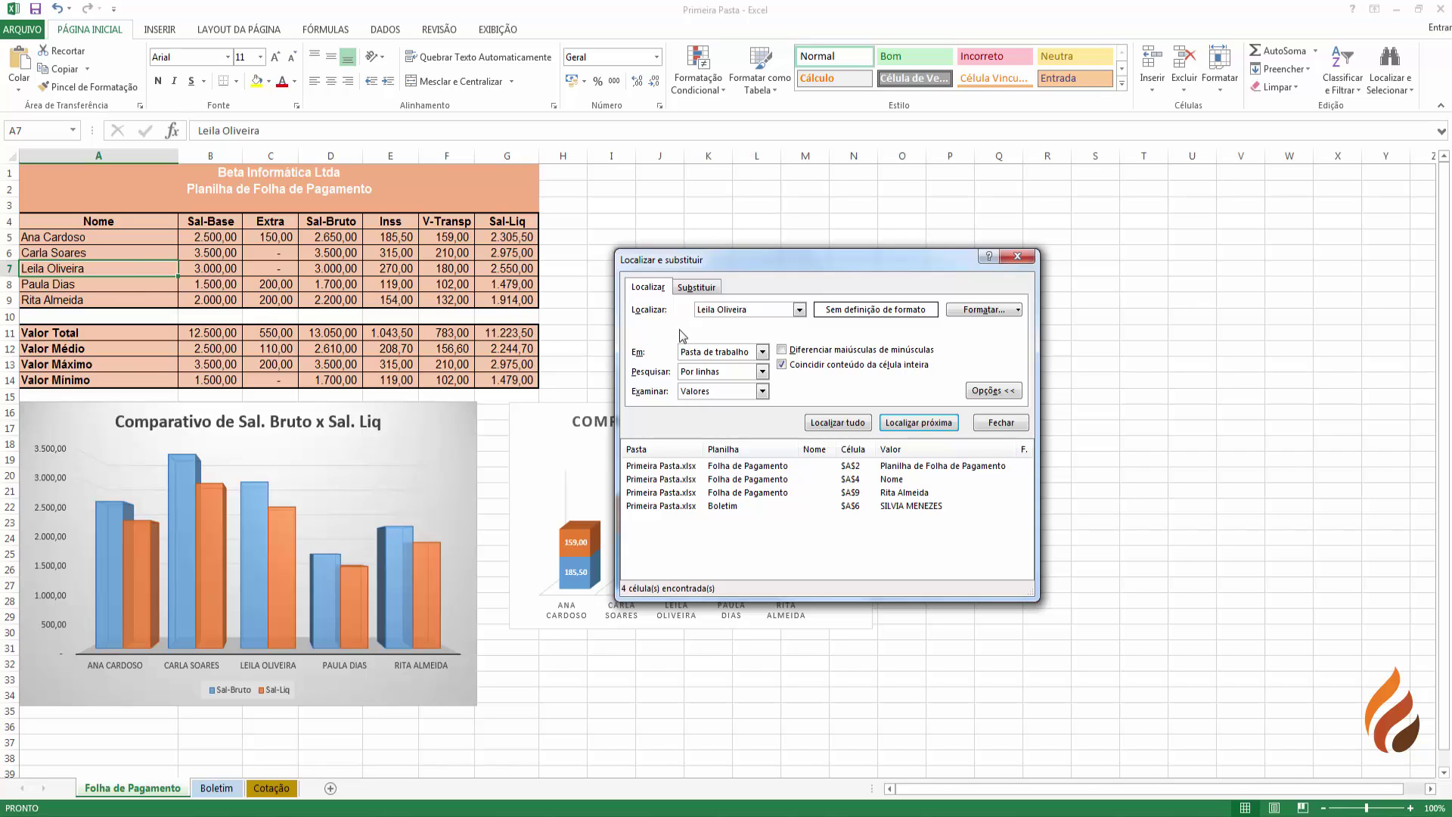
pyautogui.moveTo(767, 310); pyautogui.dragTo(562, 293)
pyautogui.click(918, 422)
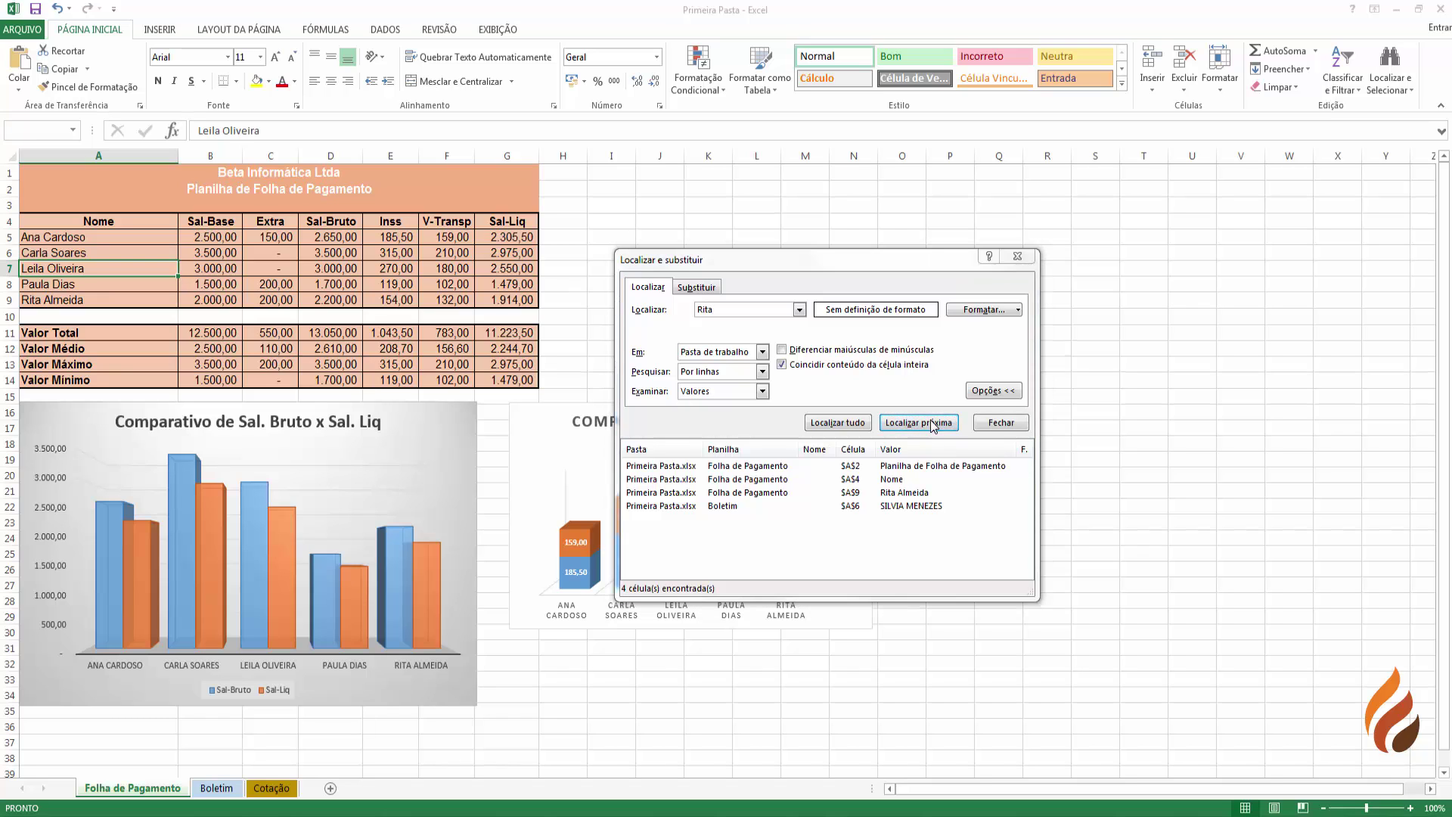
pyautogui.click(723, 456)
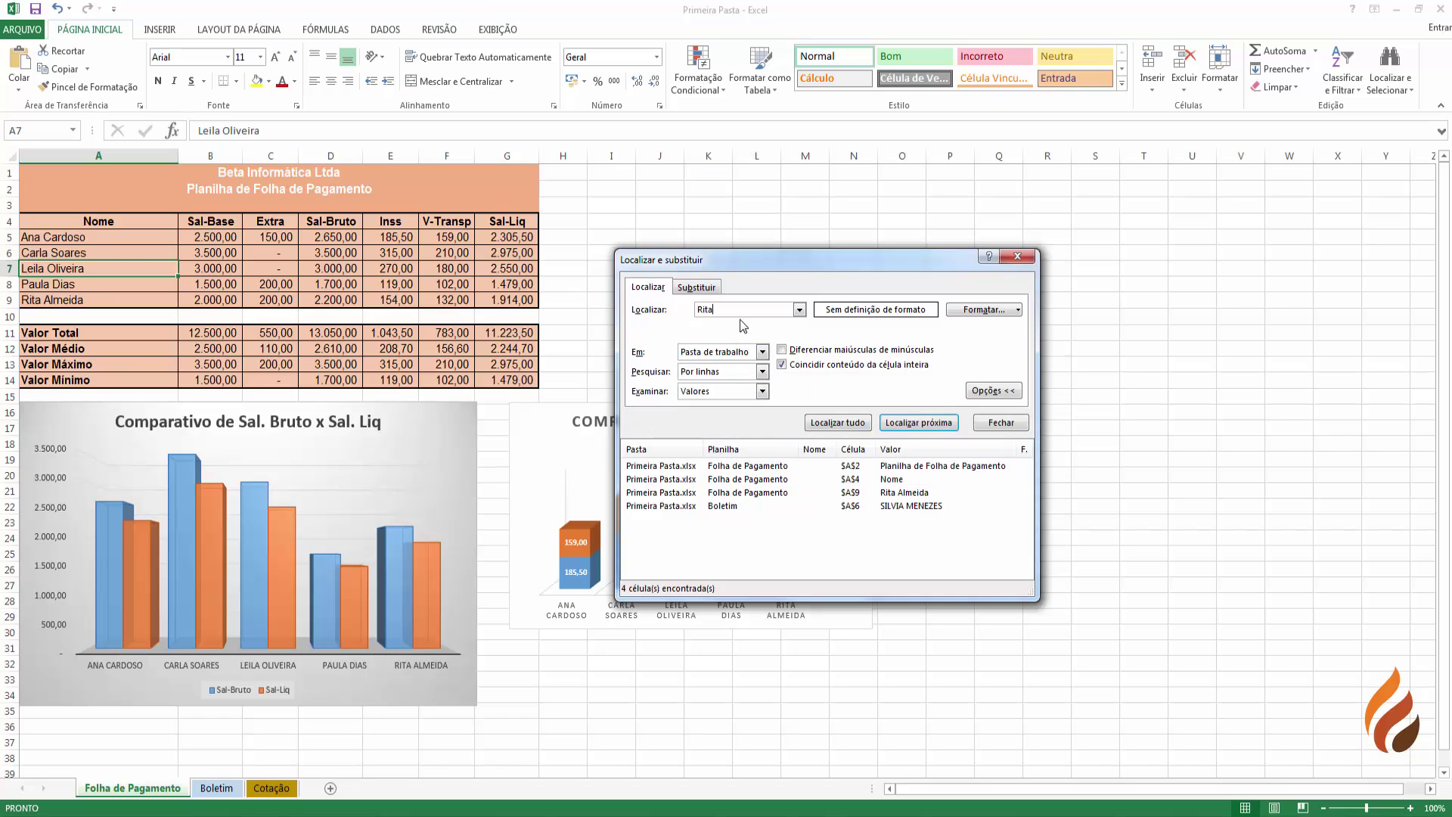
pyautogui.click(918, 423)
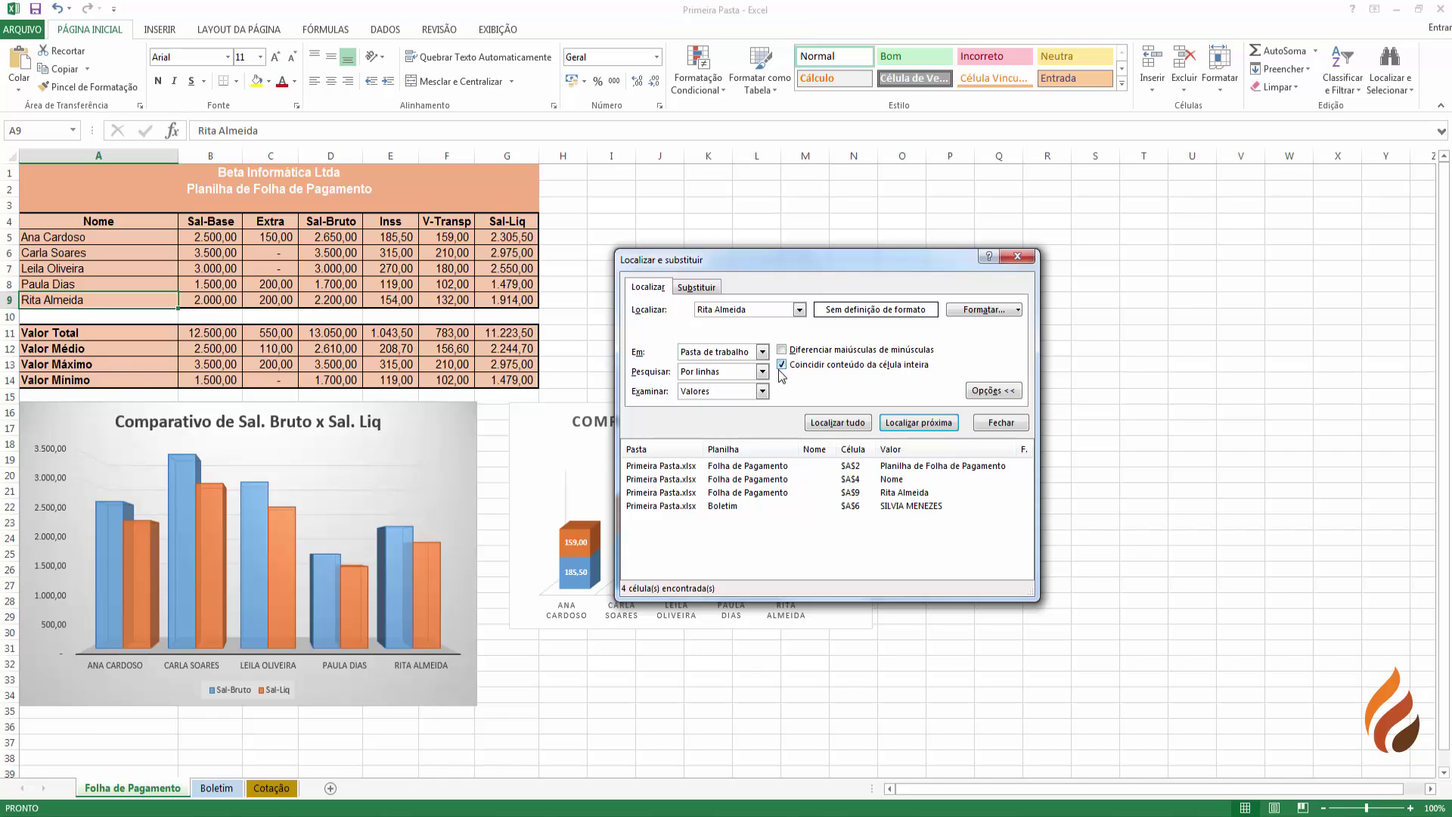
pyautogui.click(1010, 311)
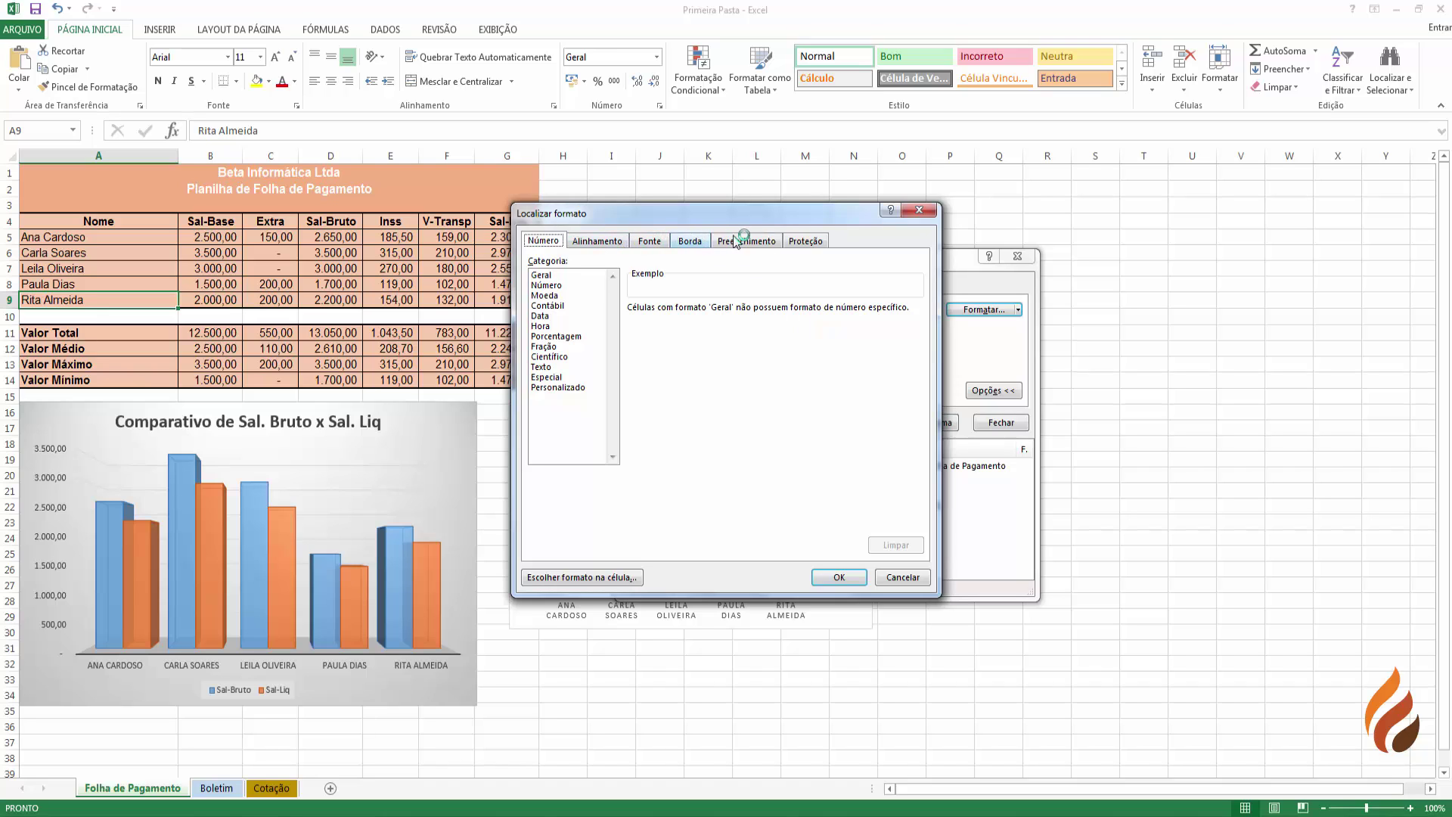
# - Set the search format to Negrito font and clear the search text
pyautogui.click(650, 241)
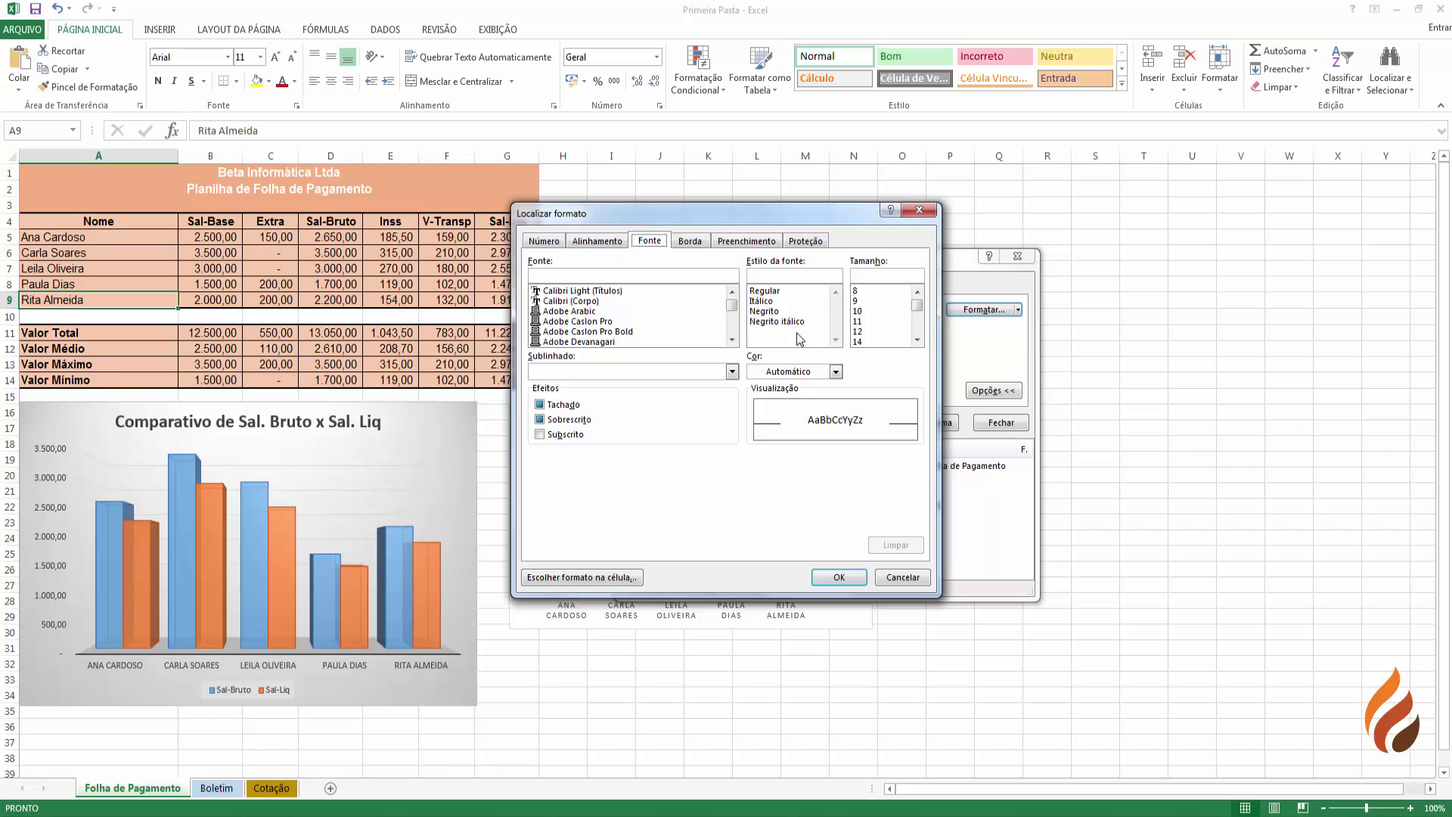
pyautogui.click(779, 311)
pyautogui.click(838, 577)
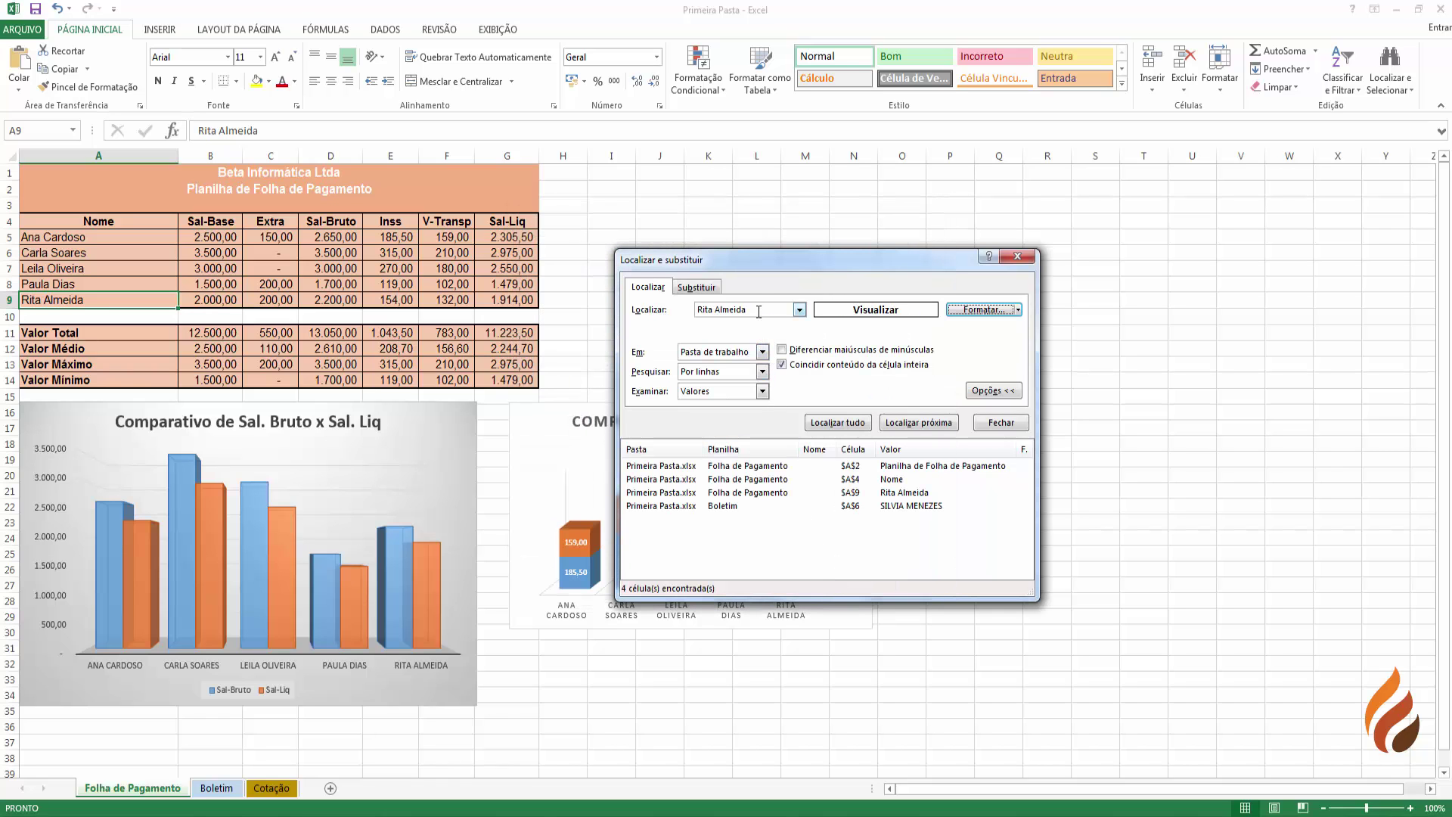
pyautogui.click(626, 287)
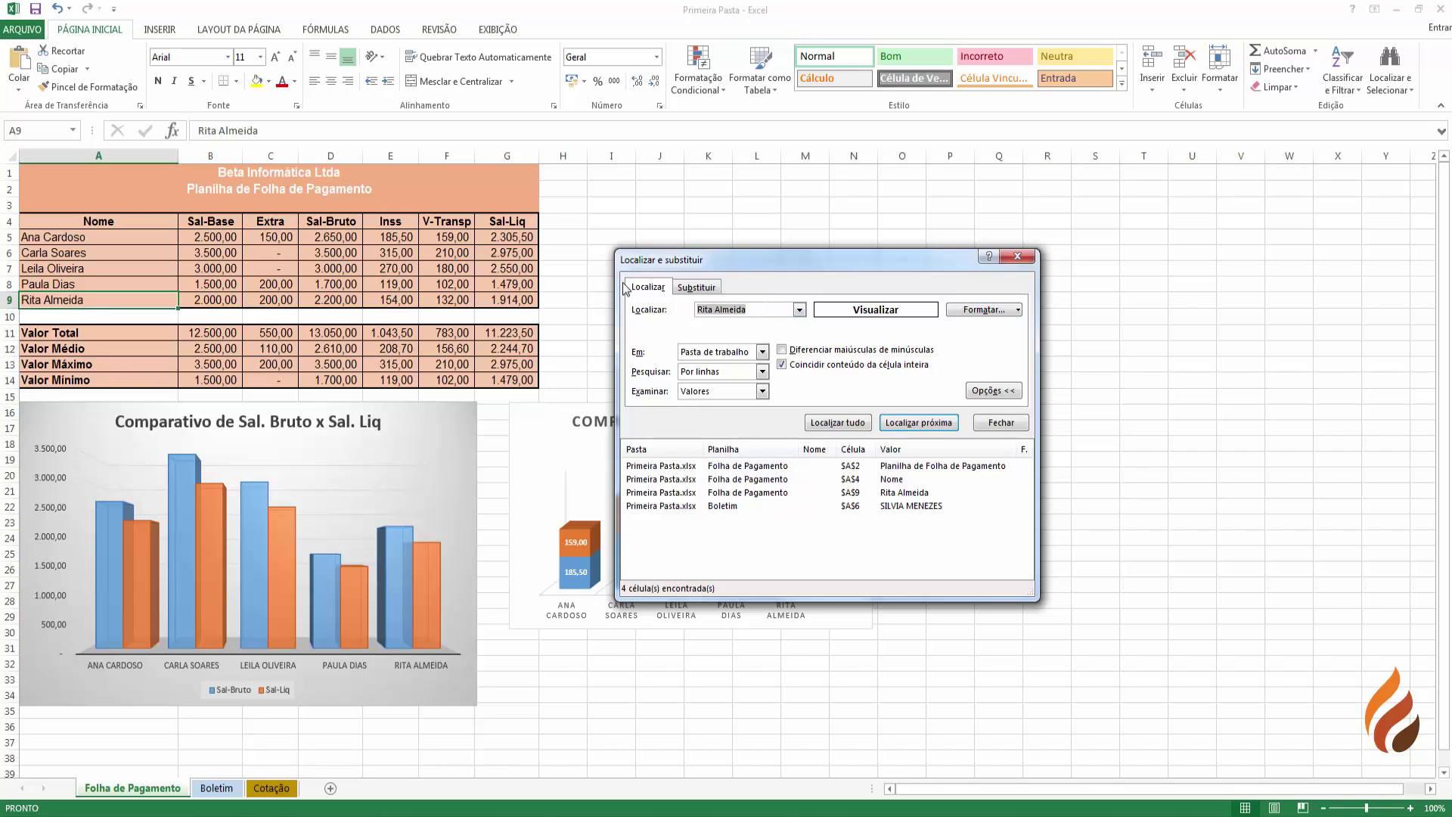
pyautogui.press('Delete')
# - Step through the bold cells of the payroll sheet, including row 3 headers
pyautogui.click(925, 422)
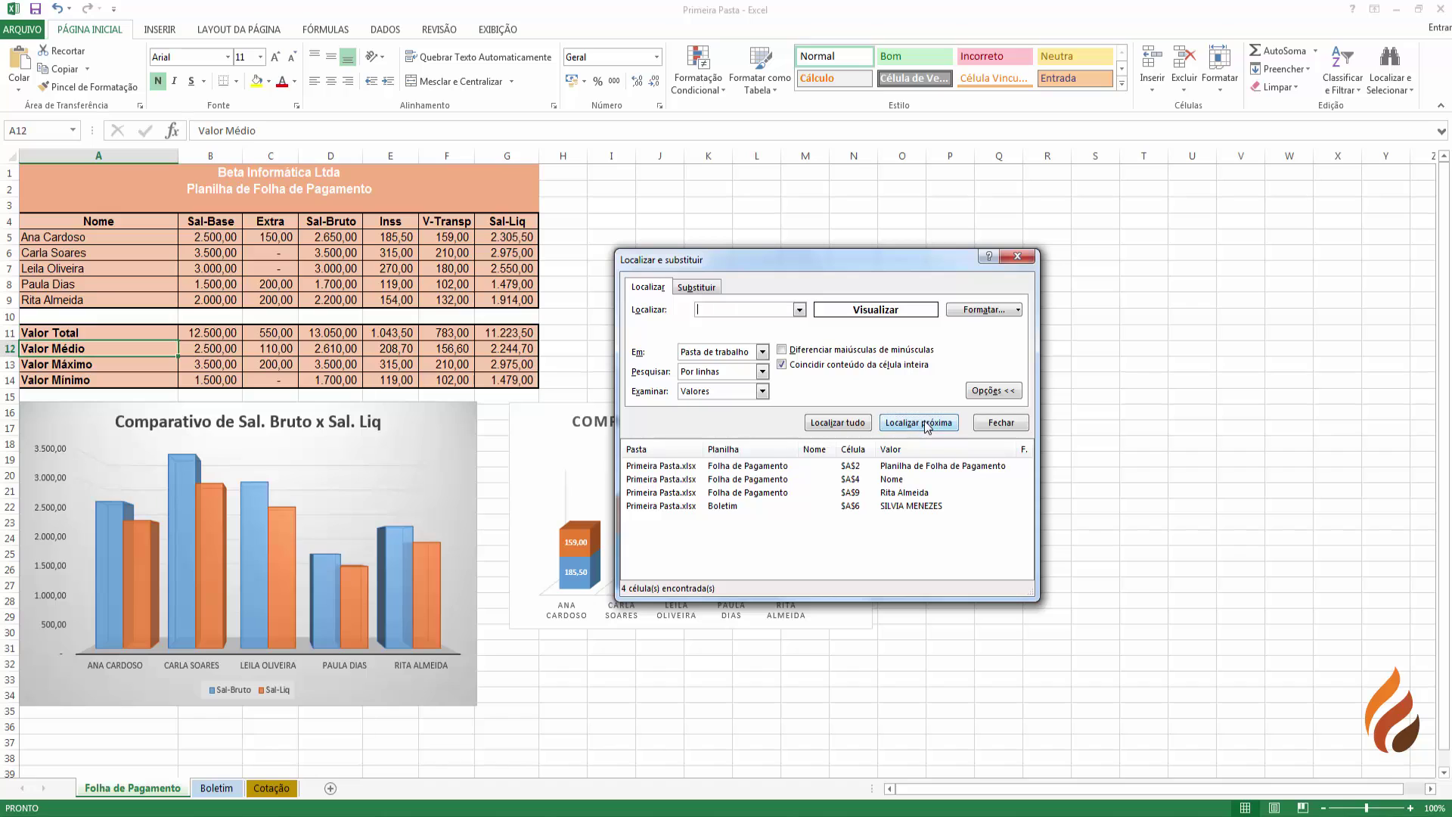
pyautogui.click(926, 422)
pyautogui.click(924, 425)
pyautogui.click(924, 426)
pyautogui.click(924, 425)
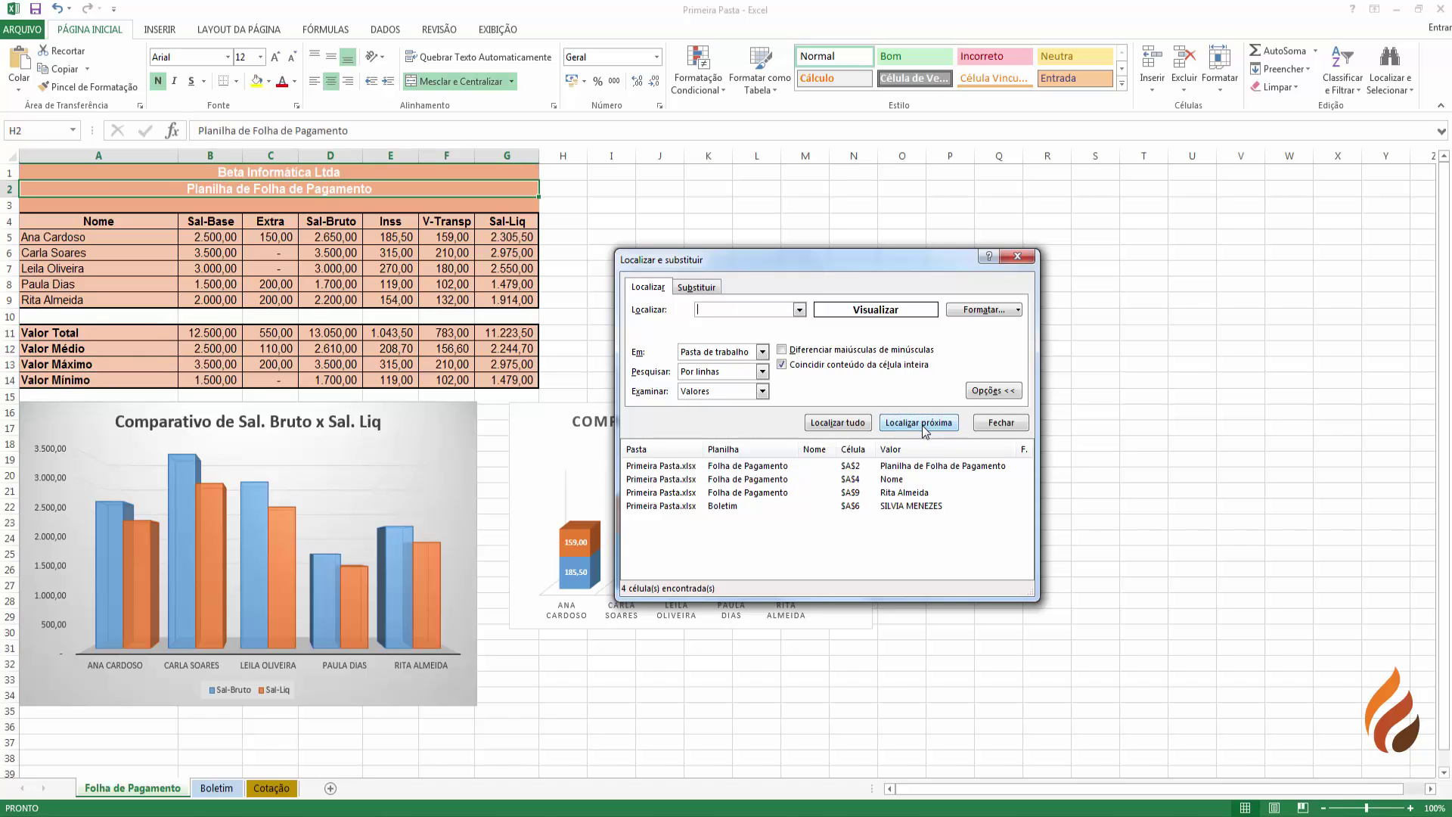
pyautogui.click(923, 426)
pyautogui.click(923, 427)
pyautogui.click(922, 428)
pyautogui.click(920, 429)
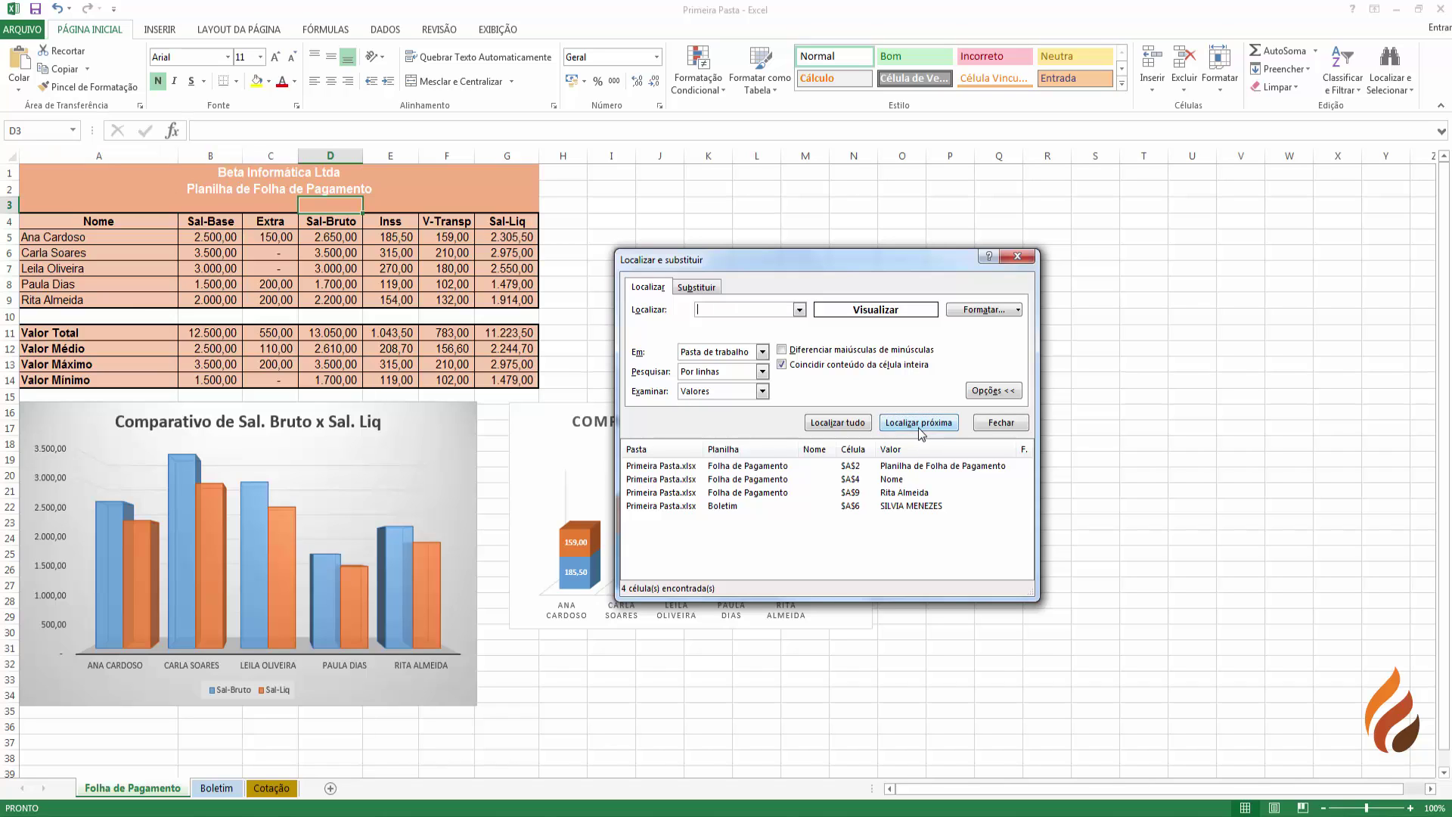
pyautogui.click(921, 429)
pyautogui.click(921, 430)
pyautogui.click(921, 429)
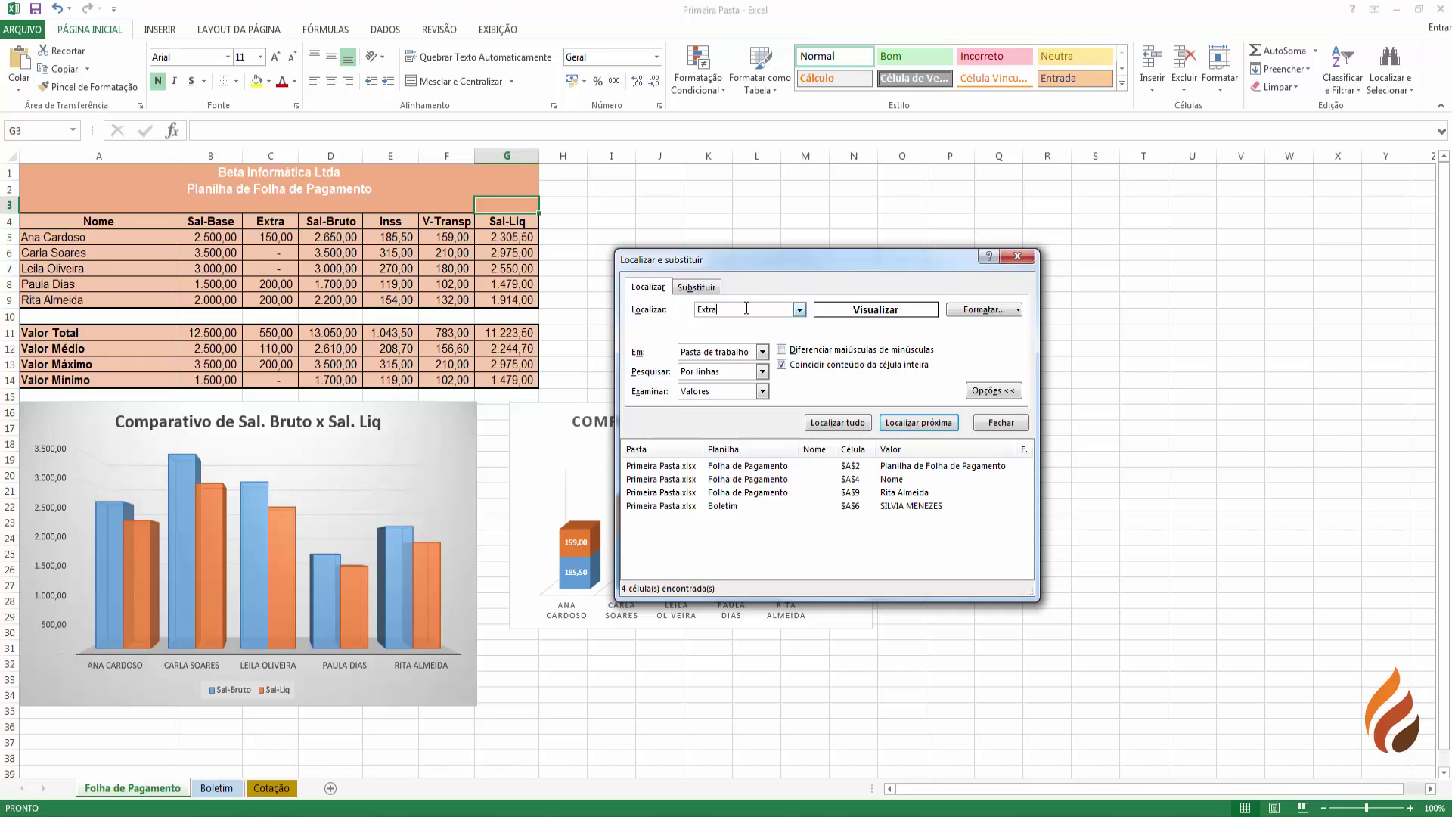
# - Find the bold Extra header in C4, then confirm no bold cell contains exactly Ana
pyautogui.click(924, 425)
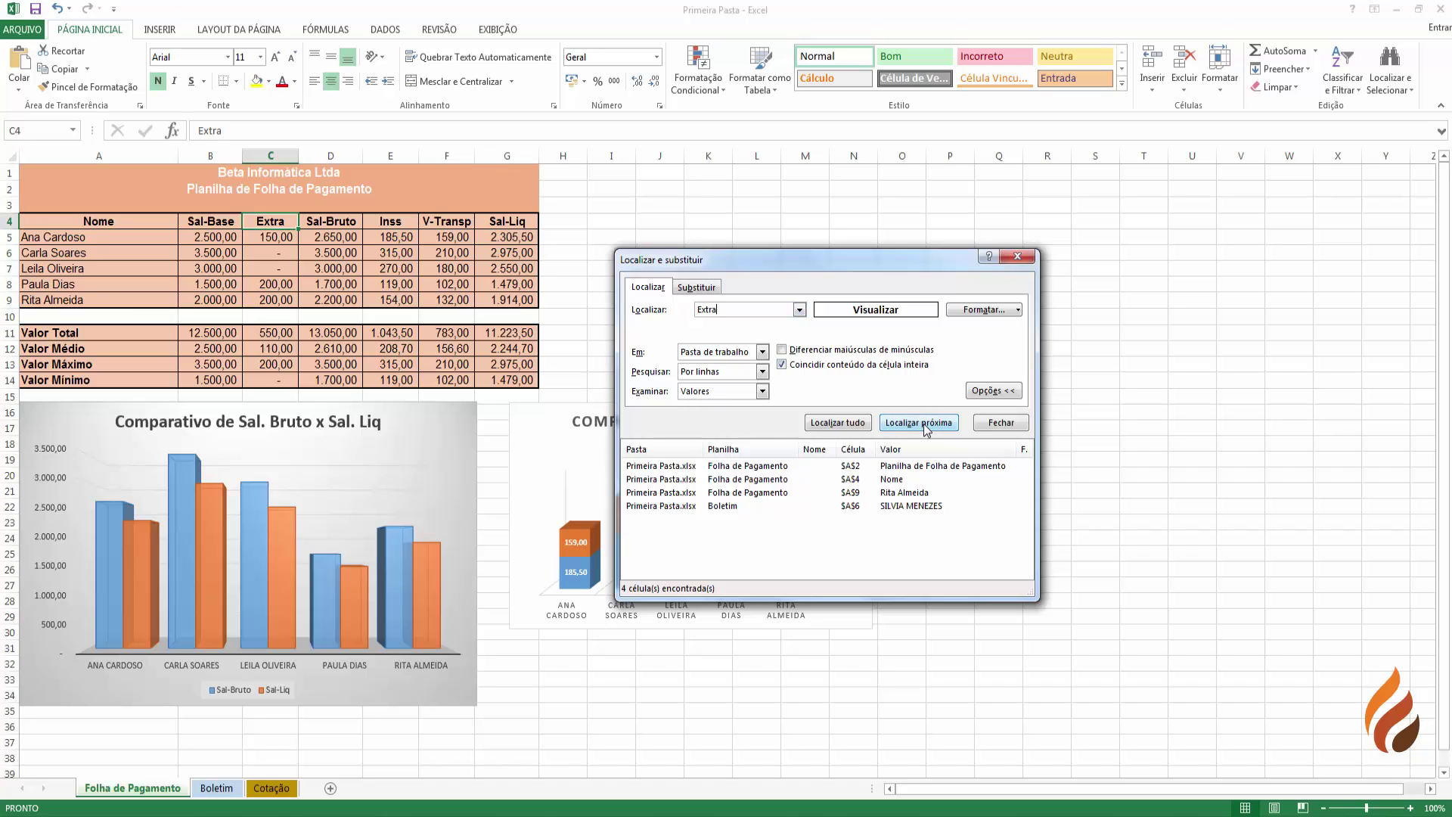
pyautogui.click(926, 428)
pyautogui.doubleClick(732, 304)
pyautogui.write('Ana')
pyautogui.click(907, 427)
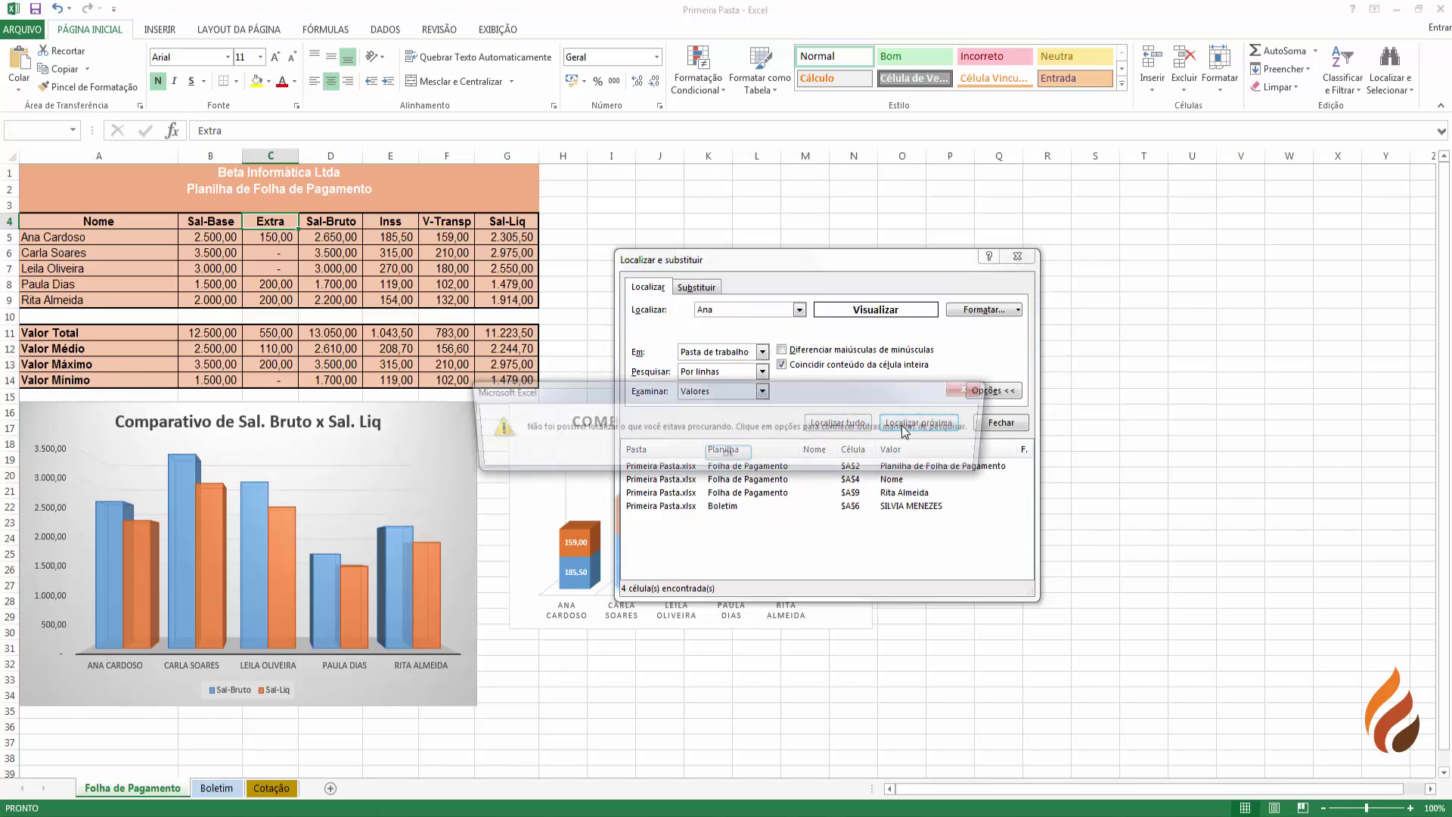
pyautogui.click(722, 456)
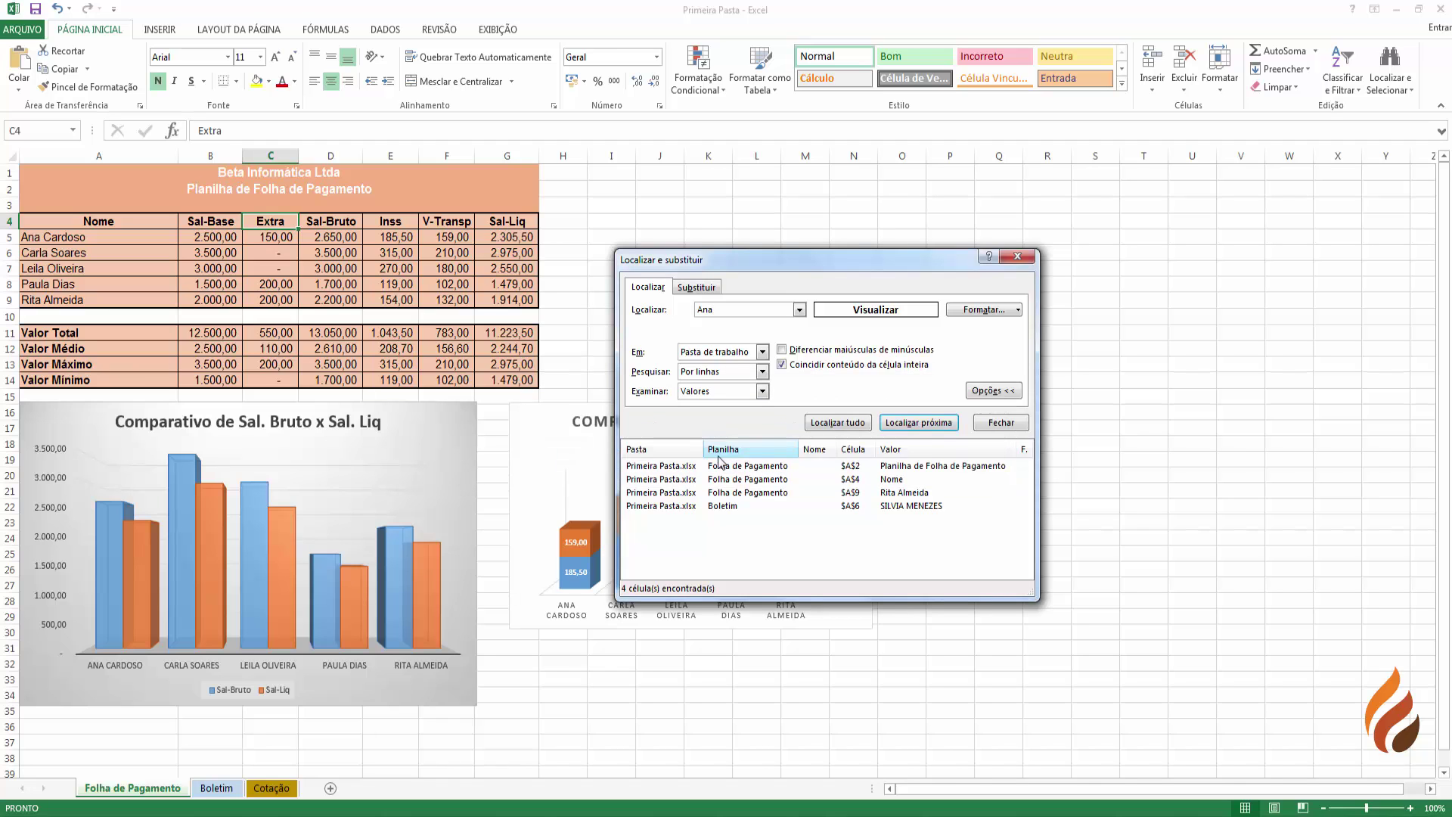
# - Replace the bold criterion with a light peach fill and search, finding no match
pyautogui.click(1001, 313)
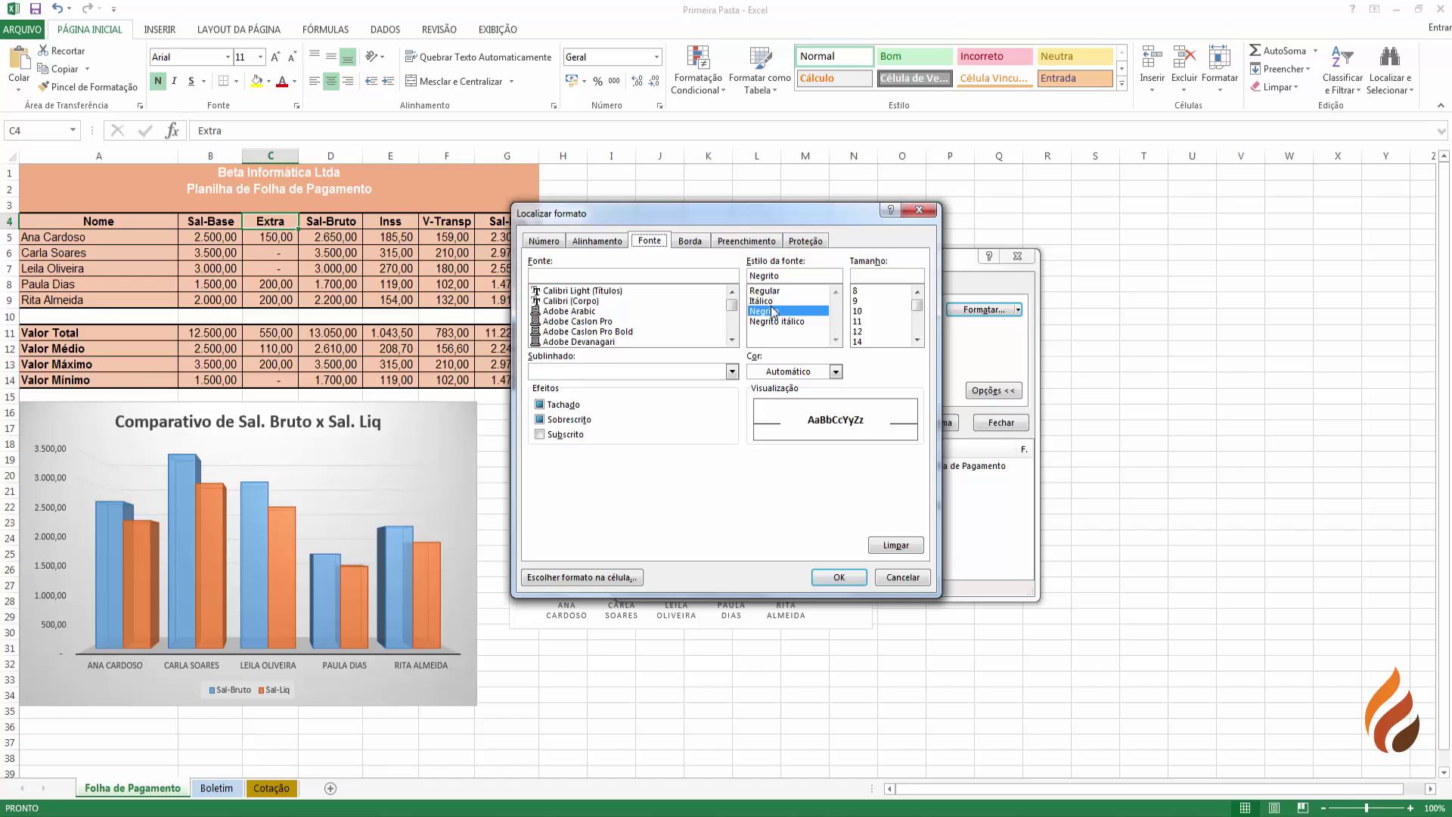
pyautogui.click(769, 291)
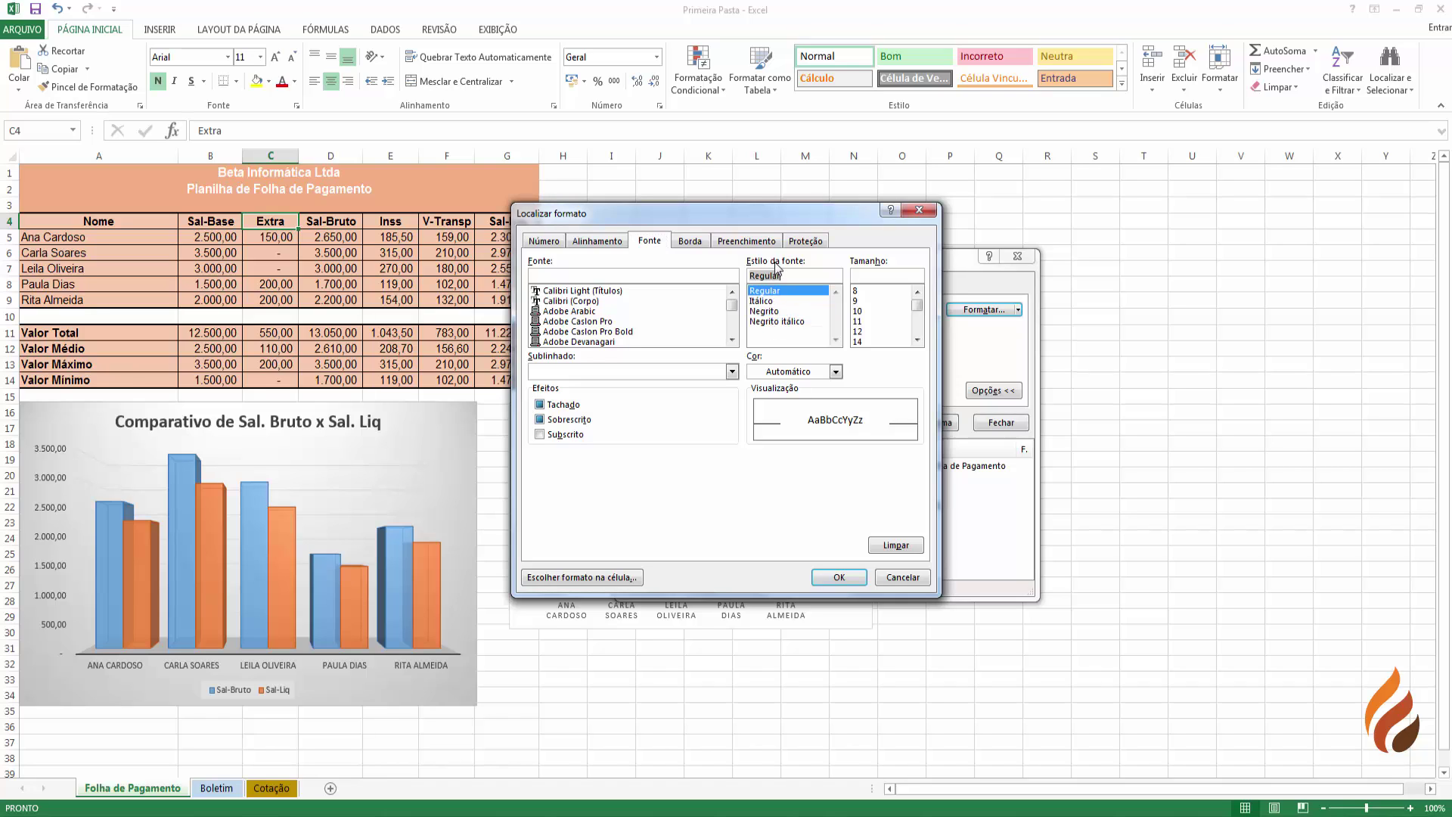
pyautogui.click(735, 240)
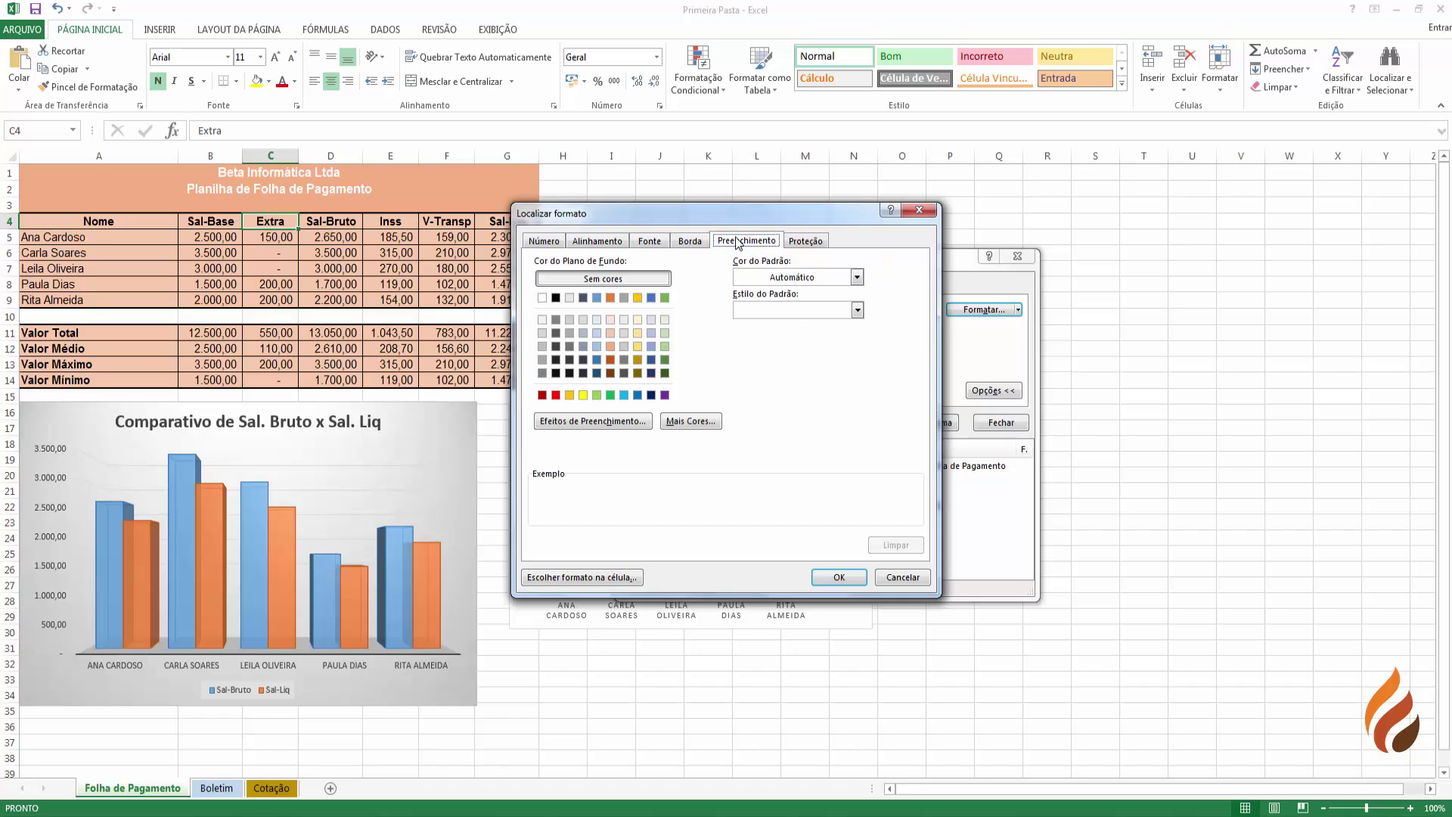
pyautogui.click(612, 333)
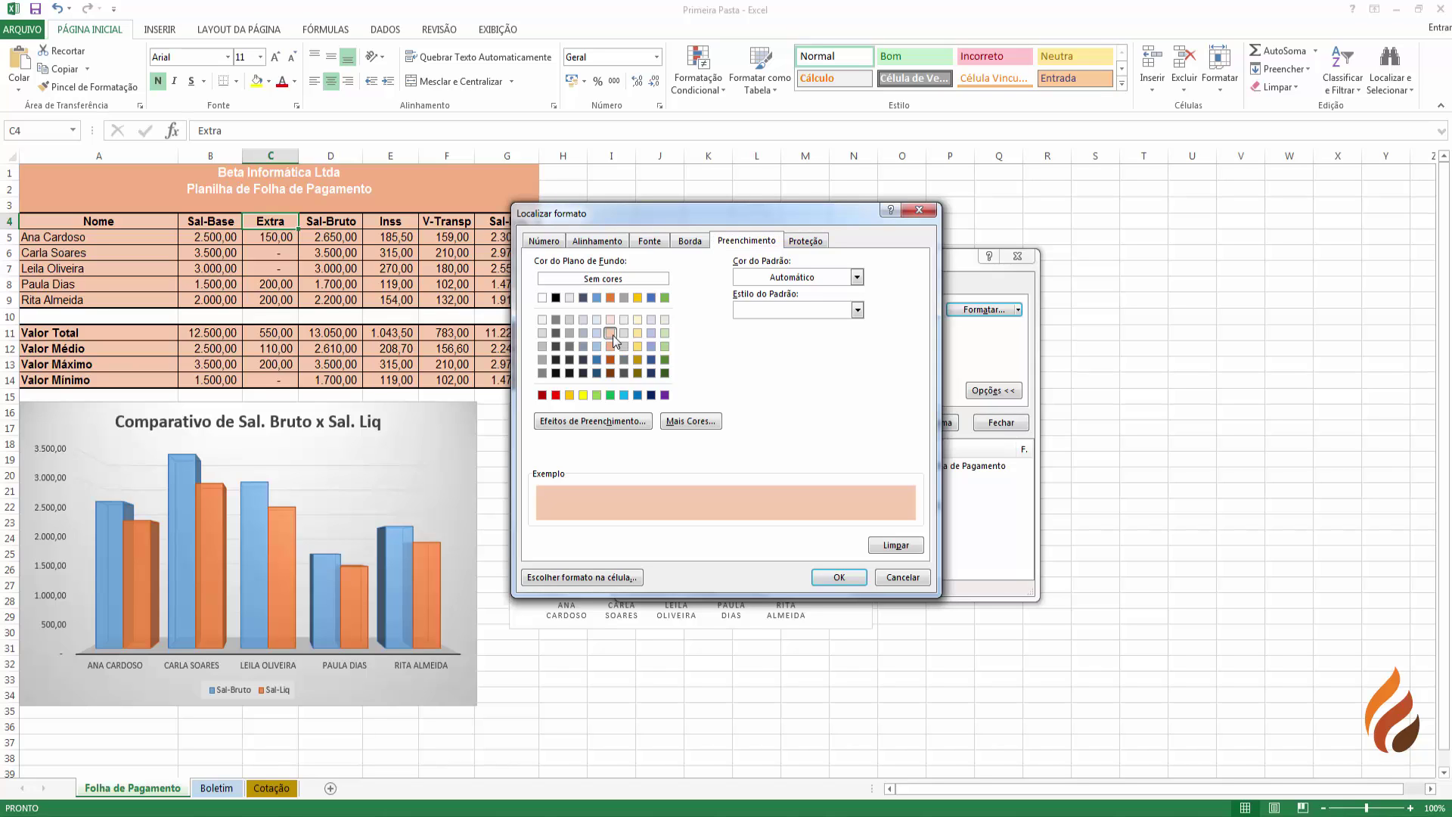
pyautogui.click(828, 579)
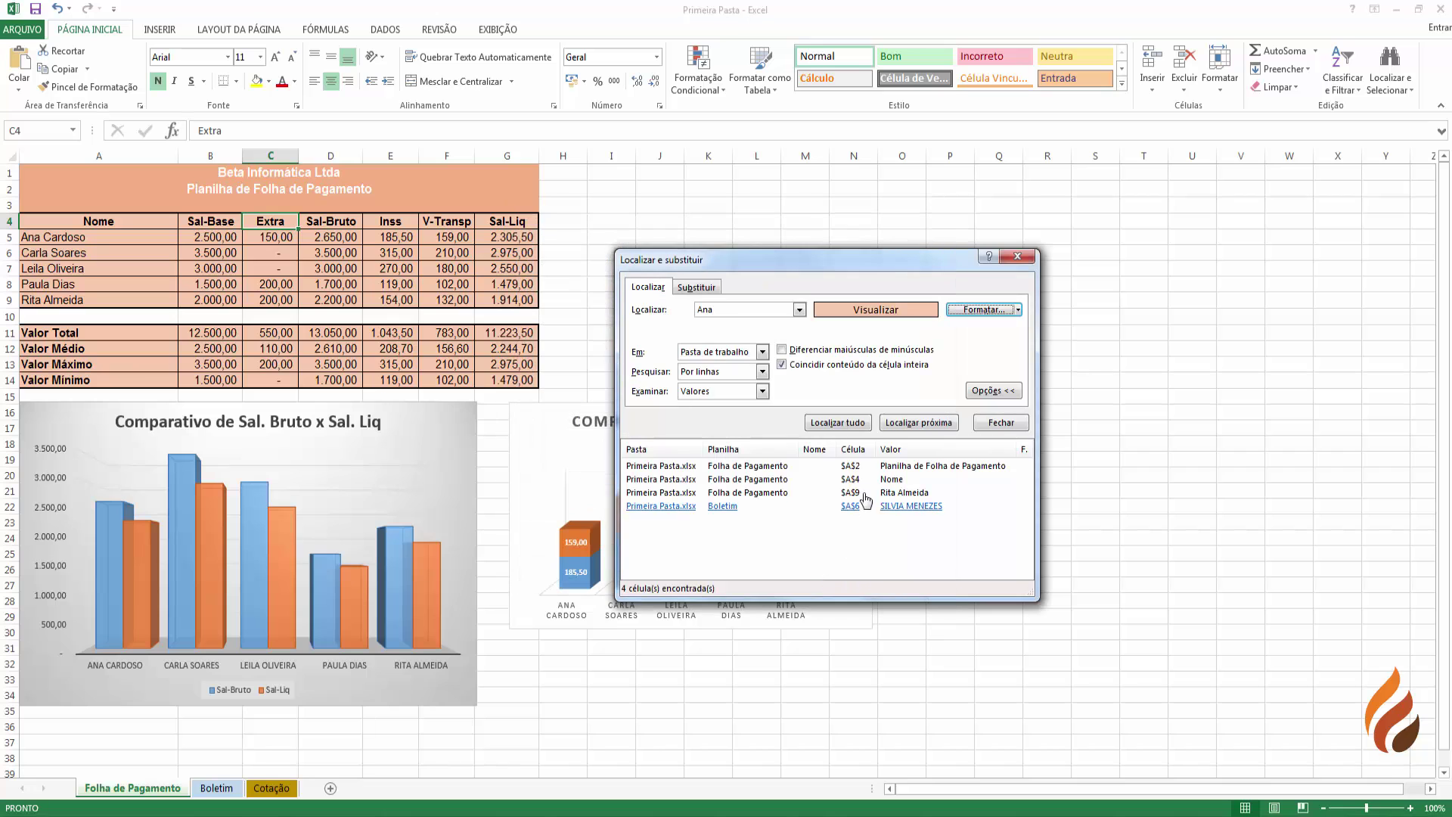
pyautogui.click(910, 428)
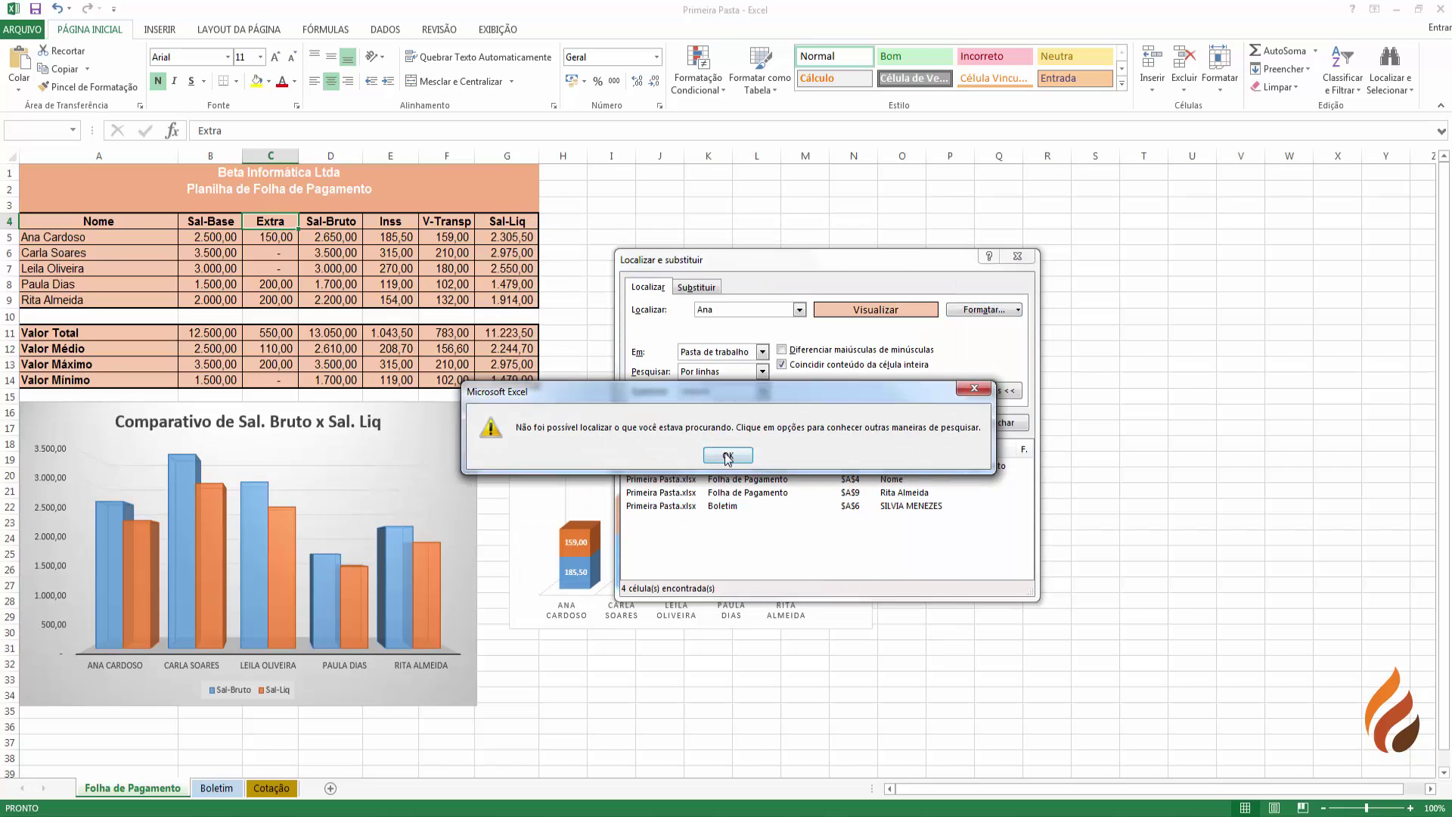
pyautogui.click(728, 452)
# - Allow partial cell matches with the light peach fill, finding Ana in A5
pyautogui.click(1001, 313)
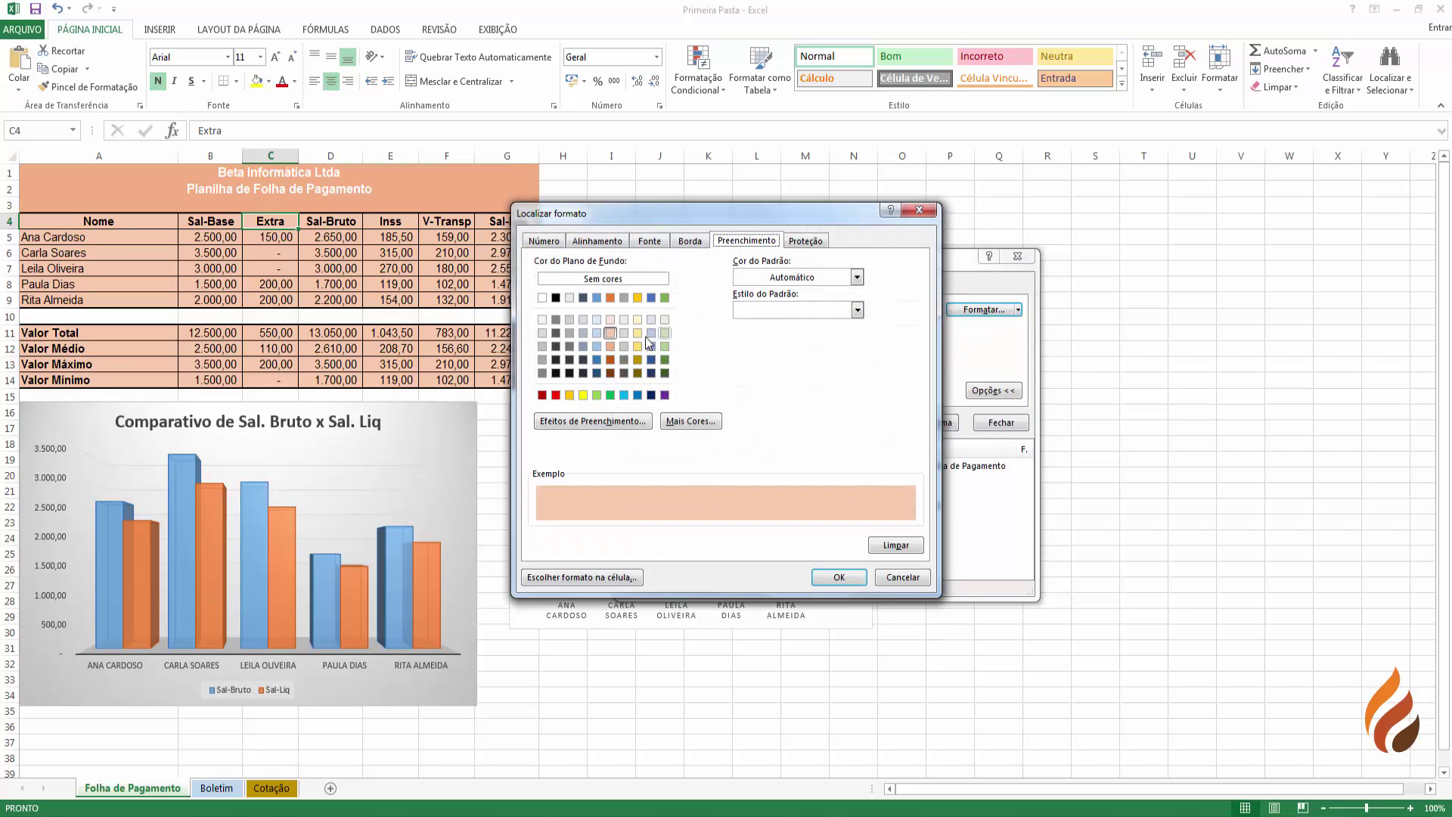
pyautogui.click(609, 347)
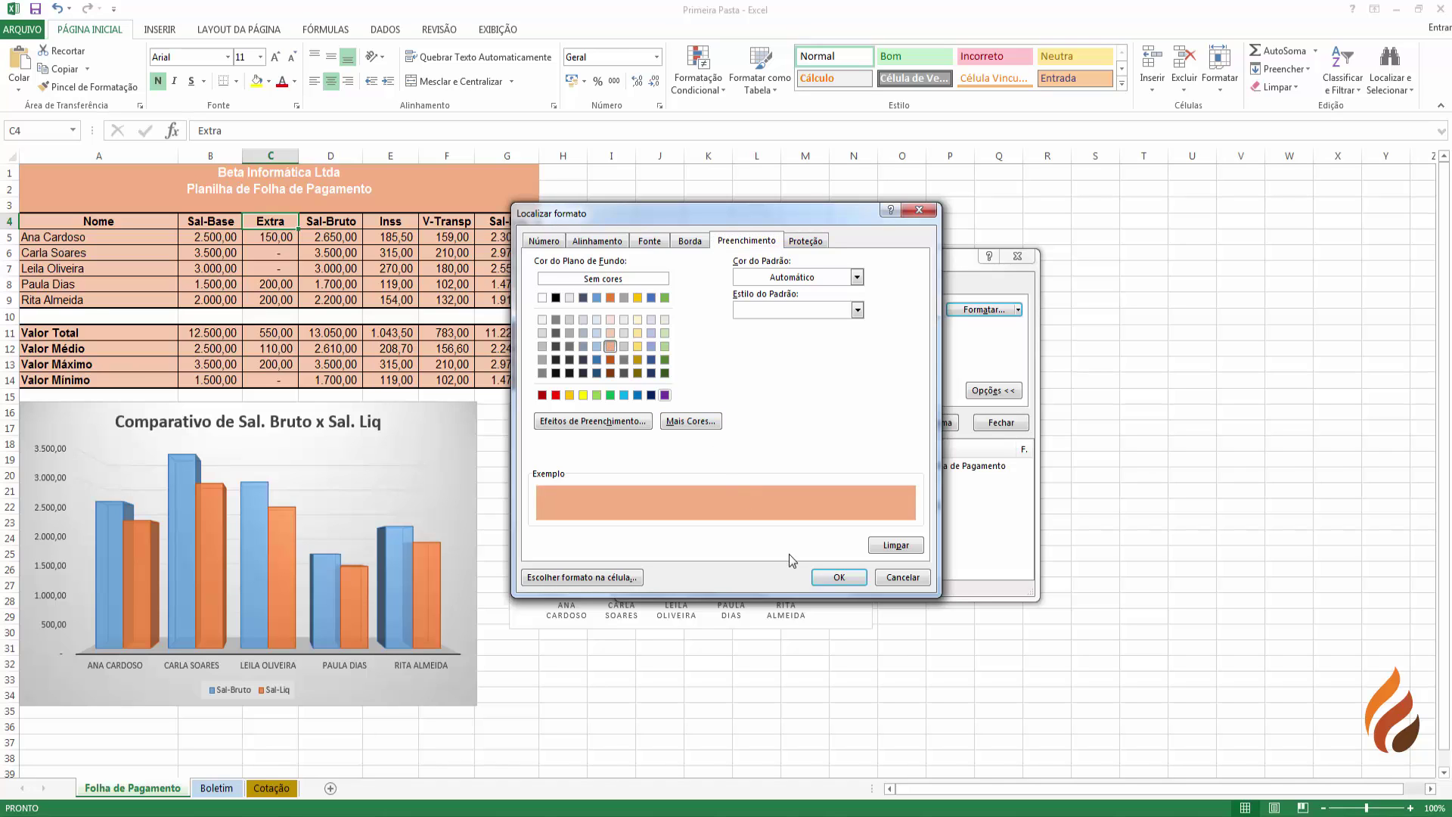
pyautogui.click(837, 577)
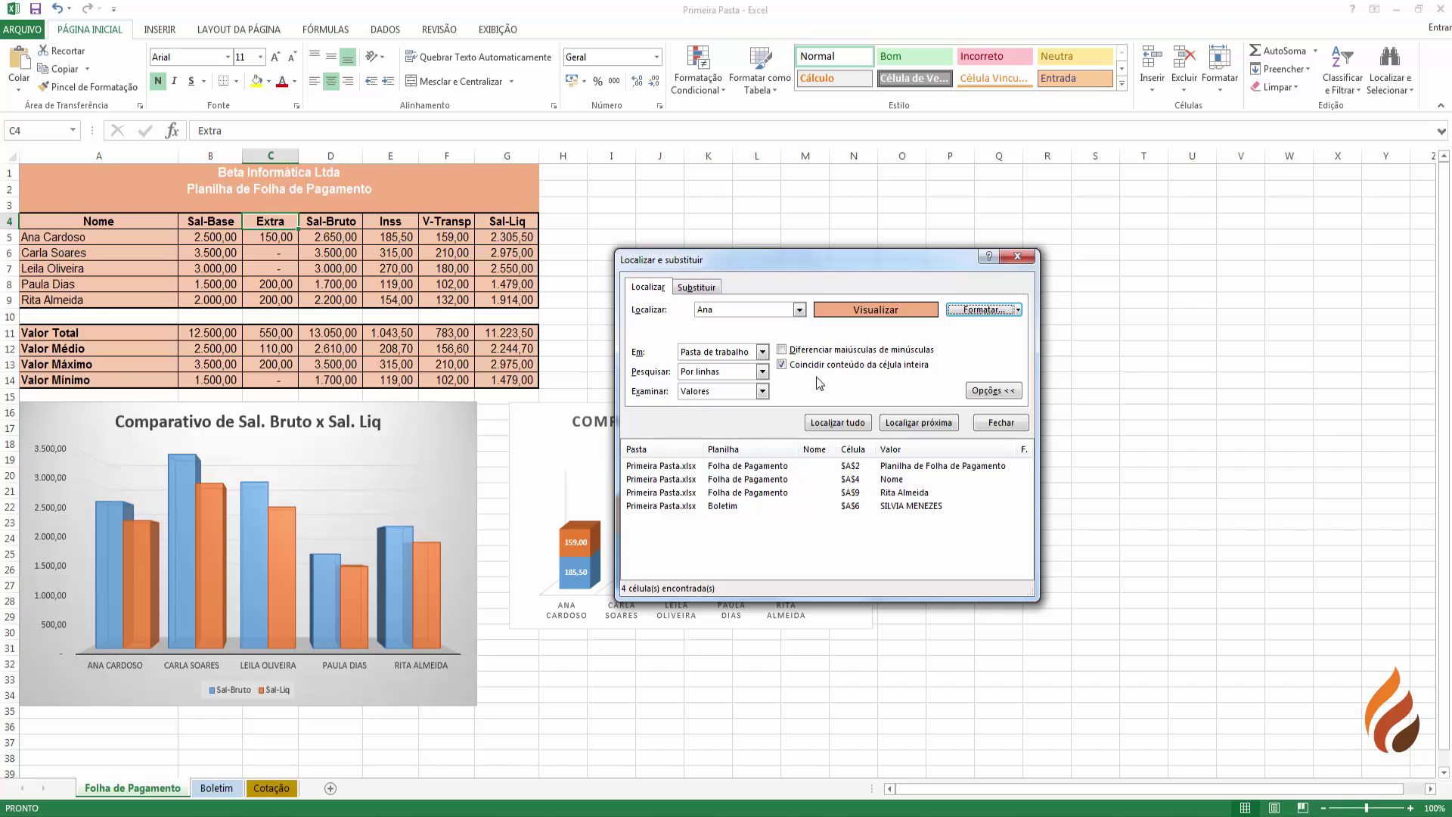
pyautogui.click(782, 366)
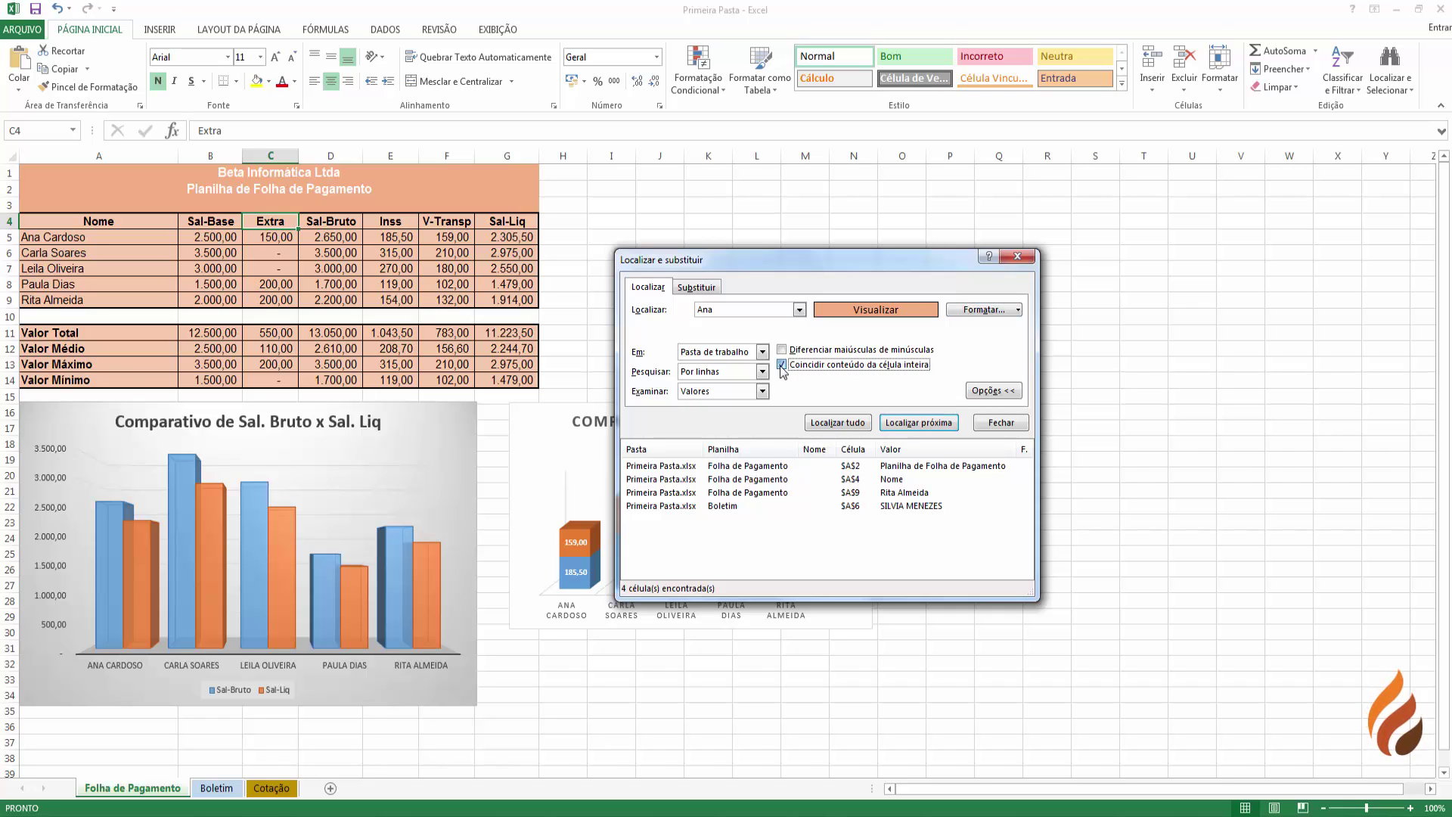
pyautogui.click(981, 310)
pyautogui.click(610, 332)
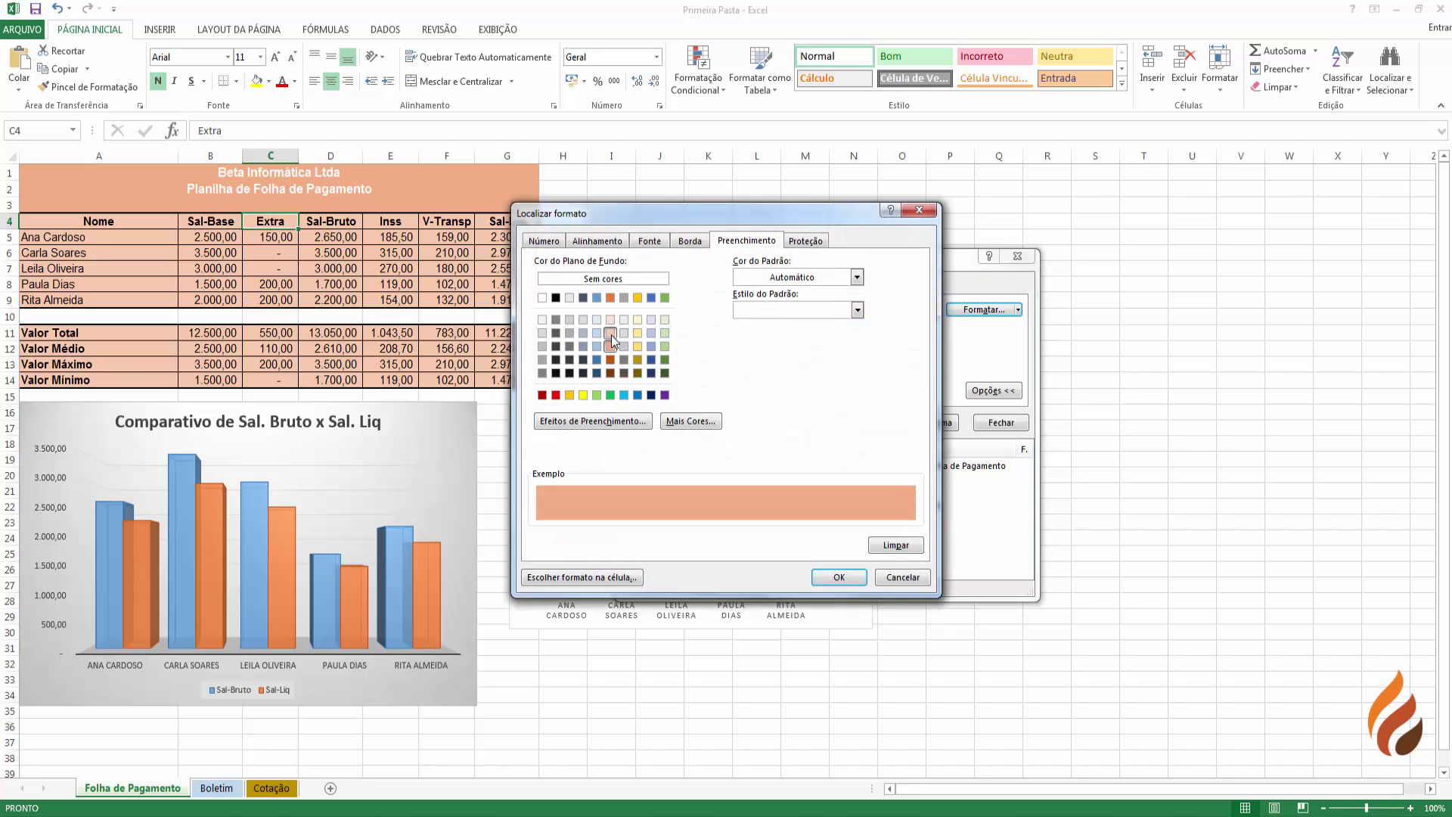
pyautogui.click(826, 576)
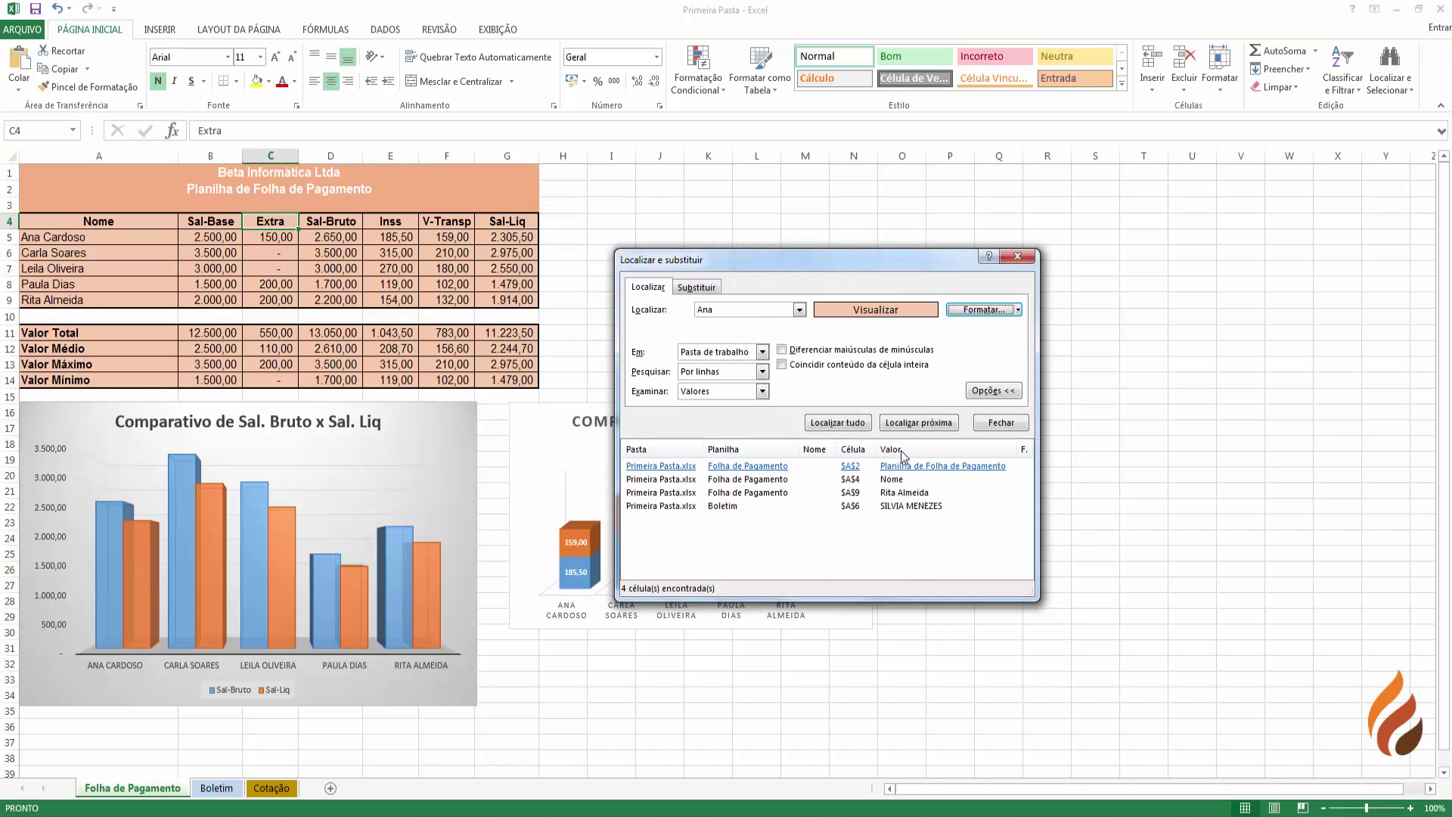
pyautogui.click(905, 425)
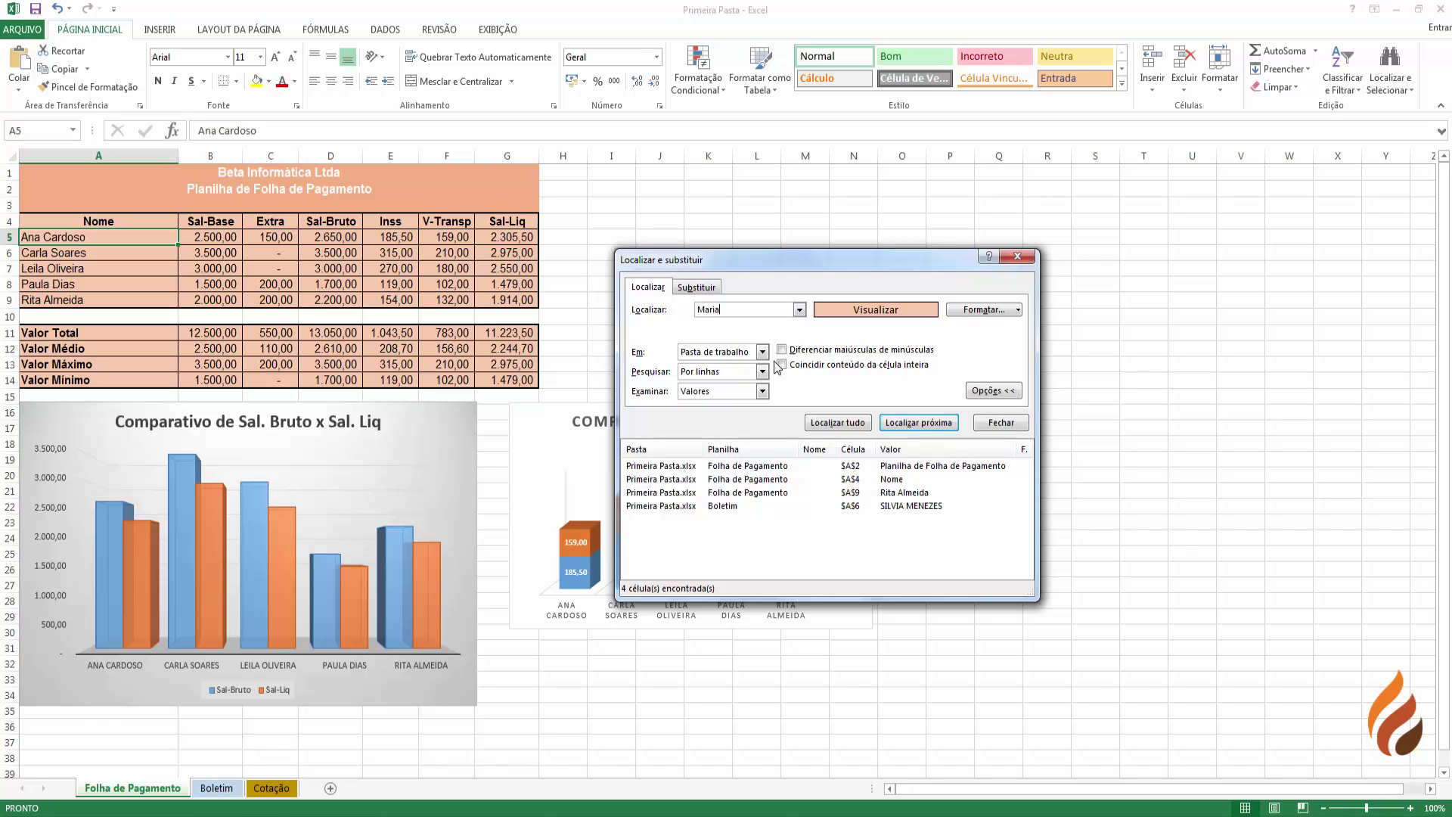
# - Clear the fill format from the search and step through matches of the student's name
pyautogui.click(982, 311)
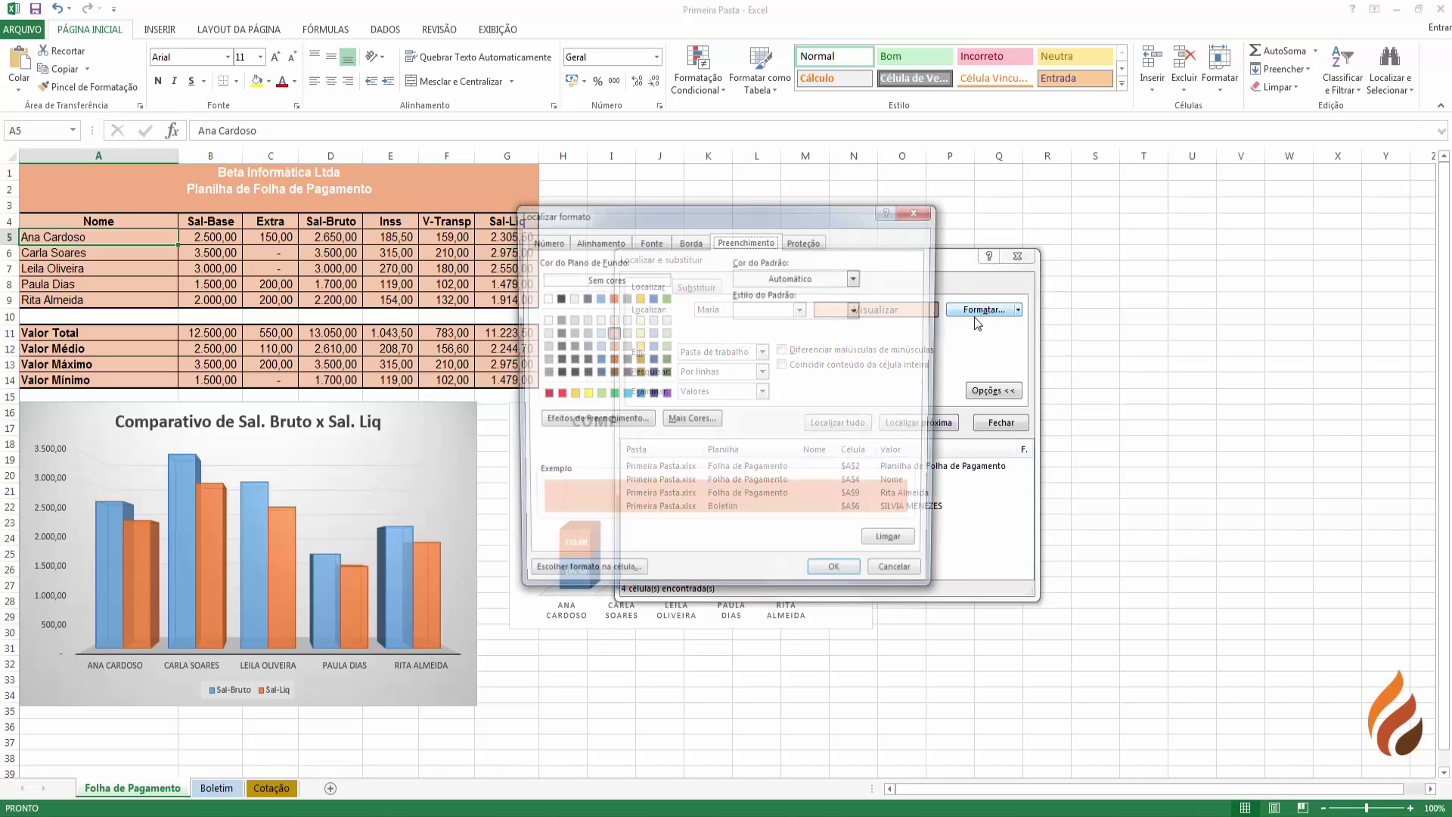
pyautogui.click(896, 545)
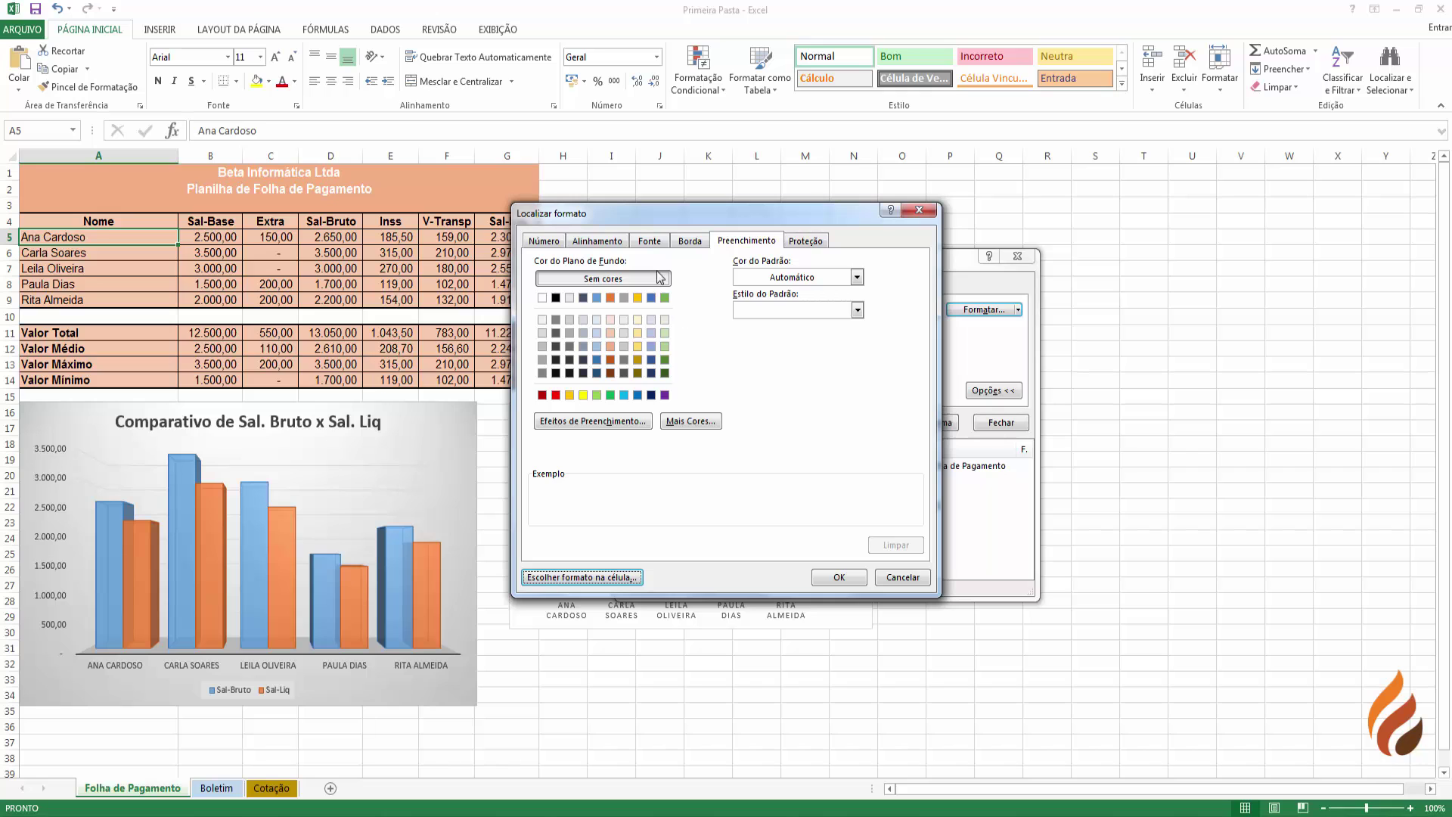
pyautogui.click(840, 578)
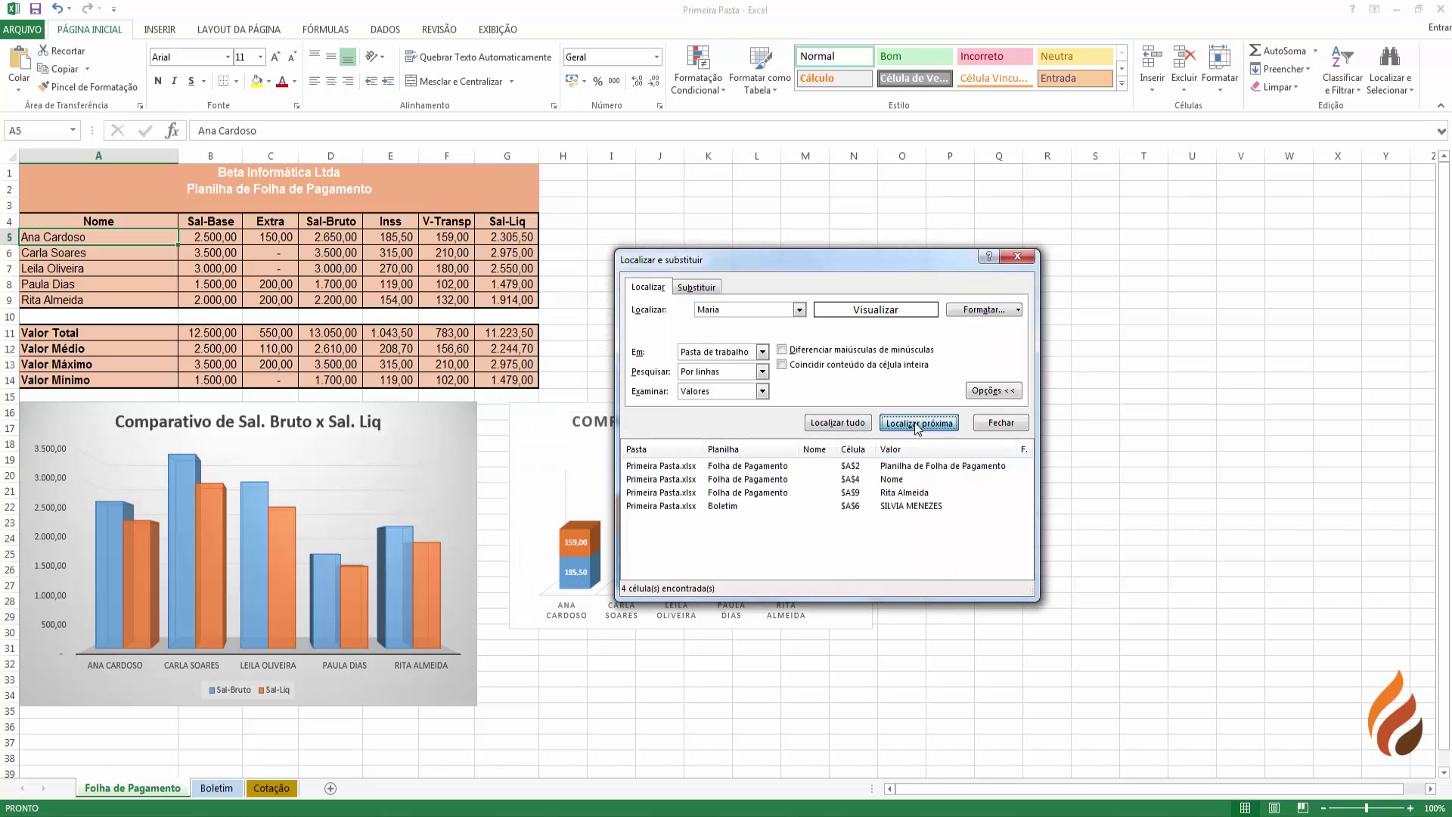
pyautogui.click(917, 423)
pyautogui.click(917, 423)
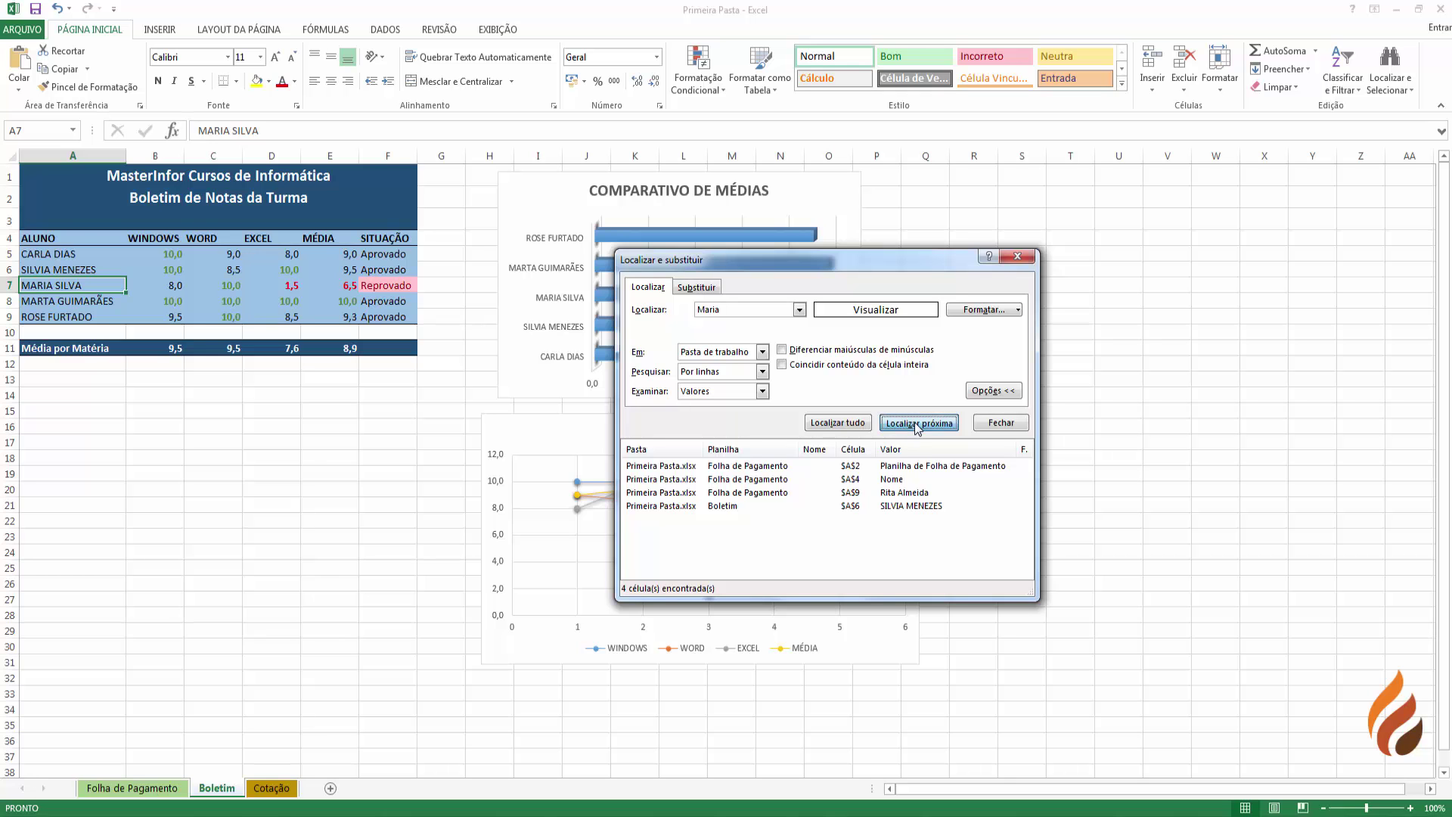
pyautogui.click(917, 422)
pyautogui.click(918, 423)
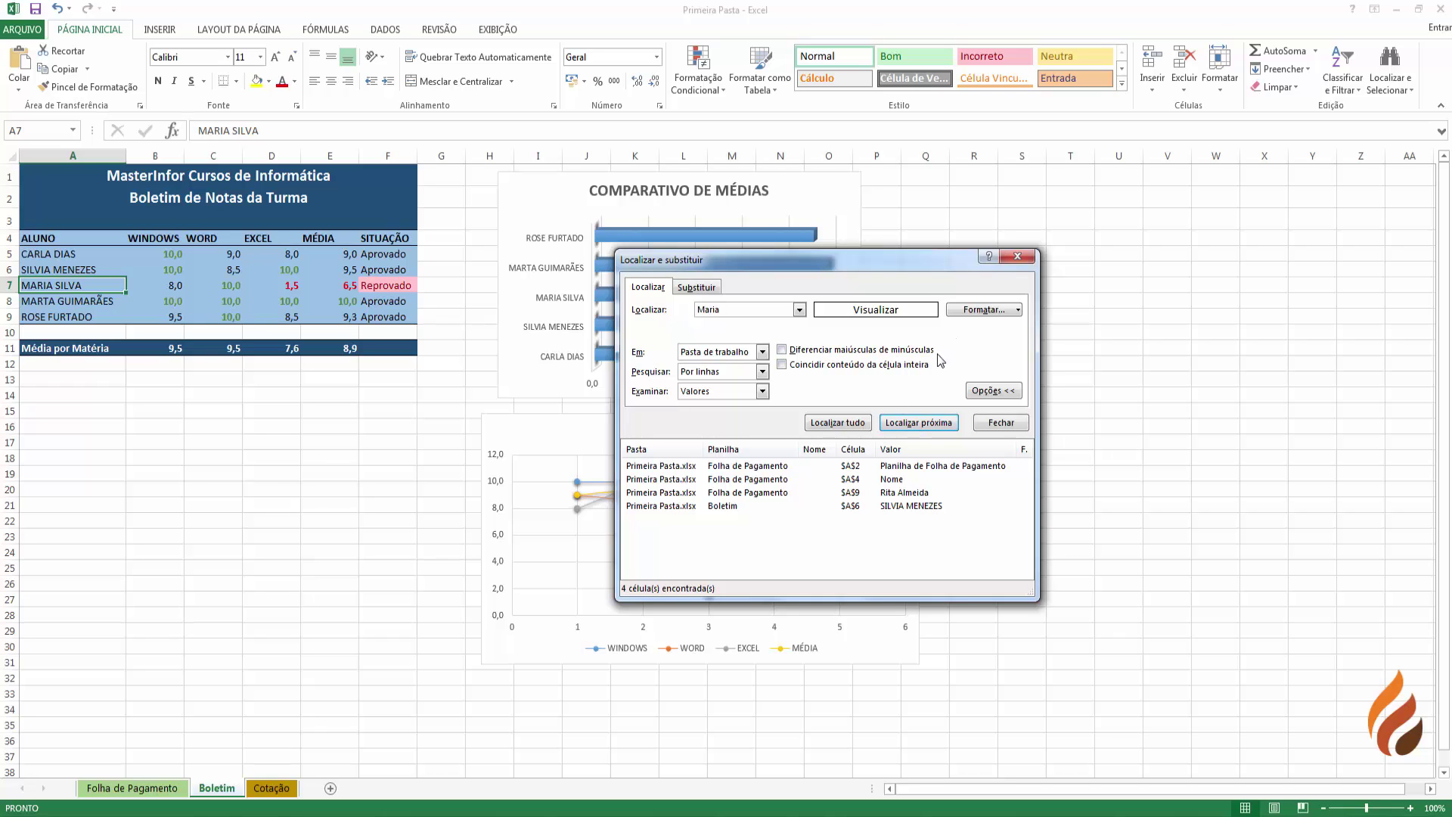
pyautogui.click(688, 310)
# - Search 'ma' with a bold requirement, listing Boletim cells A1, A2 and A11
pyautogui.write('m')
pyautogui.click(980, 309)
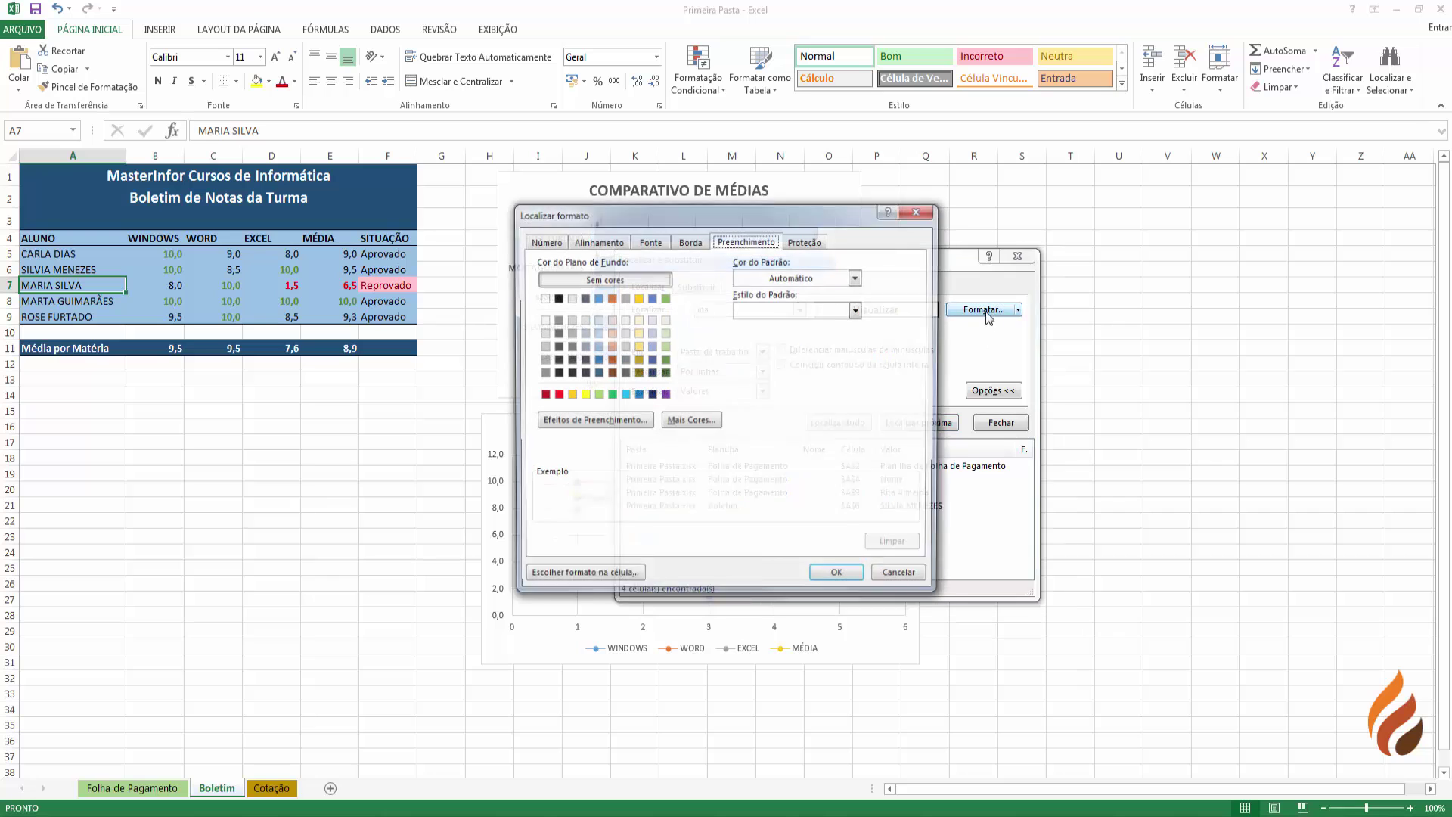
pyautogui.click(647, 241)
pyautogui.click(768, 311)
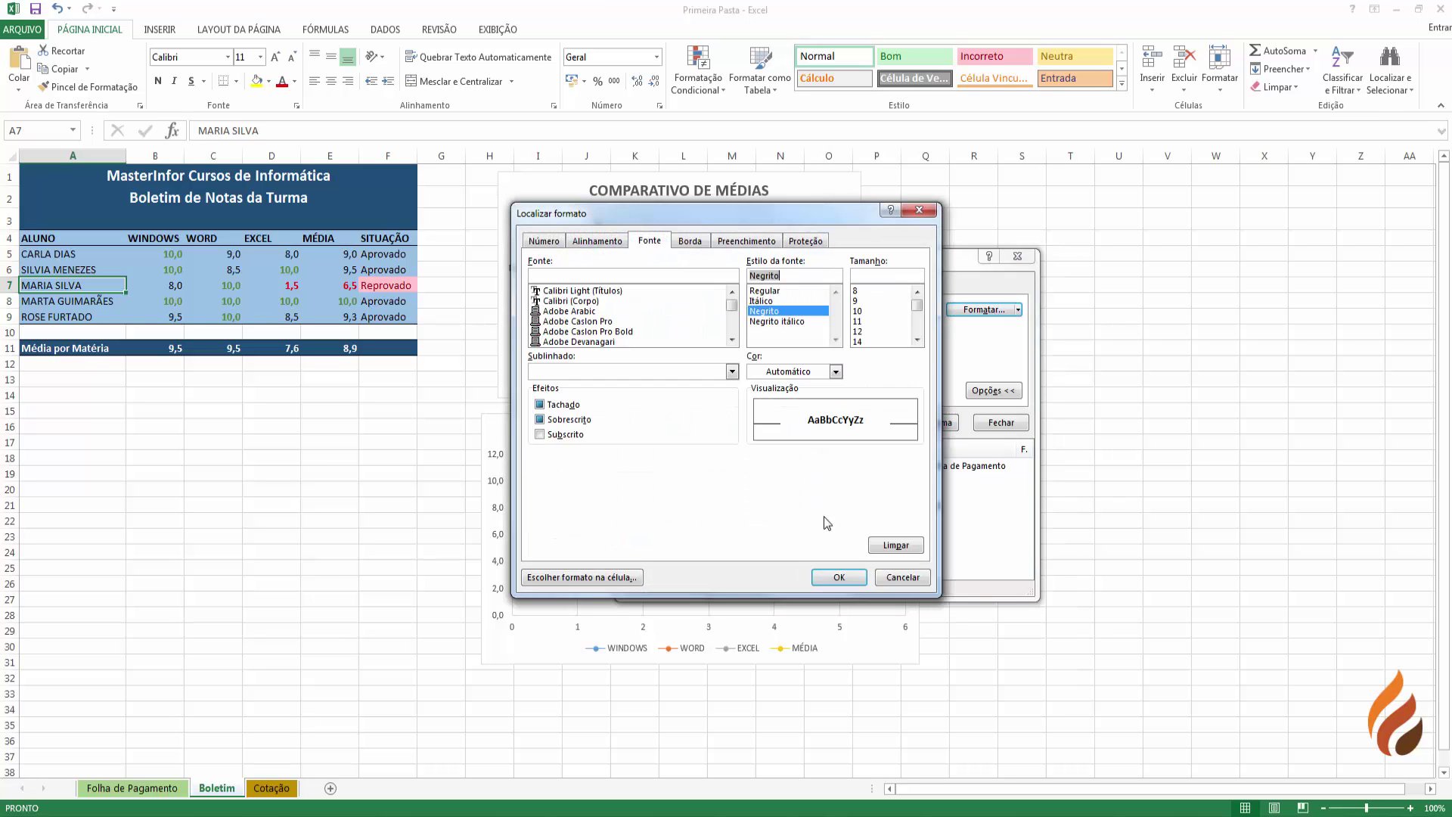
pyautogui.click(835, 577)
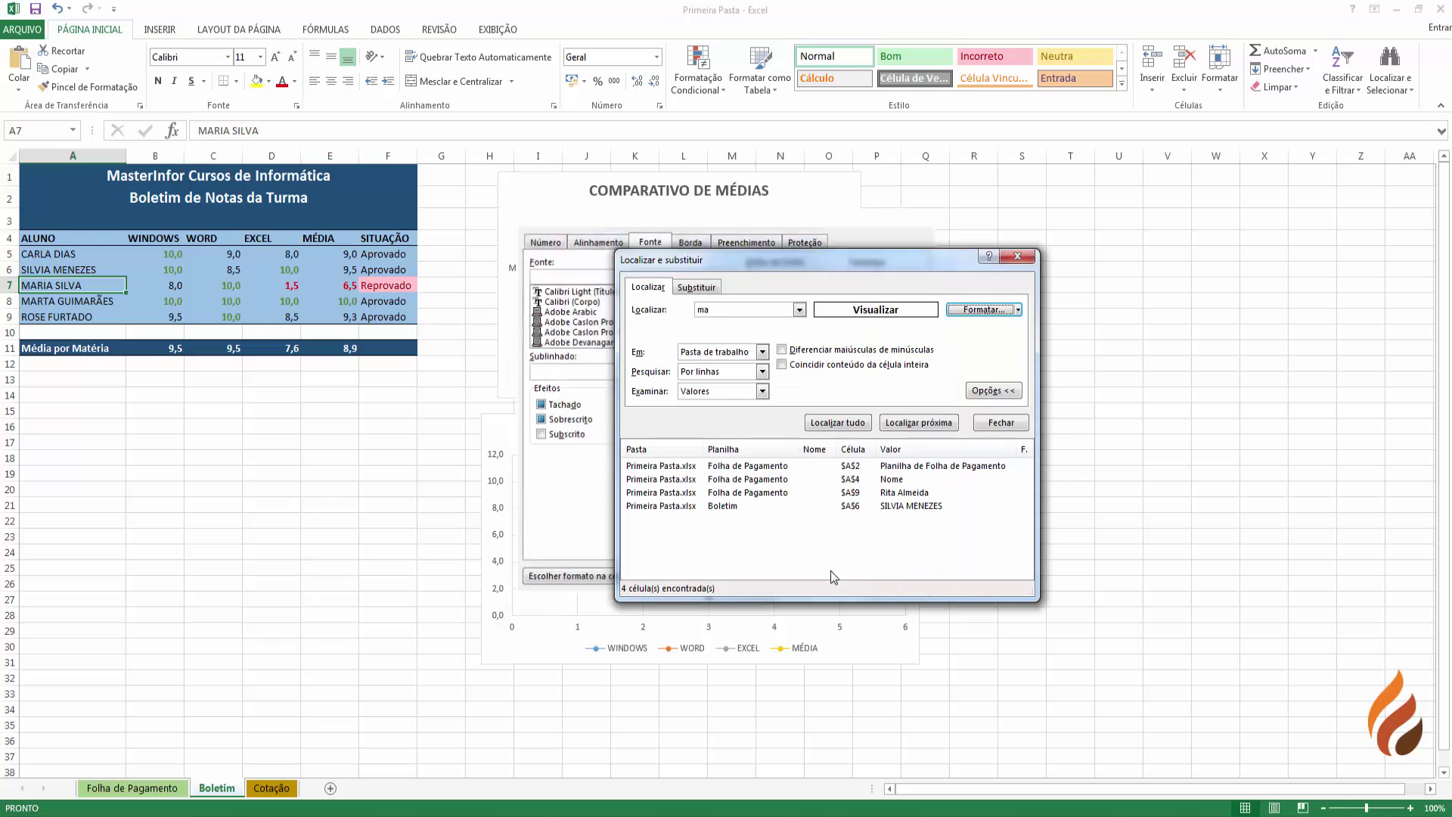
pyautogui.click(921, 426)
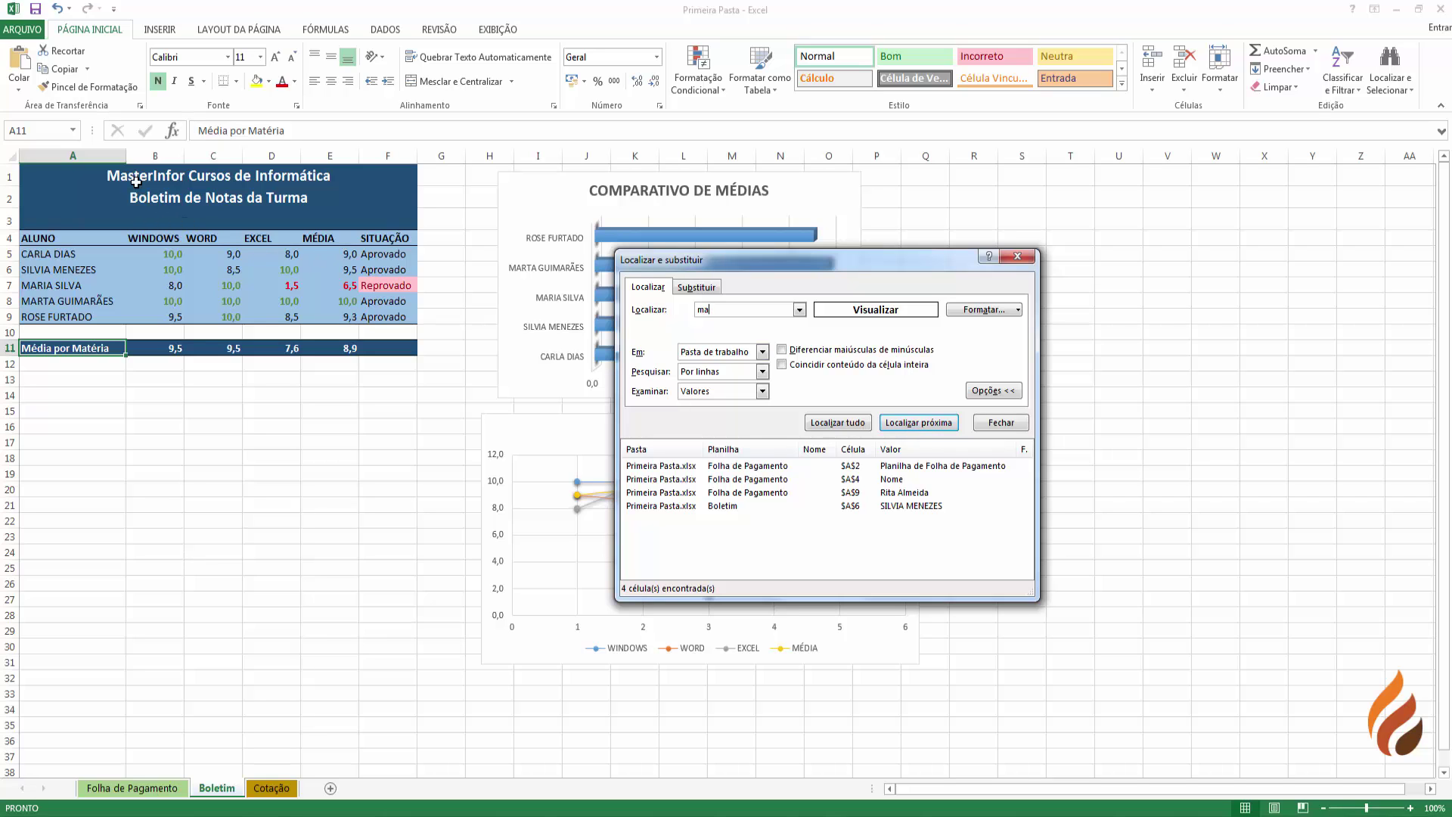
pyautogui.click(835, 423)
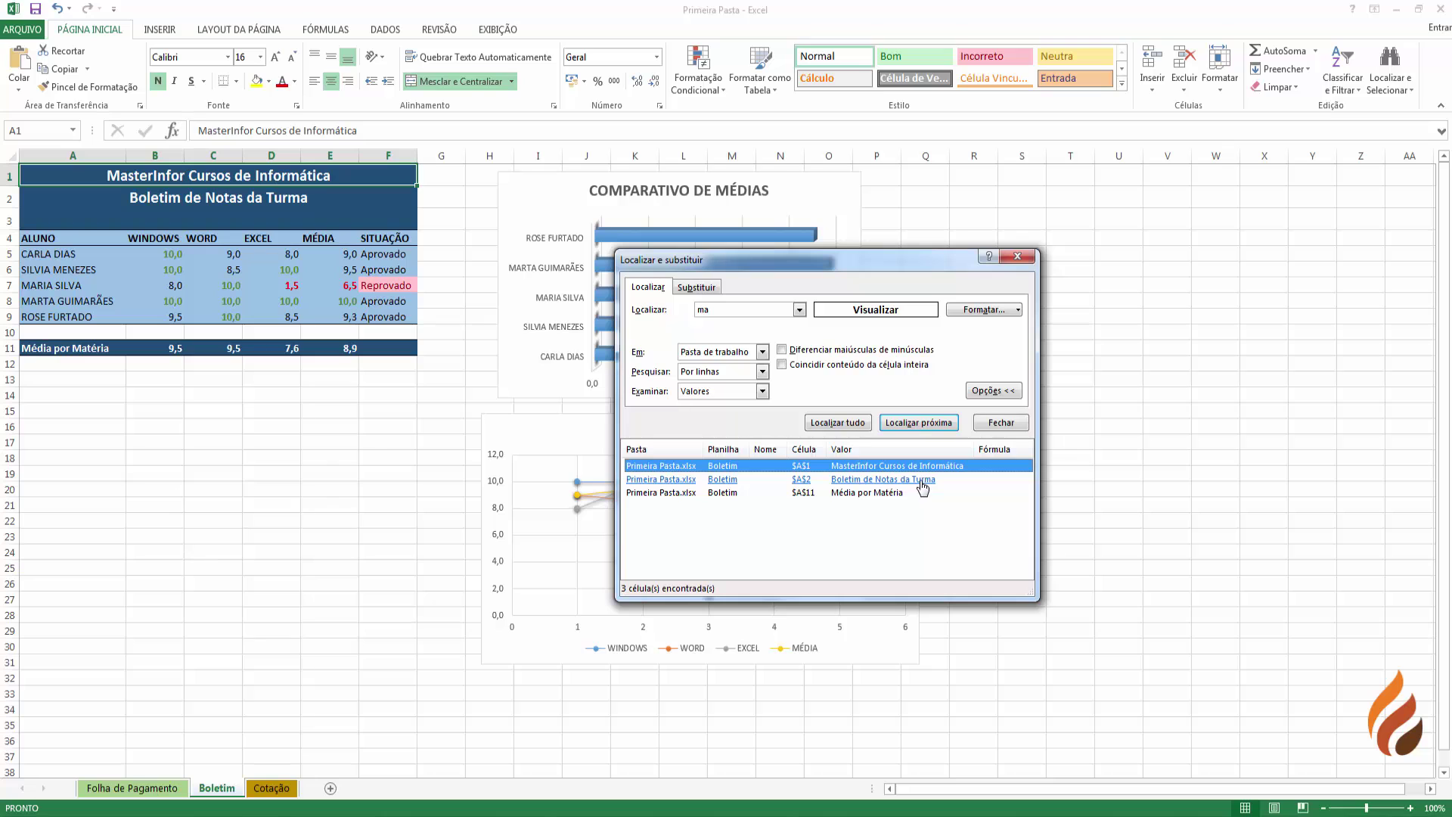
pyautogui.click(923, 488)
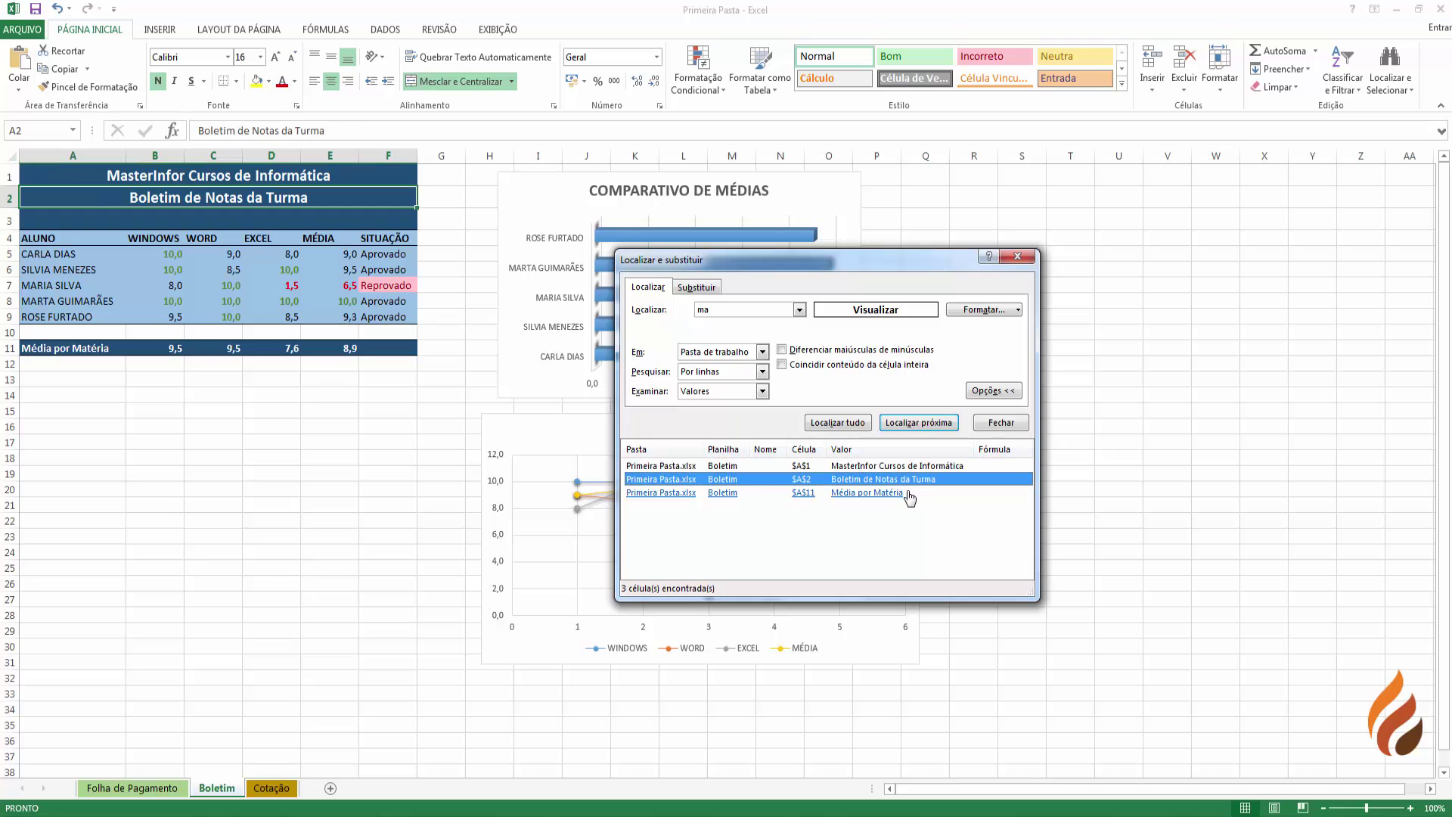
pyautogui.click(909, 495)
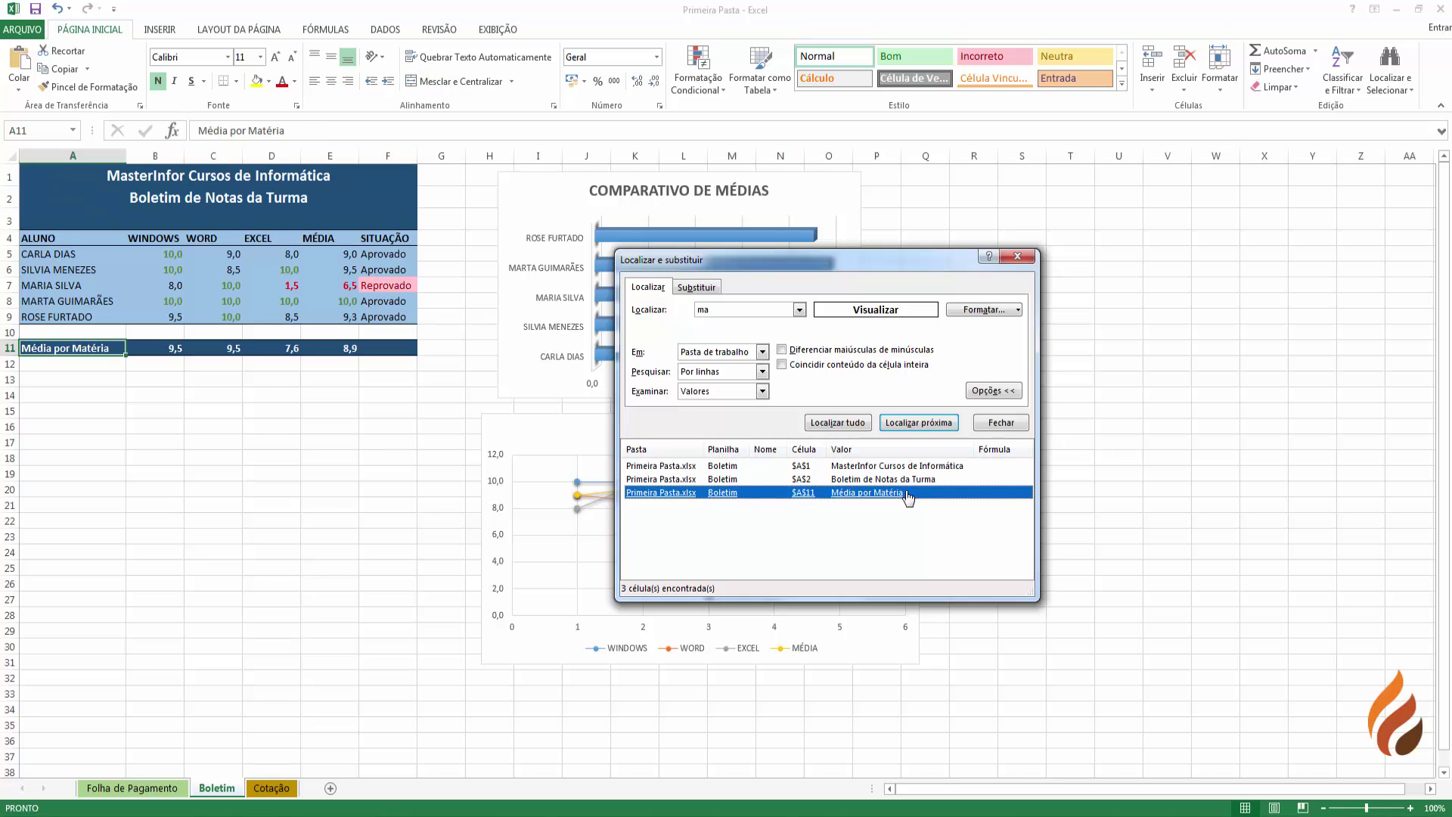
# - Clear the bold format requirement from the search
pyautogui.click(728, 313)
pyautogui.click(987, 313)
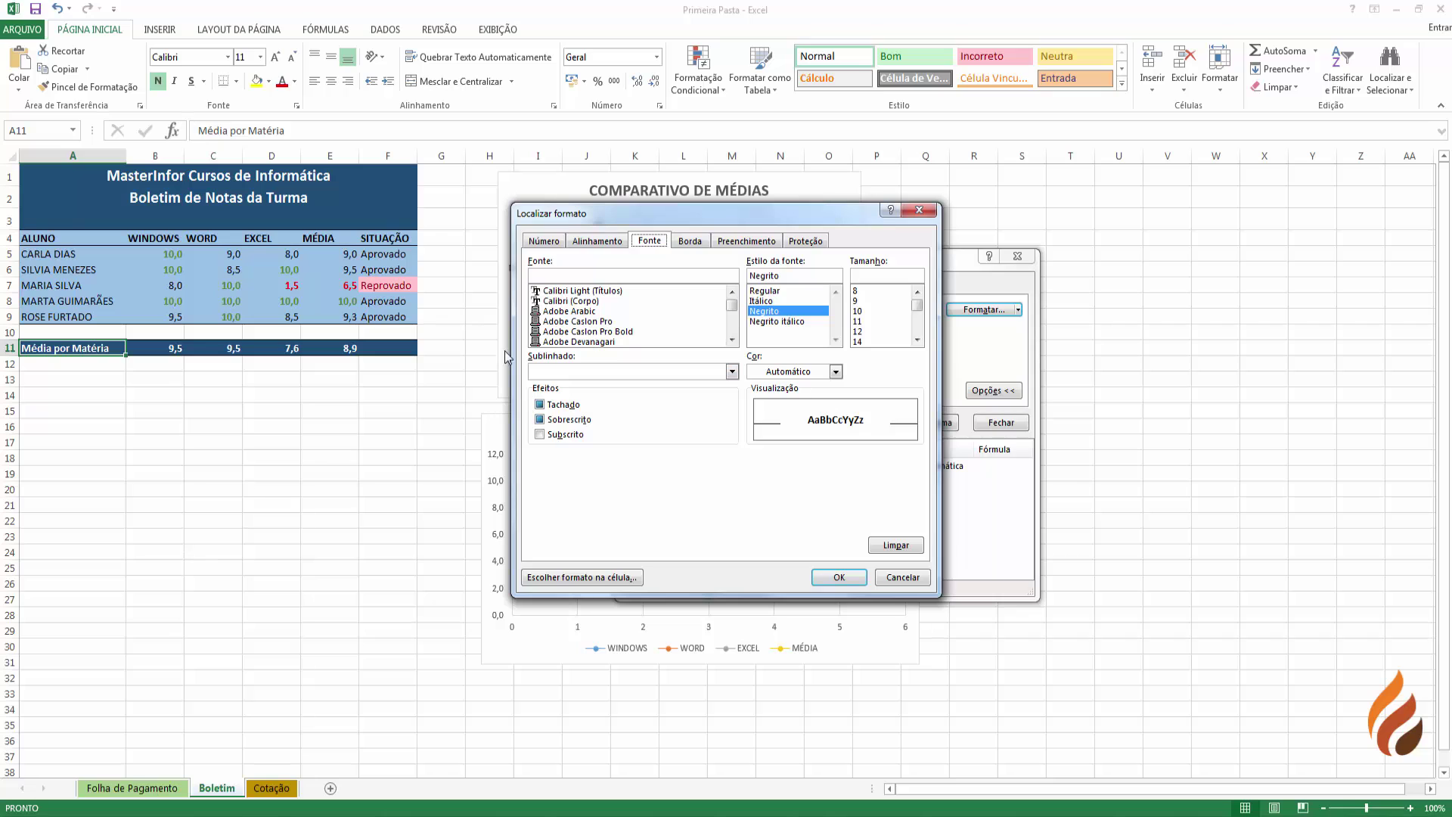
pyautogui.click(899, 548)
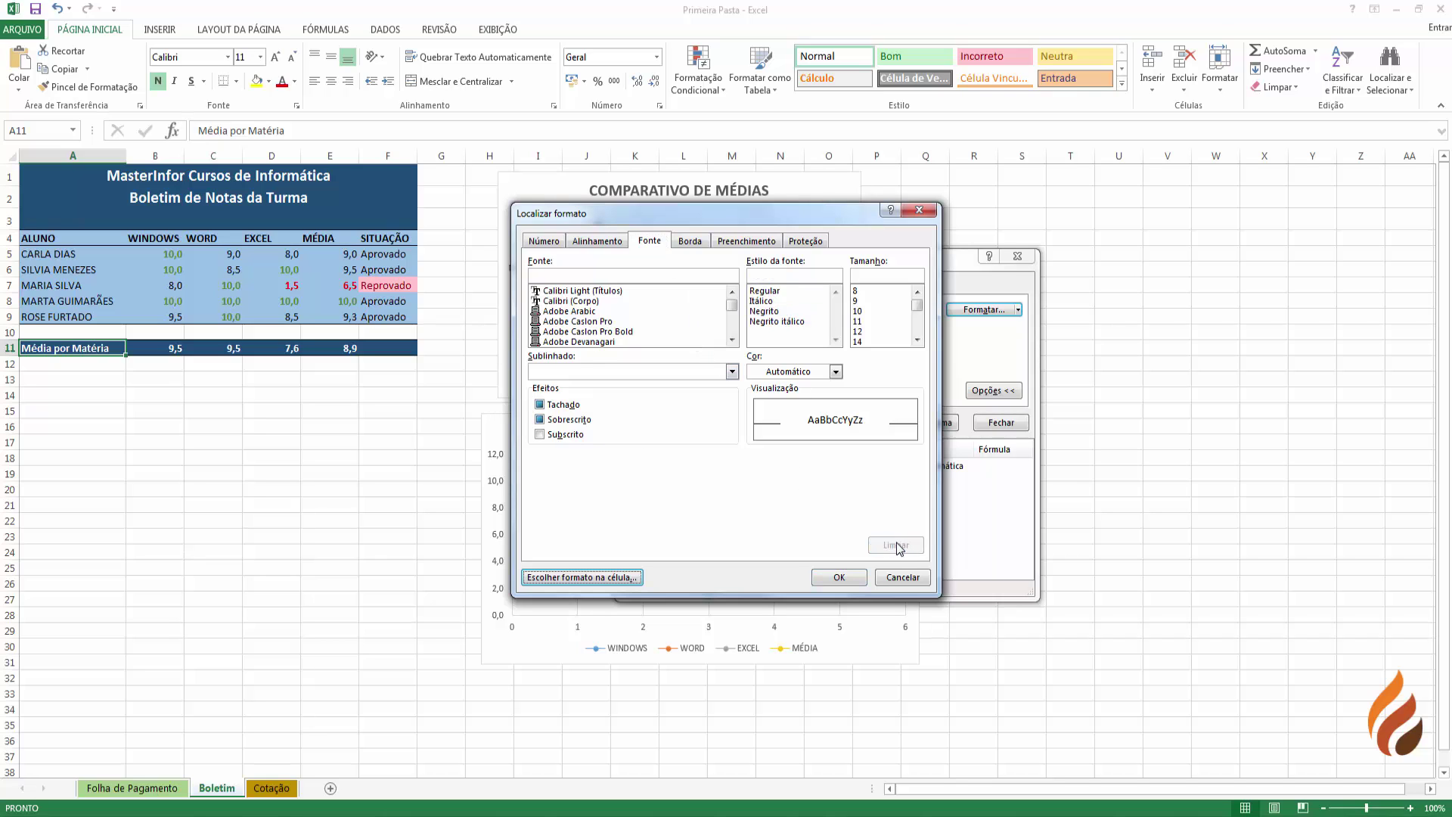
pyautogui.click(836, 578)
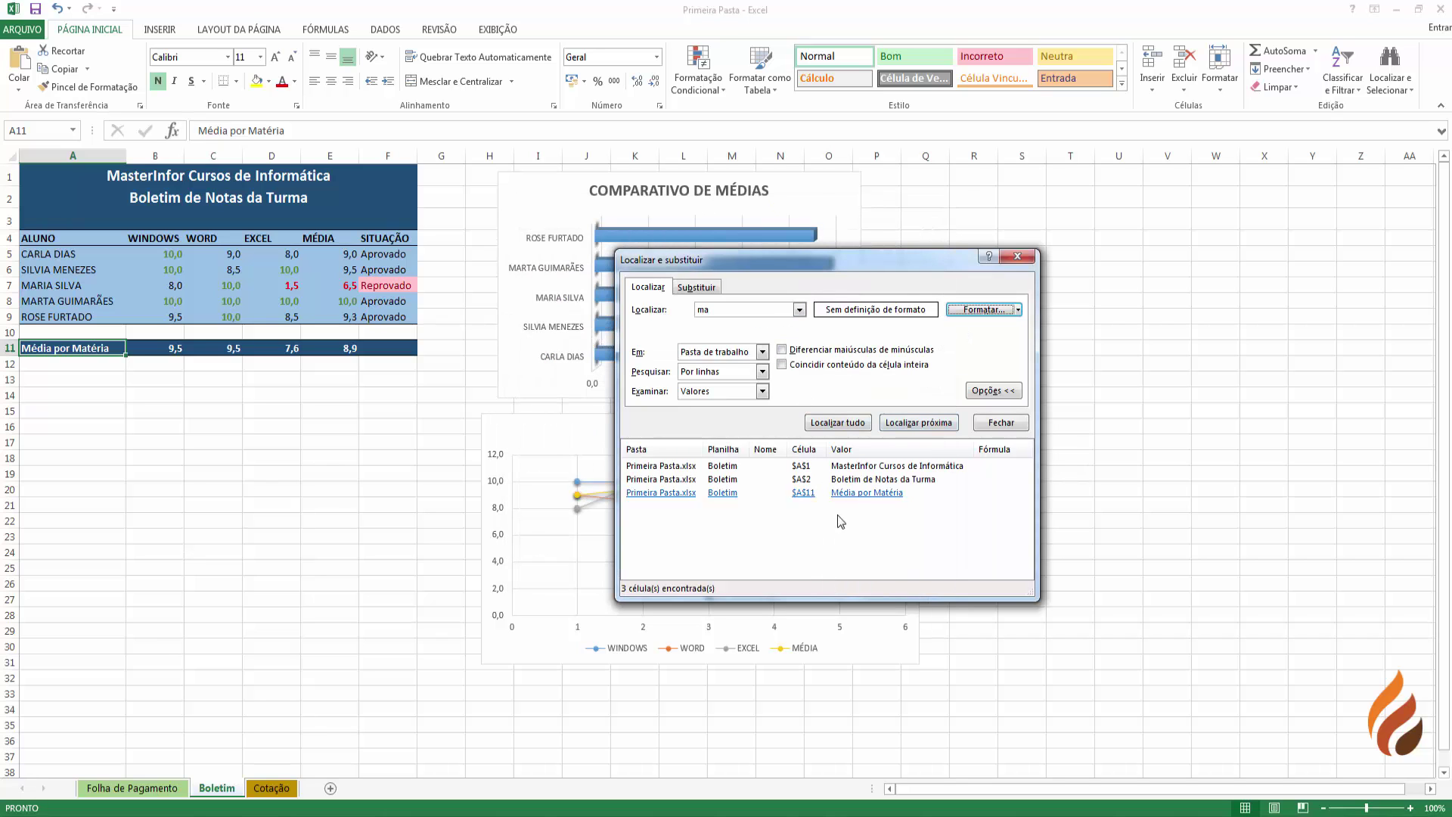
# - Replace every 'ma' with 'mi' across the workbook, making 14 replacements
pyautogui.click(697, 288)
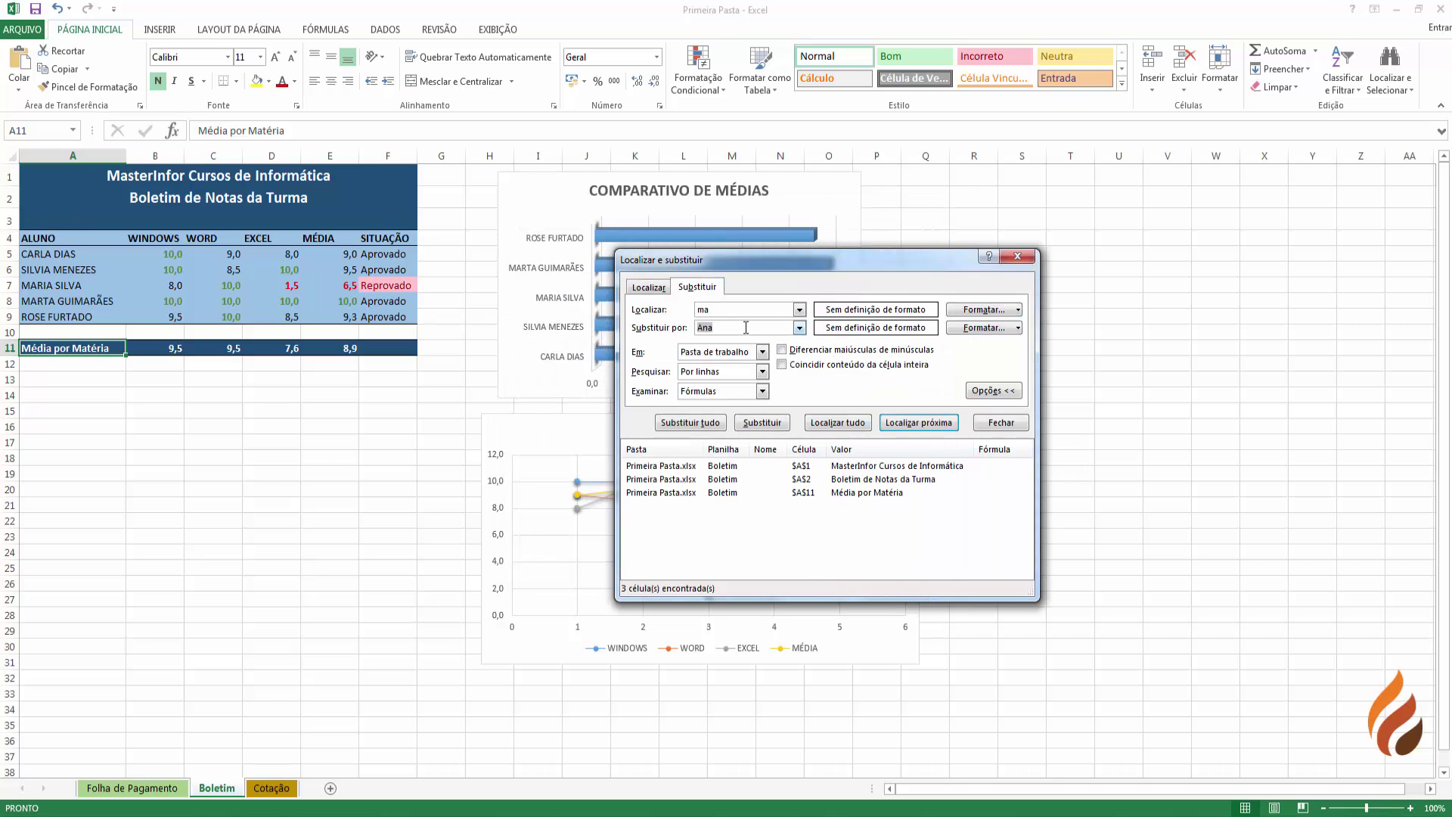
pyautogui.hotkey('shift', 'Tab')
pyautogui.press('Tab')
pyautogui.click(725, 308)
pyautogui.click(739, 327)
pyautogui.write('mi')
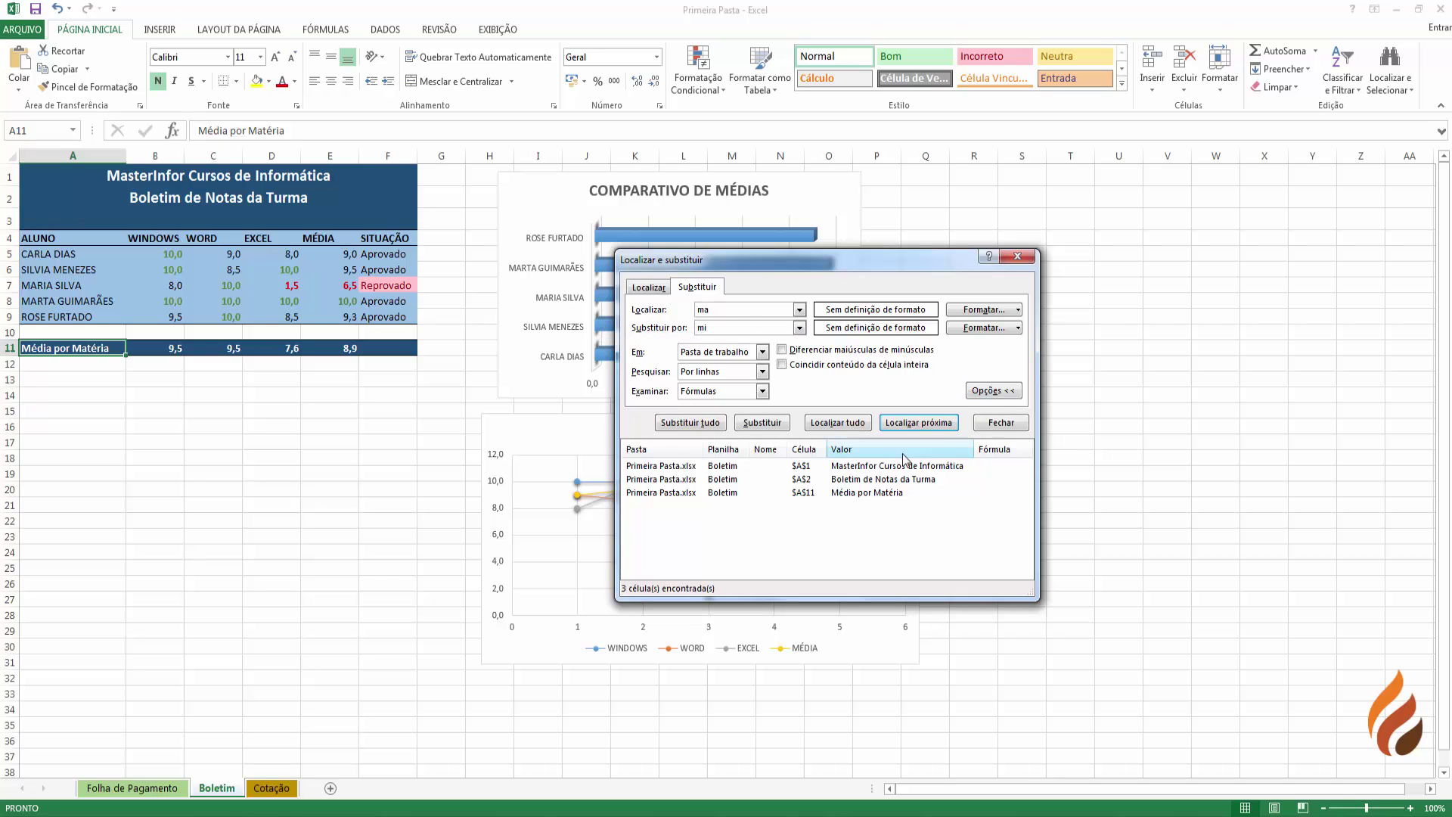
pyautogui.click(701, 423)
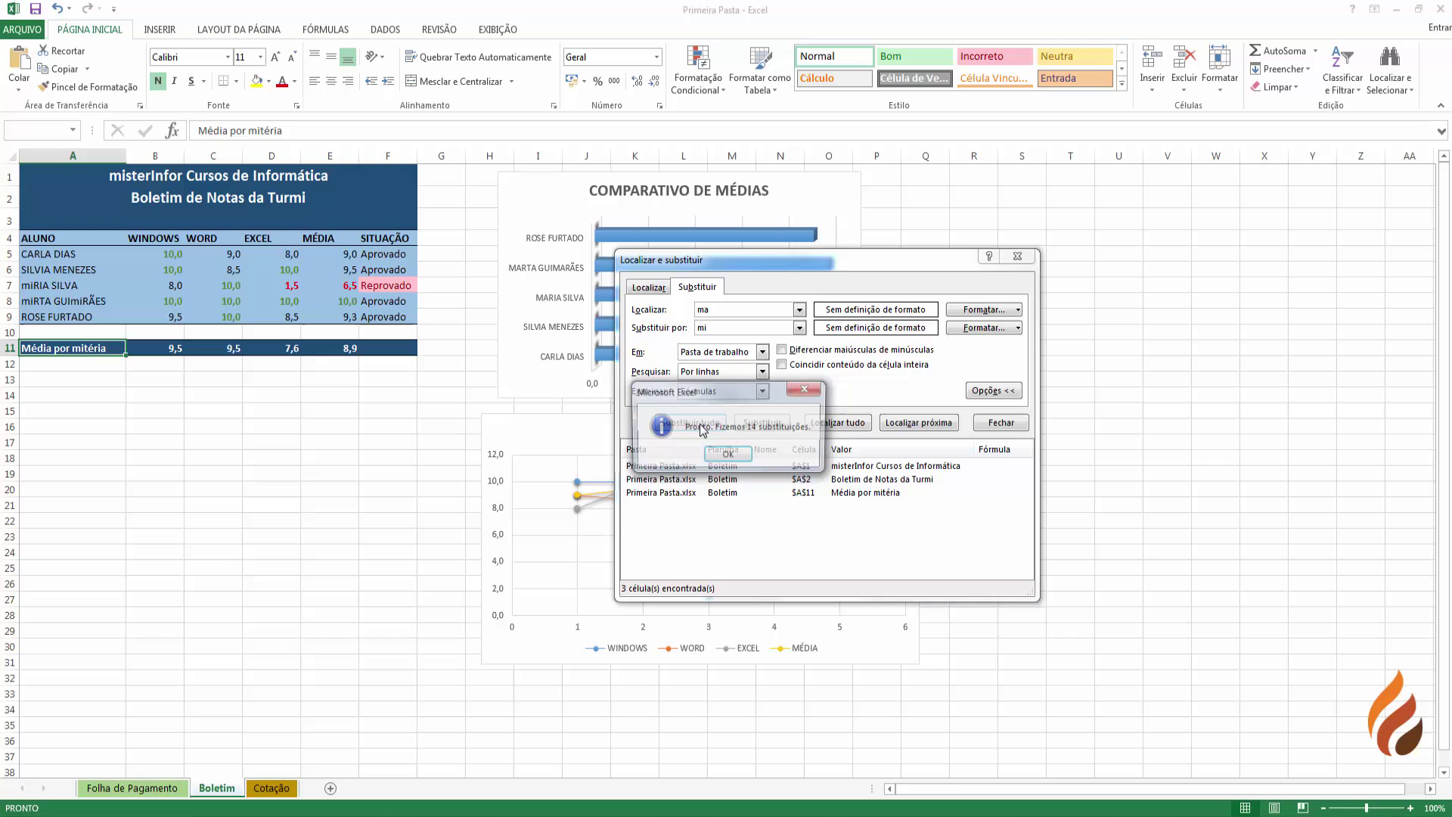
pyautogui.click(728, 457)
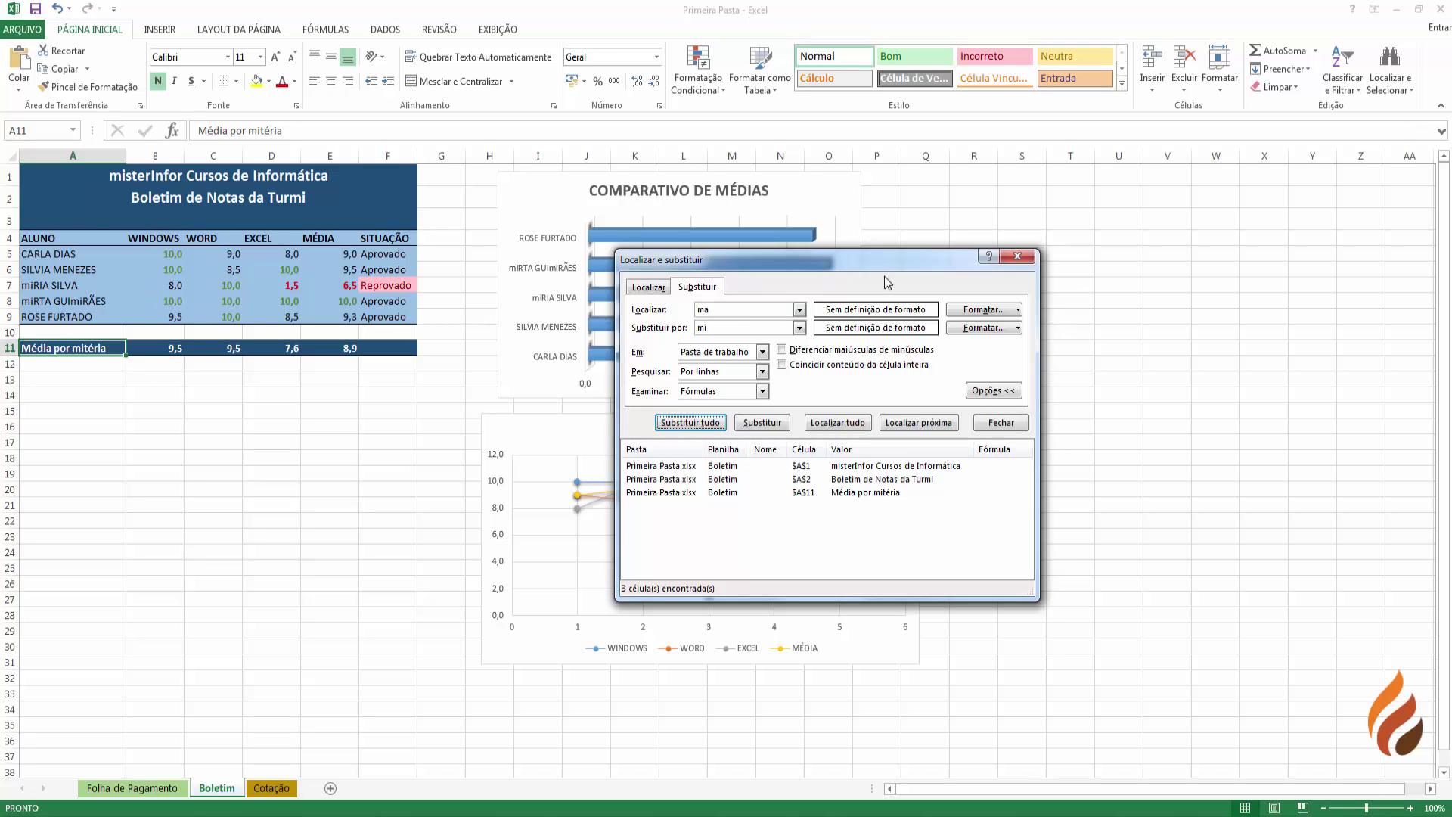
# - Close Find and Replace and inspect the renamed cells in the table
pyautogui.click(1023, 256)
pyautogui.click(55, 305)
pyautogui.click(57, 286)
# - Review the Boletim titles and the broken row 11 totals, then undo the misspelled SOmi formulas
pyautogui.click(139, 176)
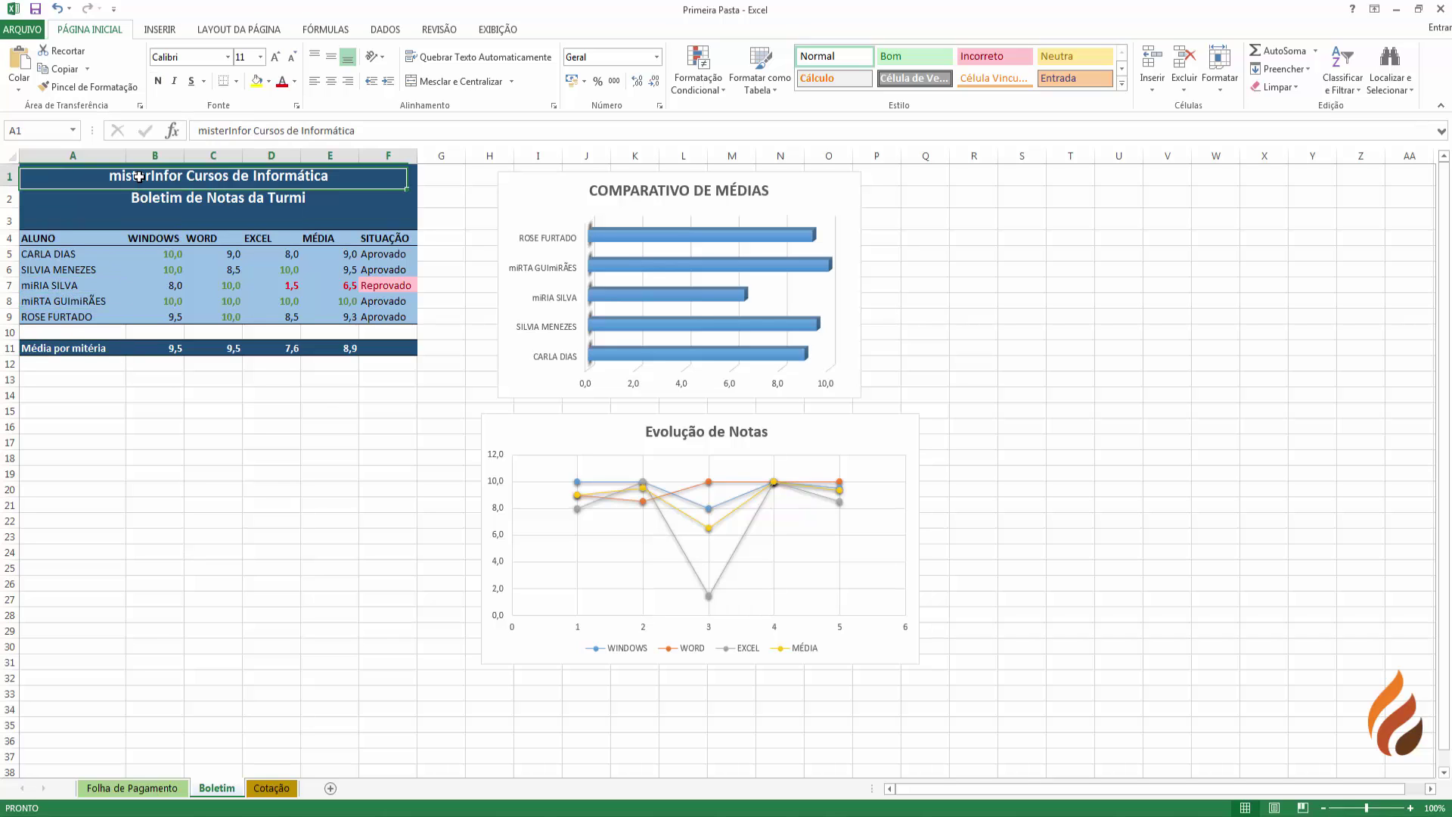
pyautogui.click(288, 198)
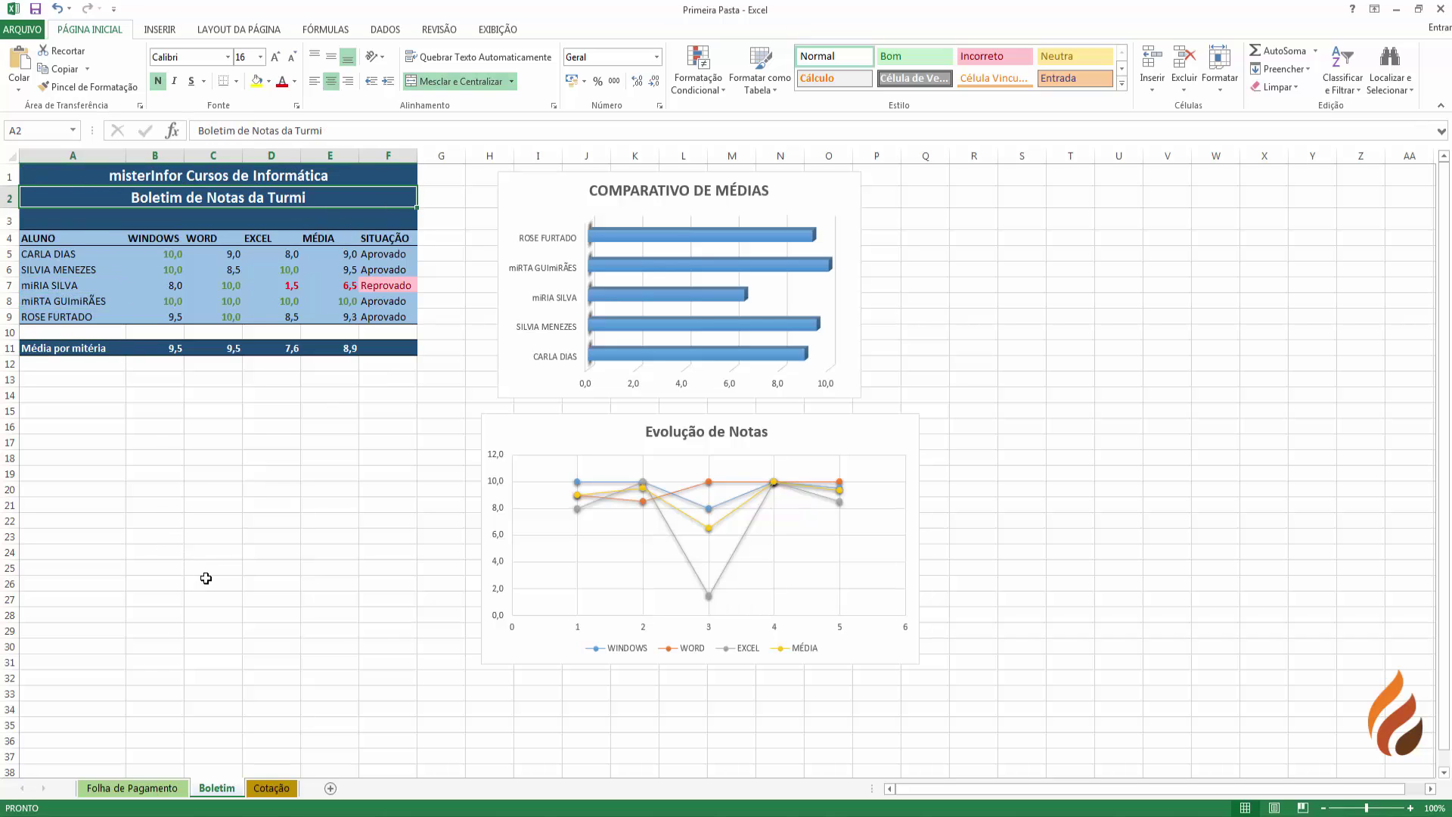
pyautogui.click(142, 788)
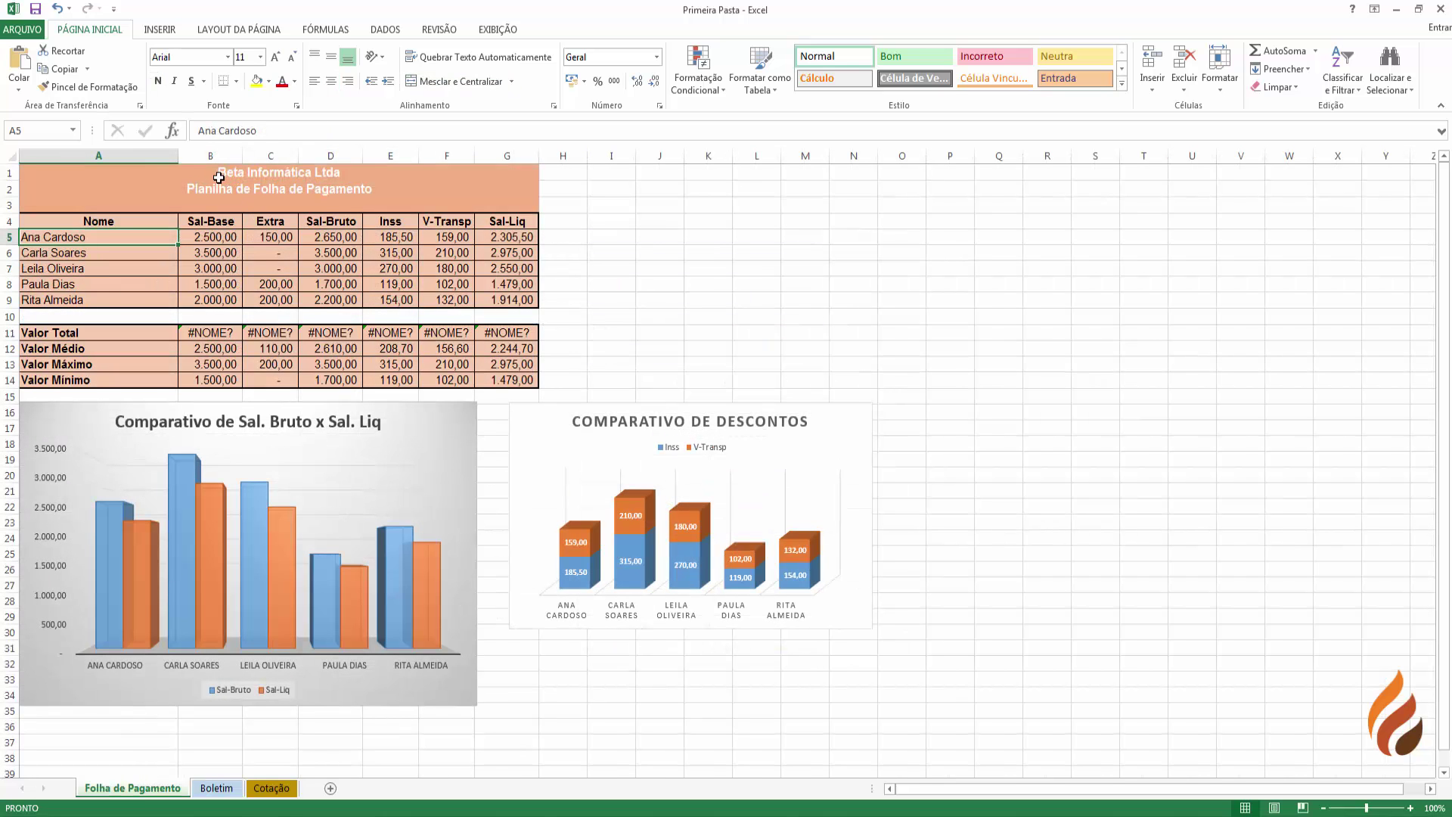
pyautogui.click(197, 331)
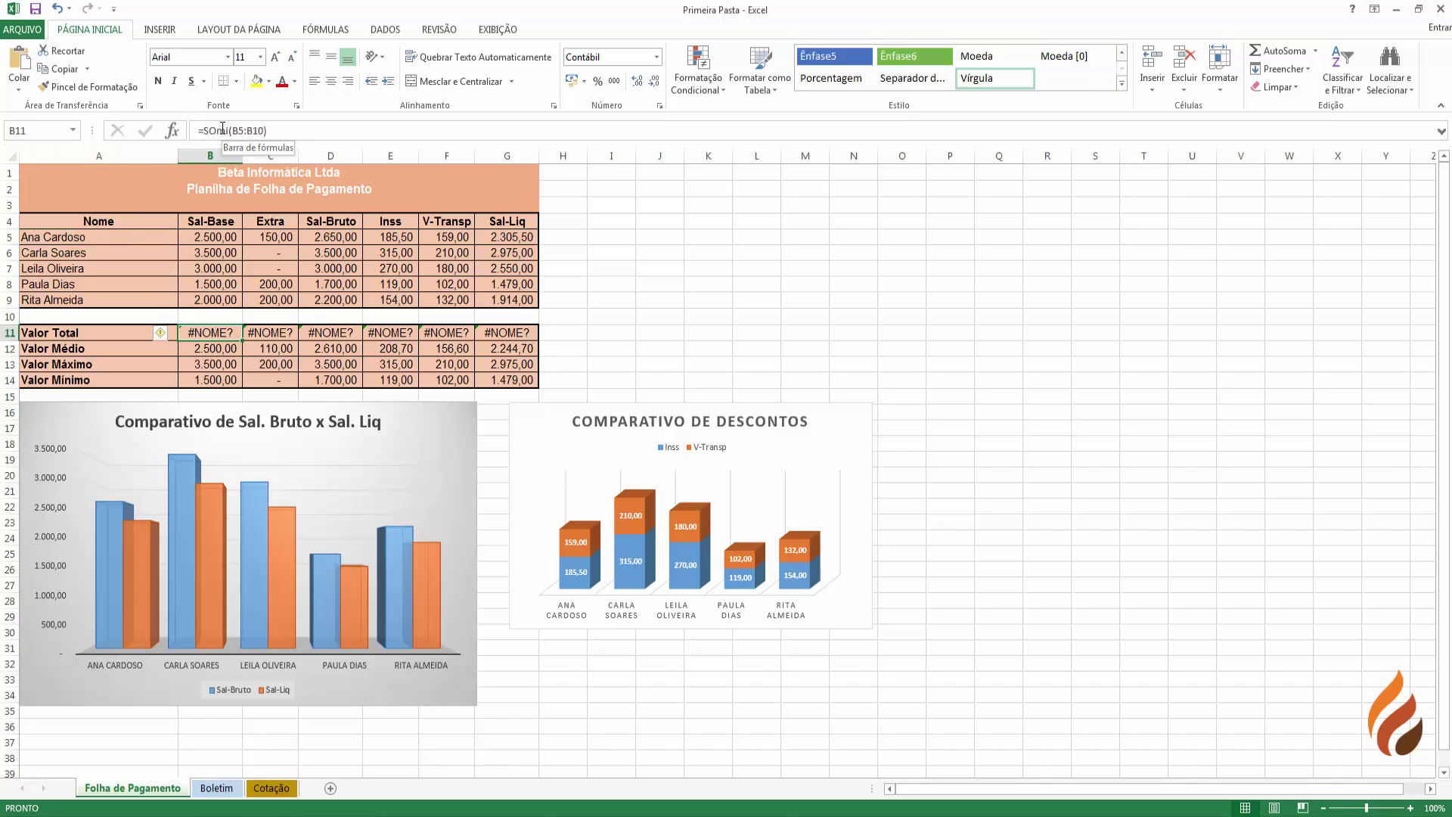
pyautogui.click(281, 331)
pyautogui.click(337, 332)
pyautogui.click(389, 333)
pyautogui.click(440, 333)
pyautogui.click(487, 332)
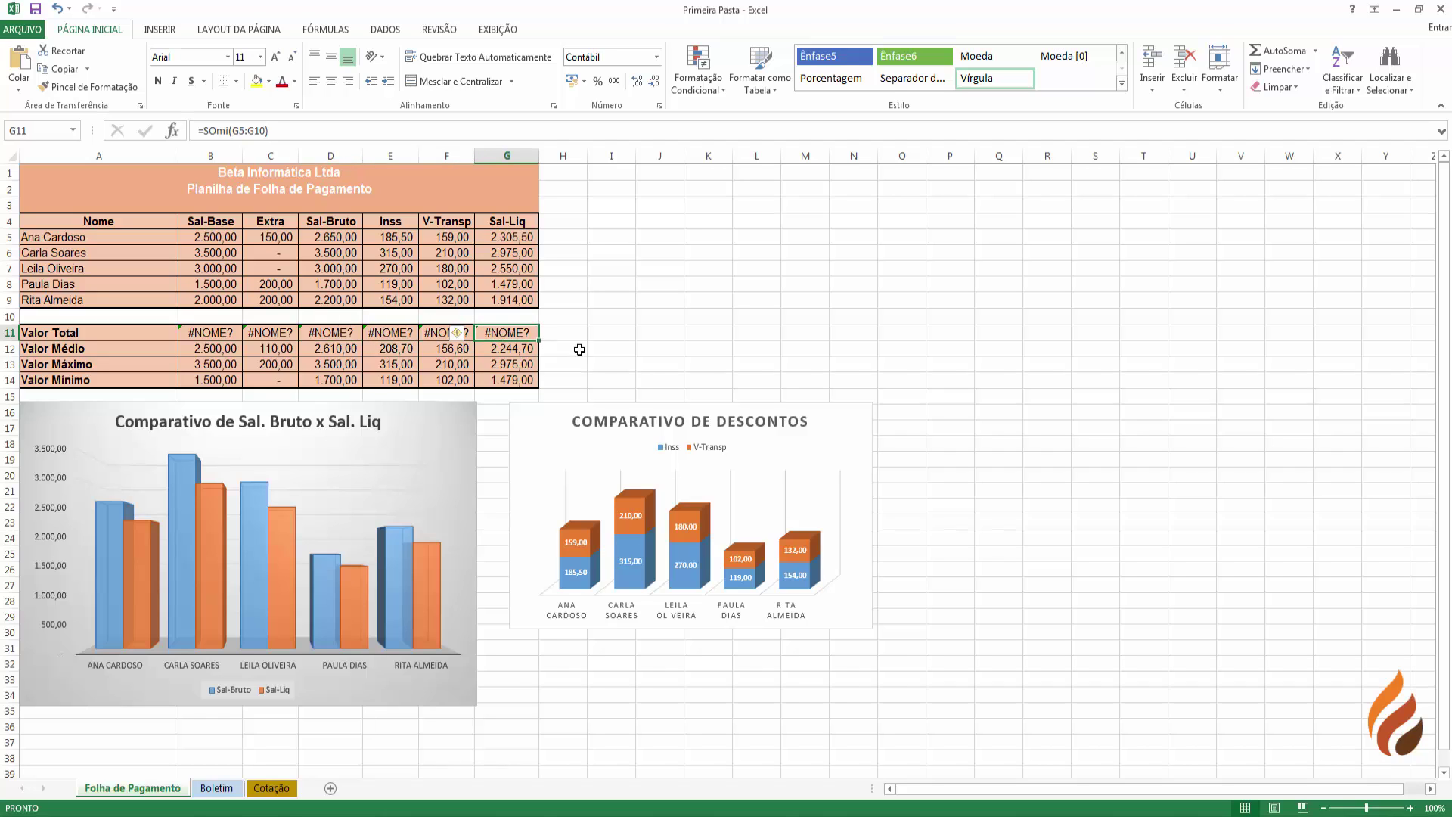
pyautogui.click(58, 11)
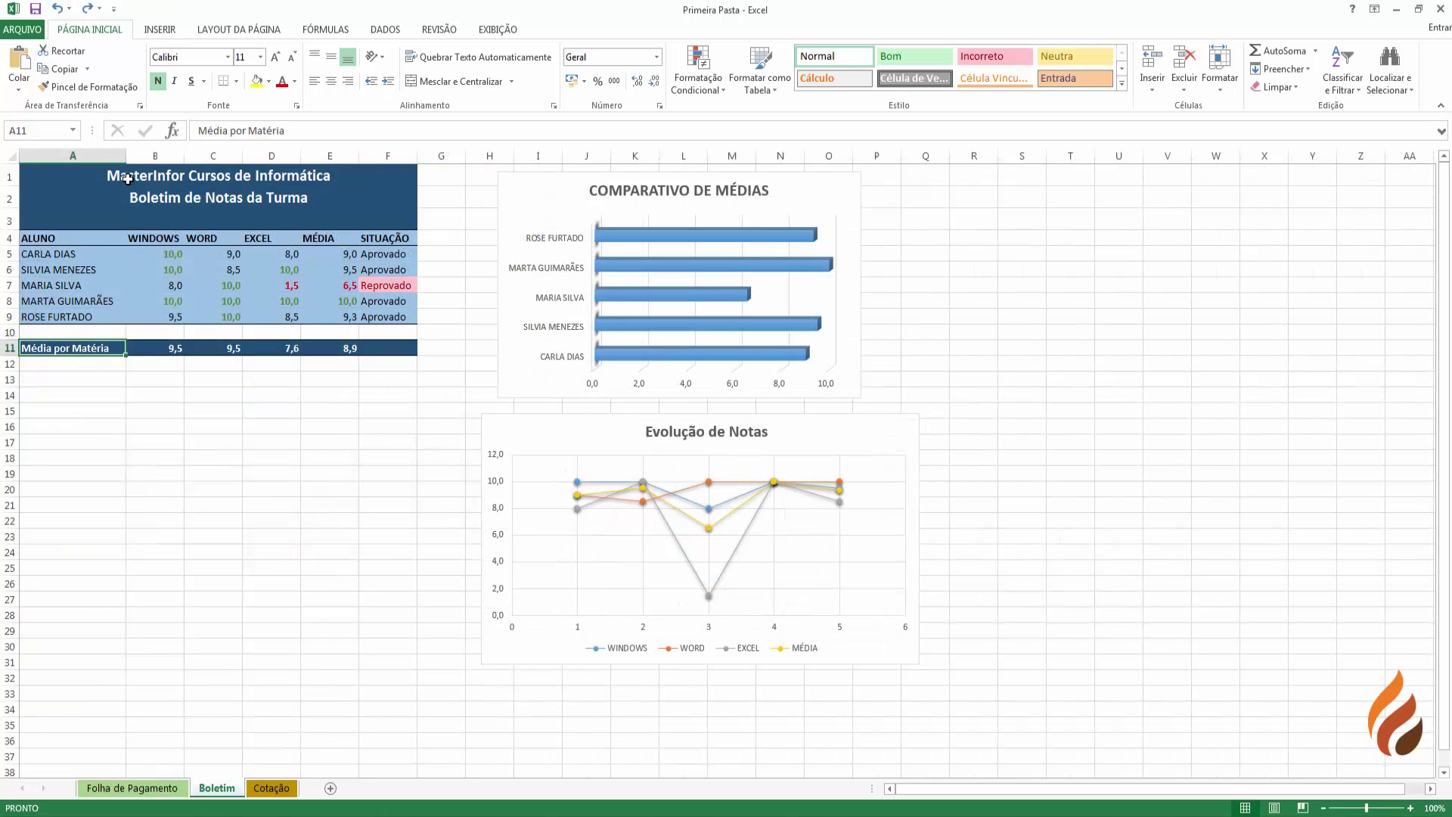
# - Browse the sheet tabs and insert a new blank worksheet, Plan1
pyautogui.click(156, 795)
pyautogui.click(278, 791)
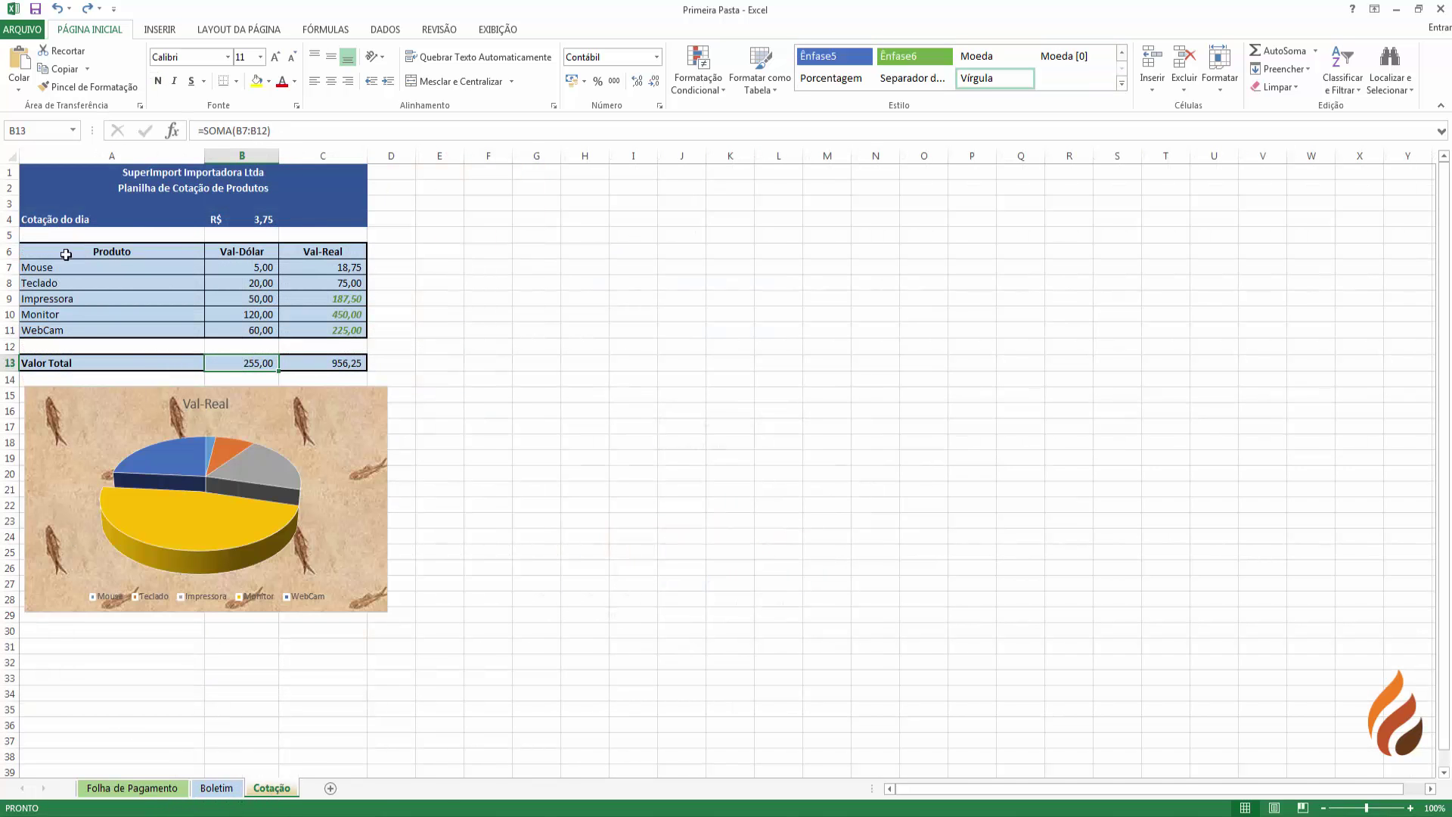
pyautogui.click(217, 788)
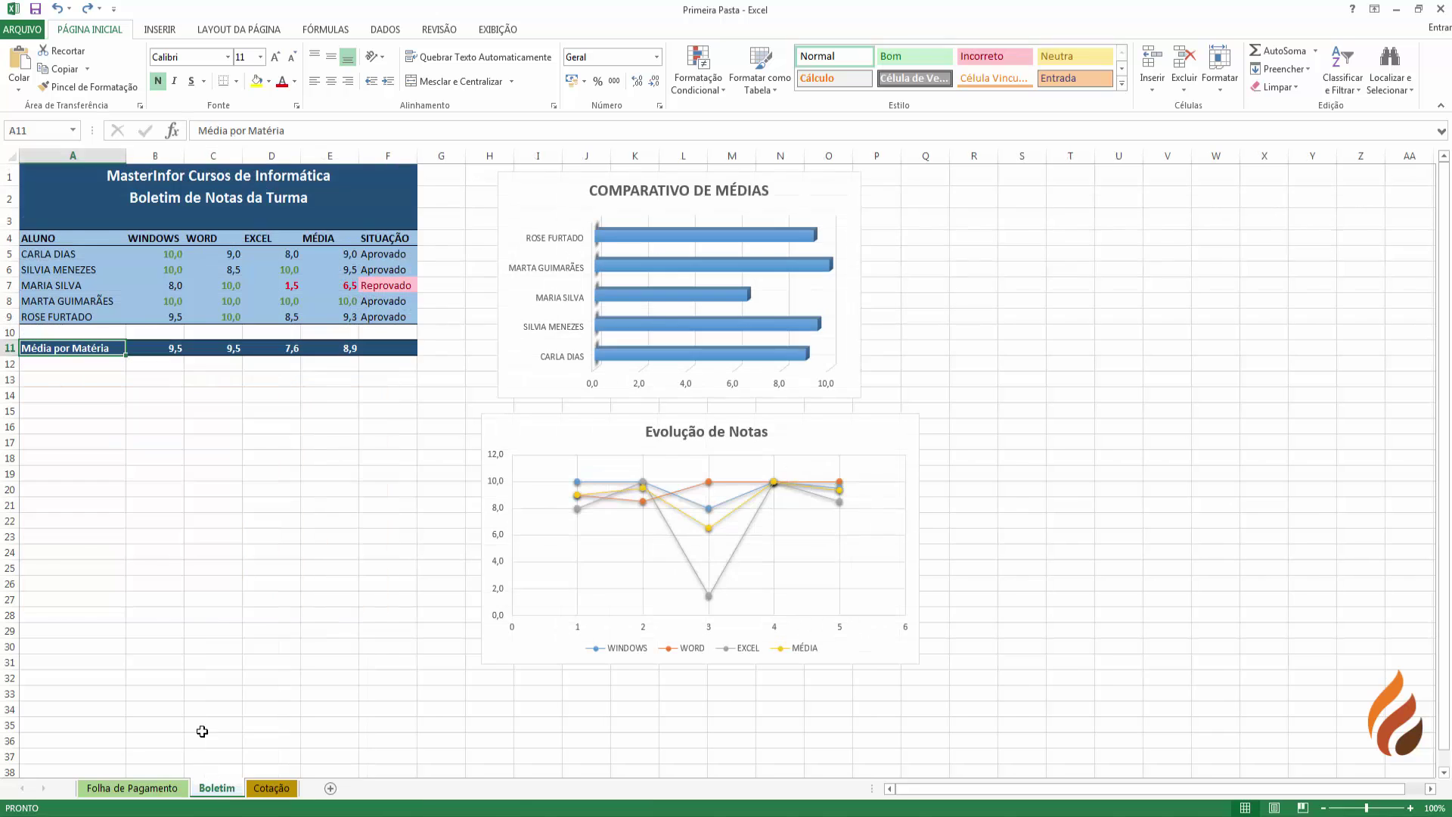
pyautogui.click(133, 787)
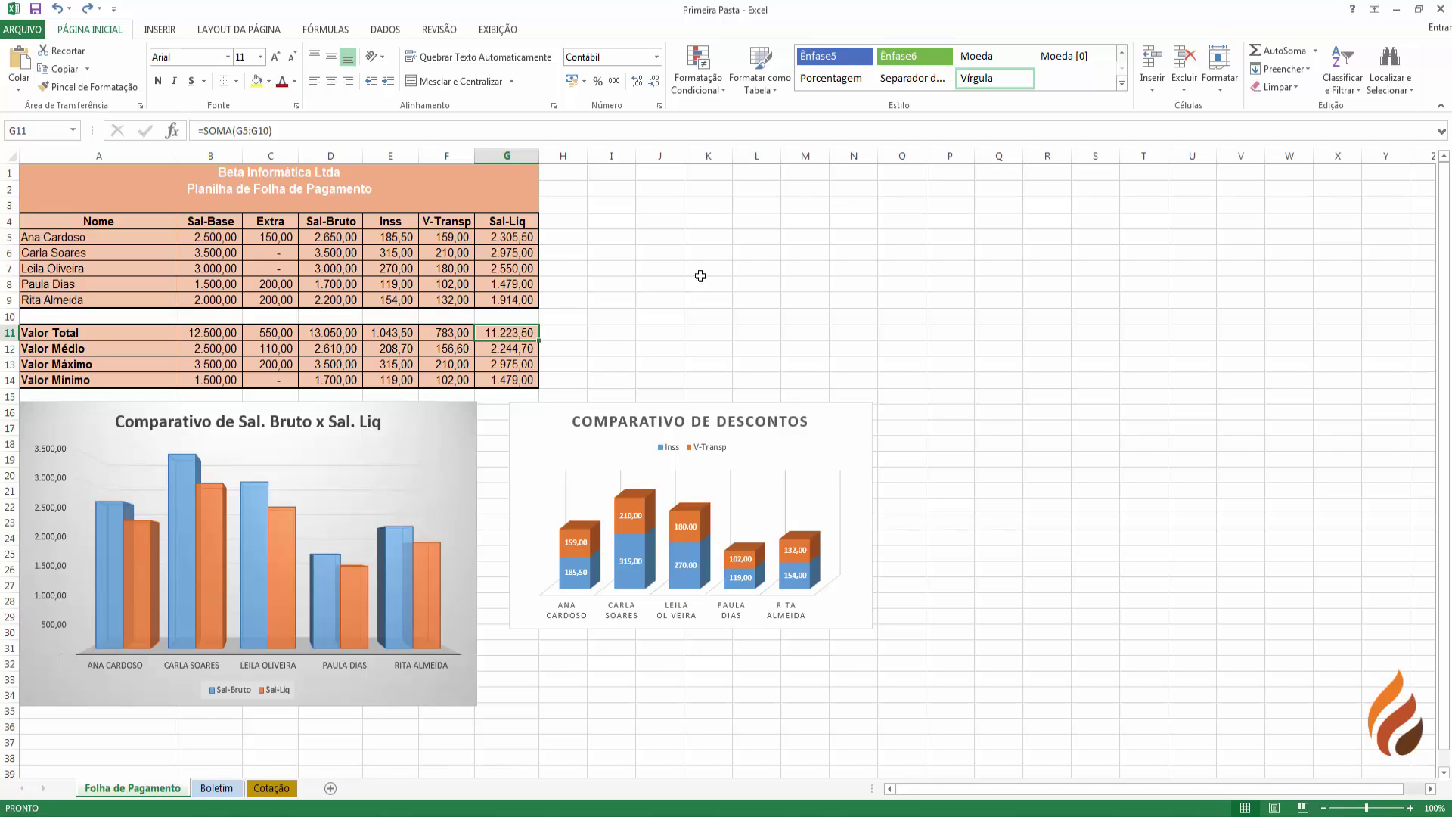
pyautogui.click(330, 788)
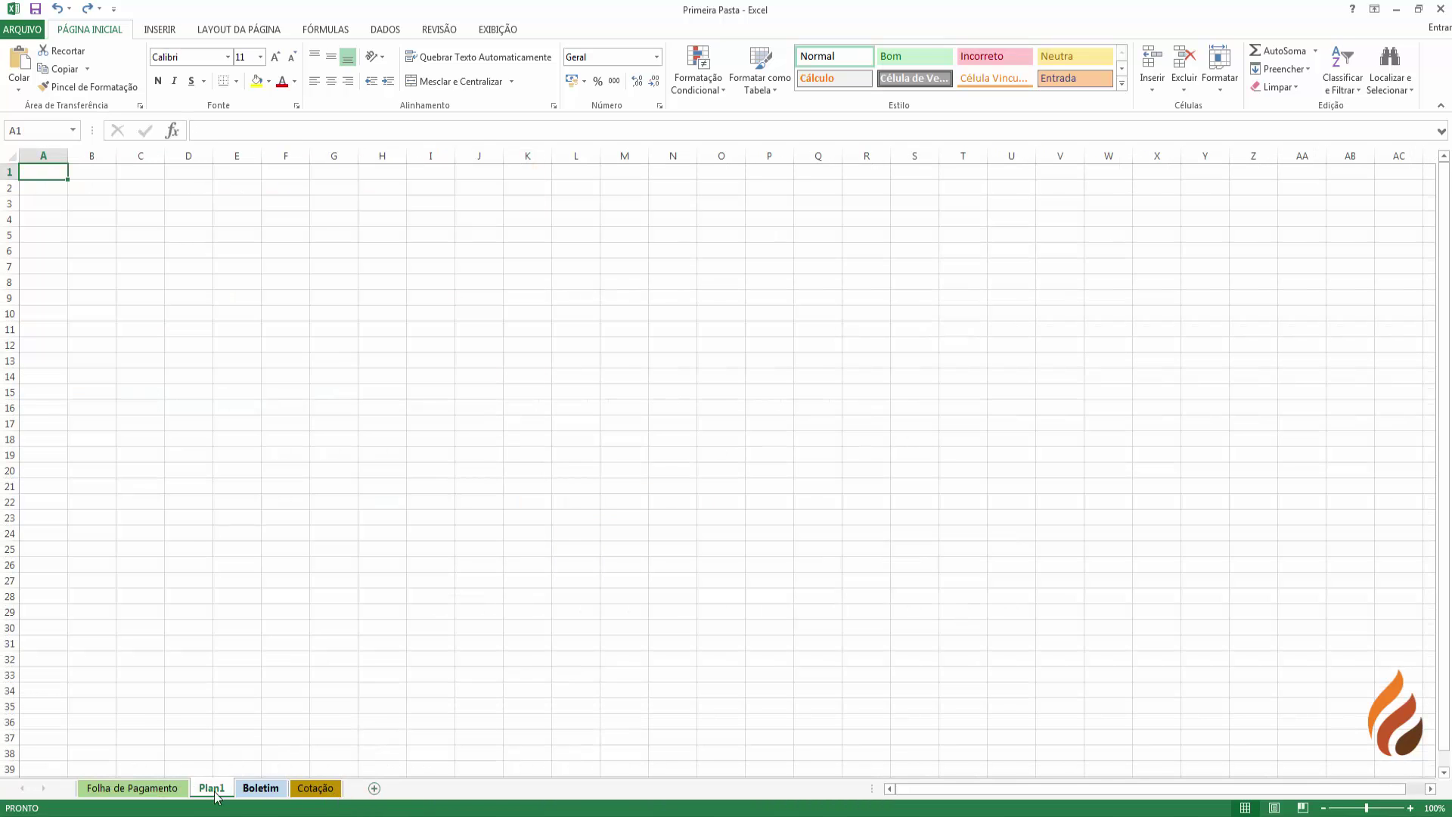
pyautogui.click(167, 789)
pyautogui.click(212, 789)
pyautogui.click(258, 788)
# - Browse the sheet tabs and drag Plan1 after Boletim
pyautogui.click(212, 789)
pyautogui.click(182, 789)
pyautogui.click(213, 788)
pyautogui.click(260, 789)
pyautogui.click(313, 788)
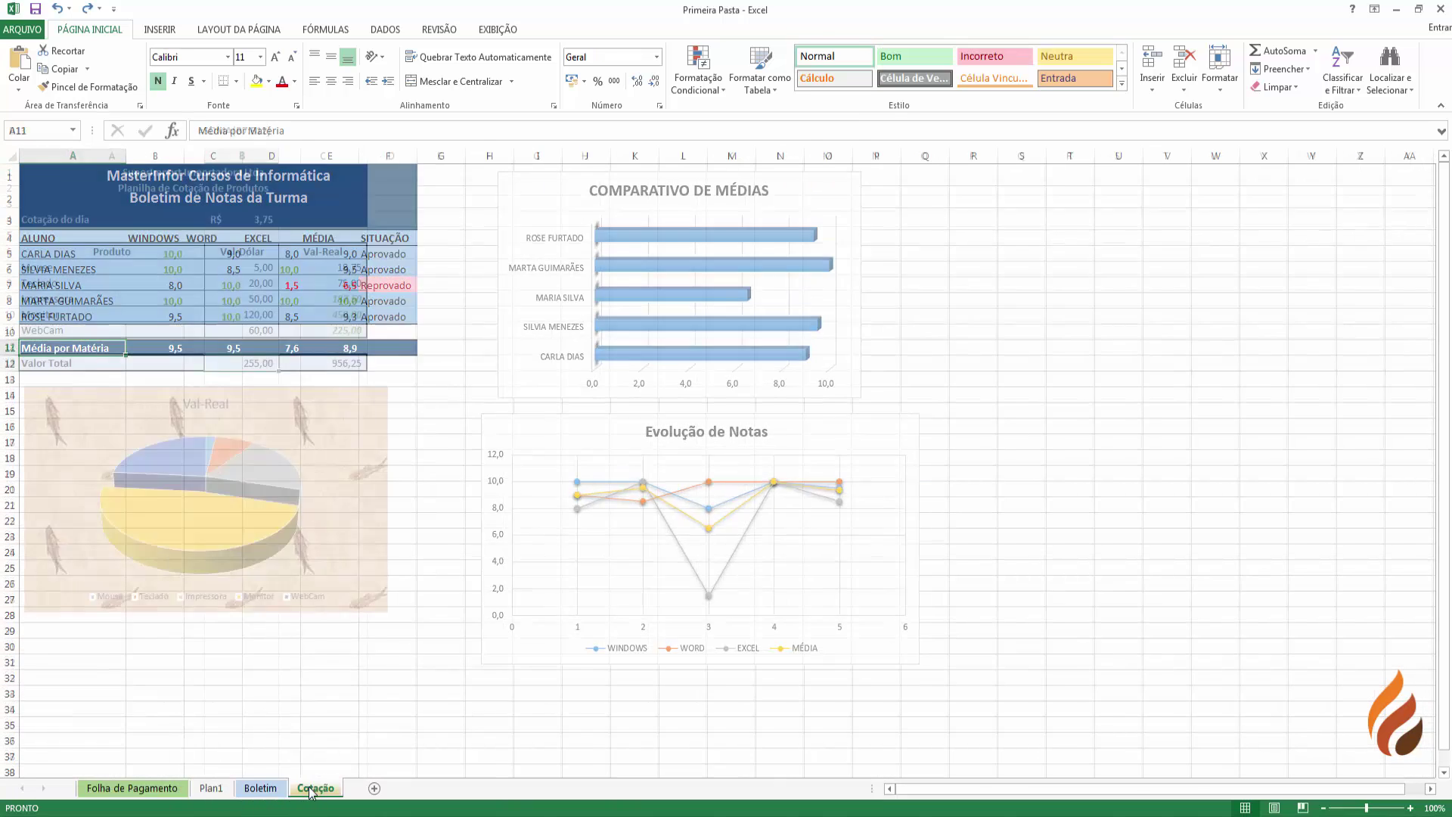
pyautogui.click(212, 790)
pyautogui.moveTo(282, 794)
pyautogui.mouseDown()
pyautogui.moveTo(297, 797)
pyautogui.moveTo(207, 794)
pyautogui.moveTo(286, 796)
pyautogui.mouseUp()
# - Arrange the tabs as Folha de Pagamento, Boletim, Cotação, with Plan1 kept last
pyautogui.click(136, 788)
pyautogui.click(285, 795)
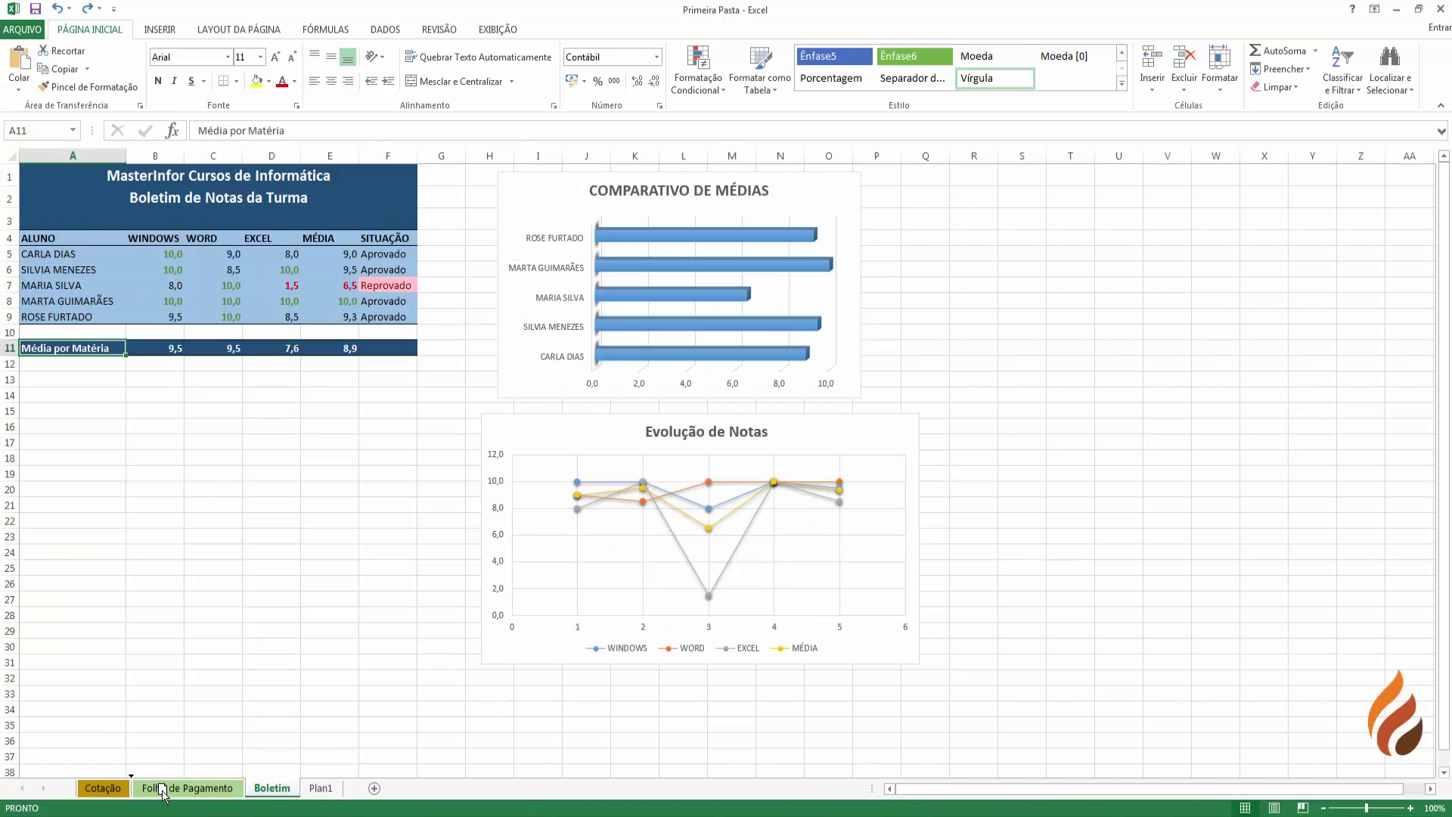
pyautogui.moveTo(163, 790); pyautogui.dragTo(295, 794)
pyautogui.moveTo(173, 788); pyautogui.dragTo(114, 790)
pyautogui.click(268, 789)
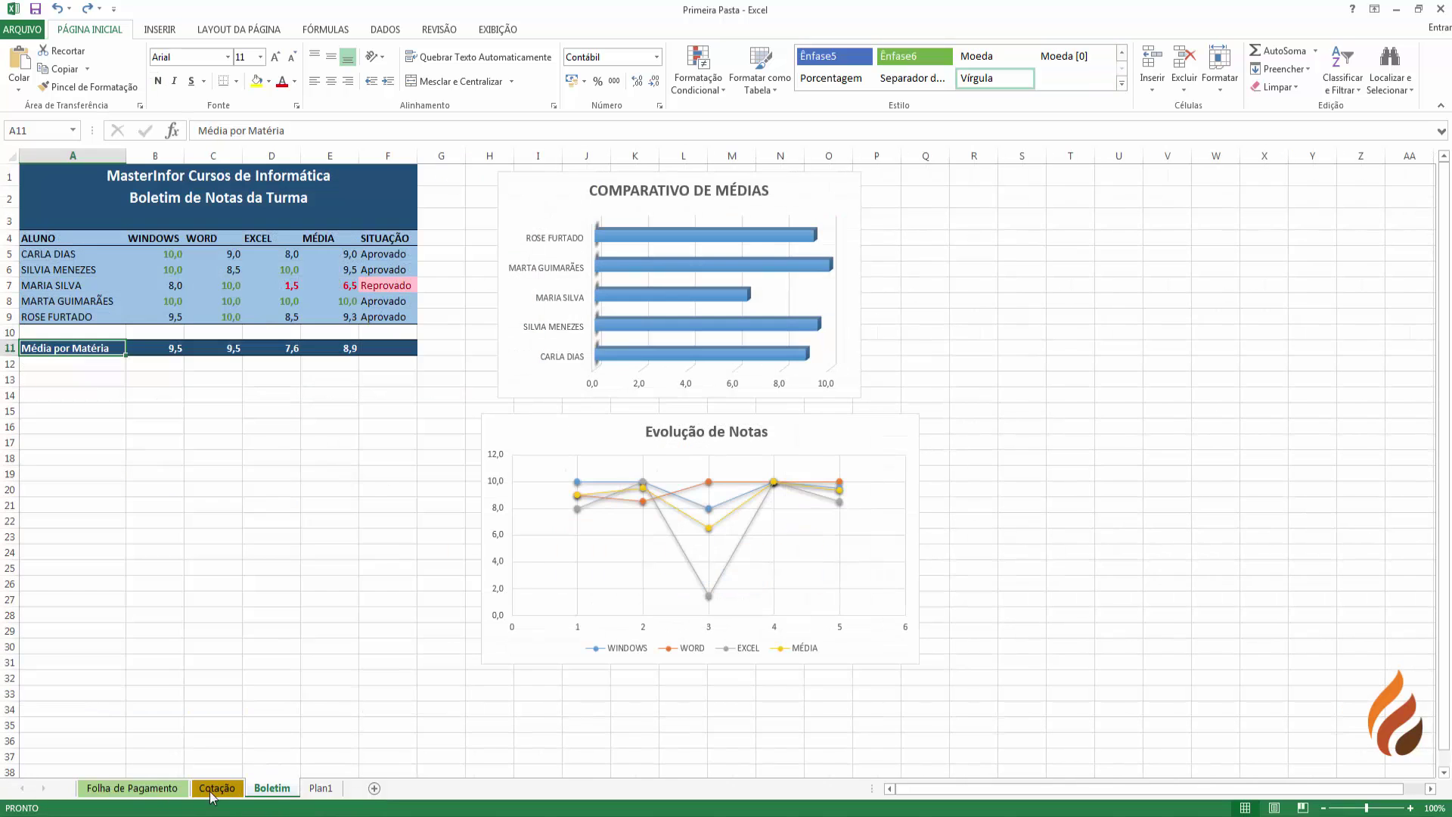
pyautogui.moveTo(212, 797); pyautogui.dragTo(209, 798)
pyautogui.click(139, 790)
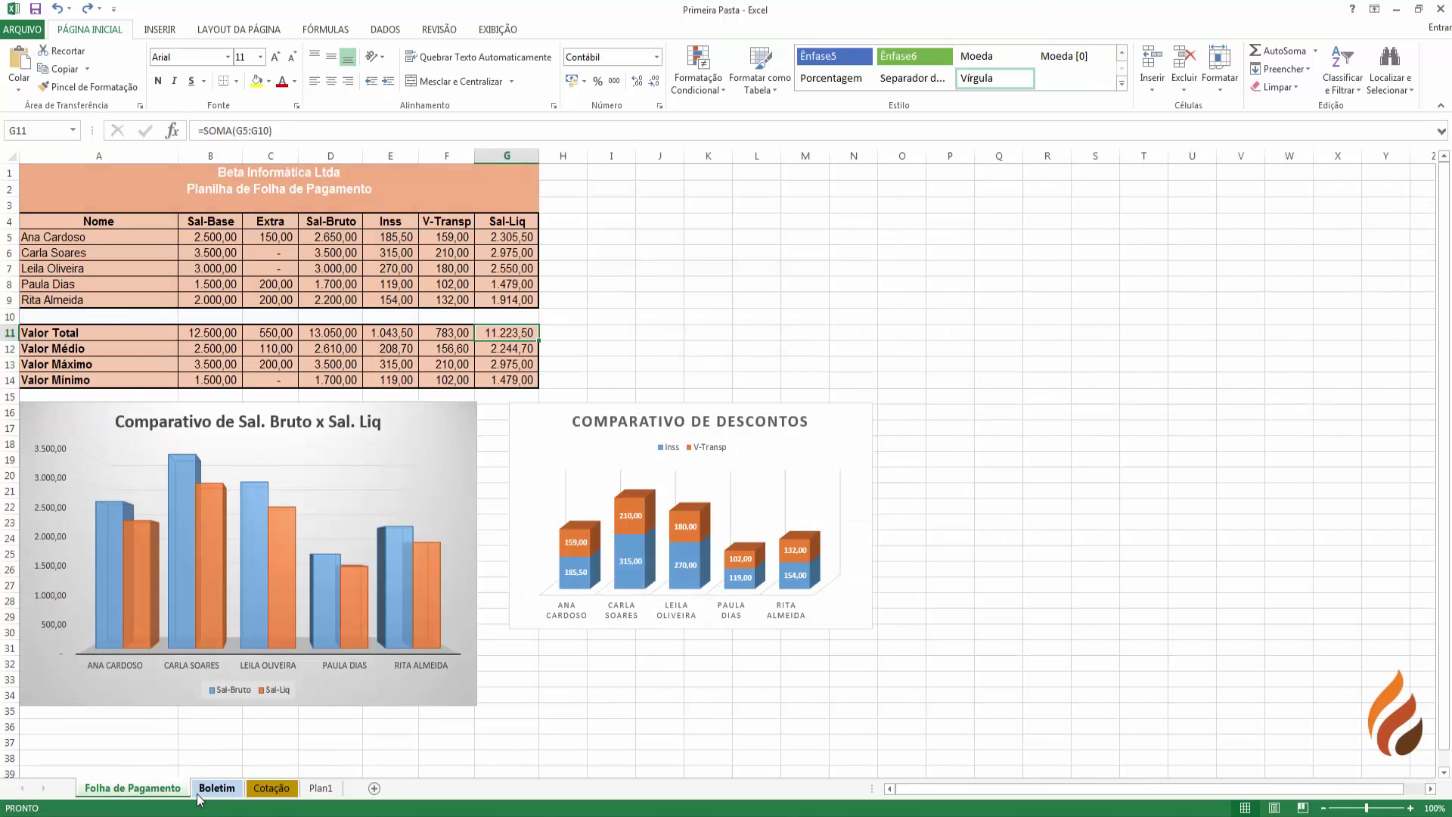
pyautogui.click(199, 796)
pyautogui.click(257, 790)
pyautogui.click(304, 790)
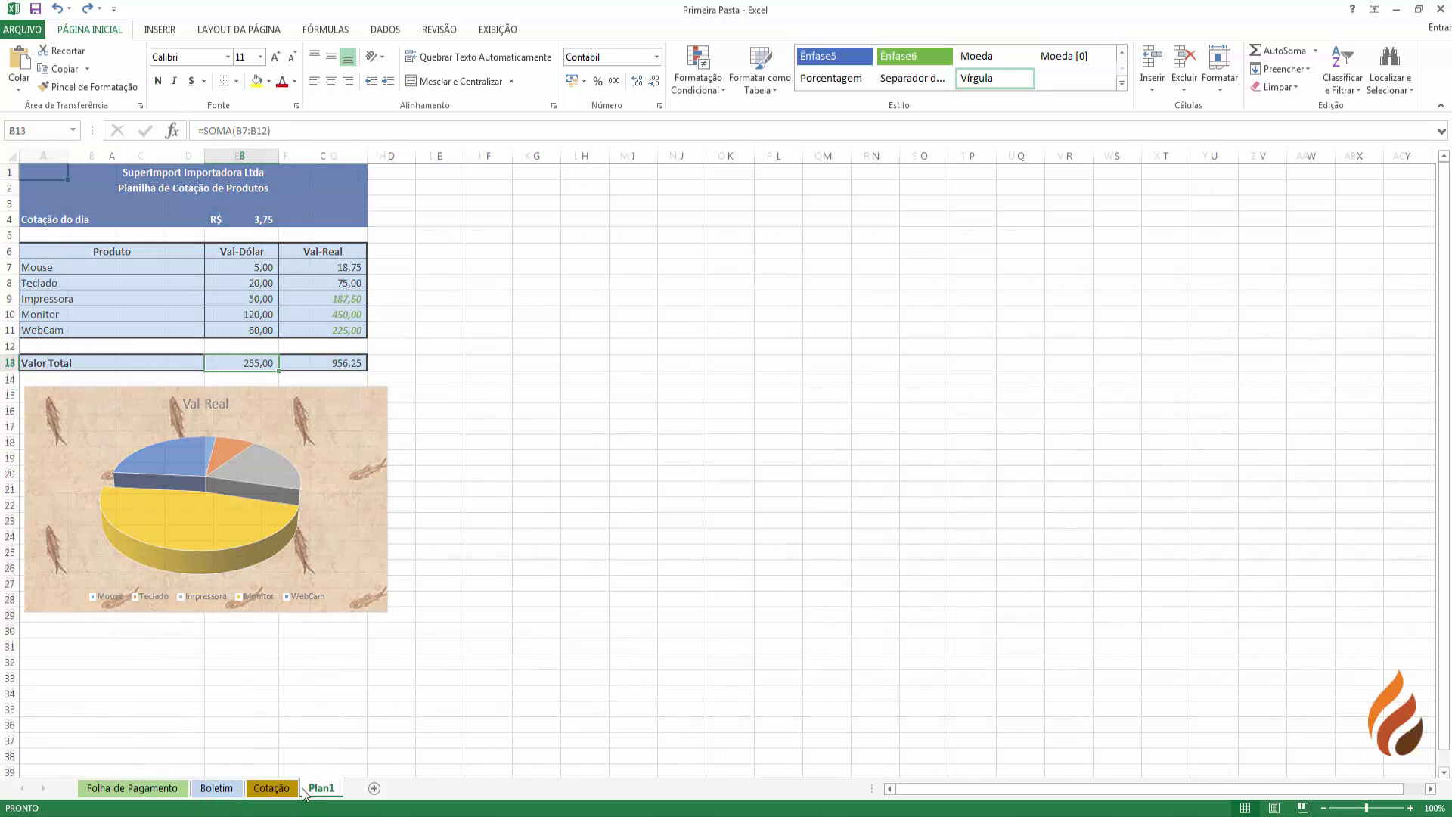
pyautogui.moveTo(304, 792); pyautogui.dragTo(354, 792)
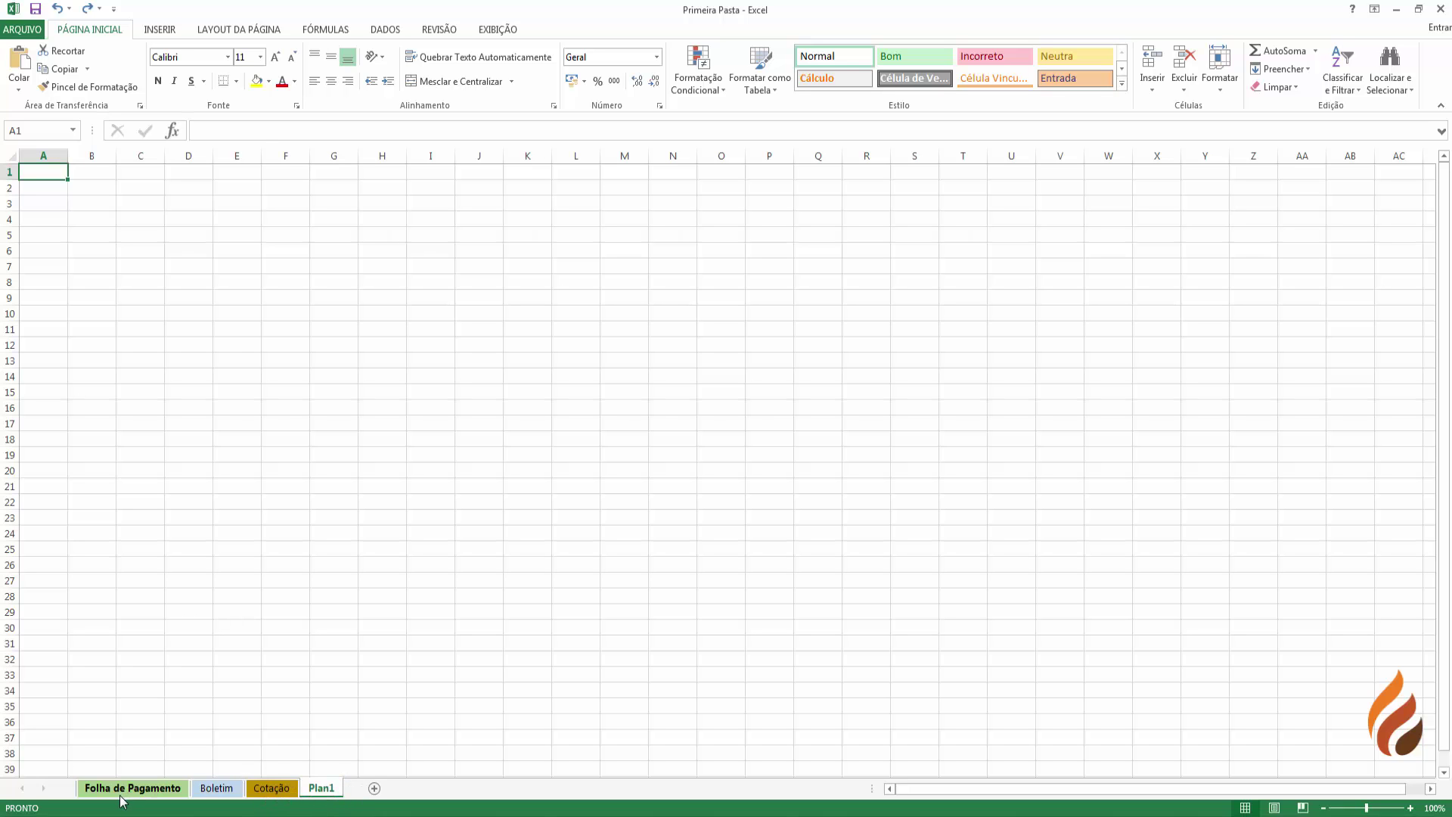
# - Copy the Folha de Pagamento header cells A4:G4, Nome to Sal-Liq, then go to Plan1
pyautogui.click(120, 796)
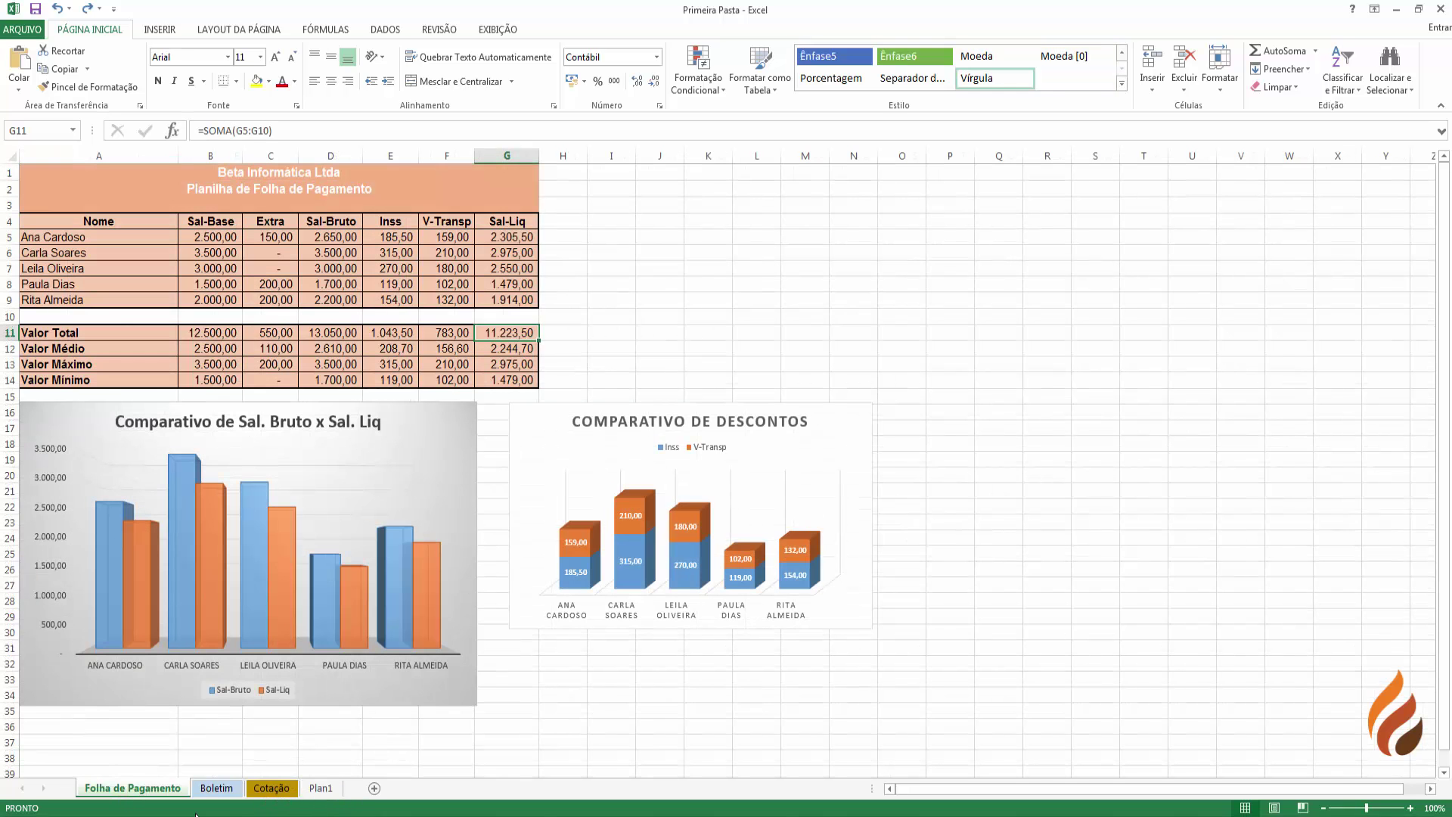
pyautogui.click(62, 222)
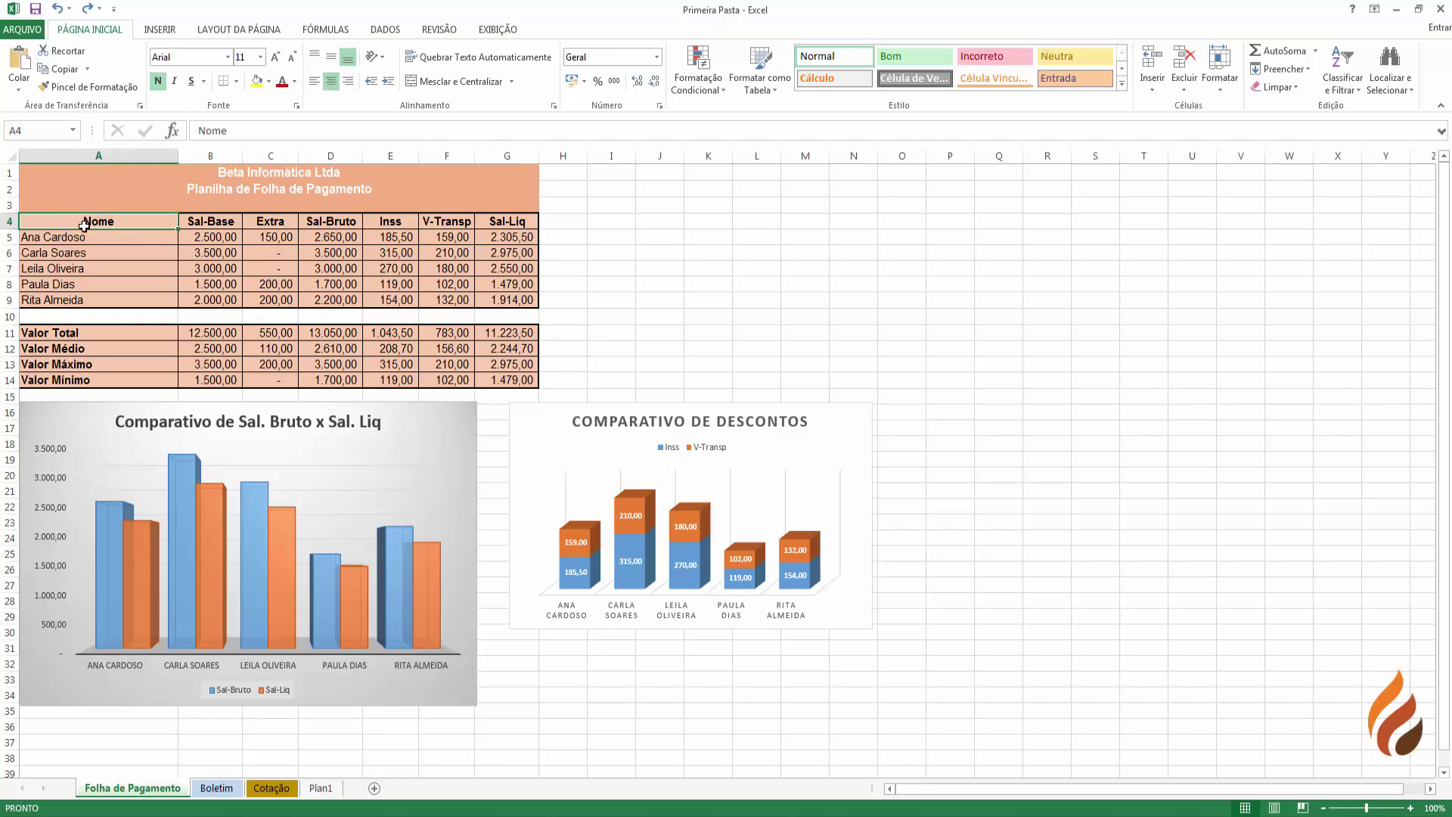
pyautogui.moveTo(104, 225); pyautogui.dragTo(529, 231)
pyautogui.hotkey('ctrl', 'c')
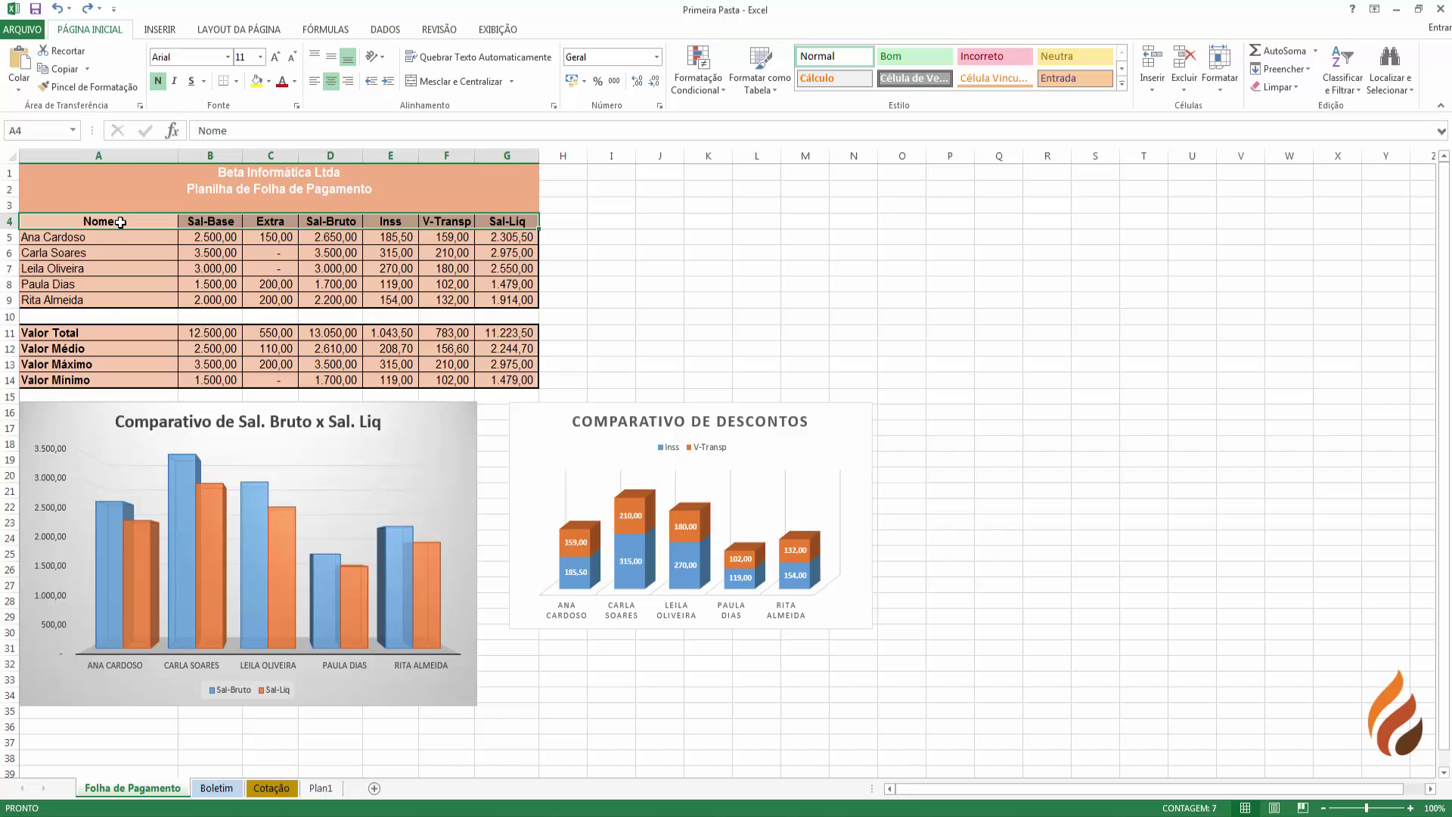
pyautogui.rightClick(120, 221)
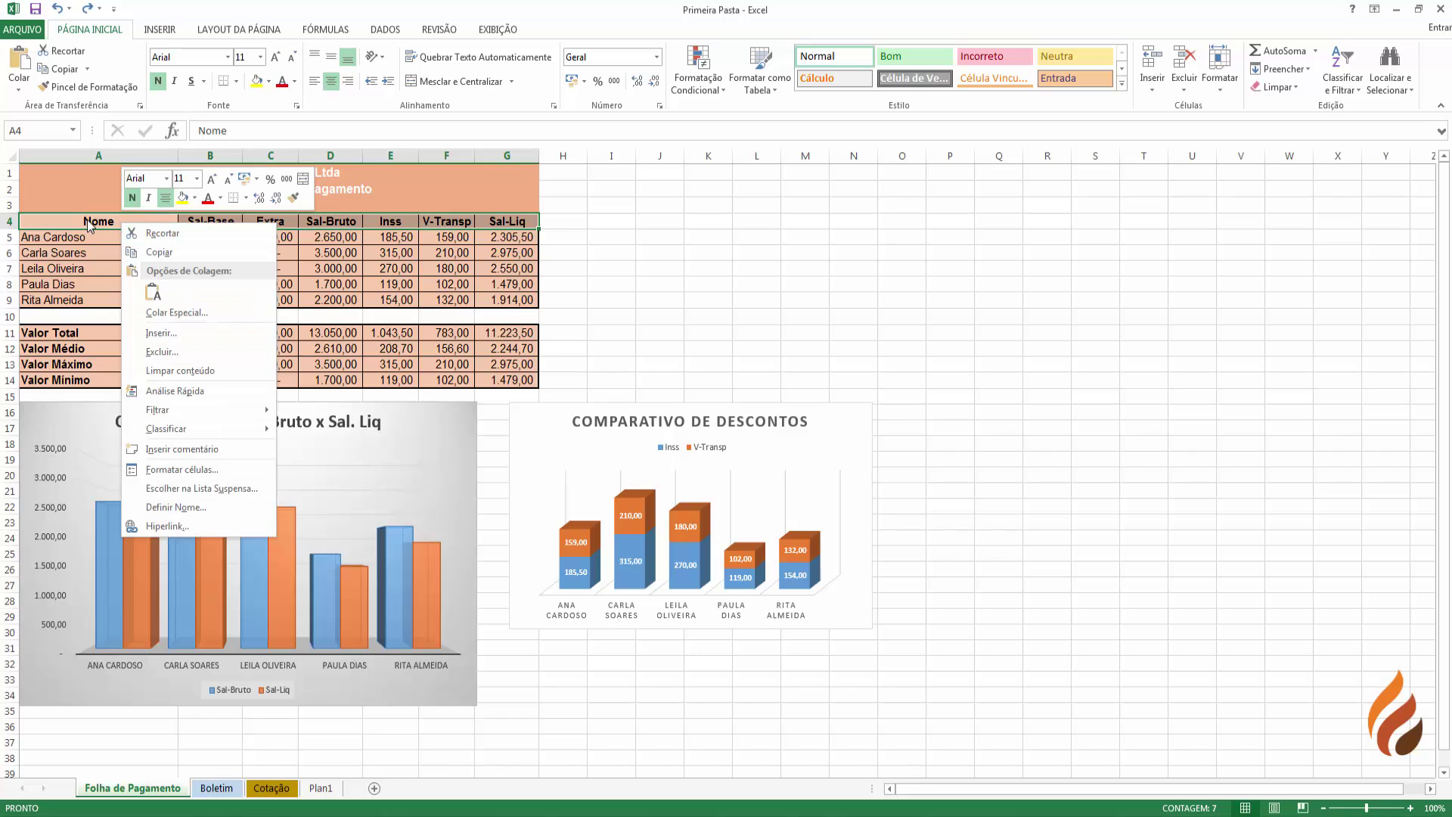
pyautogui.click(89, 224)
pyautogui.moveTo(89, 222); pyautogui.dragTo(514, 225)
pyautogui.click(60, 68)
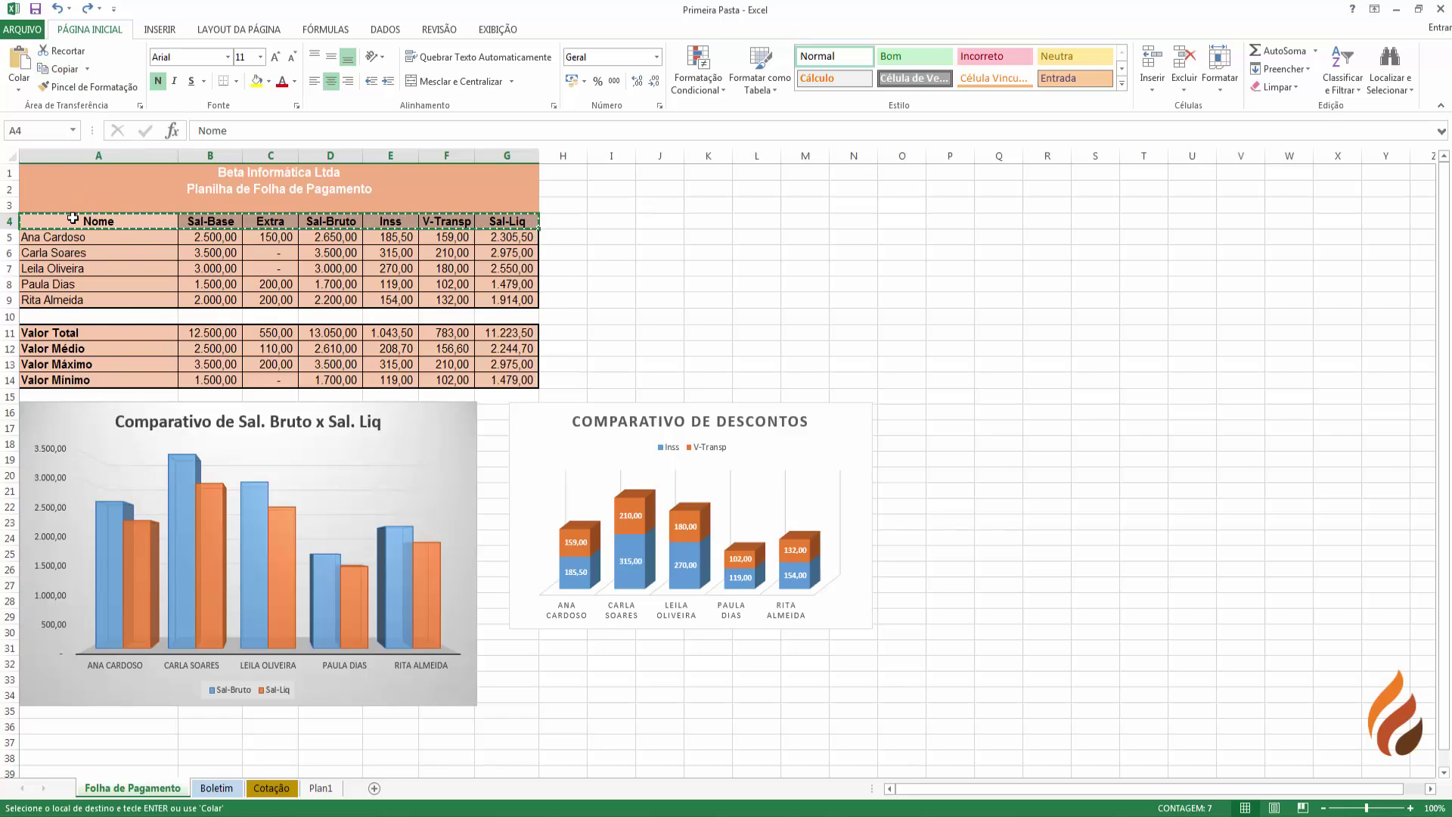
pyautogui.rightClick(72, 220)
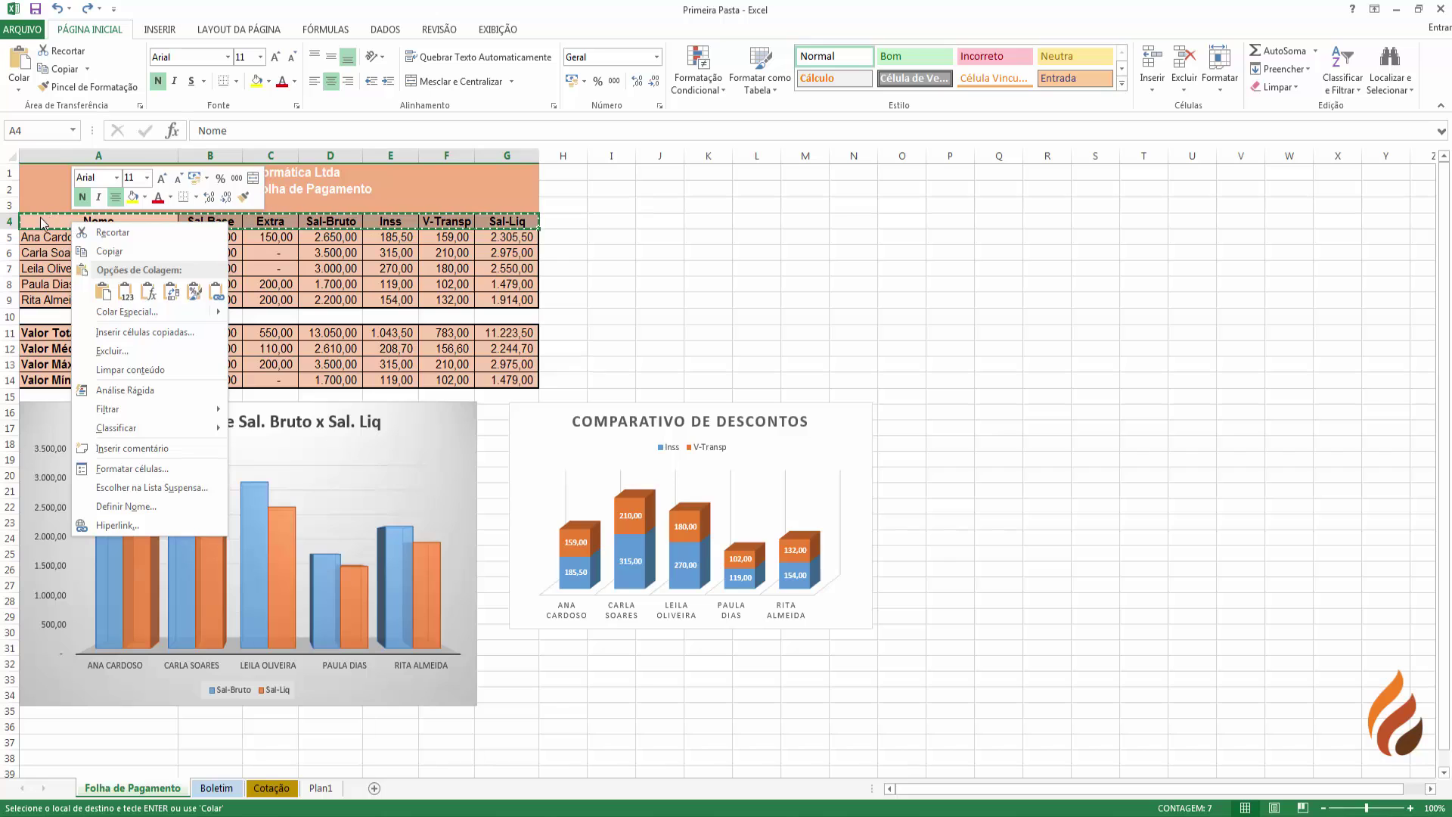
pyautogui.click(43, 224)
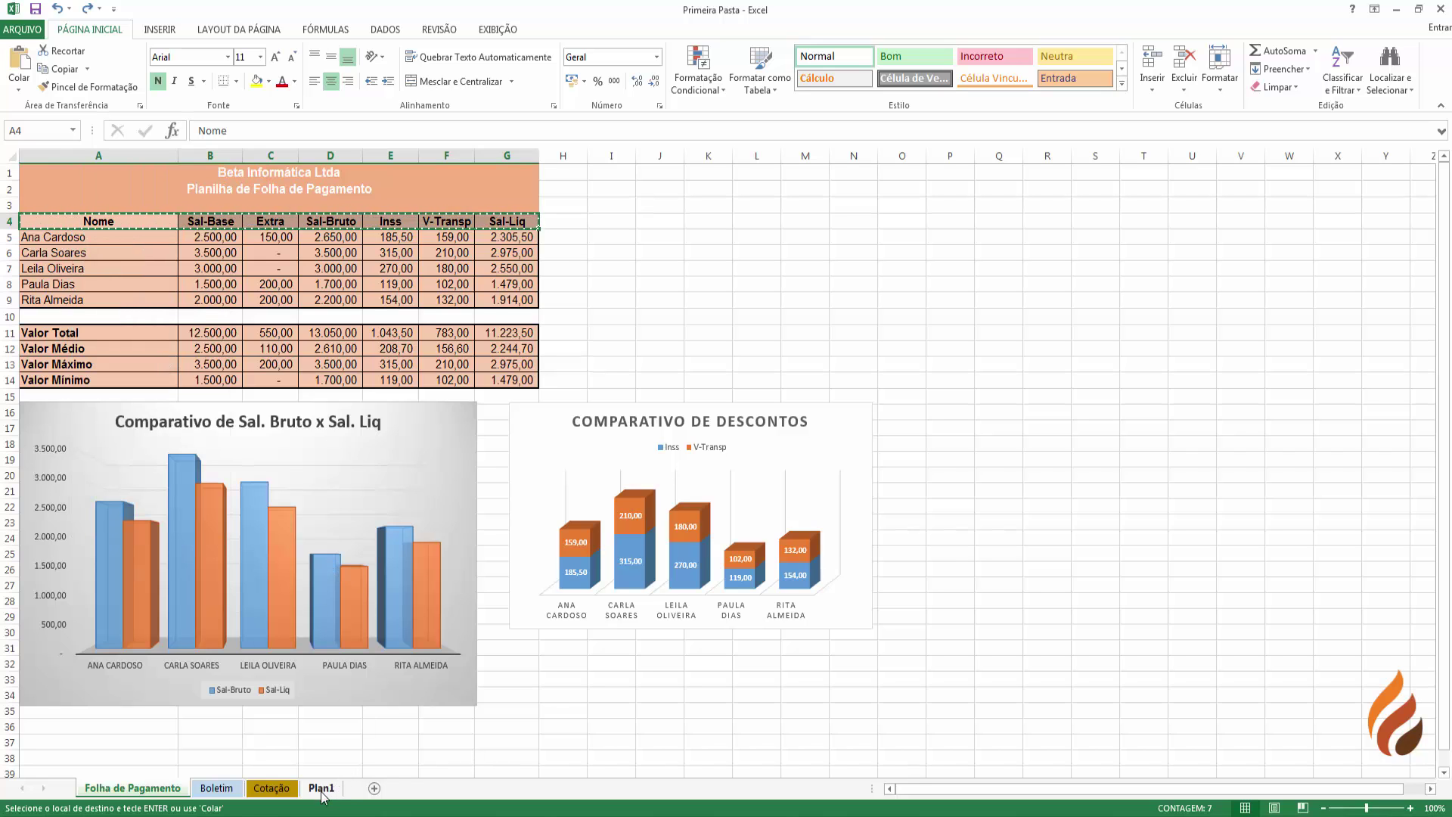
pyautogui.click(322, 788)
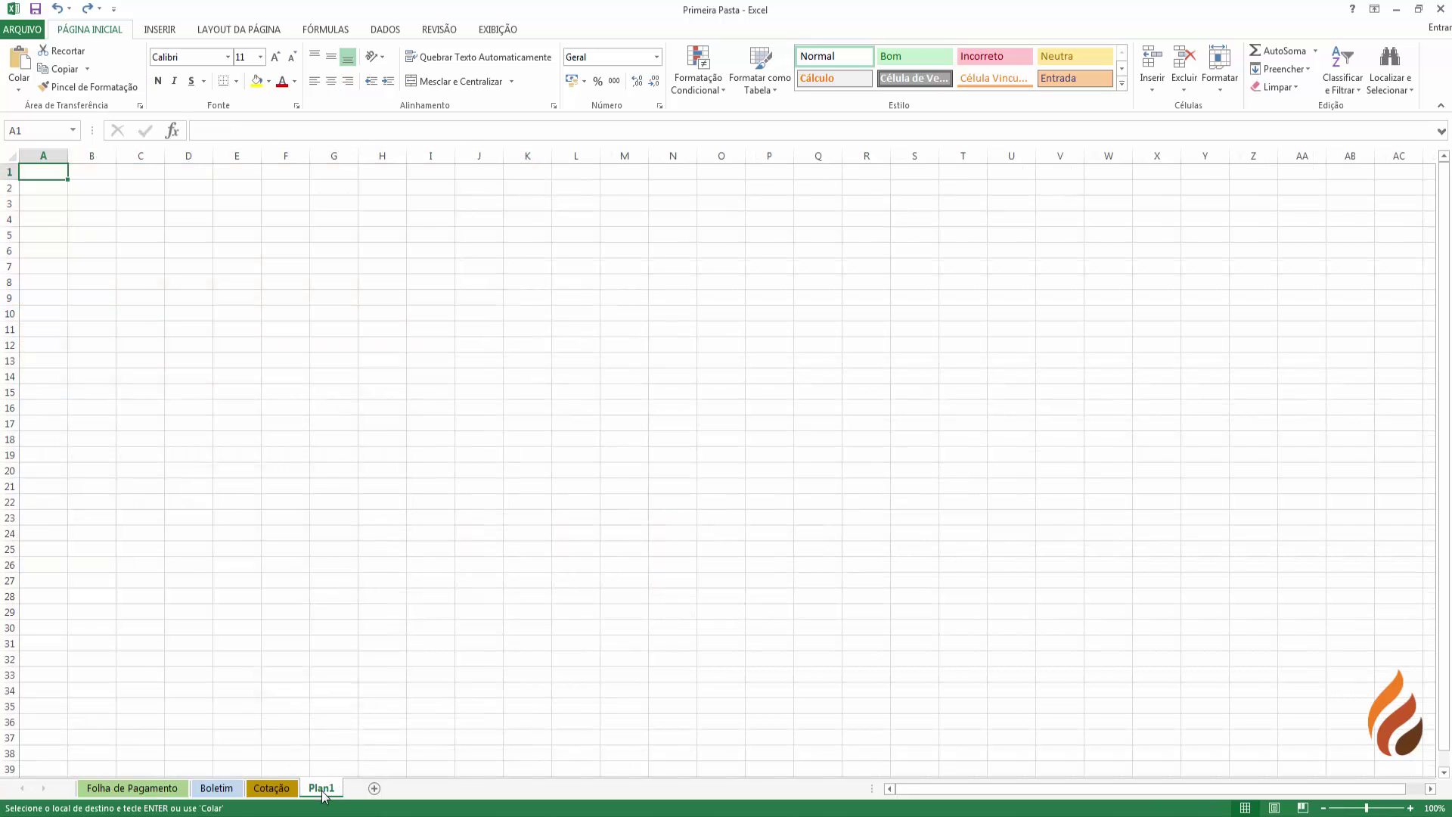
# - Paste the copied headers into C5 of Plan1 using the Valores paste option
pyautogui.click(145, 234)
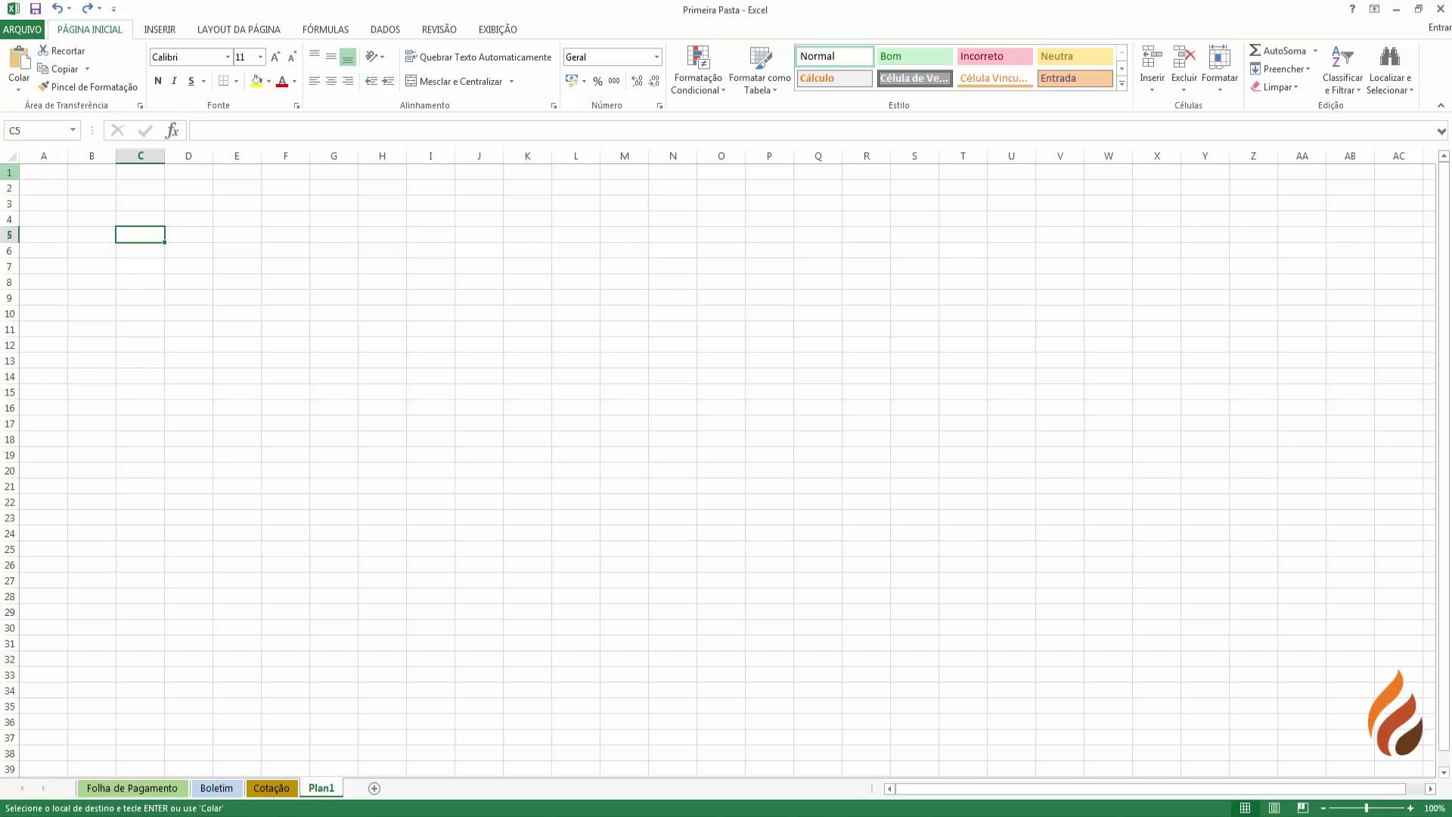
pyautogui.rightClick(137, 236)
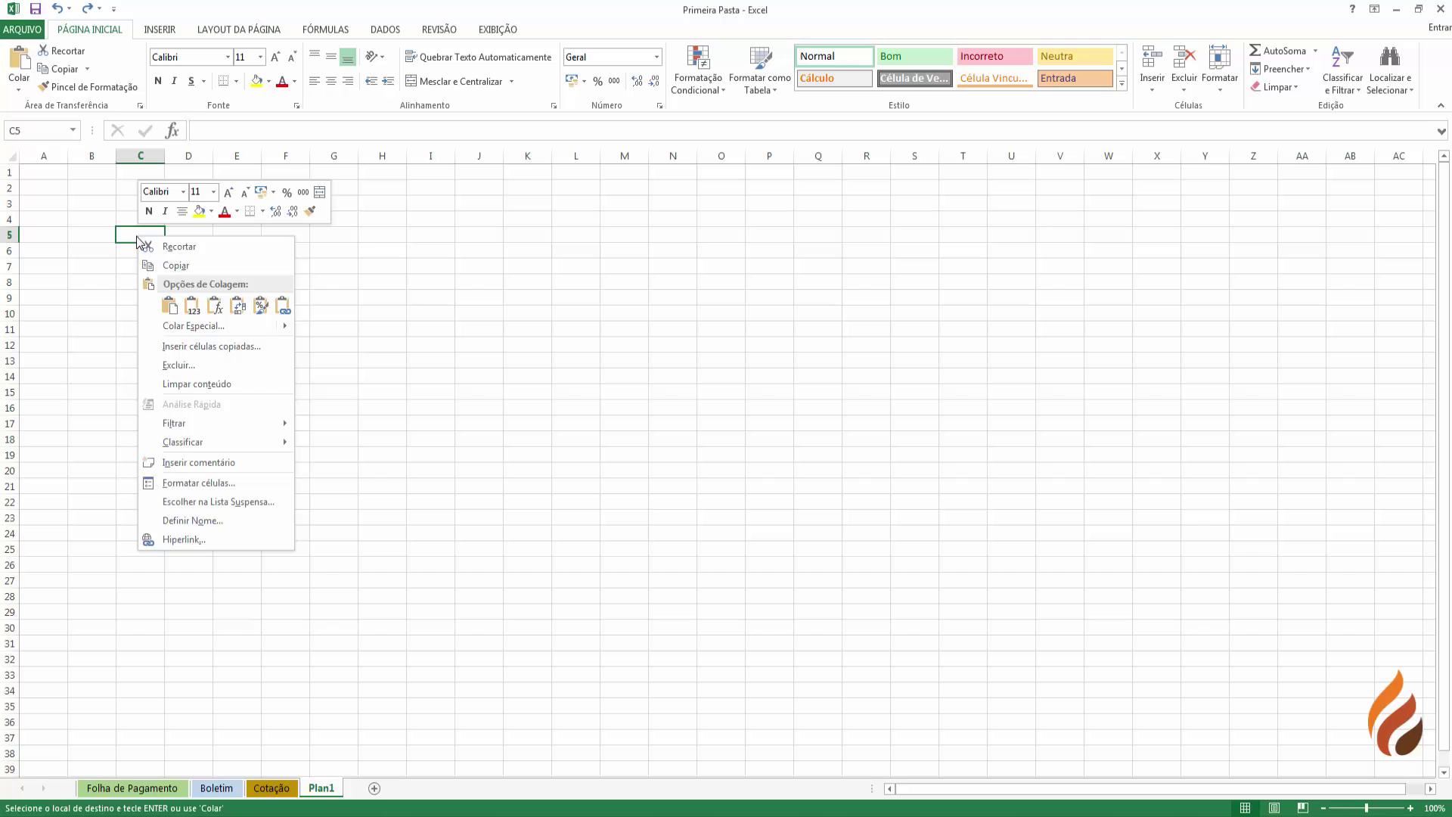
pyautogui.click(167, 306)
pyautogui.click(168, 306)
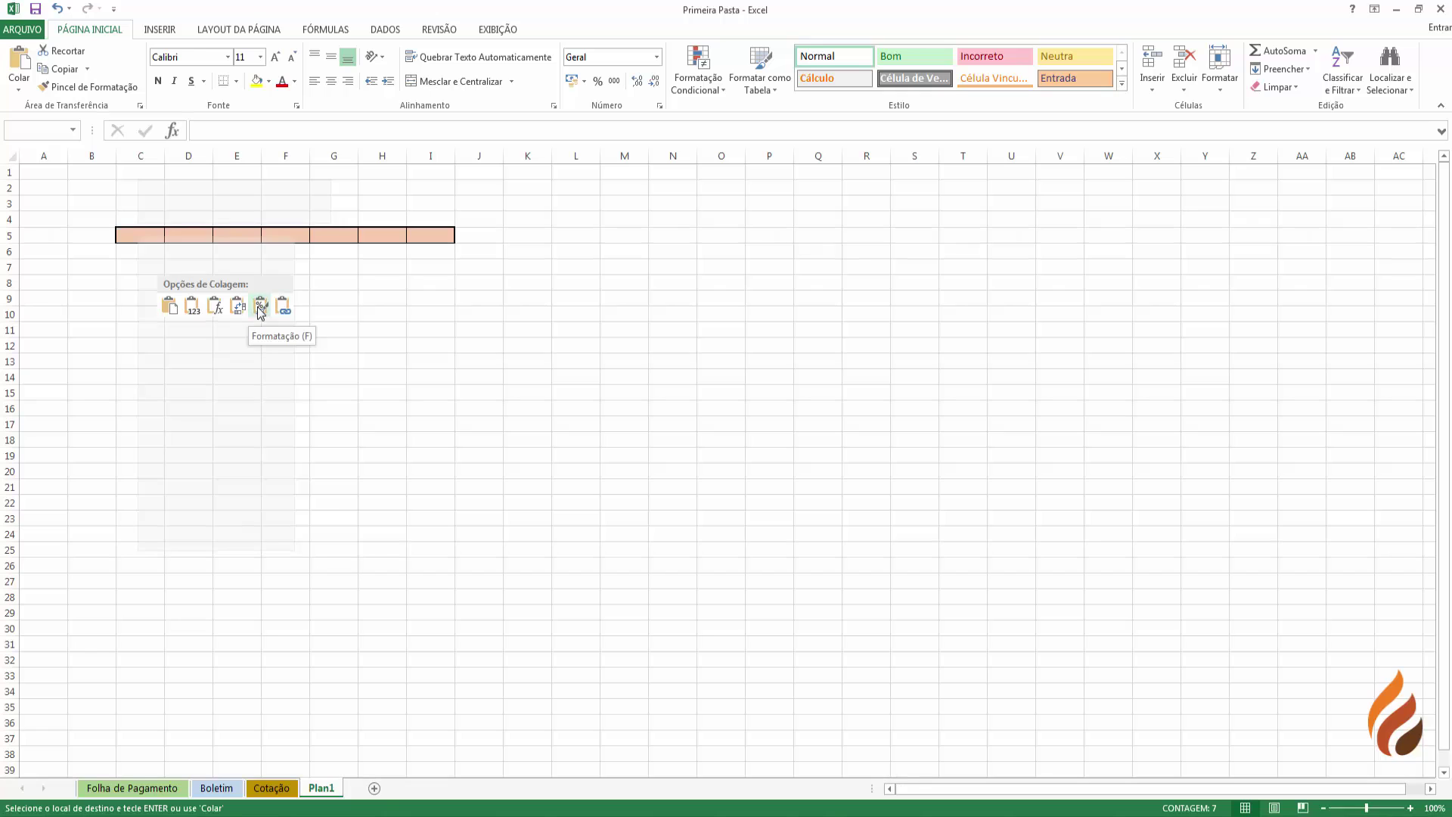
pyautogui.click(192, 306)
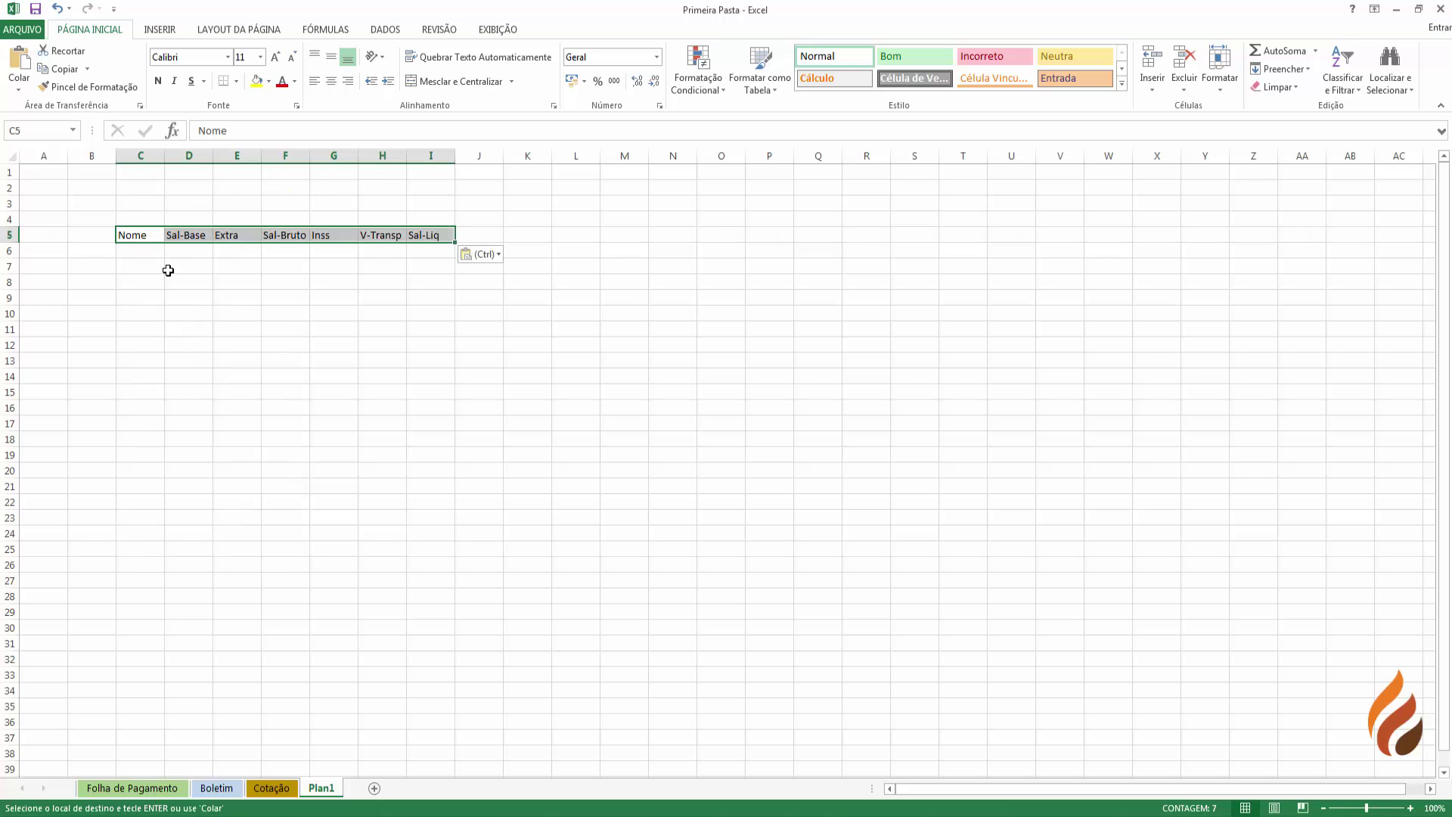
# - Copy the payroll summary block B11:G14 on Folha de Pagamento
pyautogui.click(126, 788)
pyautogui.moveTo(214, 237); pyautogui.dragTo(529, 380)
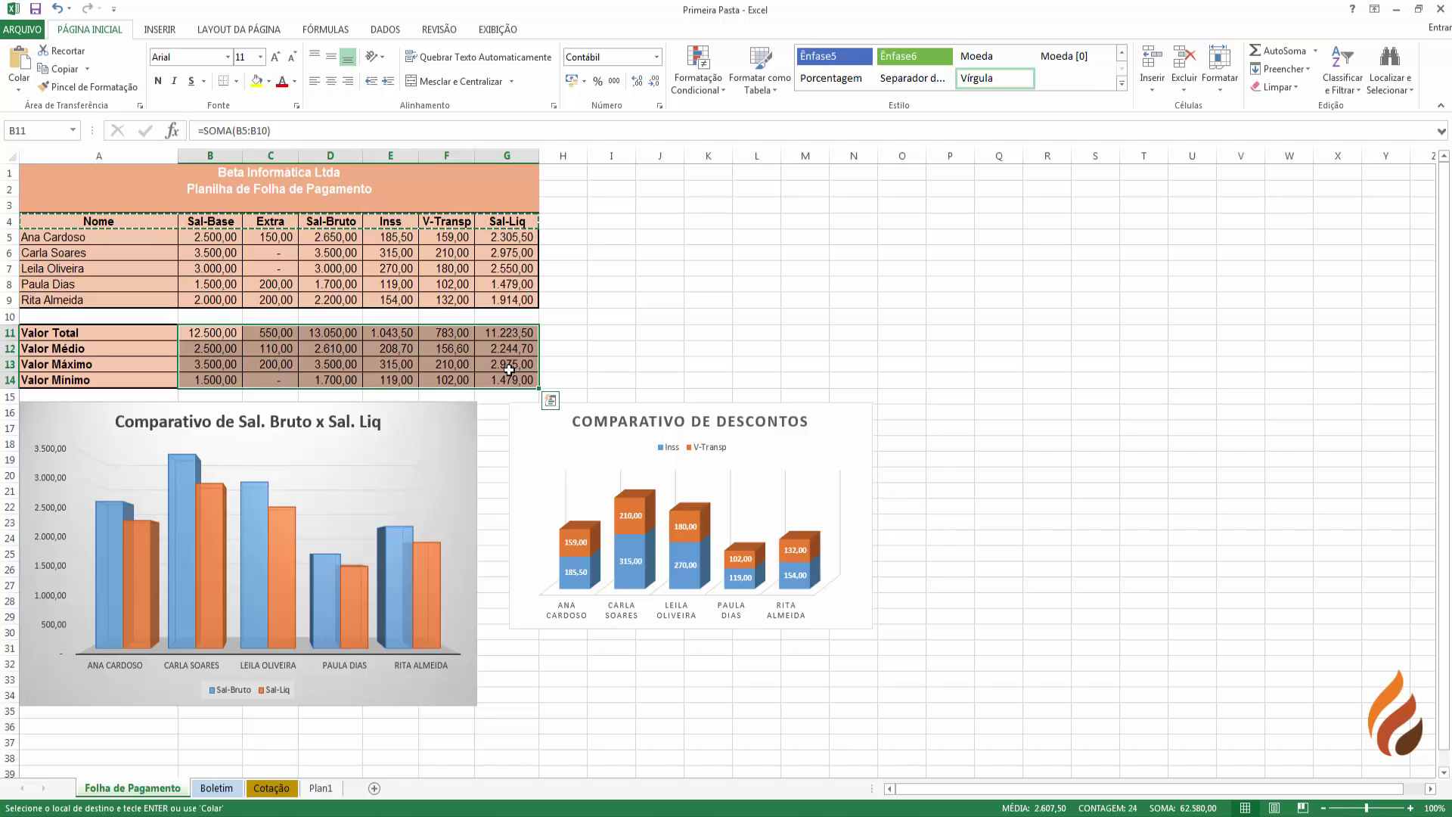
pyautogui.click(213, 347)
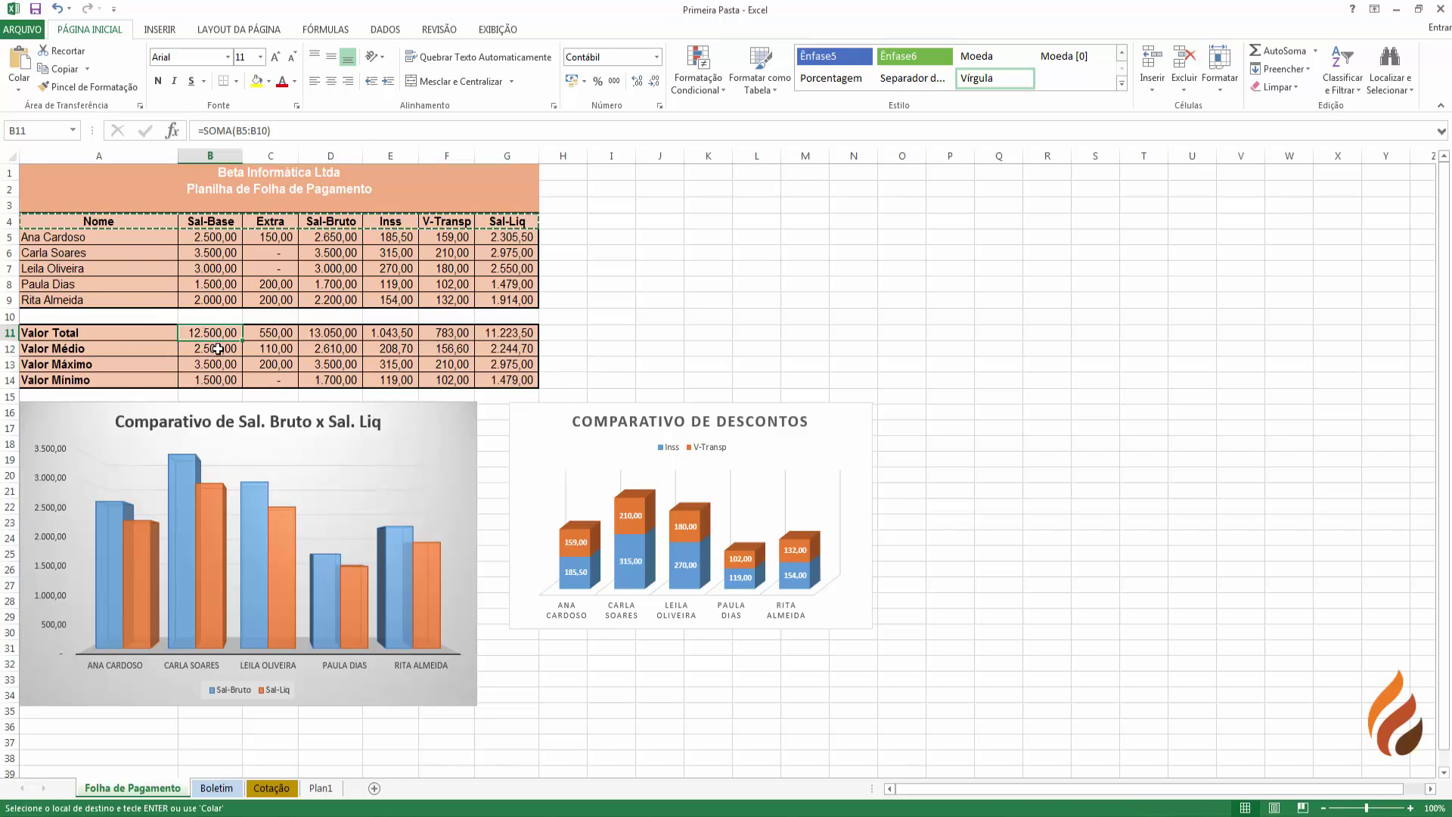
pyautogui.click(214, 366)
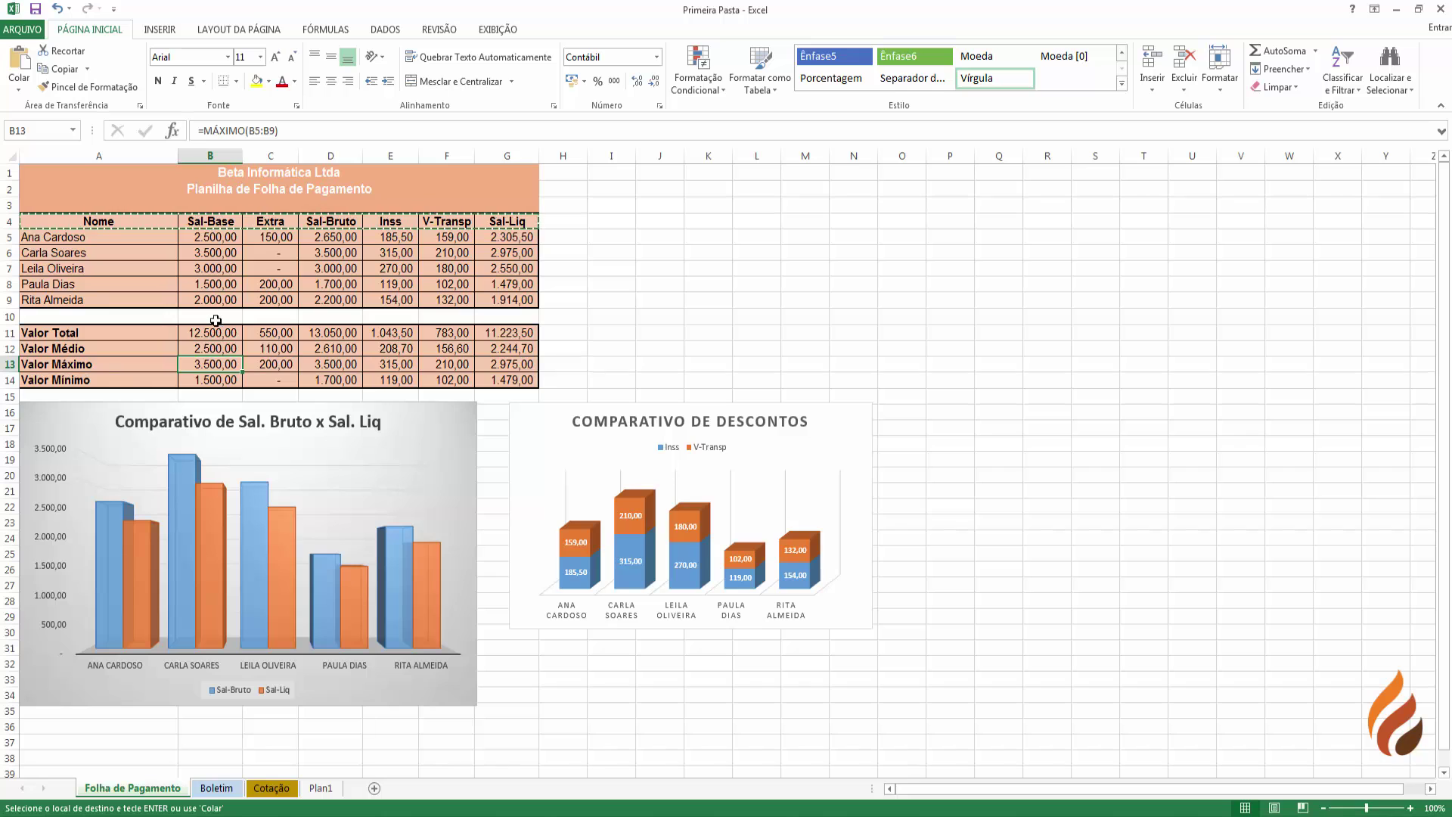
pyautogui.moveTo(209, 332); pyautogui.dragTo(503, 382)
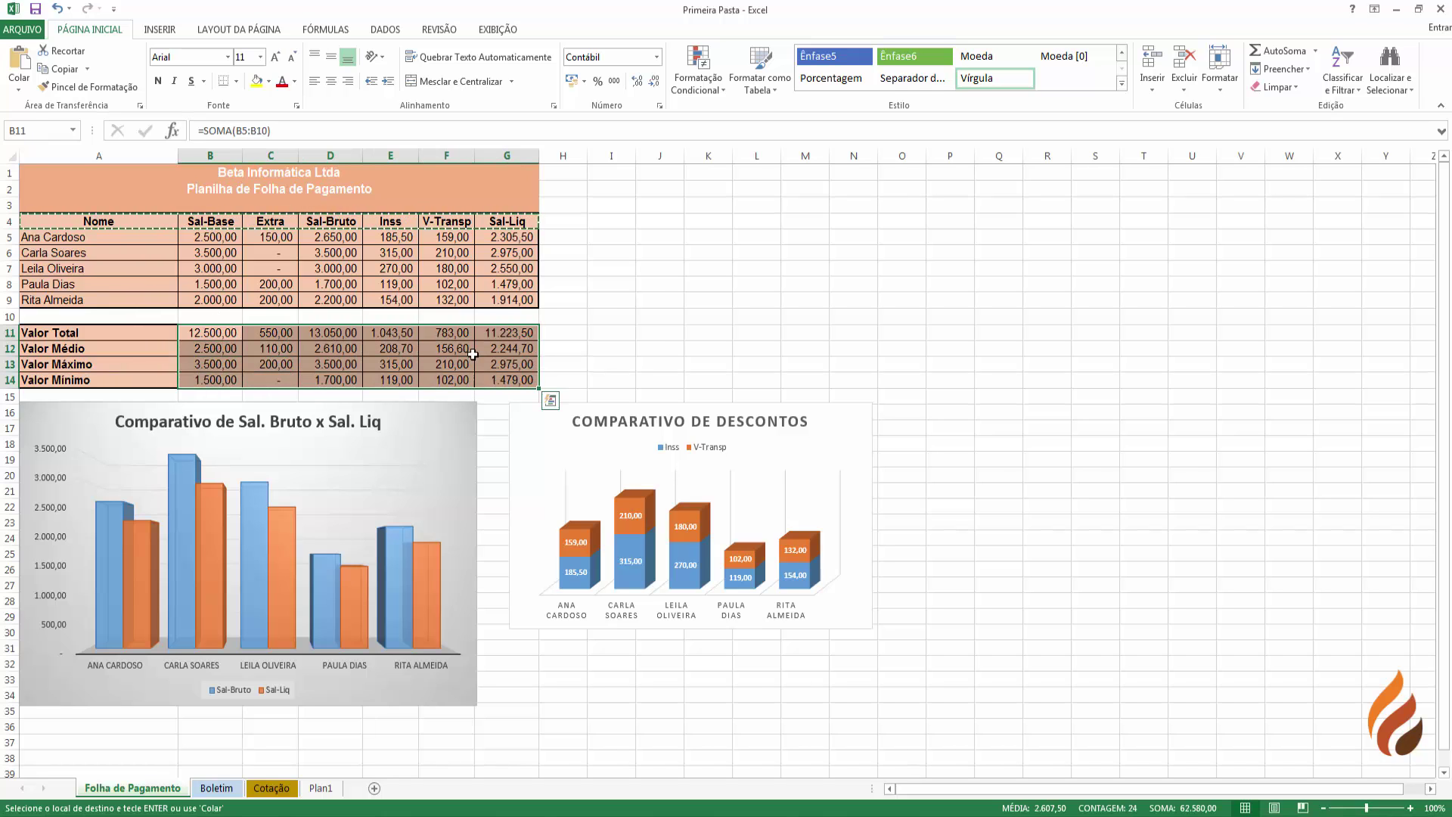
pyautogui.rightClick(476, 356)
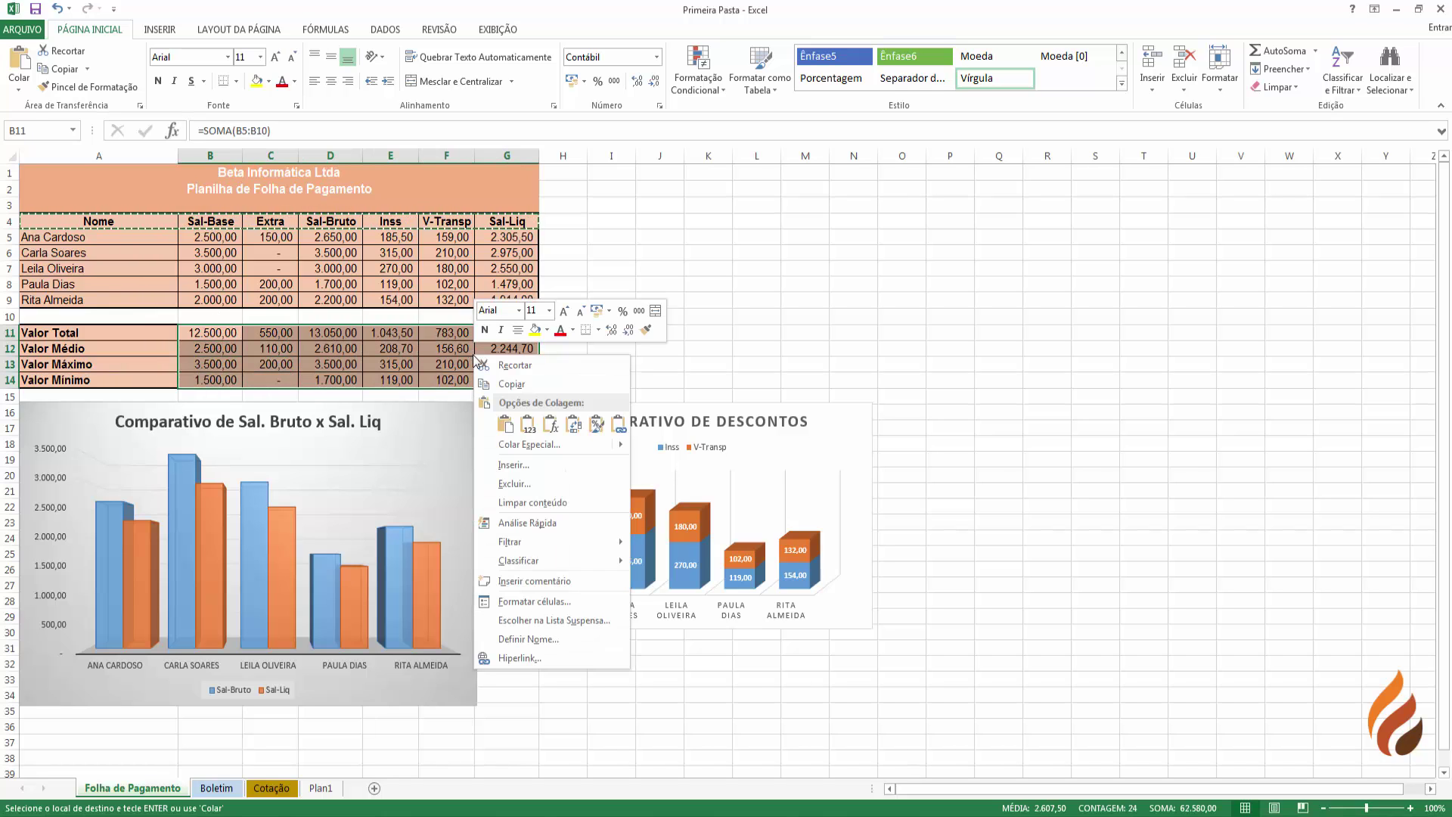
pyautogui.click(510, 385)
# - Paste the summary values into C9 of Plan1 and inspect the results in C9:H12
pyautogui.click(320, 788)
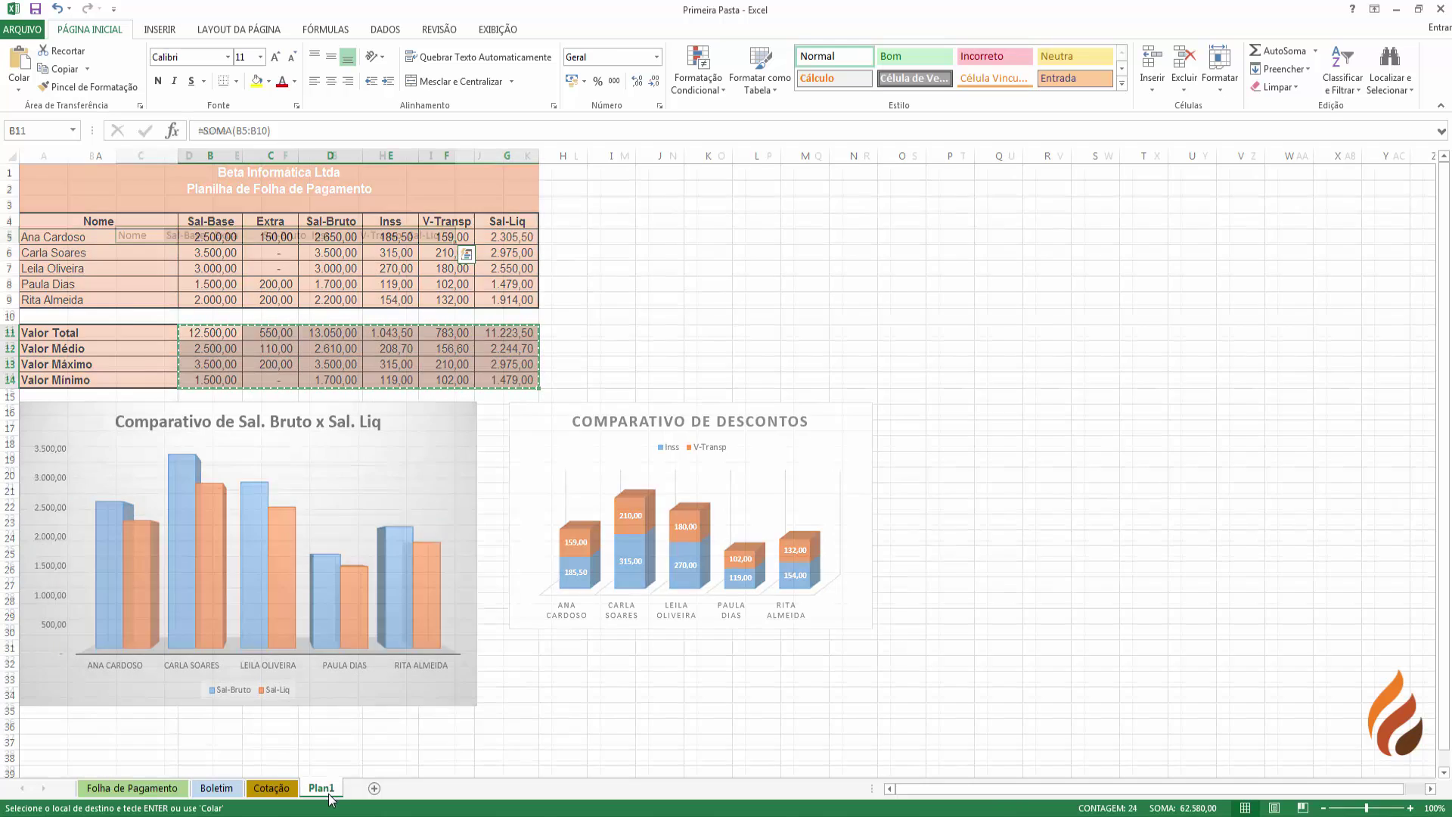
pyautogui.click(146, 300)
pyautogui.rightClick(146, 300)
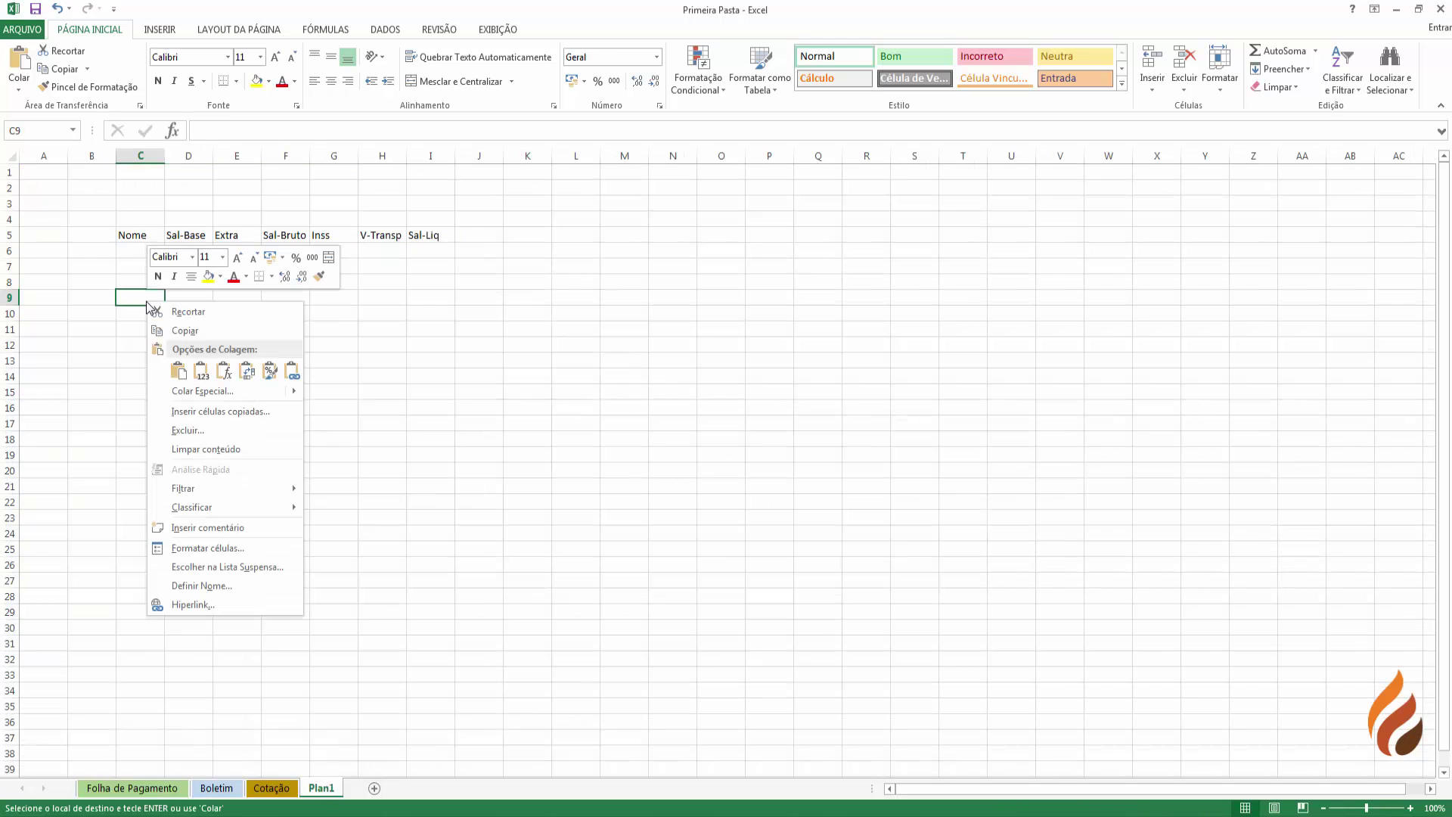
pyautogui.click(204, 373)
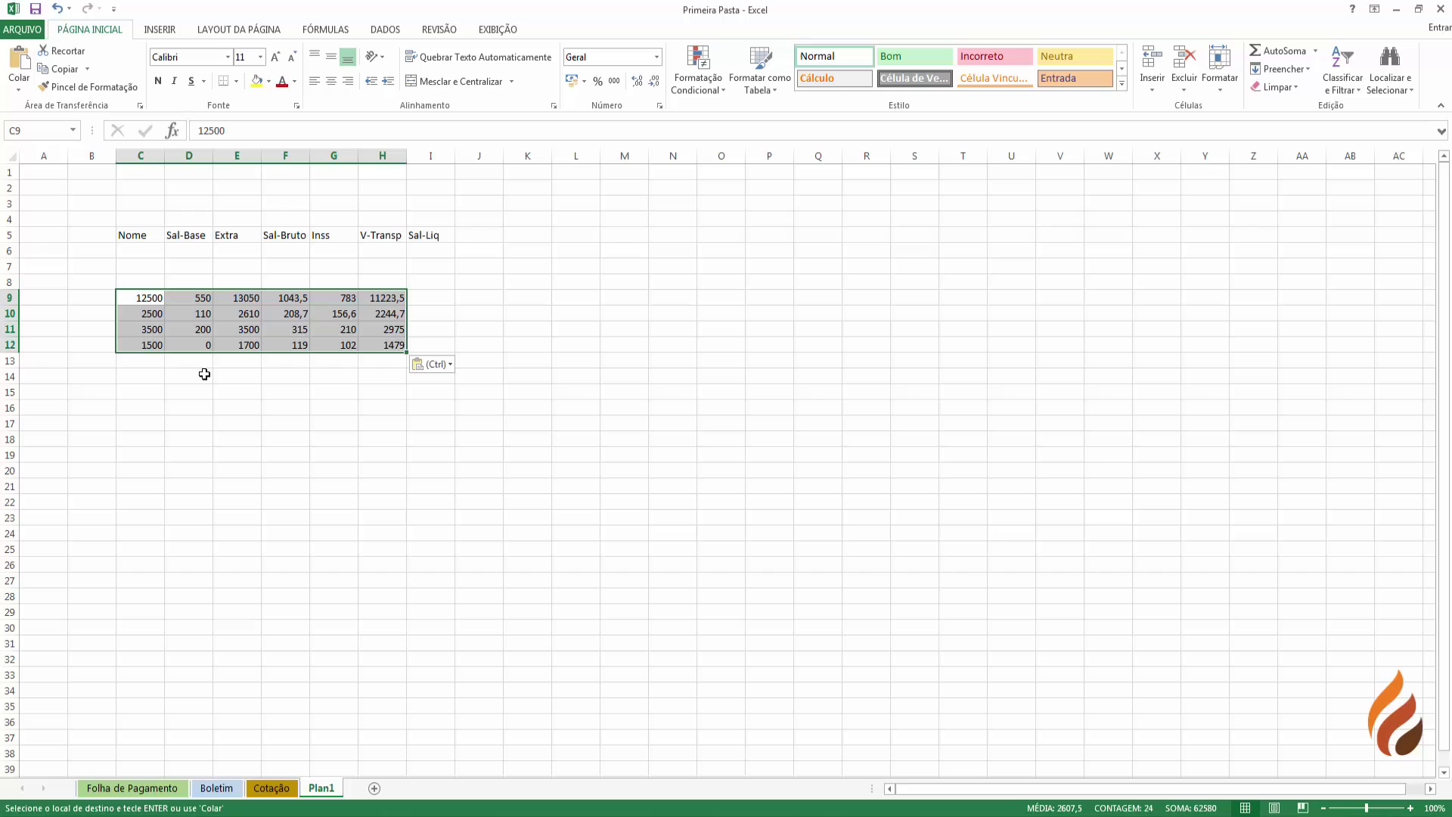
pyautogui.click(146, 299)
pyautogui.click(146, 316)
pyautogui.click(146, 331)
pyautogui.click(148, 344)
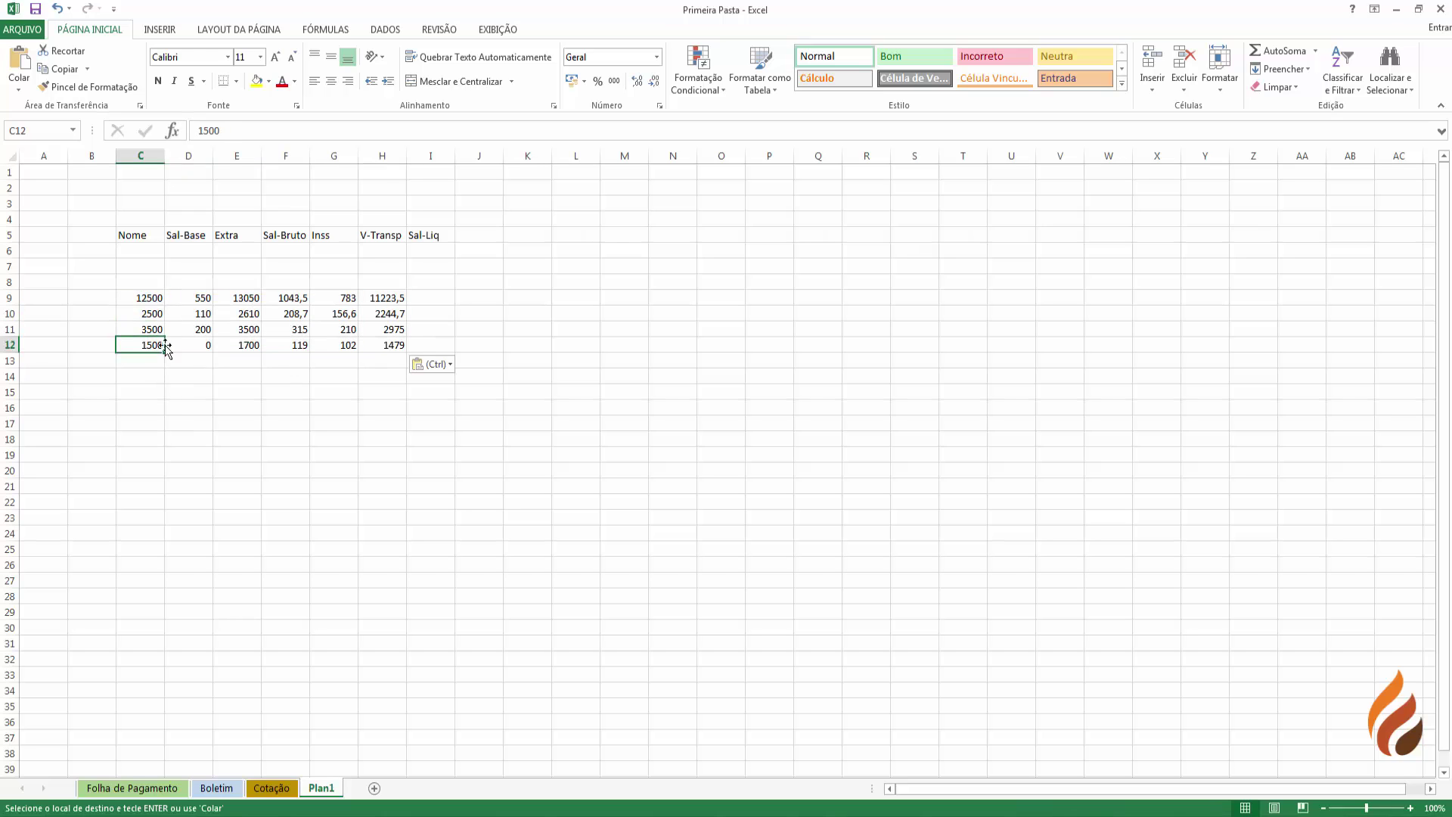
pyautogui.click(189, 345)
pyautogui.click(195, 299)
pyautogui.click(244, 300)
pyautogui.click(288, 299)
pyautogui.click(349, 300)
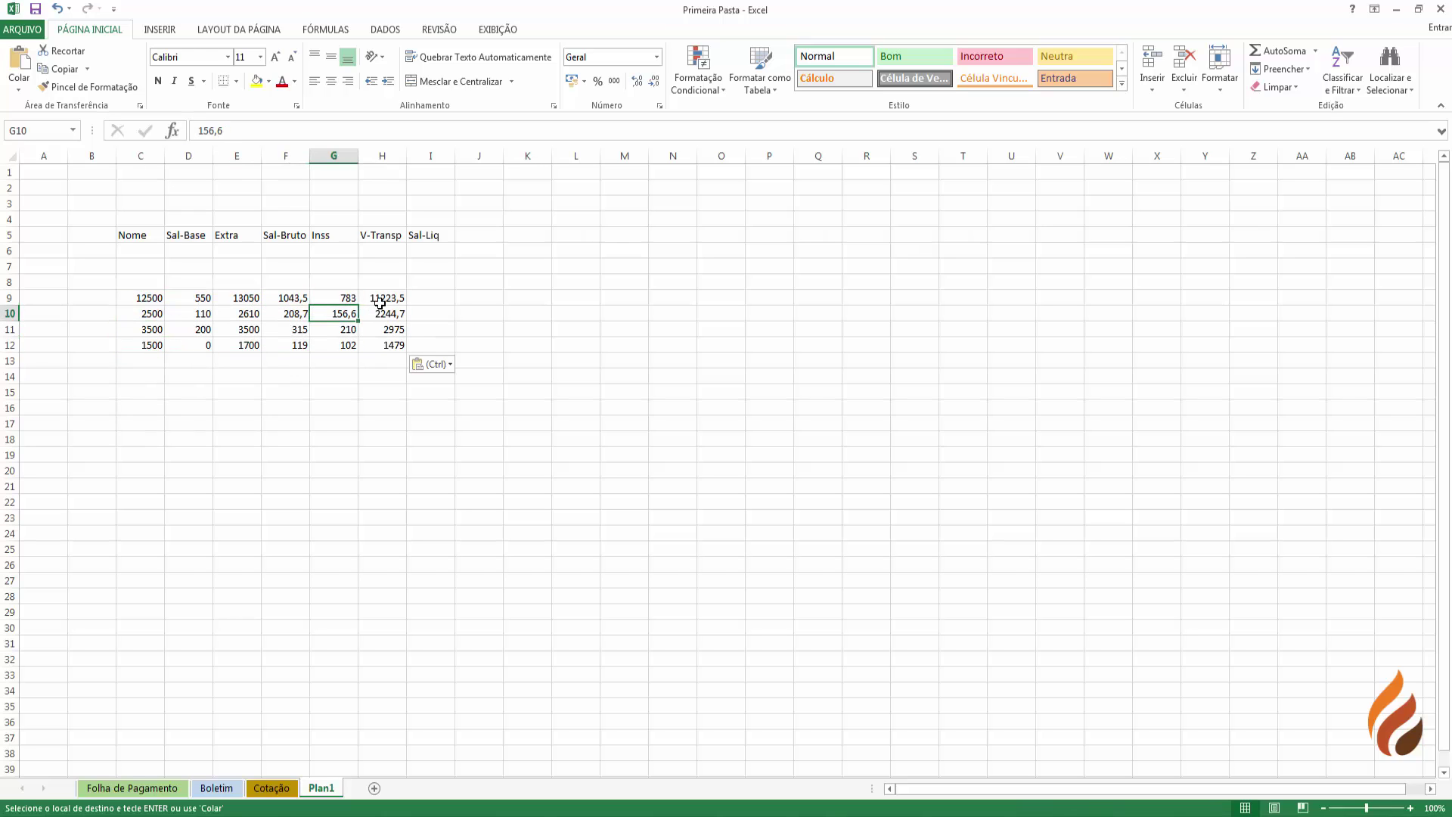
pyautogui.click(384, 299)
pyautogui.click(386, 315)
pyautogui.click(388, 331)
# - Select B2:M19 on Plan1 and delete all its contents
pyautogui.moveTo(113, 186); pyautogui.dragTo(603, 463)
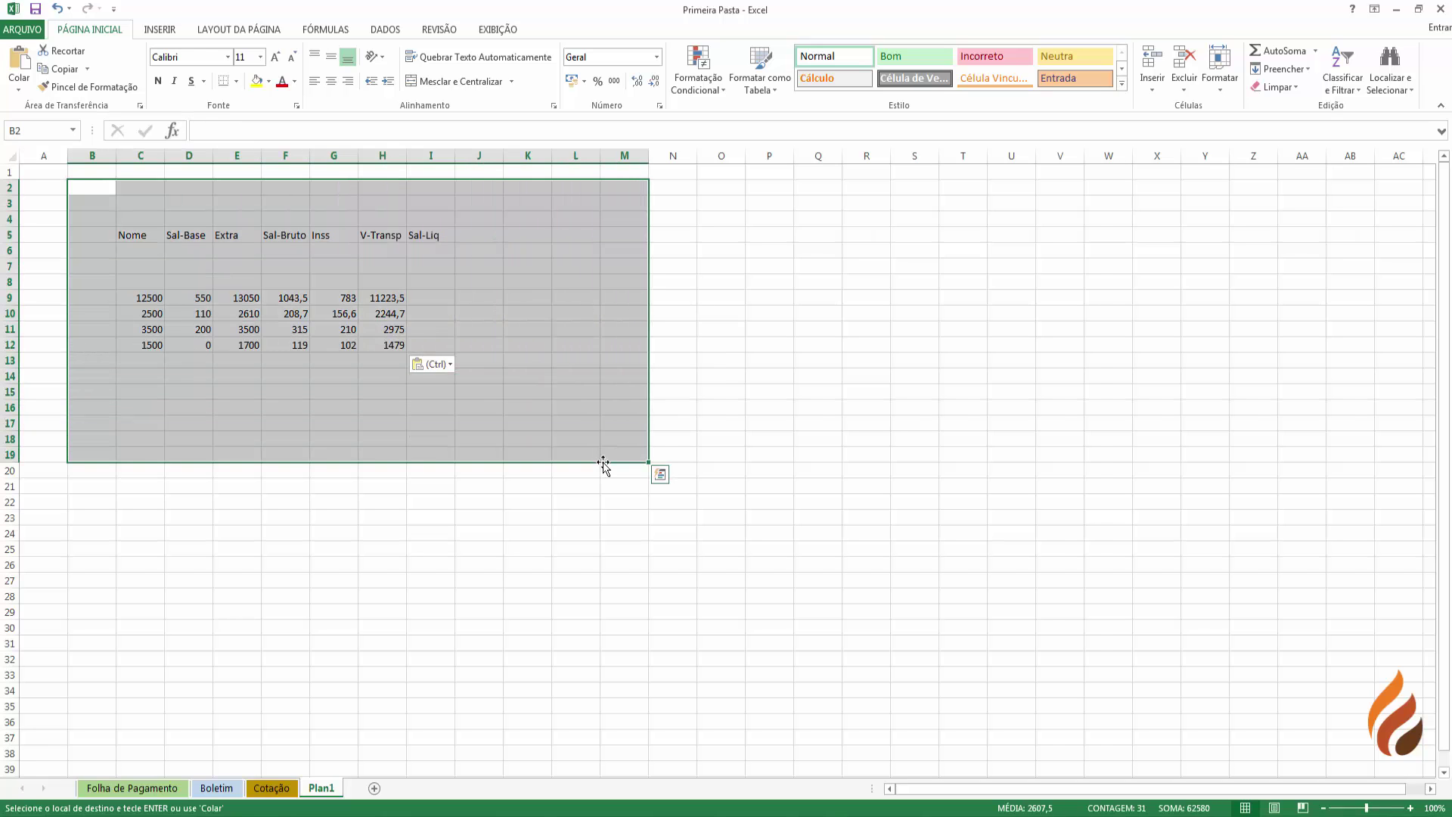
pyautogui.press('Delete')
pyautogui.click(449, 499)
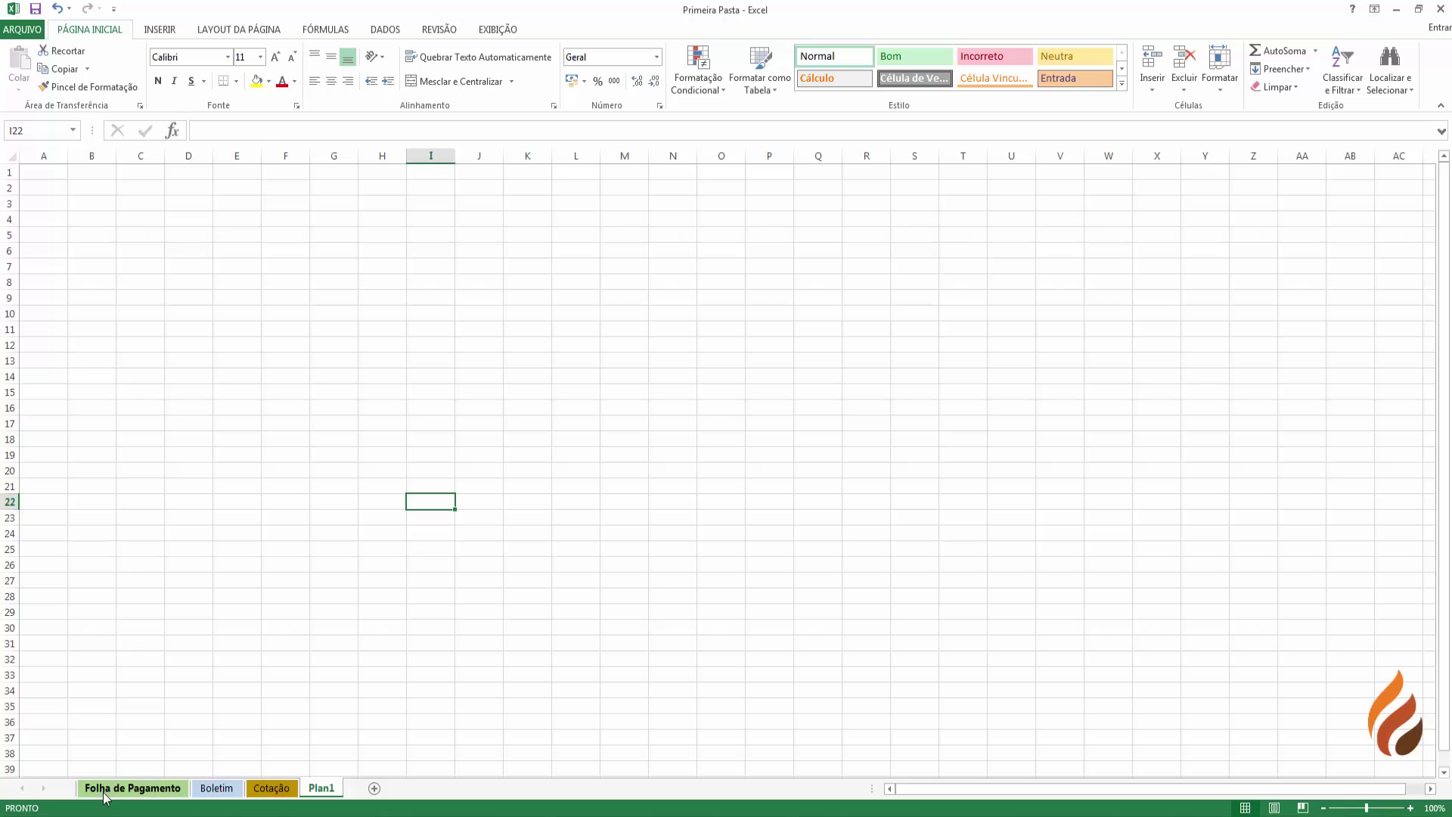
# - Copy summary formulas B11:G14 and paste them into Plan1's C18 with the Fórmulas option
pyautogui.click(106, 793)
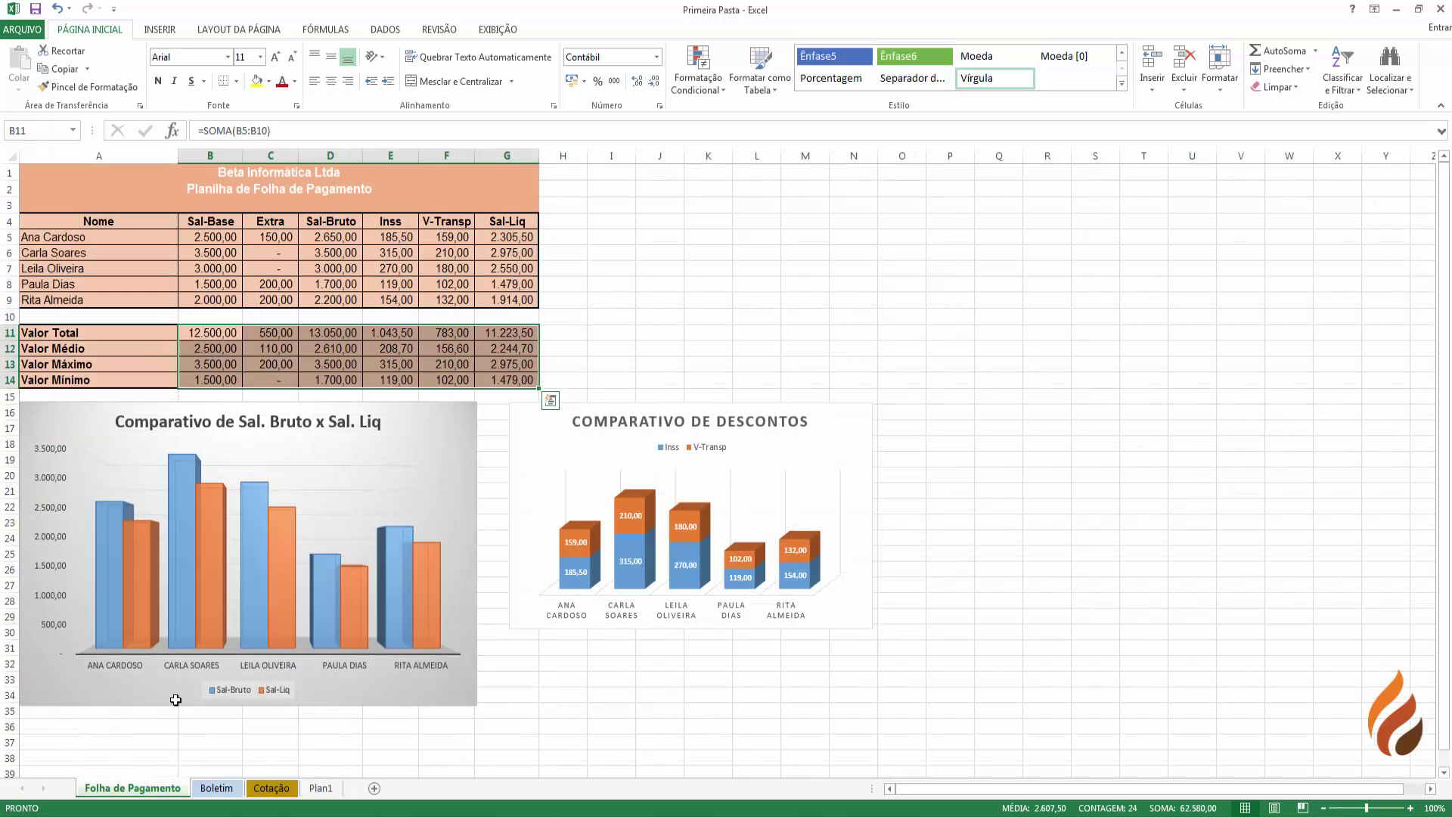
pyautogui.rightClick(200, 334)
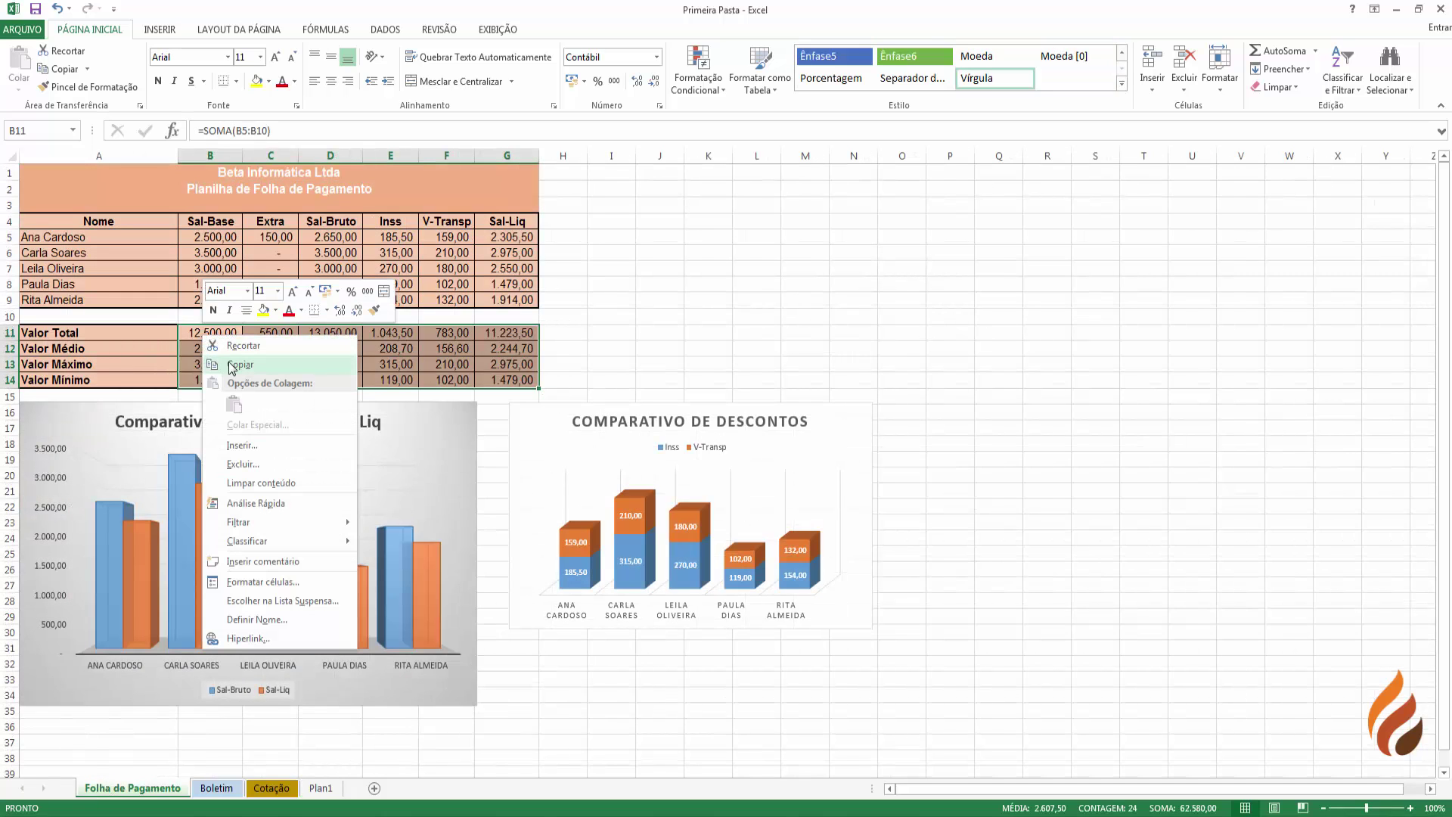
pyautogui.click(230, 363)
pyautogui.click(324, 791)
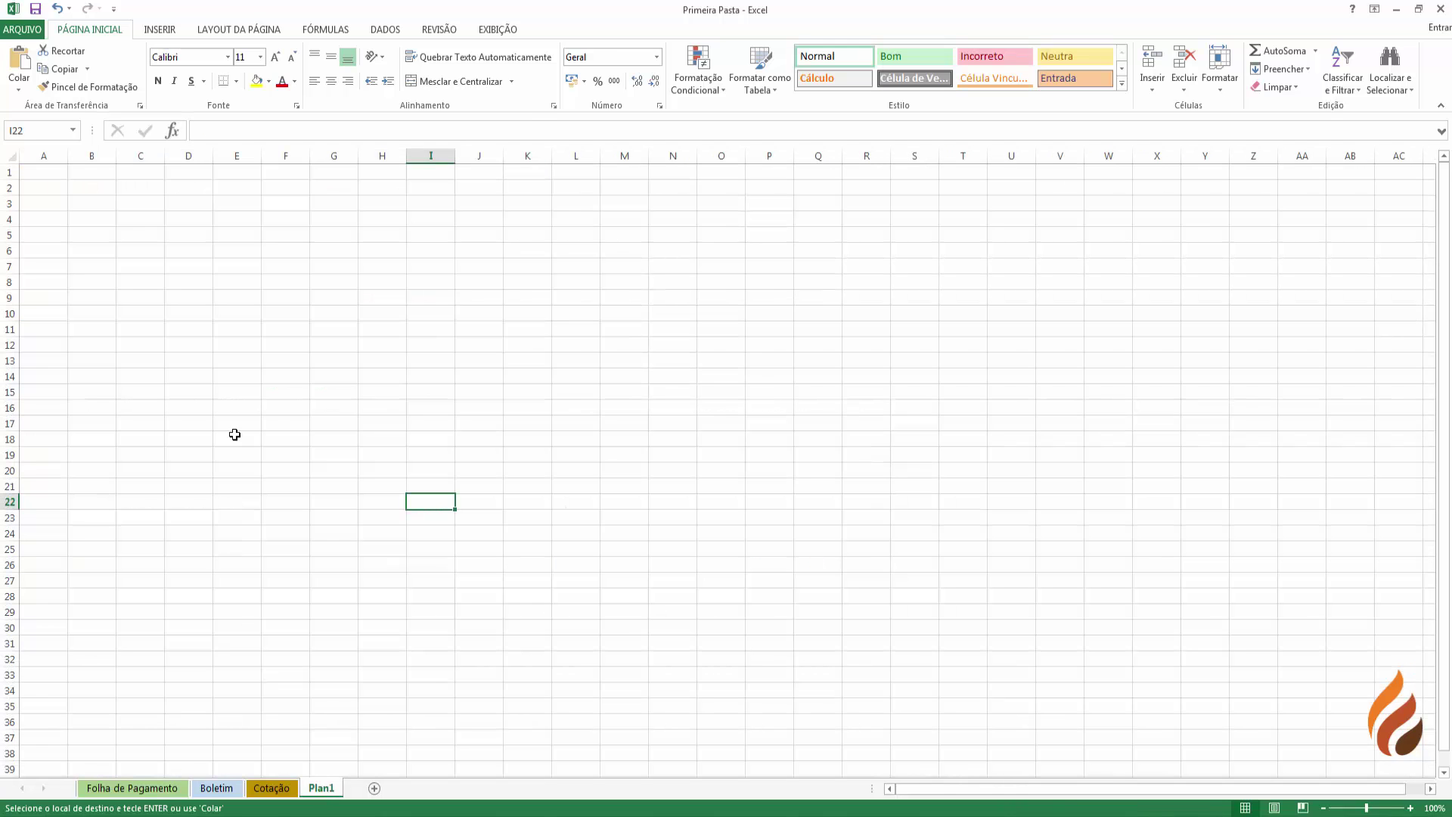
pyautogui.rightClick(197, 333)
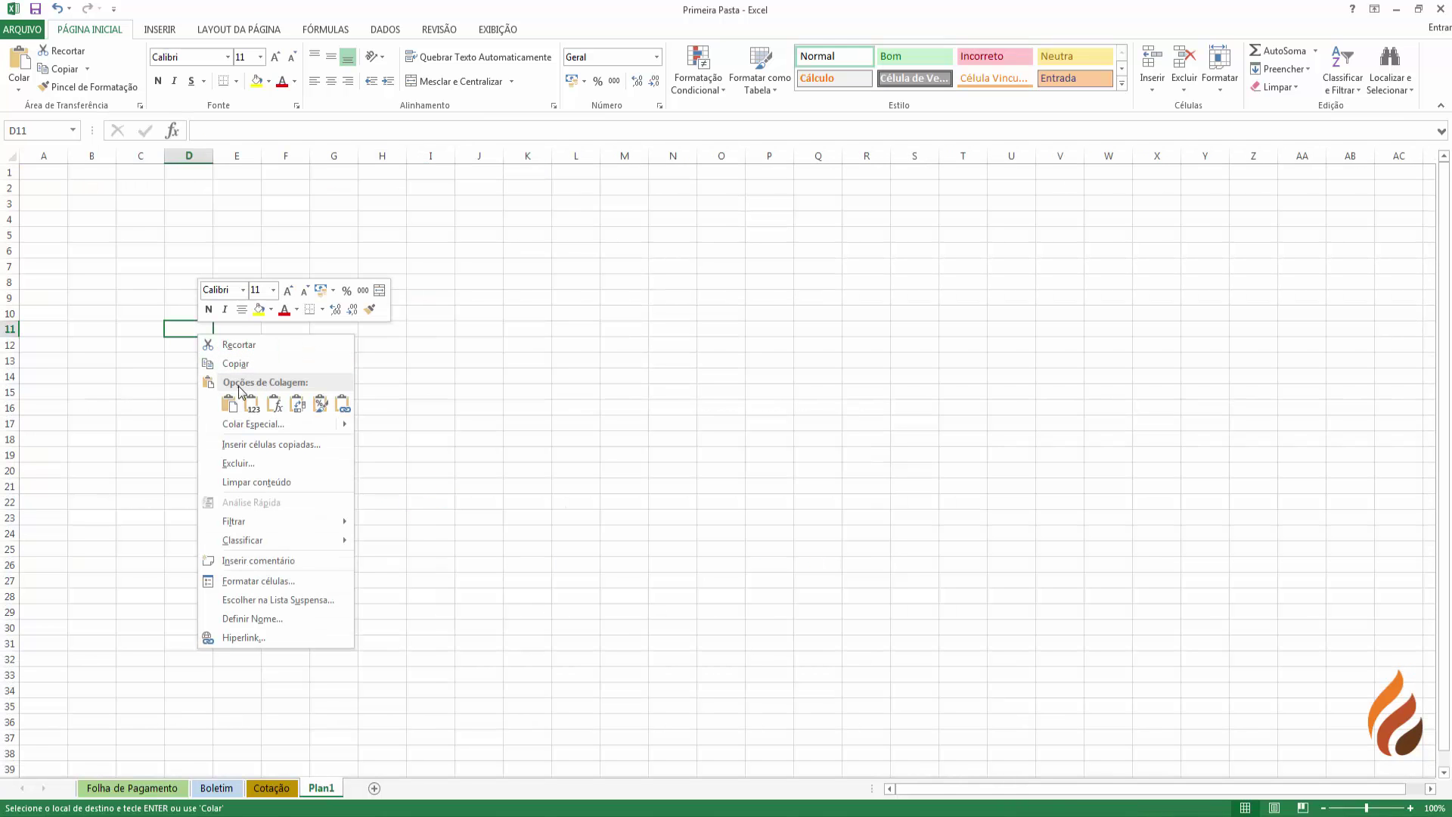
pyautogui.click(148, 446)
pyautogui.rightClick(141, 440)
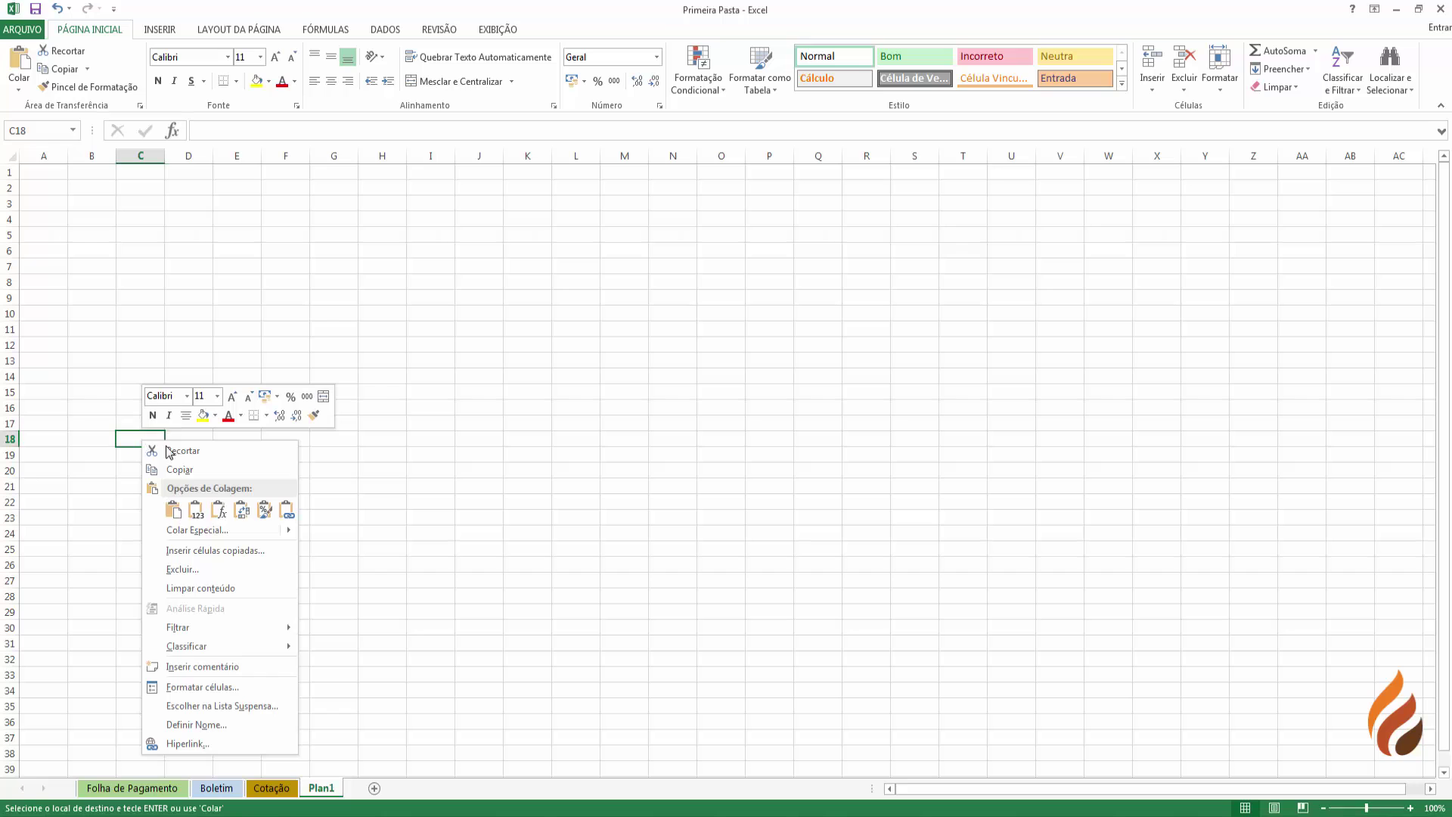
pyautogui.click(217, 510)
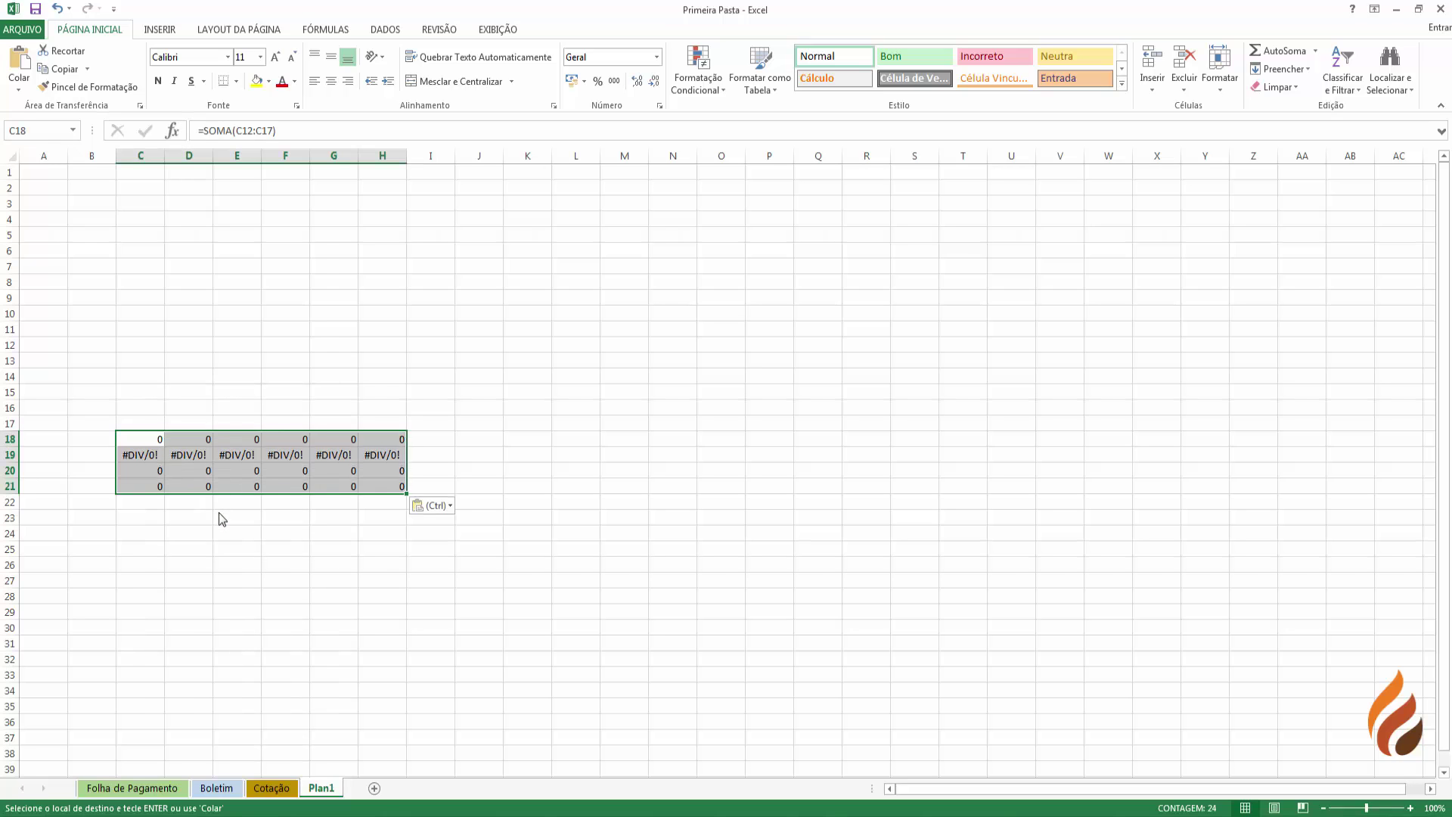
# - Check the pasted SOMA, MÉDIA and maximum formulas in C18:H21
pyautogui.click(144, 436)
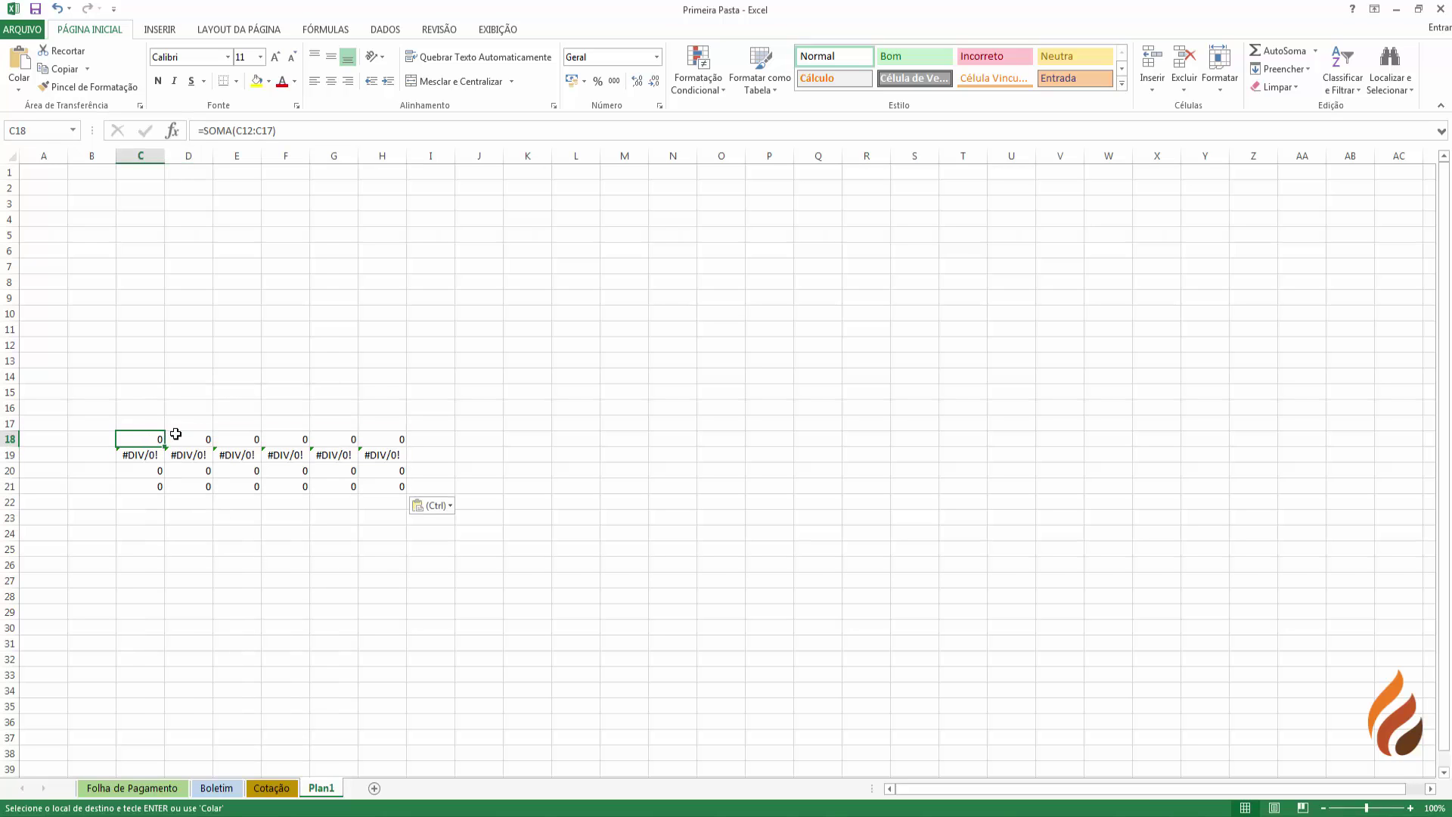
pyautogui.click(176, 435)
pyautogui.click(236, 438)
pyautogui.click(265, 439)
pyautogui.click(317, 438)
pyautogui.click(153, 435)
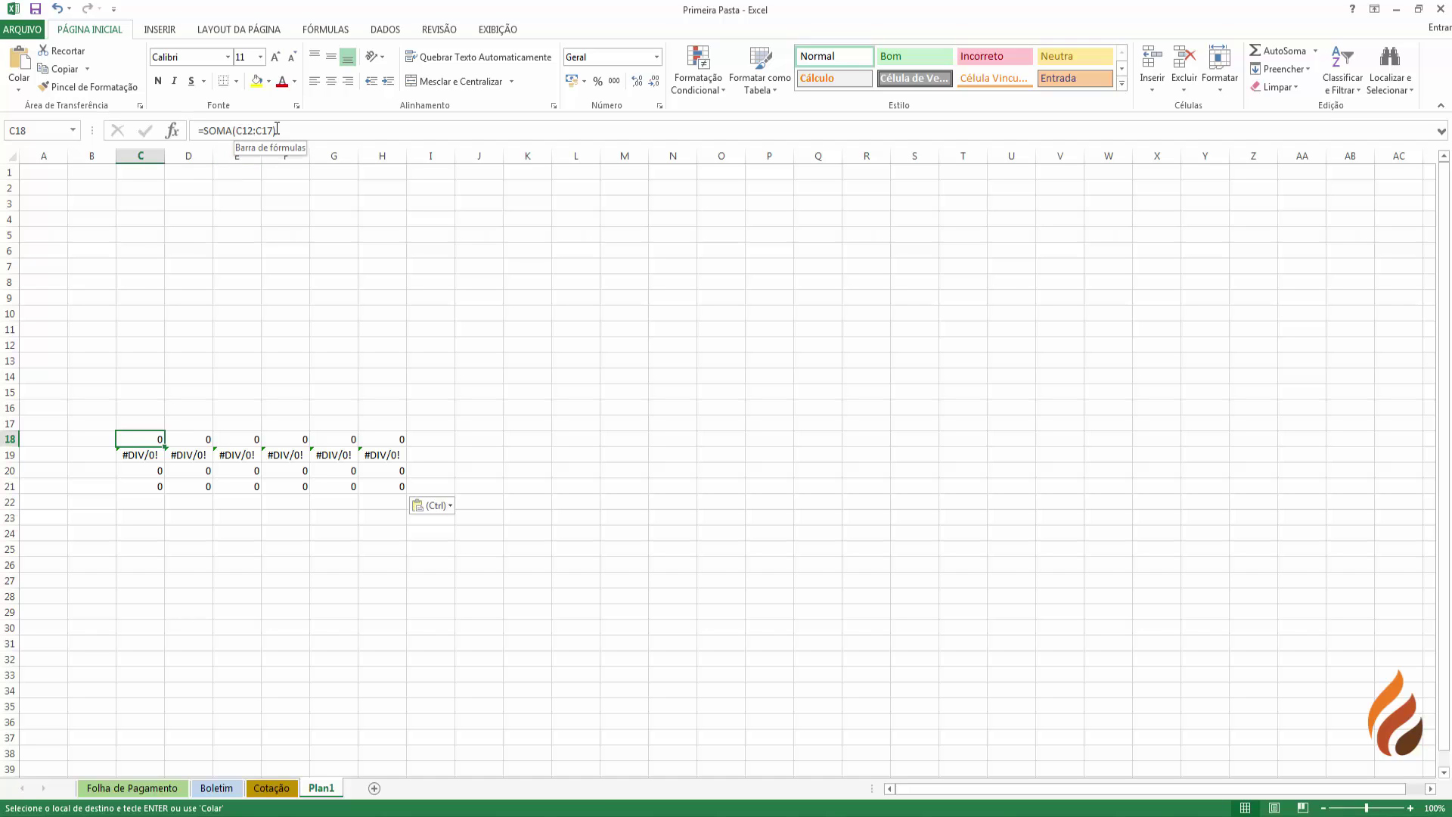
pyautogui.click(191, 438)
pyautogui.click(248, 438)
pyautogui.click(272, 440)
pyautogui.click(134, 456)
pyautogui.click(134, 470)
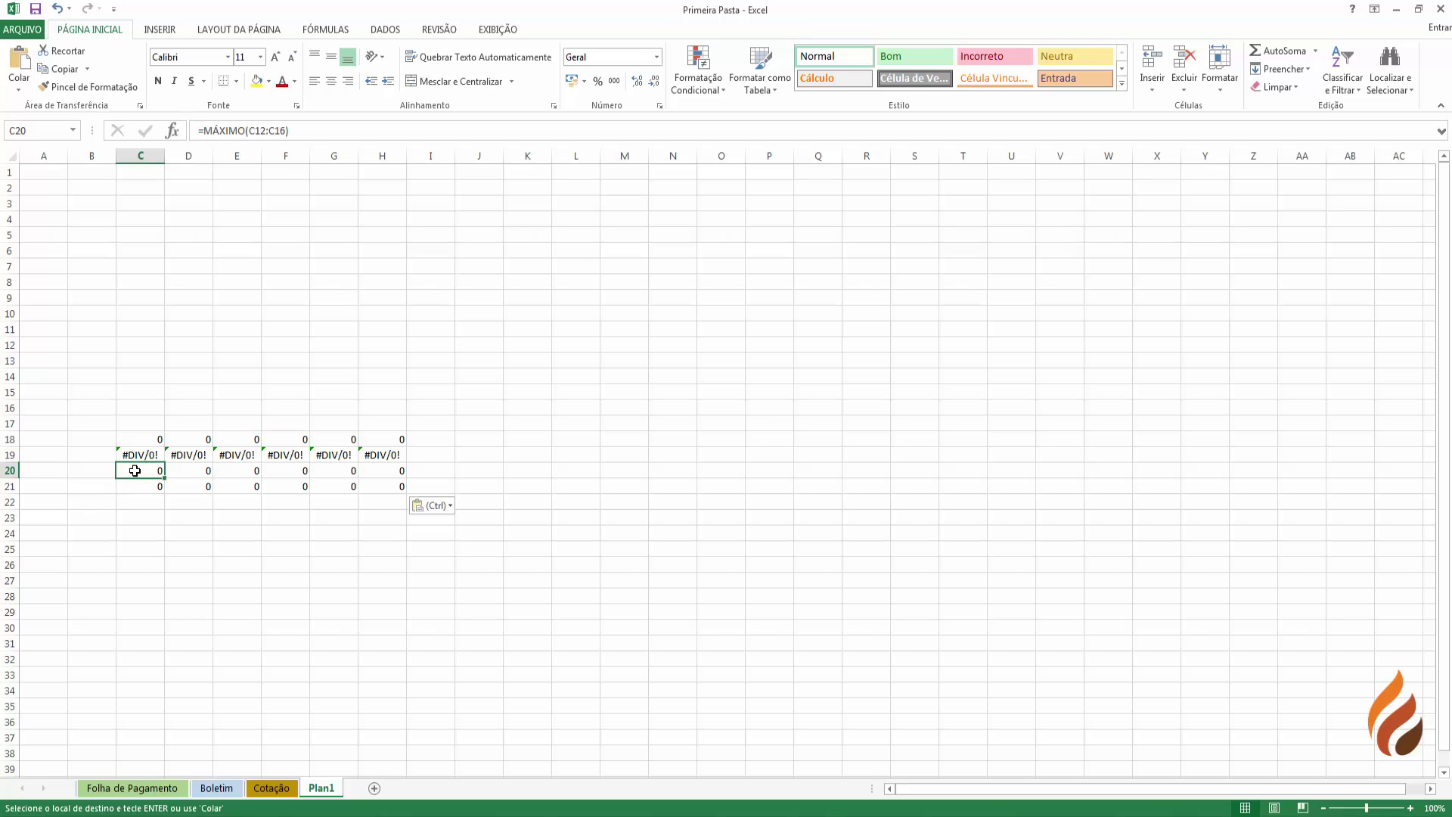
pyautogui.click(142, 488)
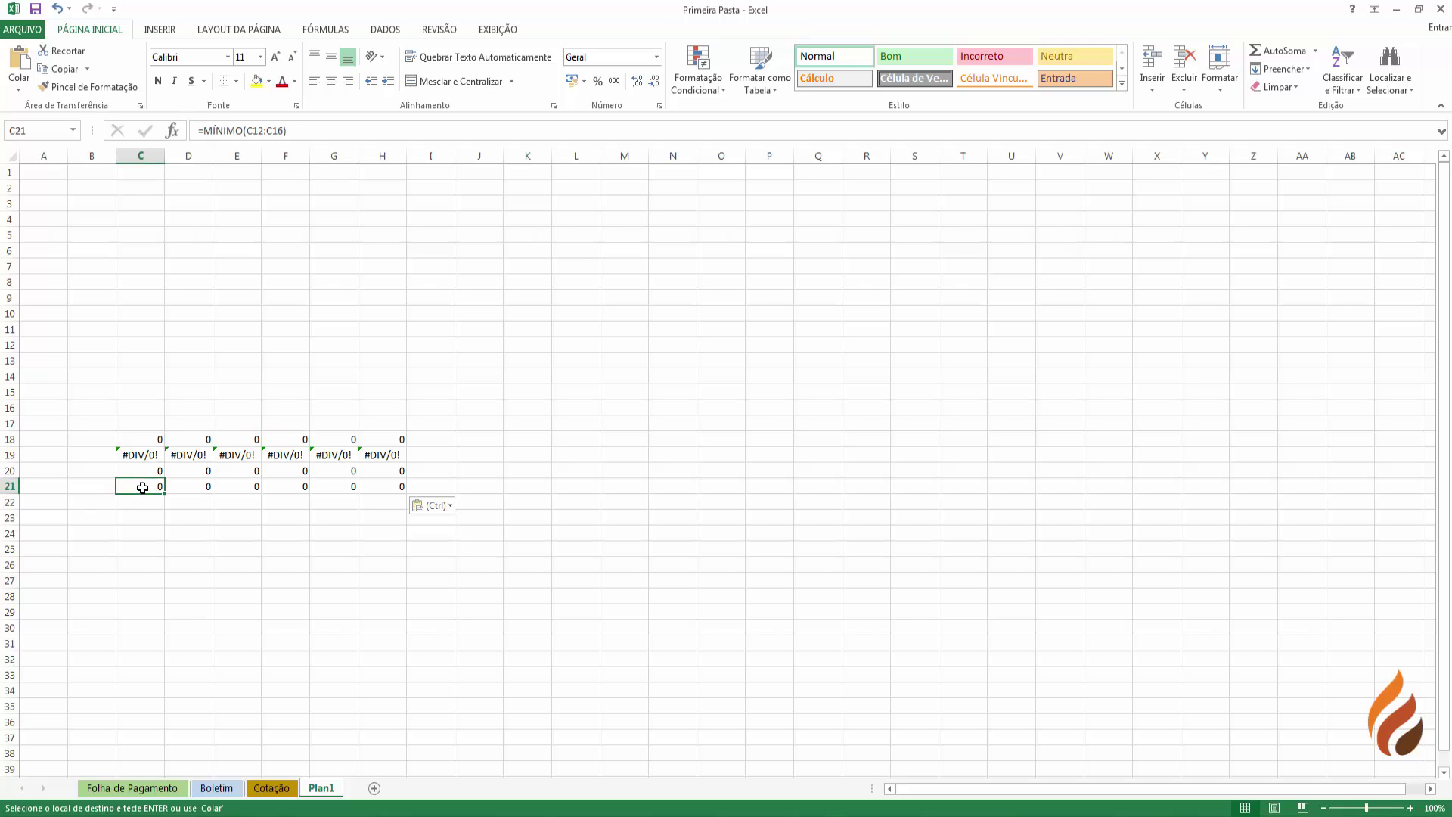
pyautogui.click(143, 452)
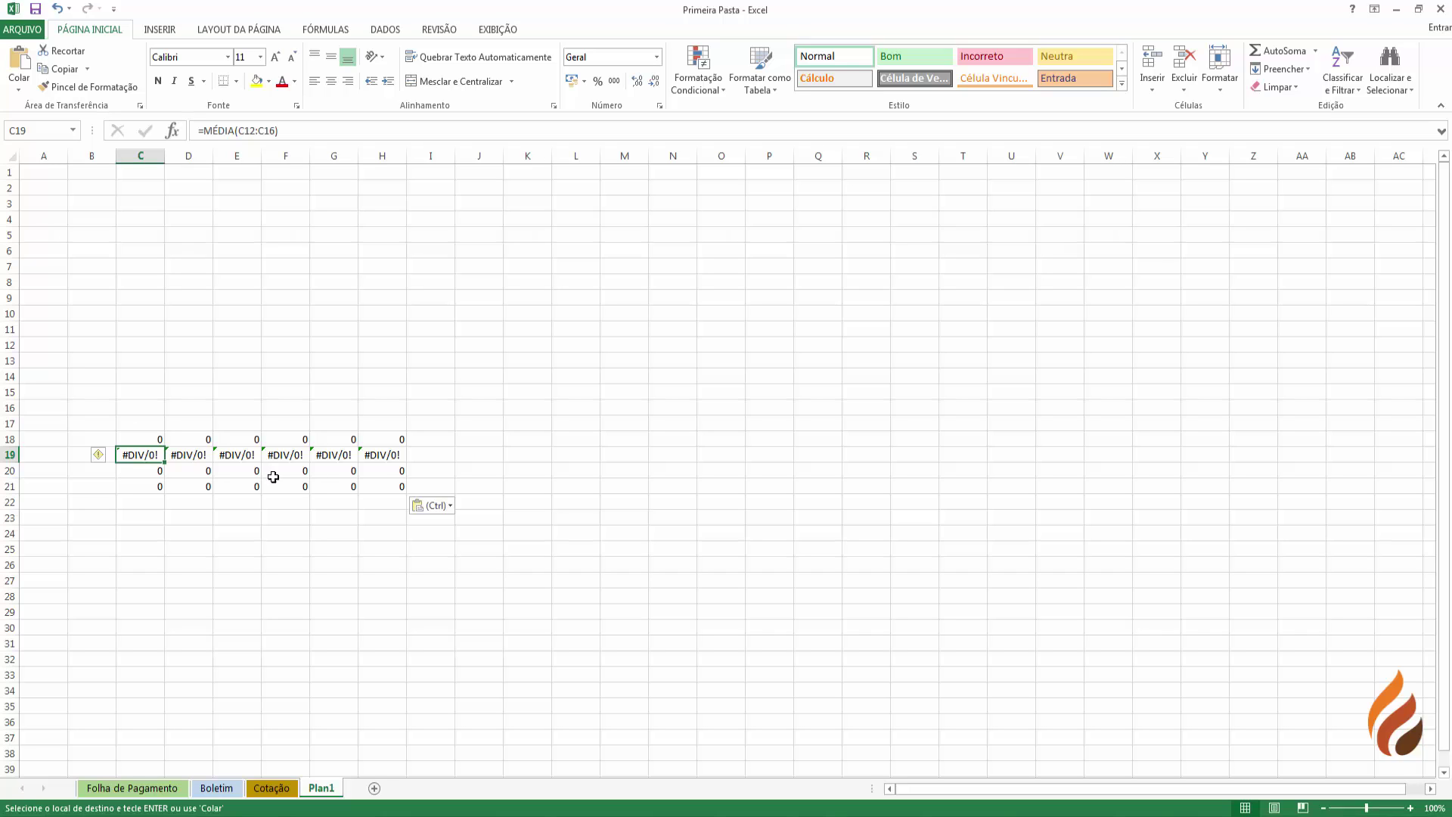
# - Inspect the #DIV/0! averages in row 19 and their referenced cells C3:C16
pyautogui.moveTo(395, 453); pyautogui.dragTo(125, 452)
pyautogui.click(125, 452)
pyautogui.moveTo(151, 206); pyautogui.dragTo(144, 408)
pyautogui.click(148, 449)
# - Recopy B11:G14 and paste it into Plan1's C18 keeping the source formatting
pyautogui.click(136, 791)
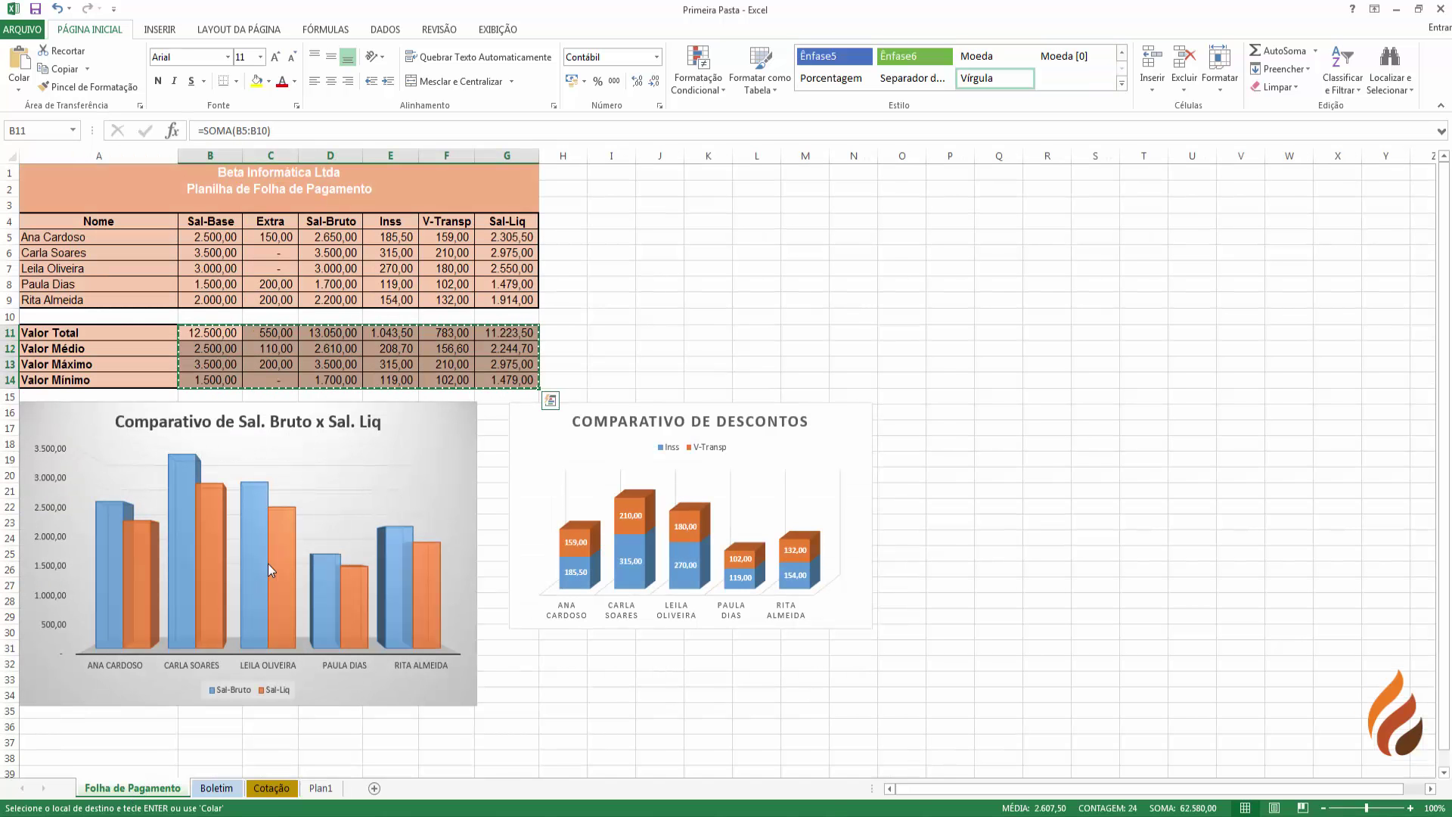
pyautogui.rightClick(205, 333)
pyautogui.click(225, 368)
pyautogui.click(321, 788)
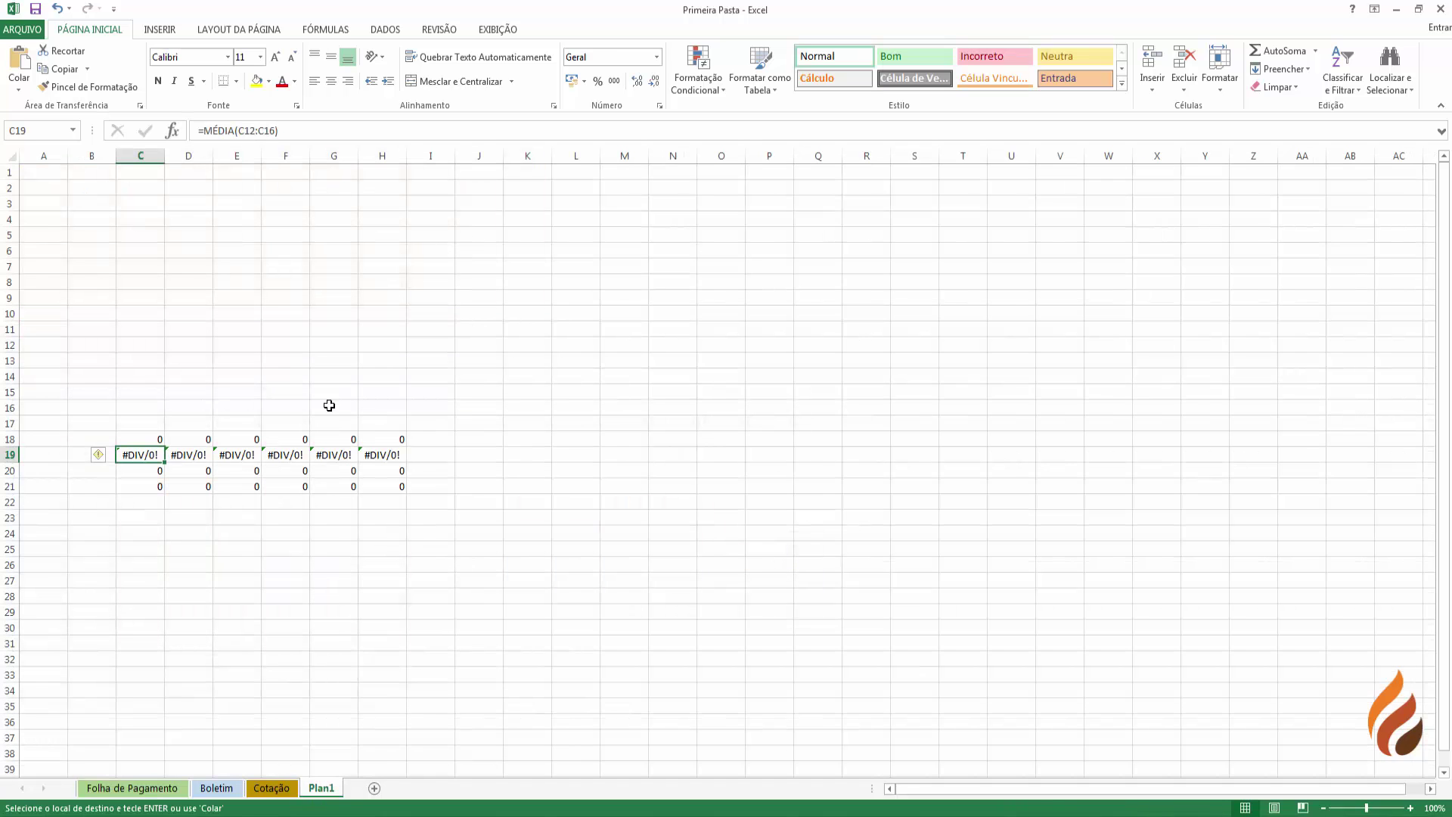
pyautogui.rightClick(146, 437)
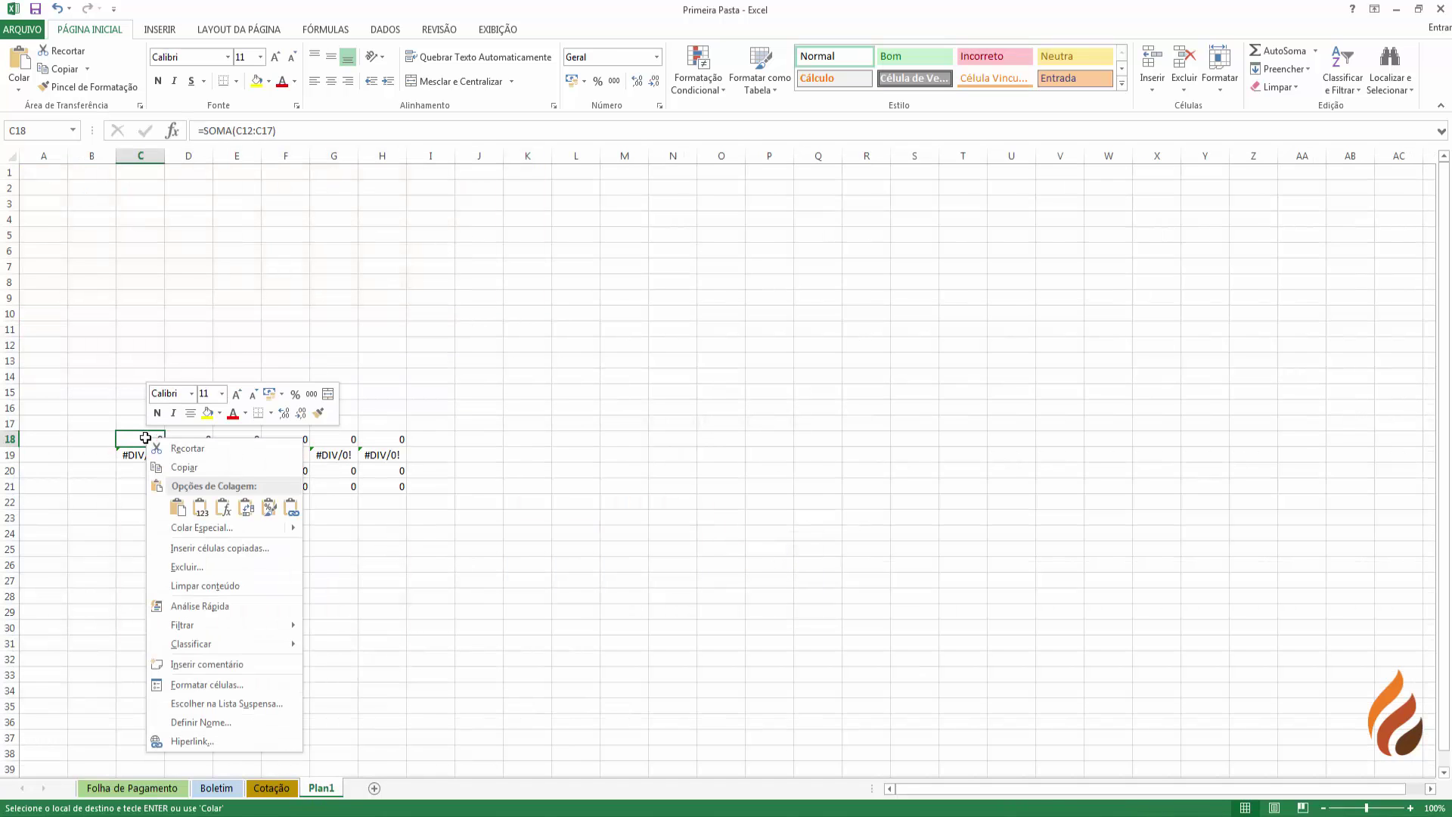
pyautogui.click(175, 511)
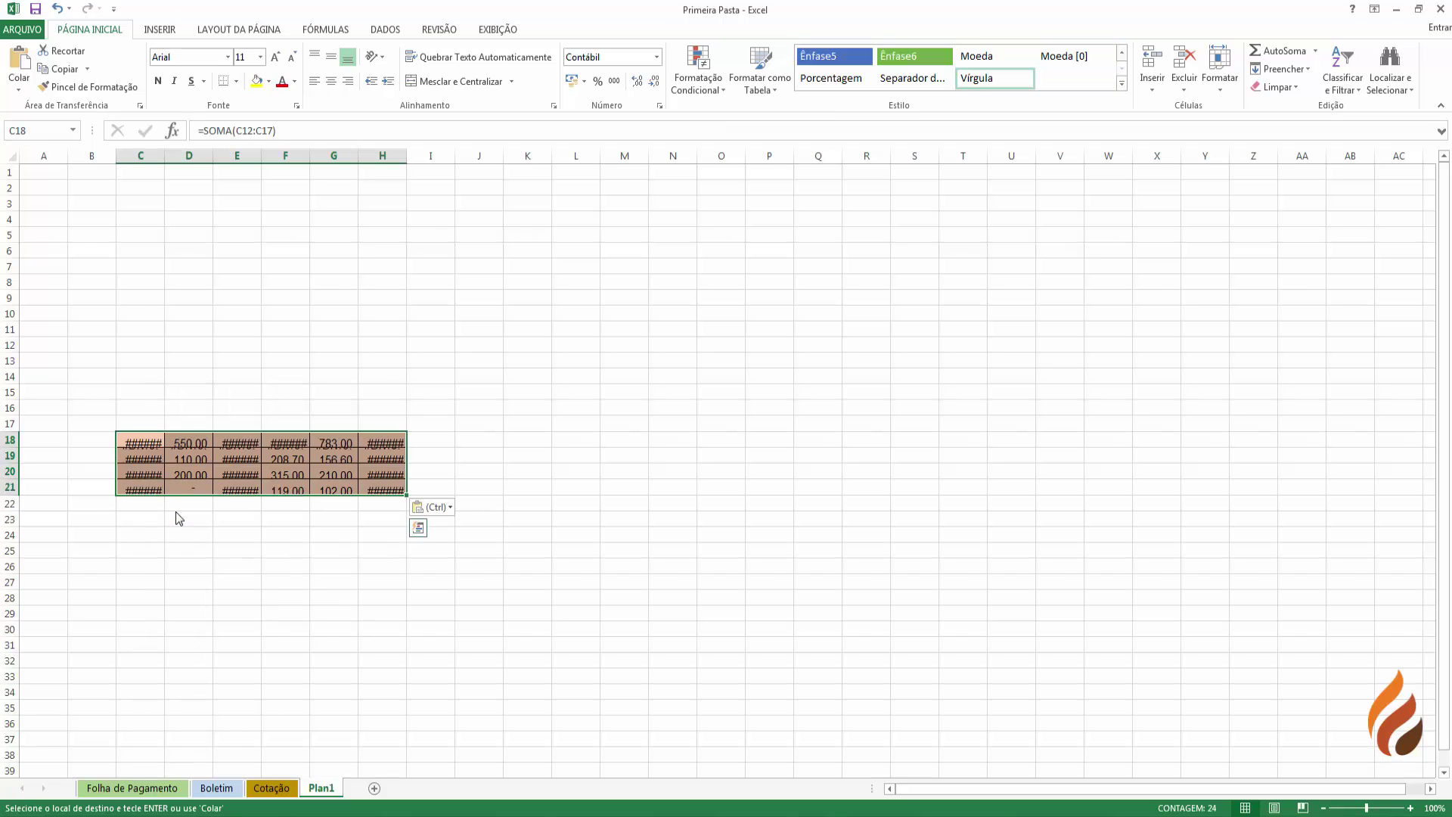
# - Check the pasted total and average formulas in C18 and C19
pyautogui.moveTo(145, 463); pyautogui.dragTo(376, 489)
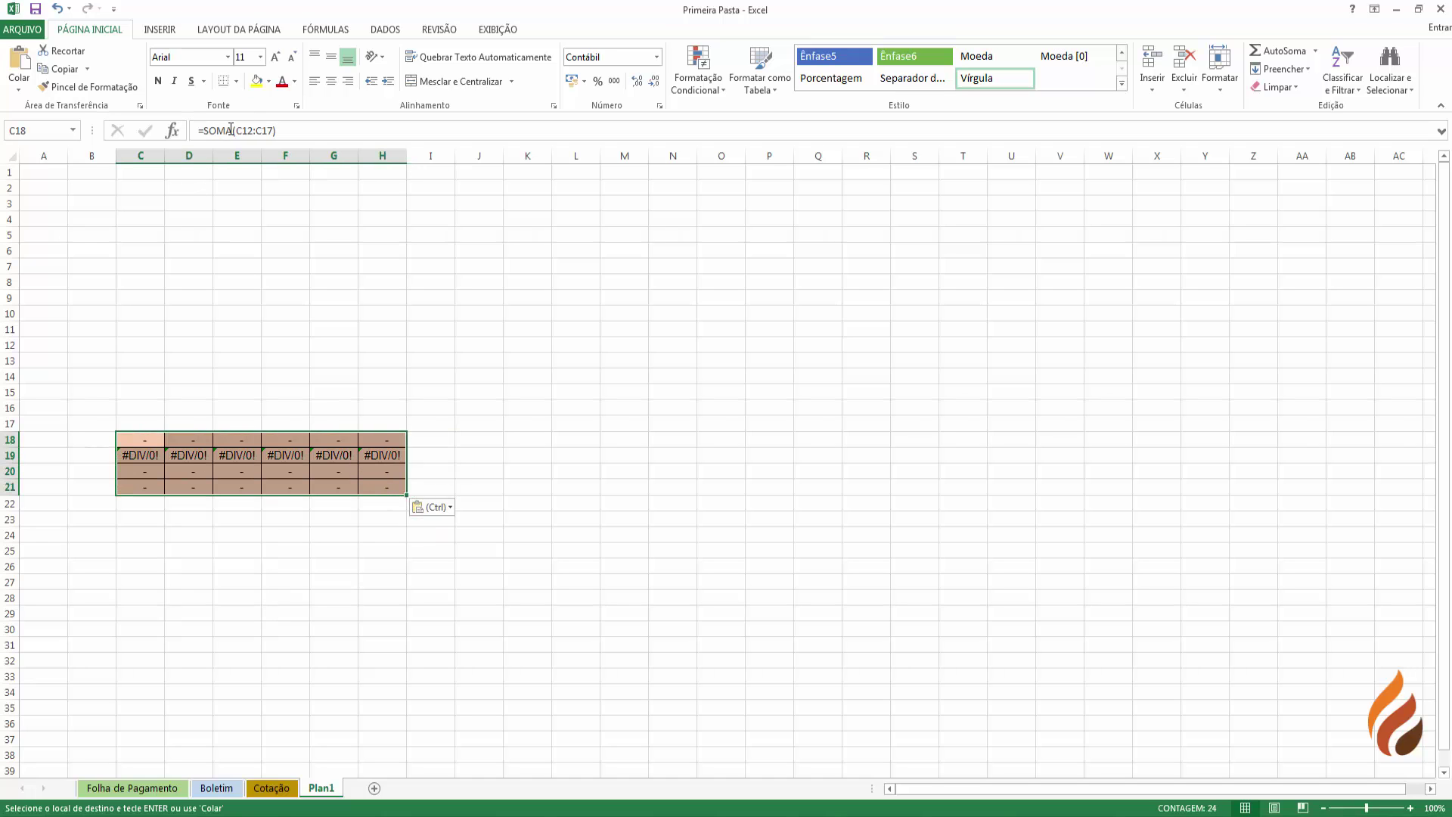
pyautogui.click(141, 437)
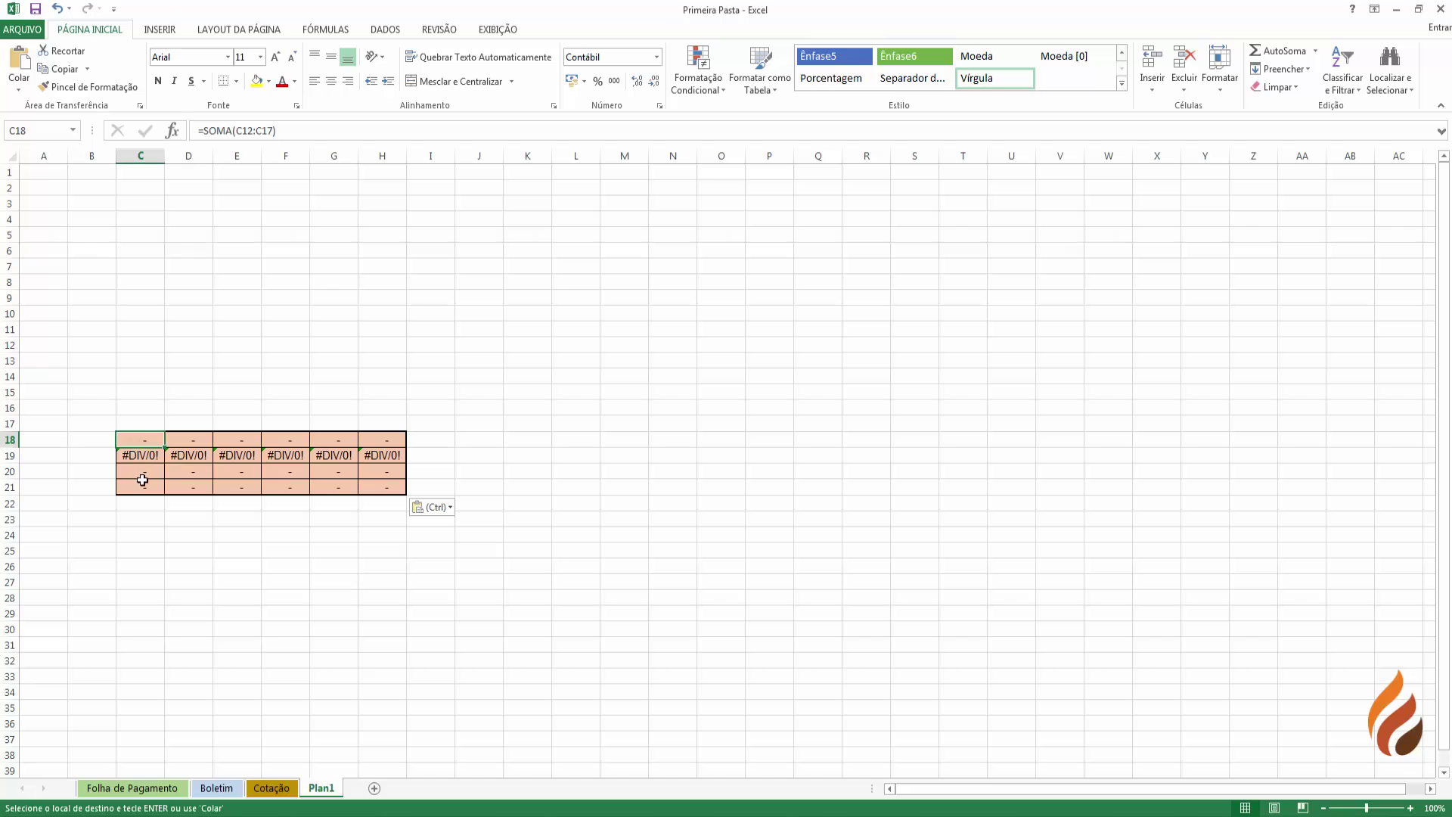
pyautogui.click(141, 457)
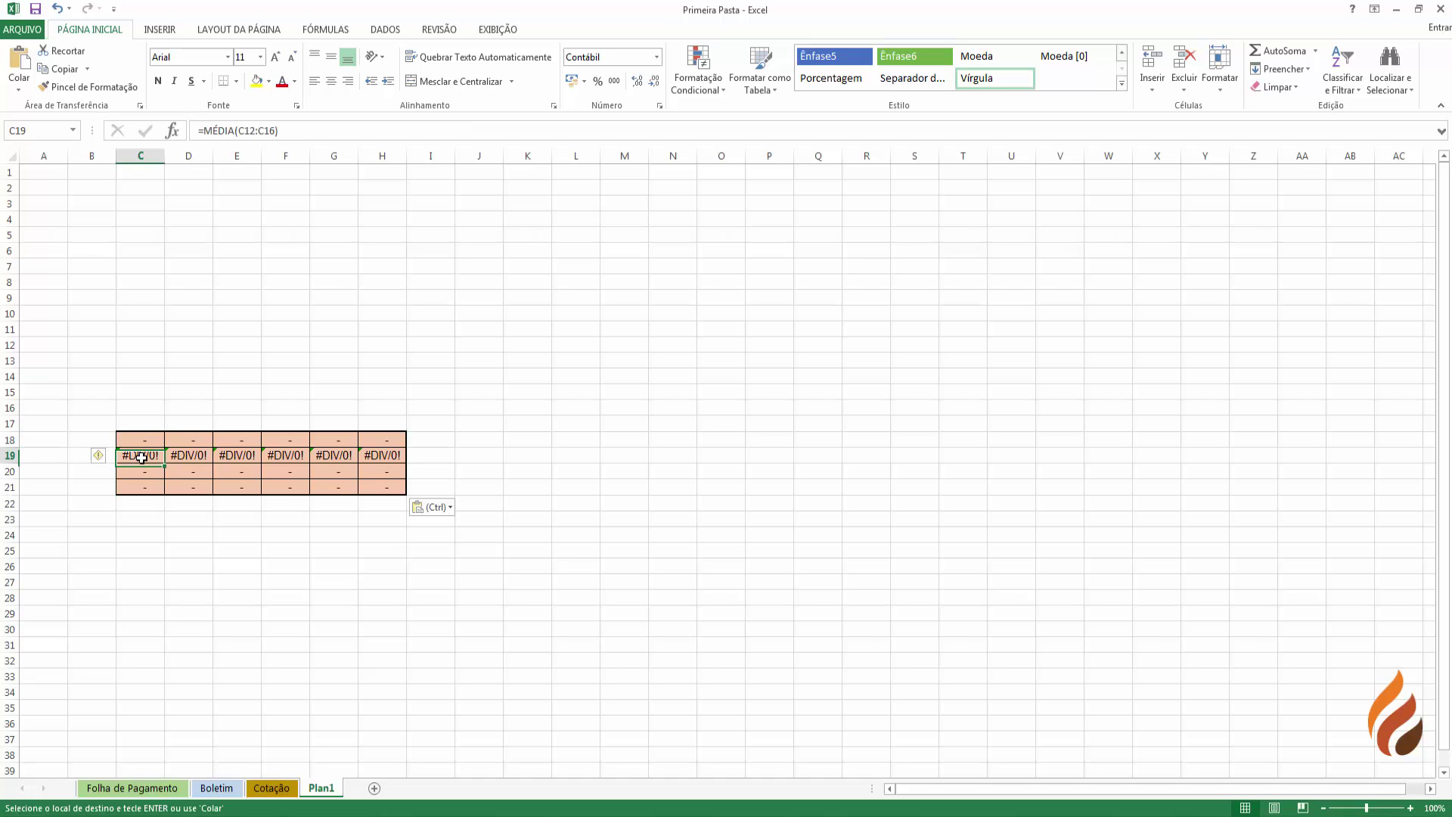
pyautogui.moveTo(154, 237)
pyautogui.mouseDown()
pyautogui.moveTo(143, 396)
pyautogui.moveTo(159, 252)
pyautogui.mouseUp()
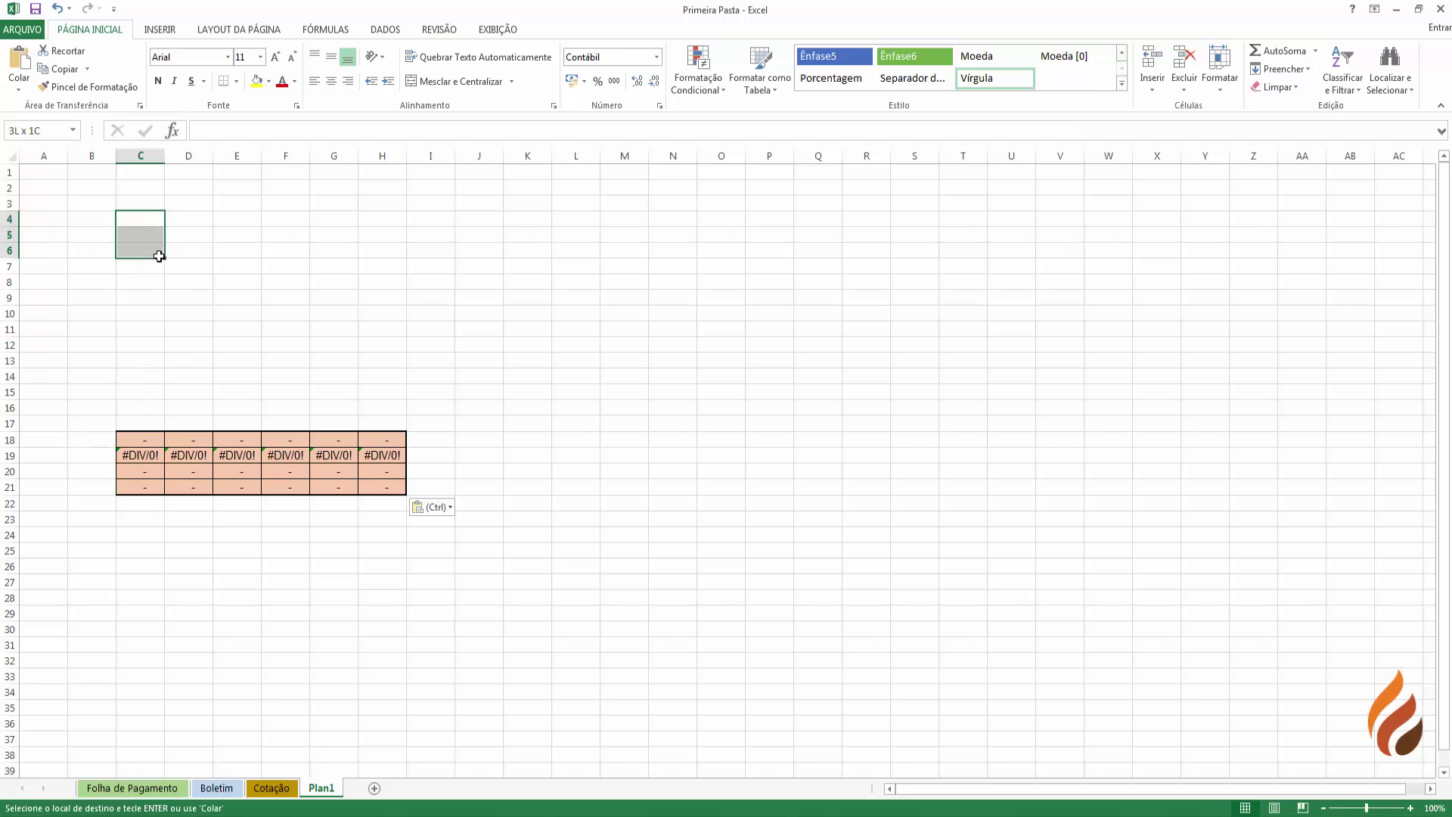
pyautogui.click(149, 240)
pyautogui.click(149, 278)
pyautogui.click(146, 457)
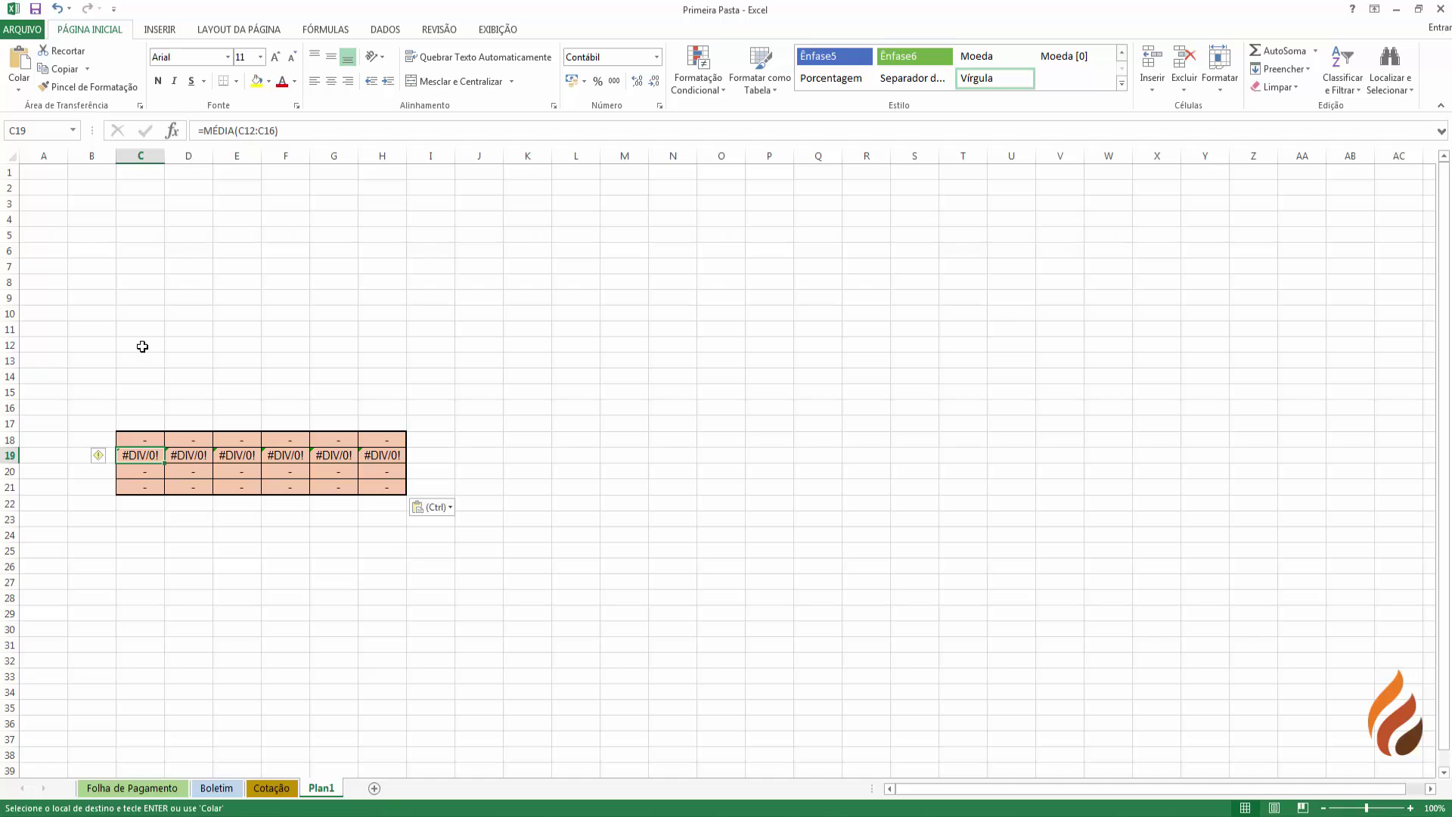
# - Enter test values 1 in C12 and 4 in C13, then check the C18 total and C19 average
pyautogui.click(142, 345)
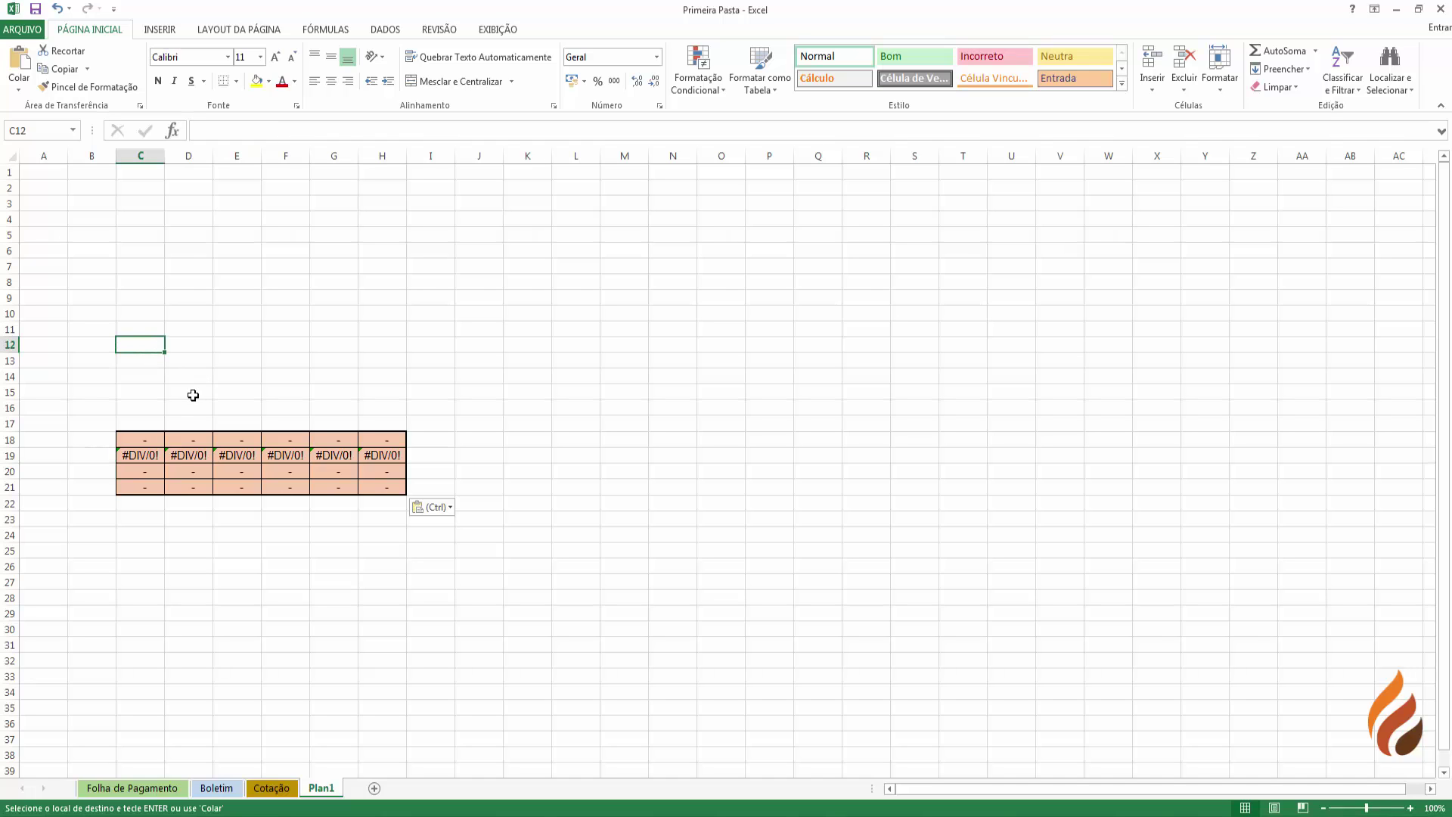
pyautogui.write('1')
pyautogui.click(136, 549)
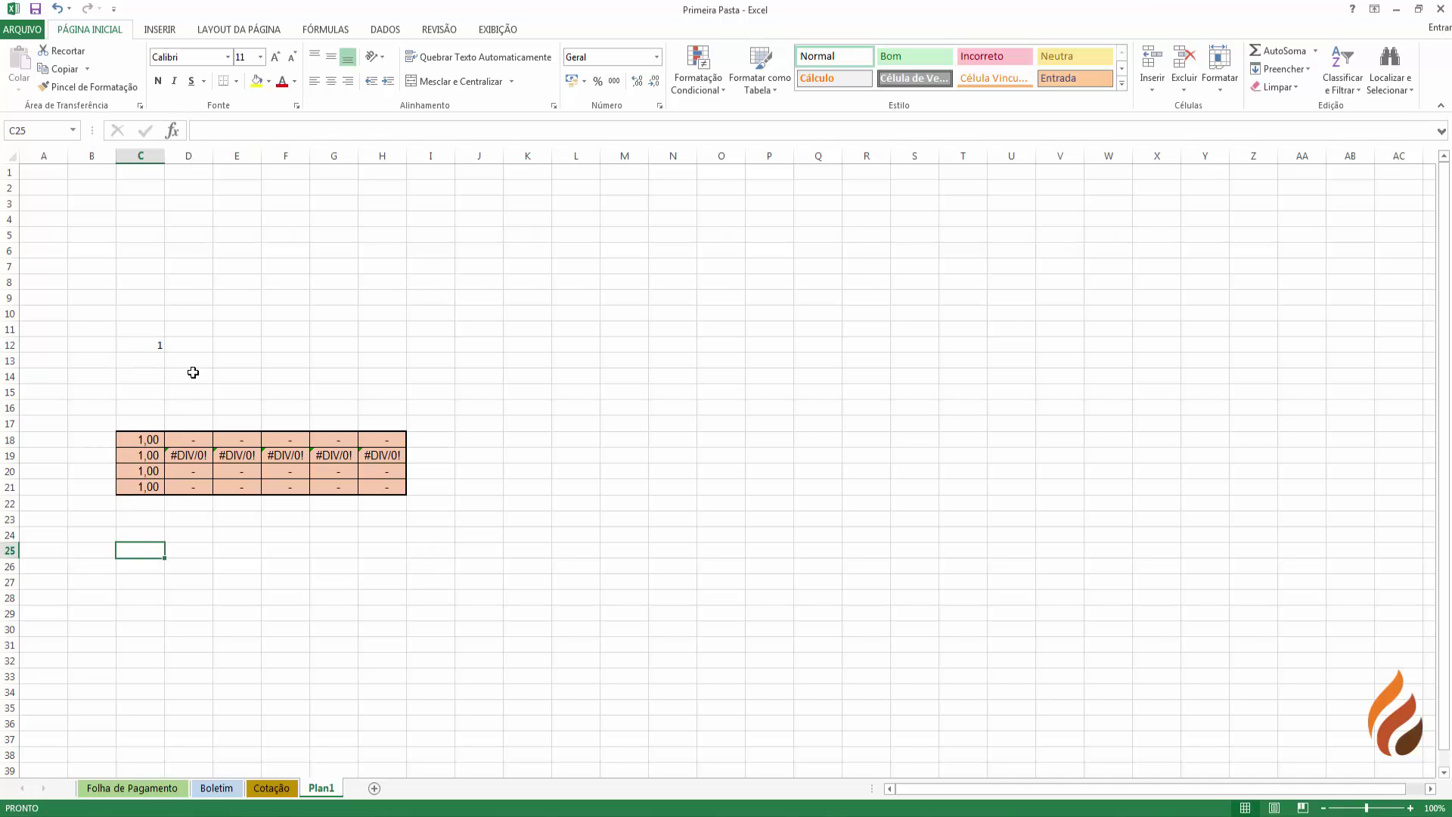
pyautogui.click(162, 362)
pyautogui.write('4')
pyautogui.click(161, 595)
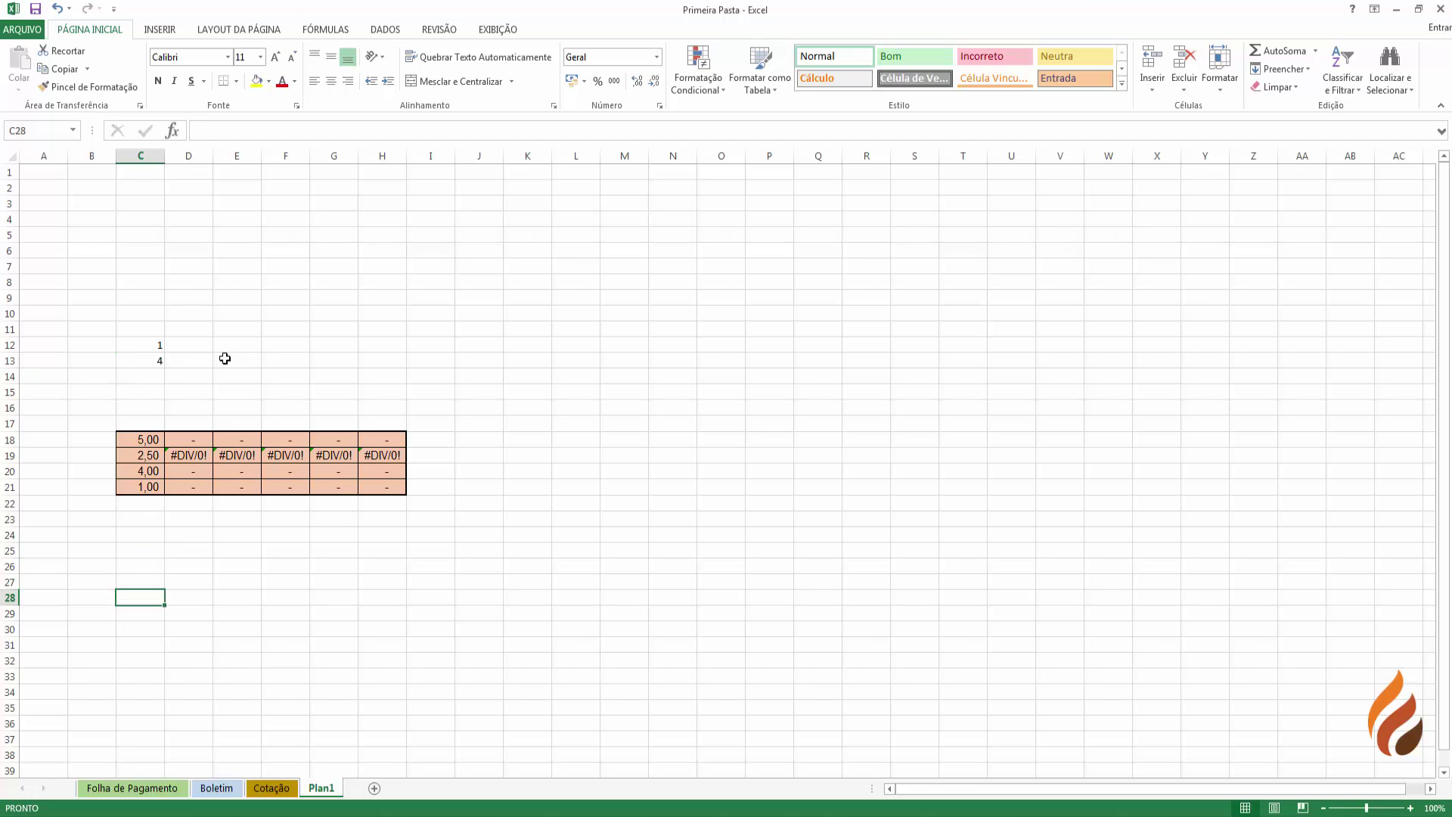
pyautogui.click(140, 441)
pyautogui.click(146, 456)
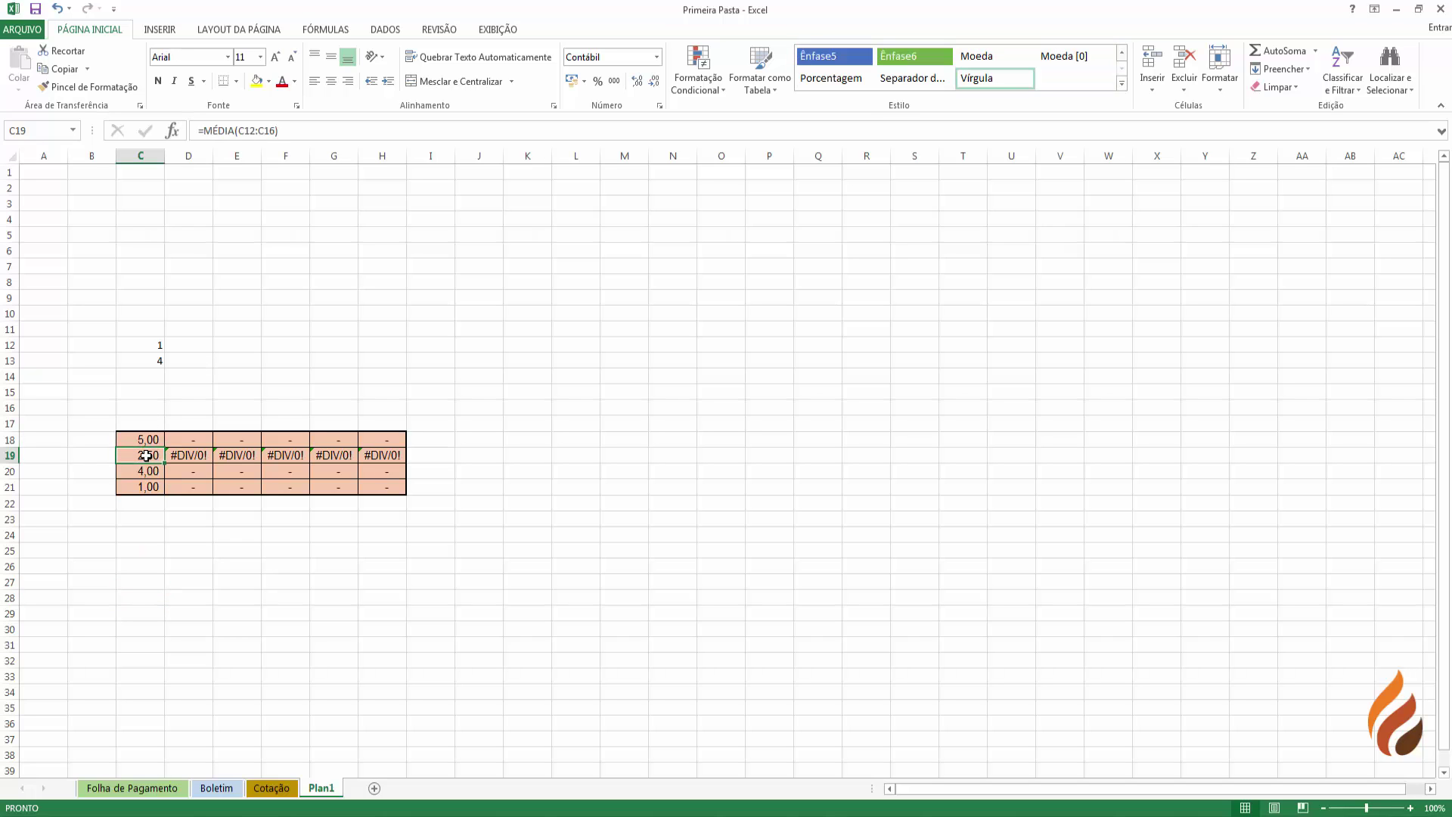
# - Enter test value 3 in D12 and check the average and maximum formulas in D19:D20
pyautogui.click(199, 348)
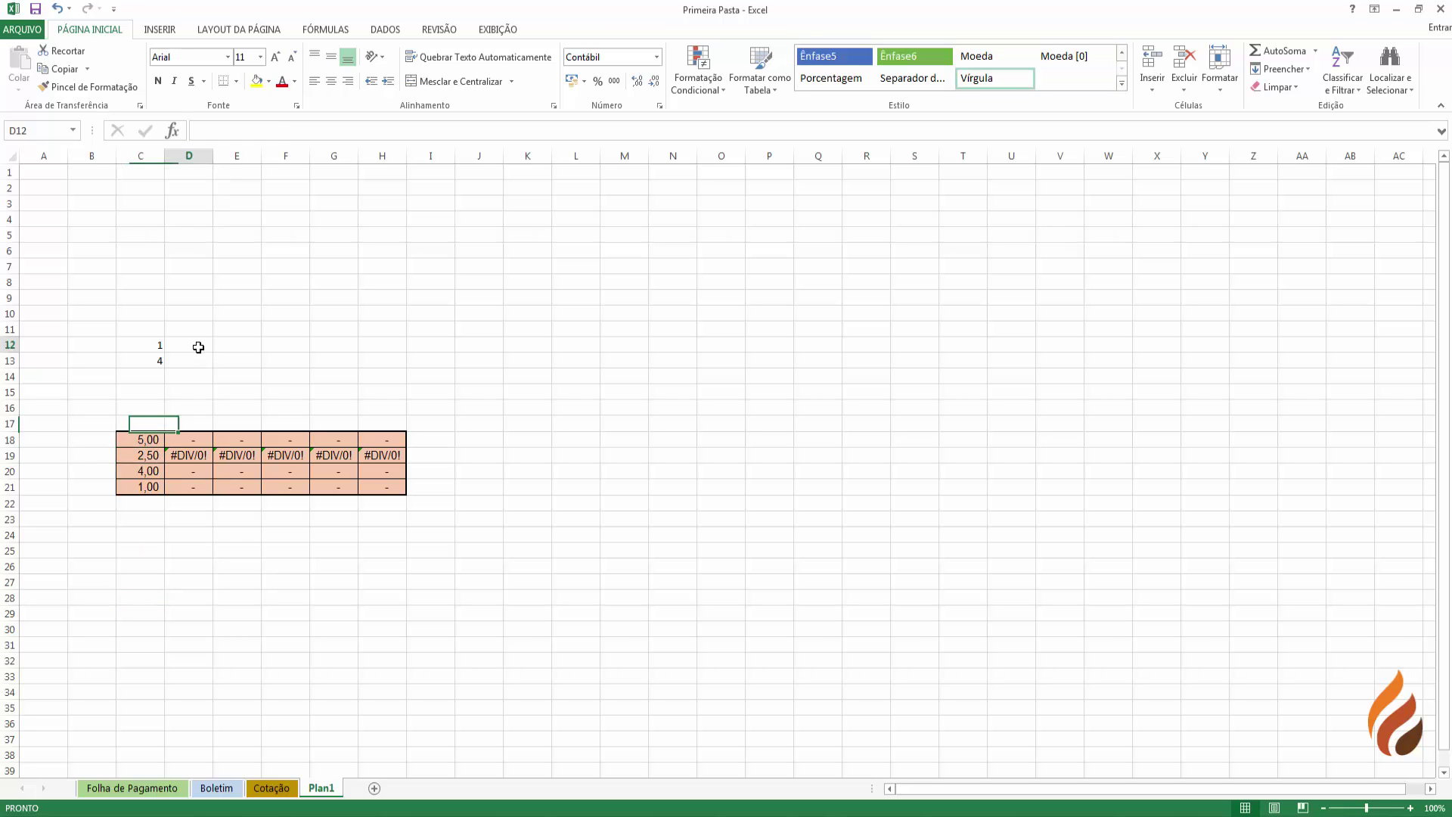
pyautogui.write('3')
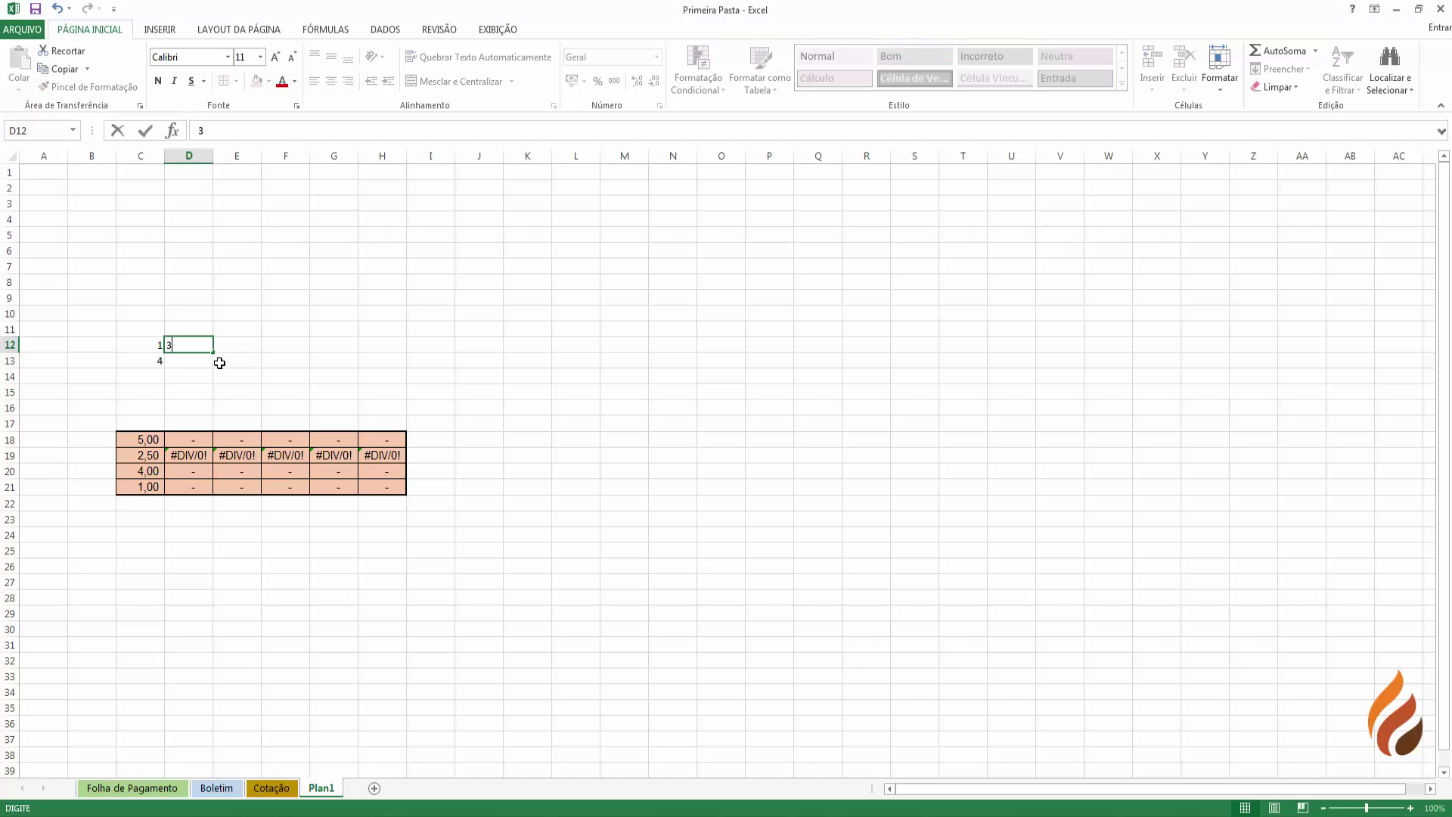
pyautogui.press('Return')
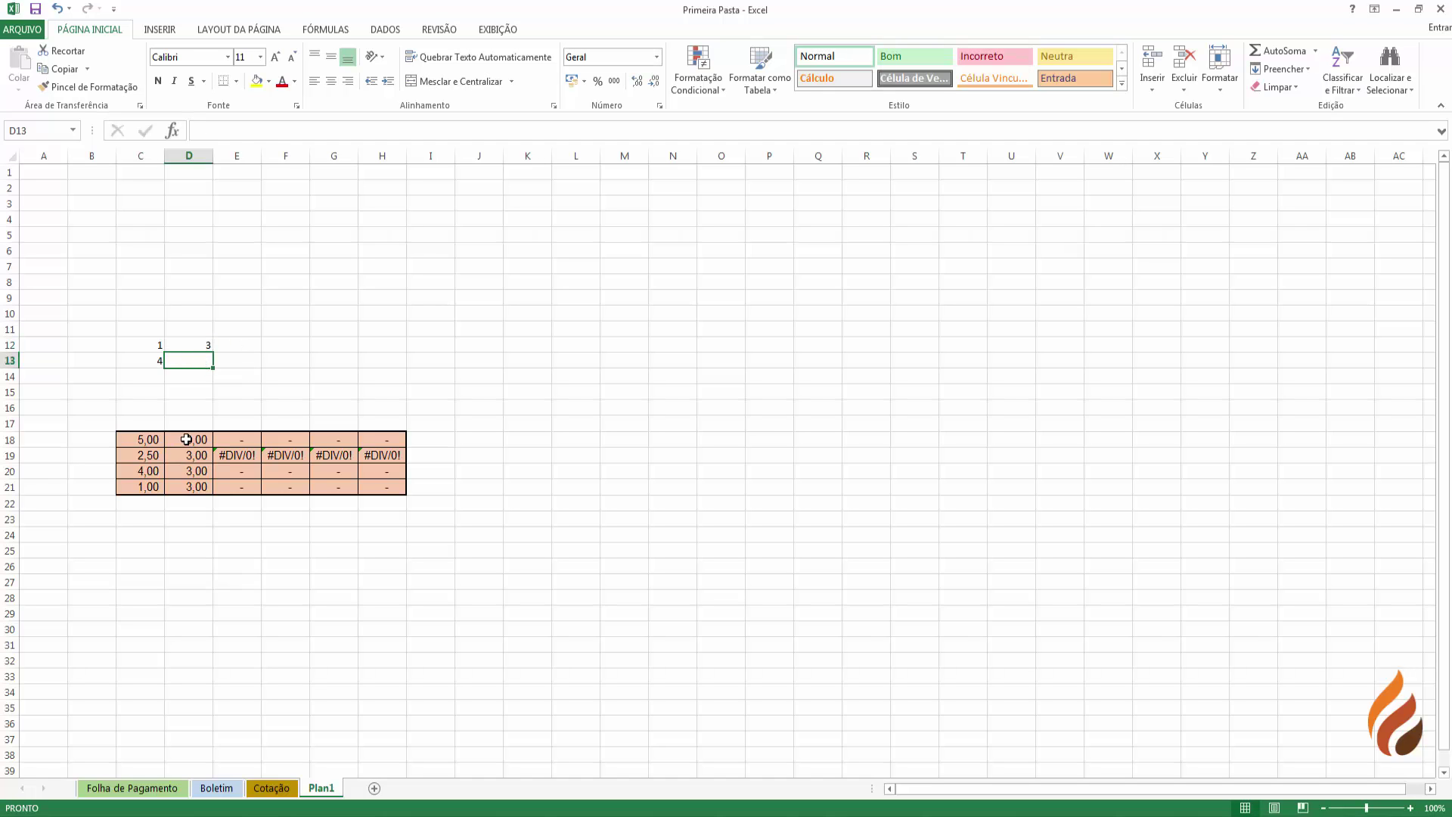
pyautogui.click(181, 442)
pyautogui.click(193, 457)
pyautogui.click(198, 474)
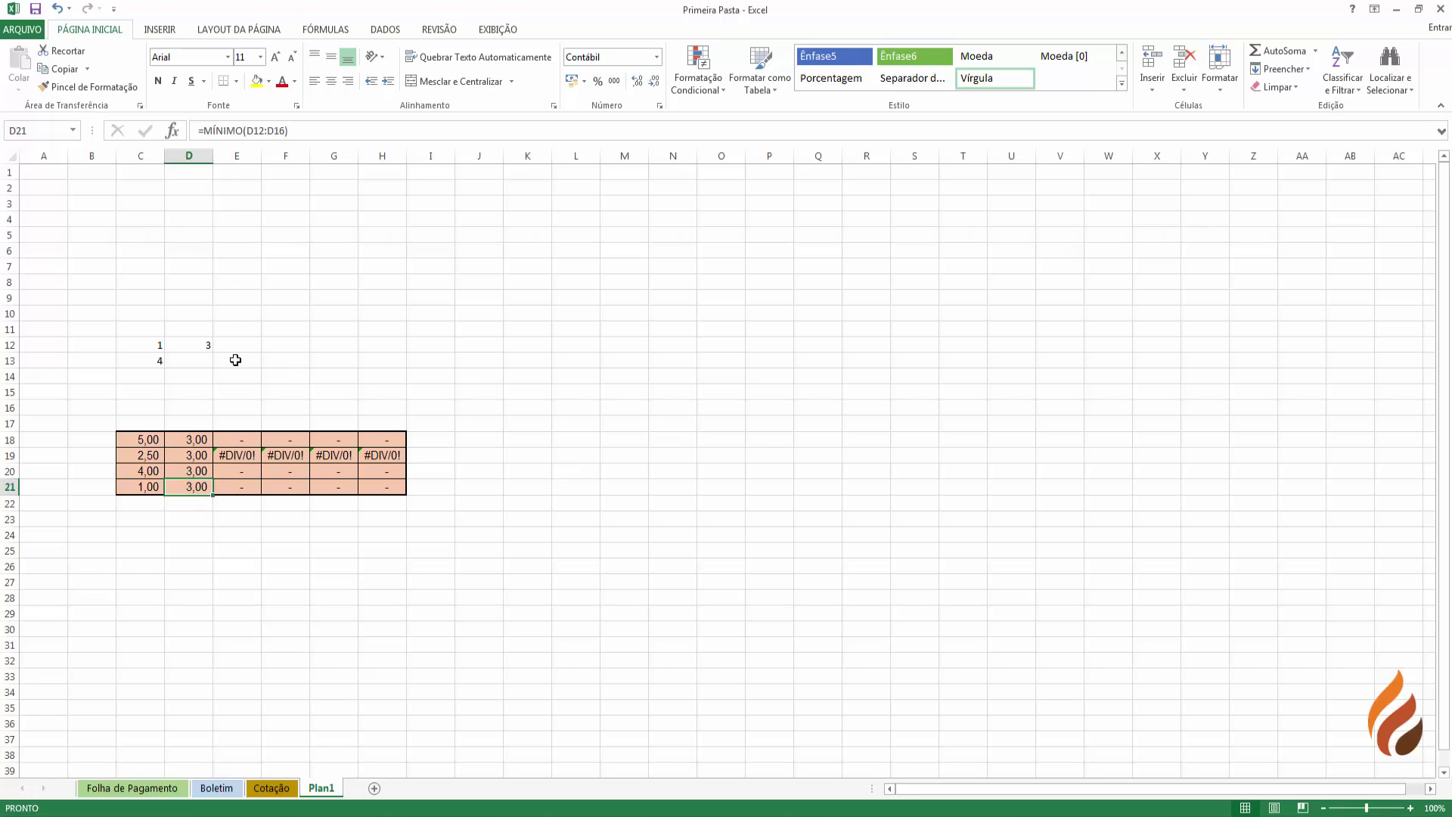
# - Enter 7 in D13 and inspect the recalculated total, average, maximum and minimum in D18:D21
pyautogui.click(206, 358)
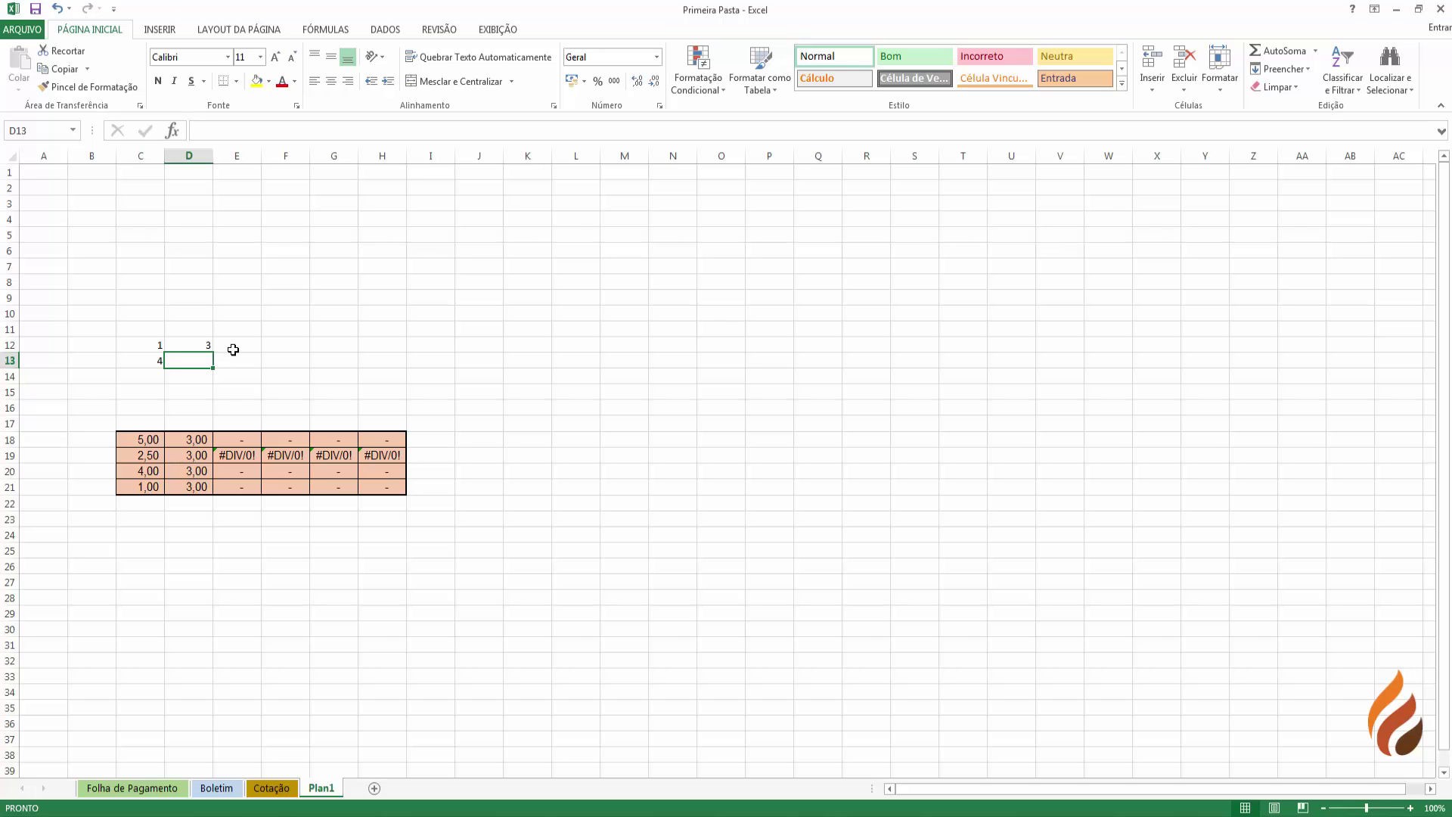
pyautogui.write('7')
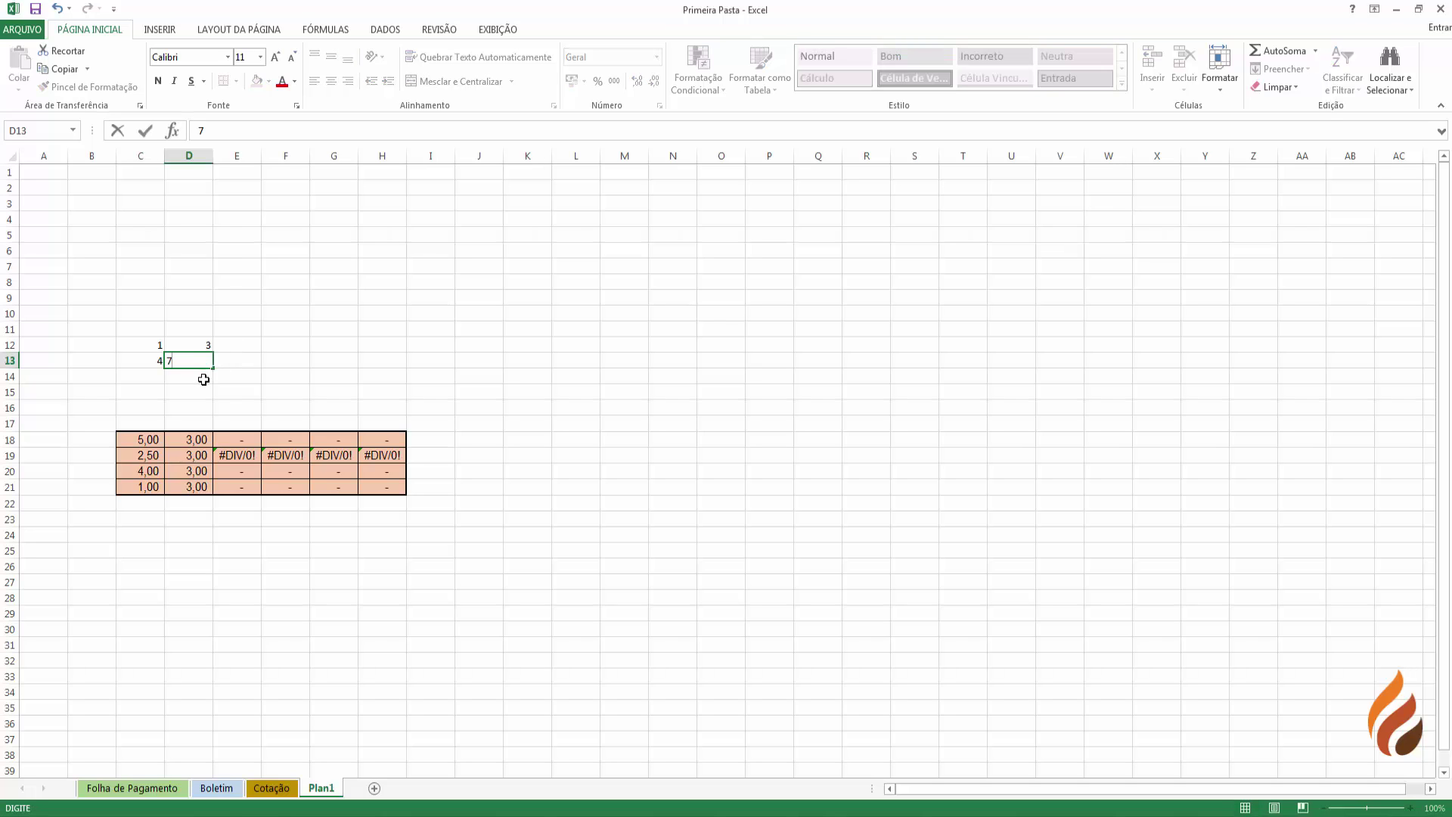
pyautogui.press('Return')
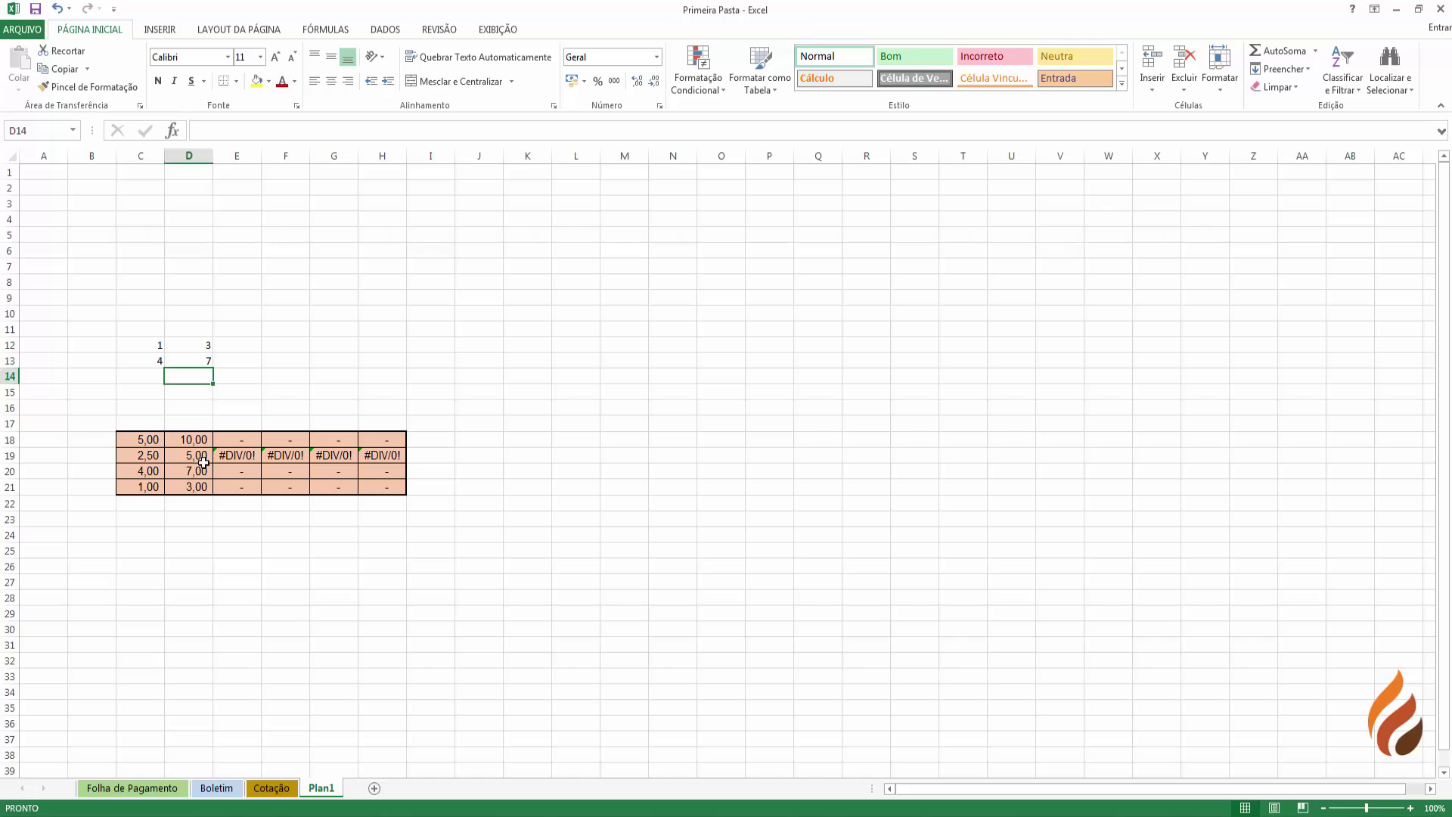
pyautogui.click(202, 454)
pyautogui.click(200, 472)
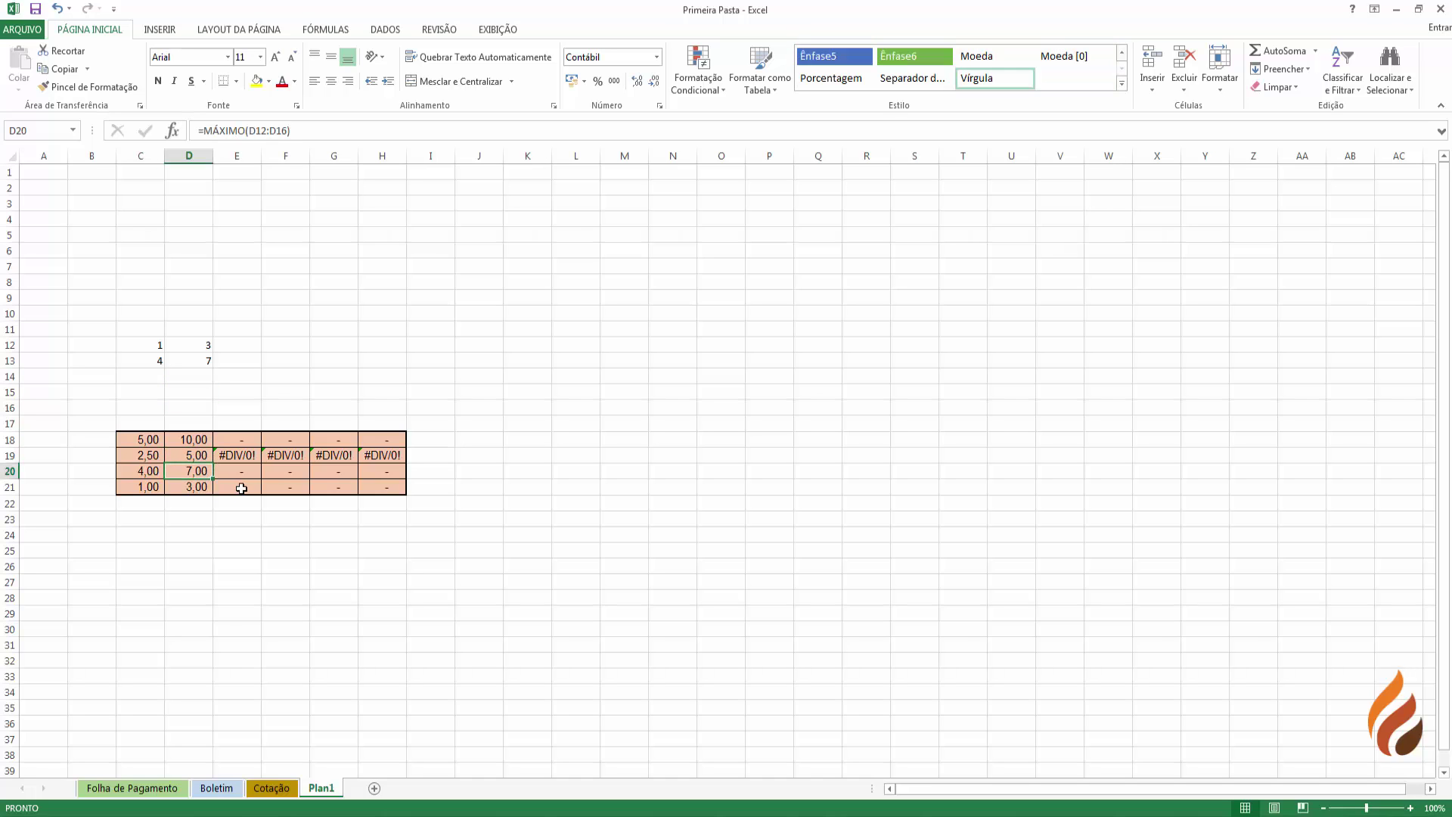
pyautogui.click(190, 488)
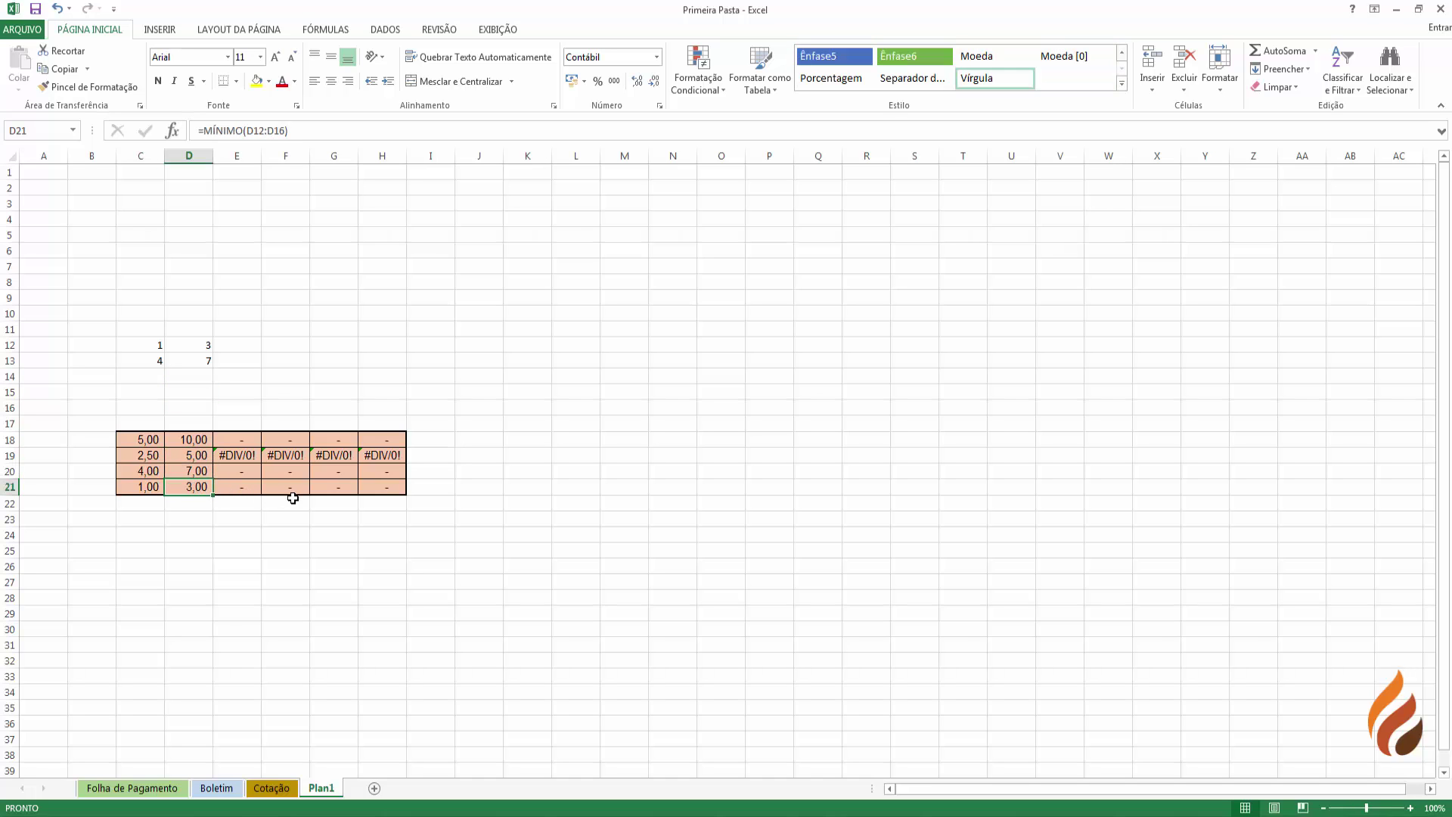
pyautogui.click(195, 440)
# - Review the E18:E21 summary formulas, then select the Sal-Base values B6:B8 on Folha de Pagamento
pyautogui.click(241, 345)
pyautogui.moveTo(241, 345); pyautogui.dragTo(360, 424)
pyautogui.click(247, 444)
pyautogui.click(248, 456)
pyautogui.click(249, 474)
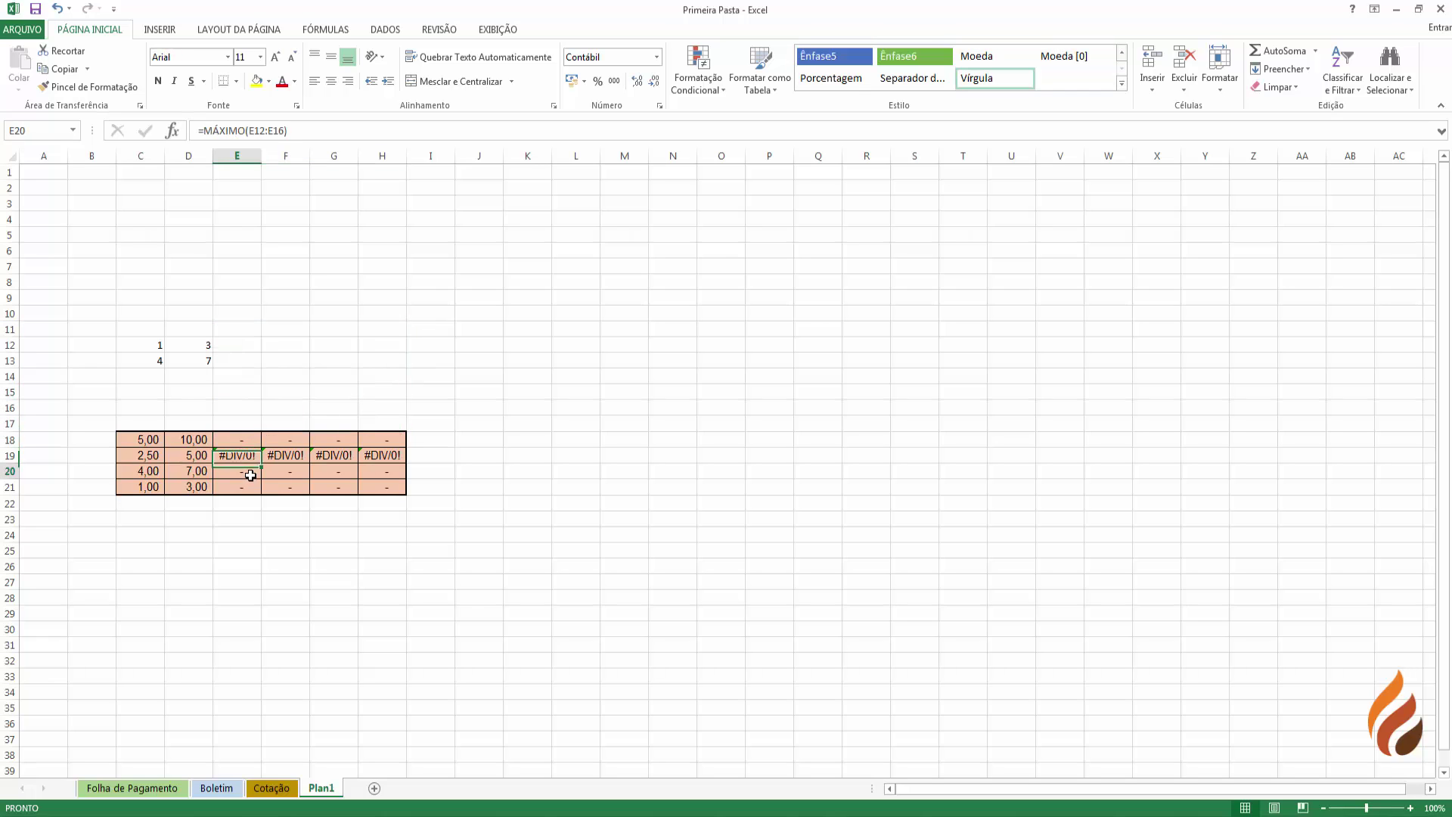
pyautogui.click(246, 488)
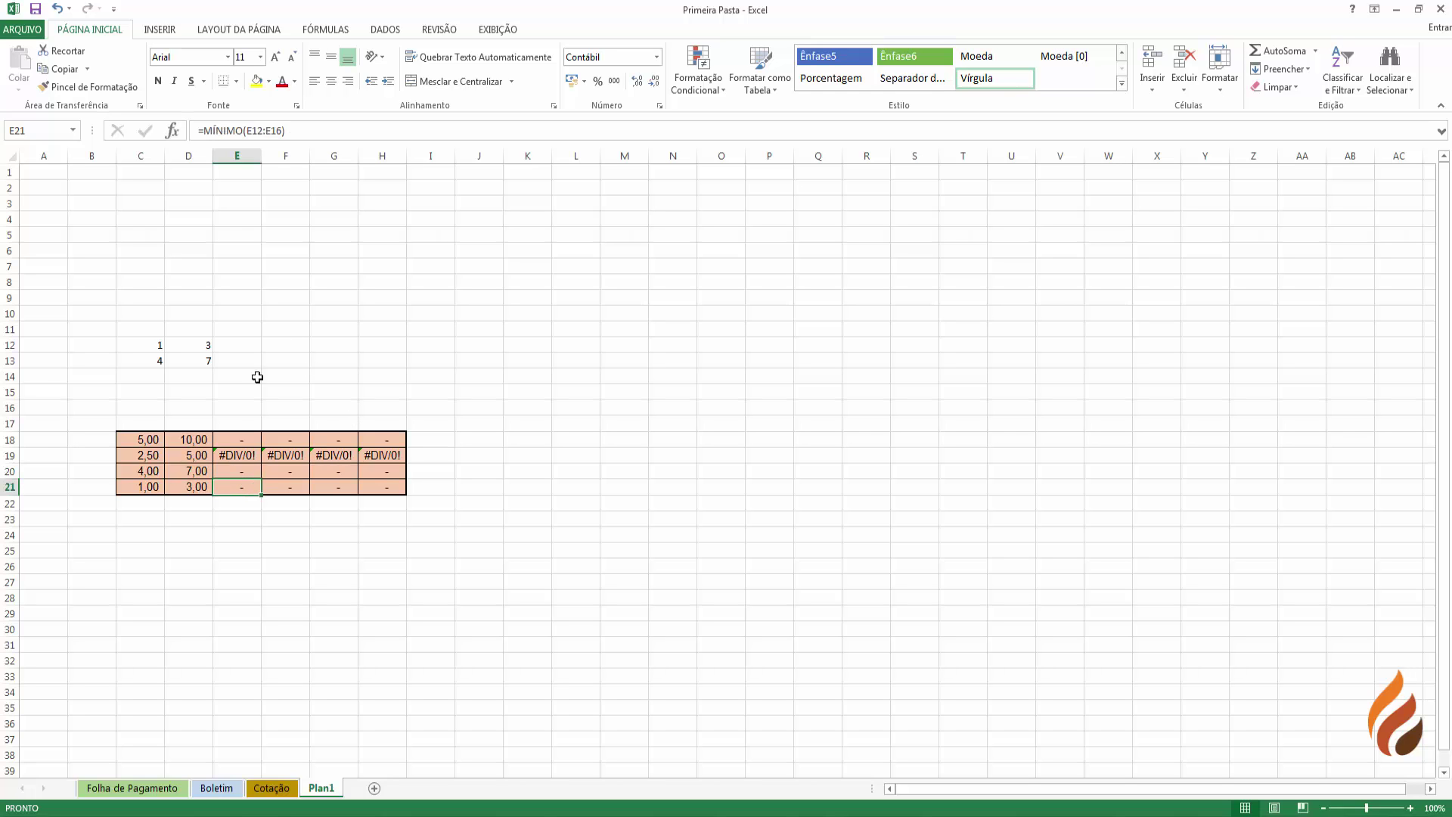
pyautogui.click(135, 789)
pyautogui.moveTo(206, 252); pyautogui.dragTo(207, 286)
# - Copy the Sal-Base cells B6:B8 and paste only their formatting onto Plan1's test cells C12:D13
pyautogui.rightClick(207, 285)
pyautogui.click(244, 317)
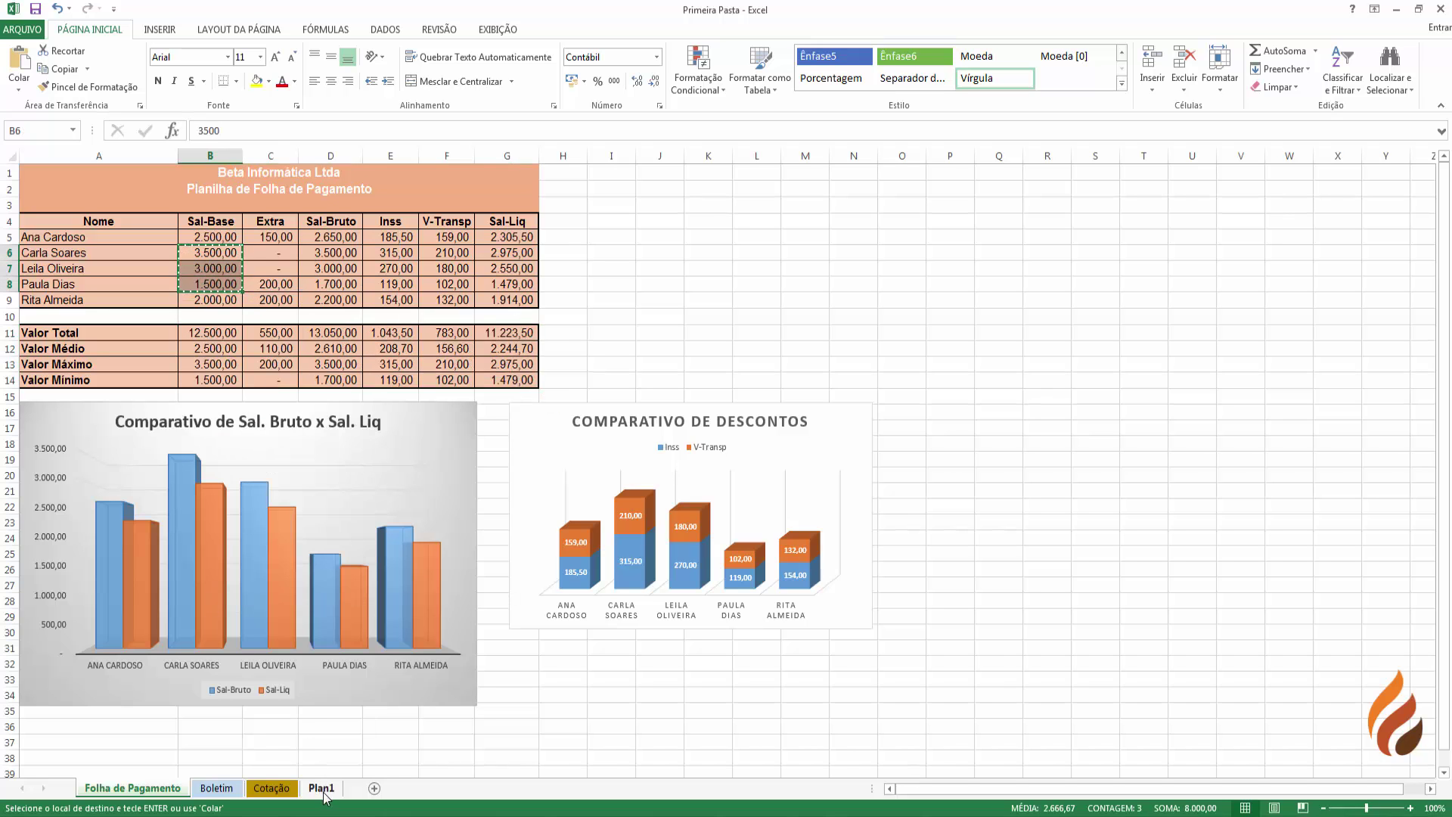
pyautogui.click(321, 788)
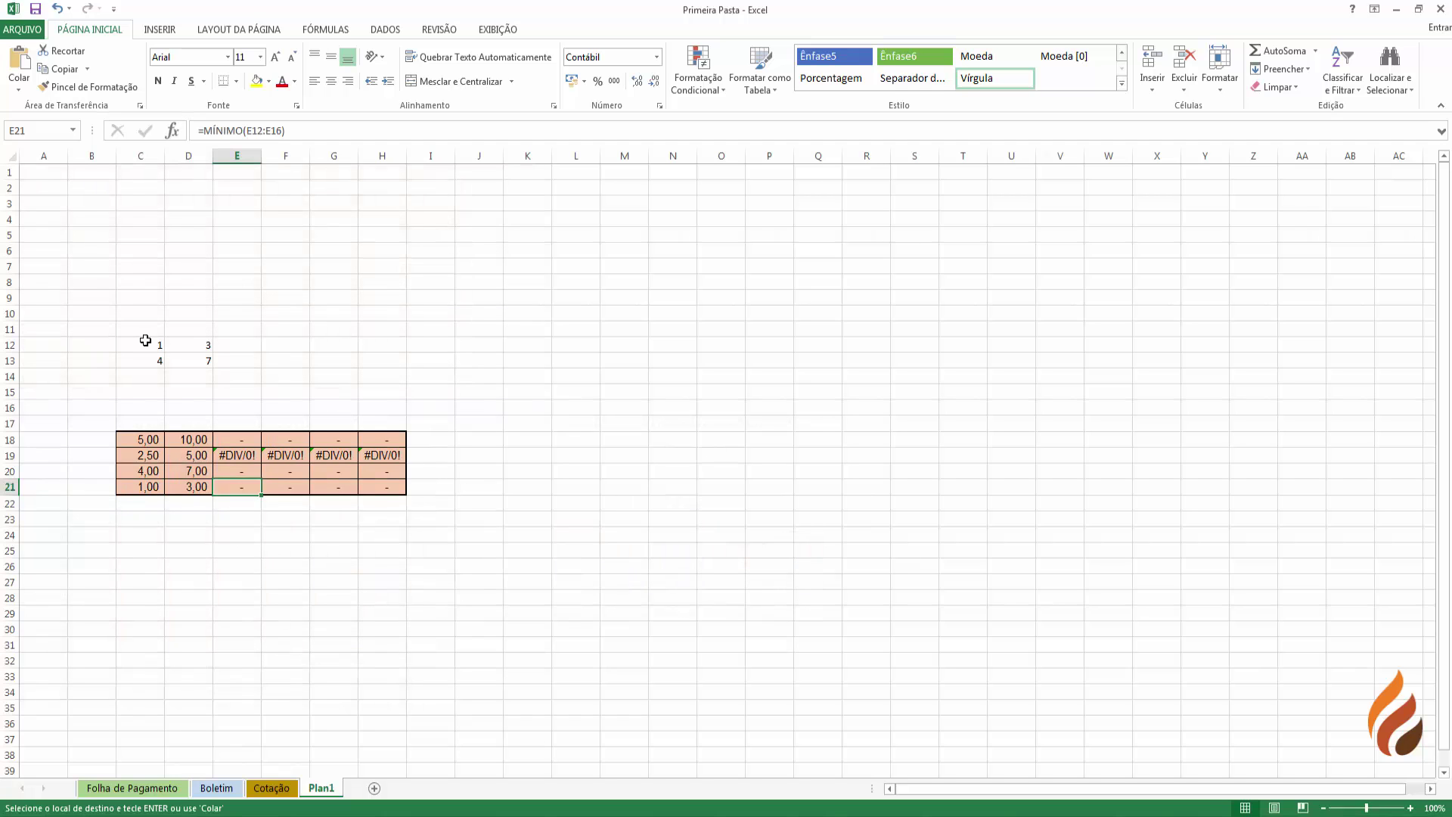
pyautogui.moveTo(145, 341); pyautogui.dragTo(187, 359)
pyautogui.rightClick(186, 356)
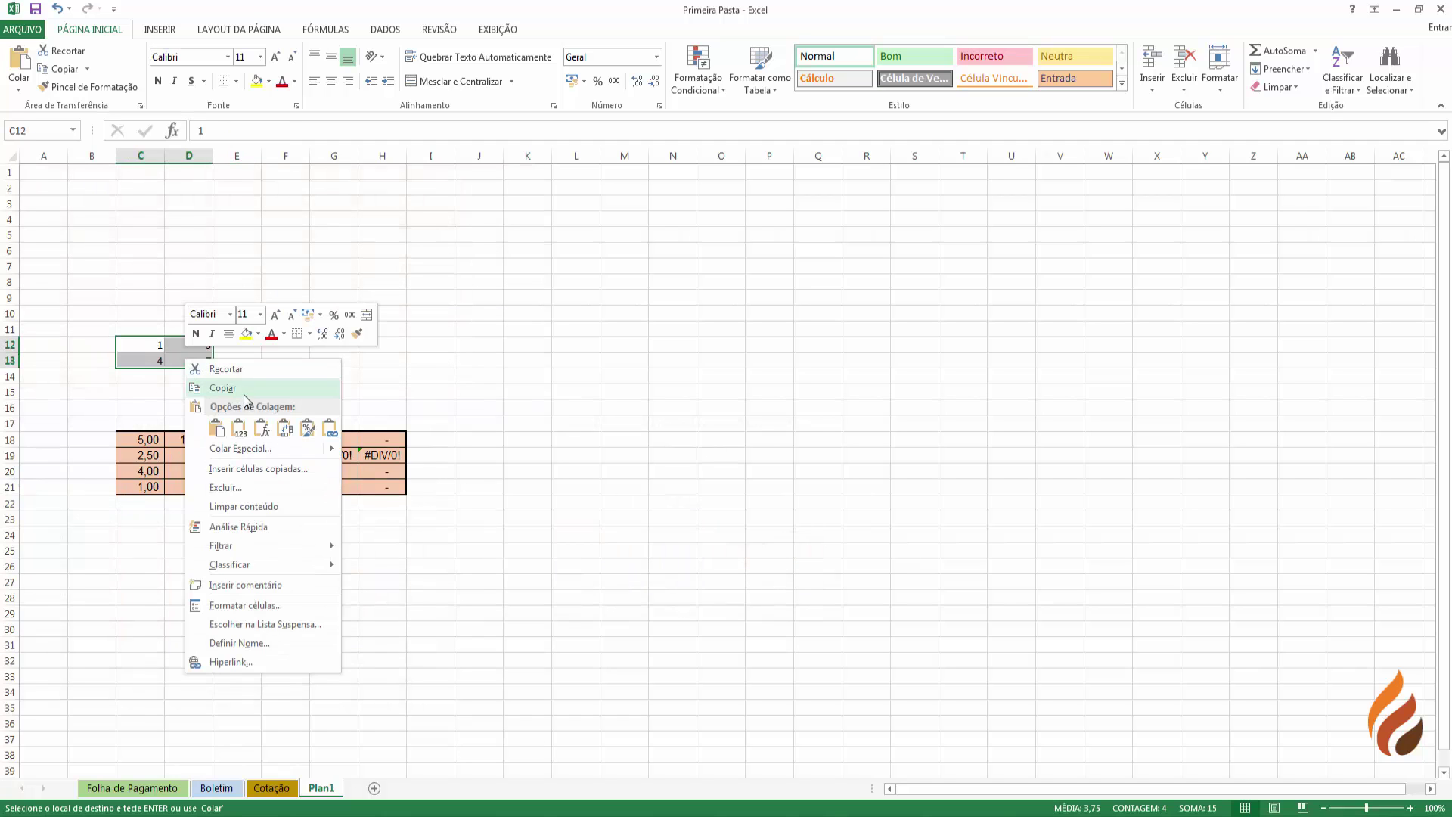
pyautogui.click(310, 430)
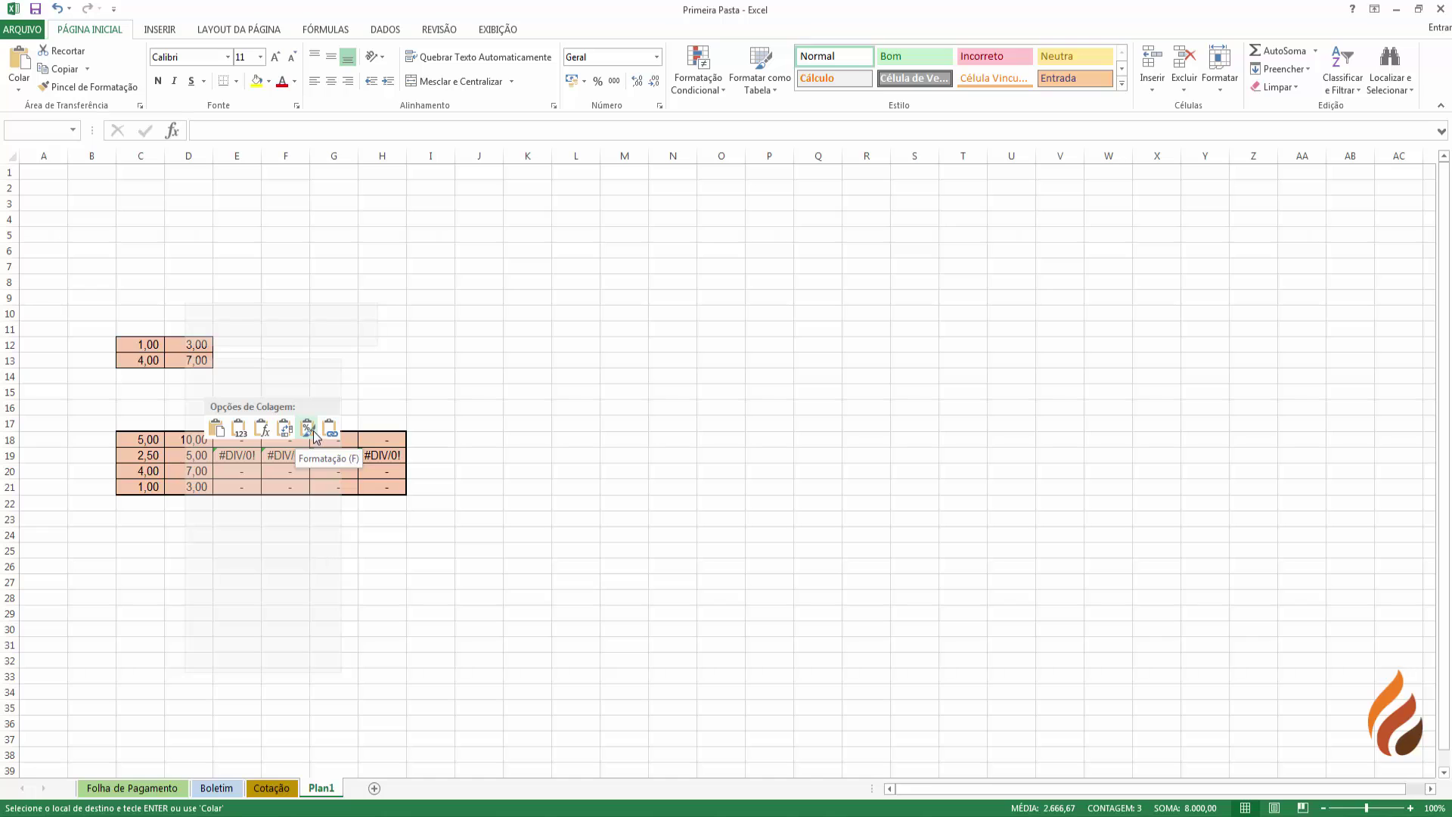
pyautogui.click(186, 389)
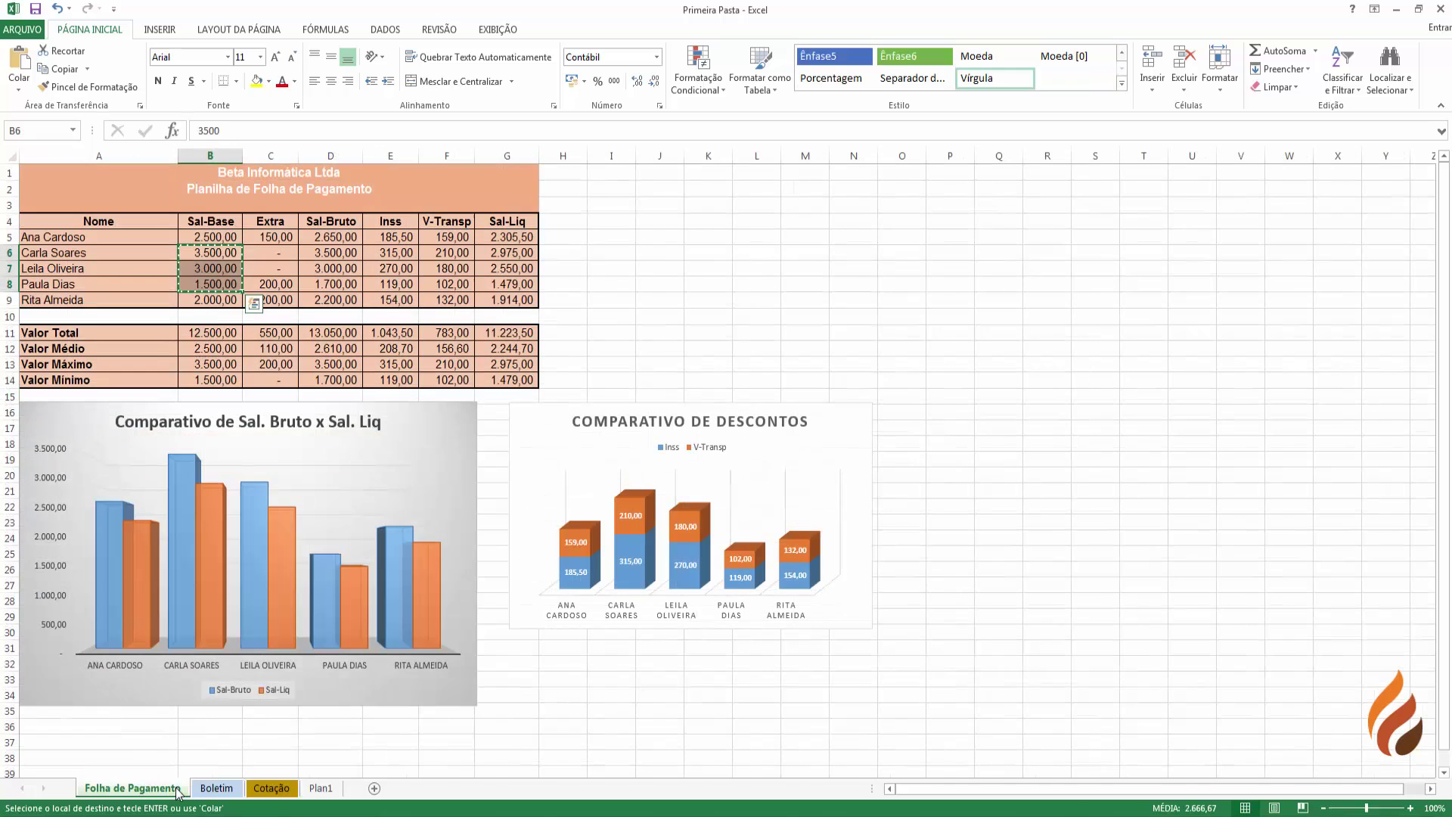
pyautogui.click(182, 790)
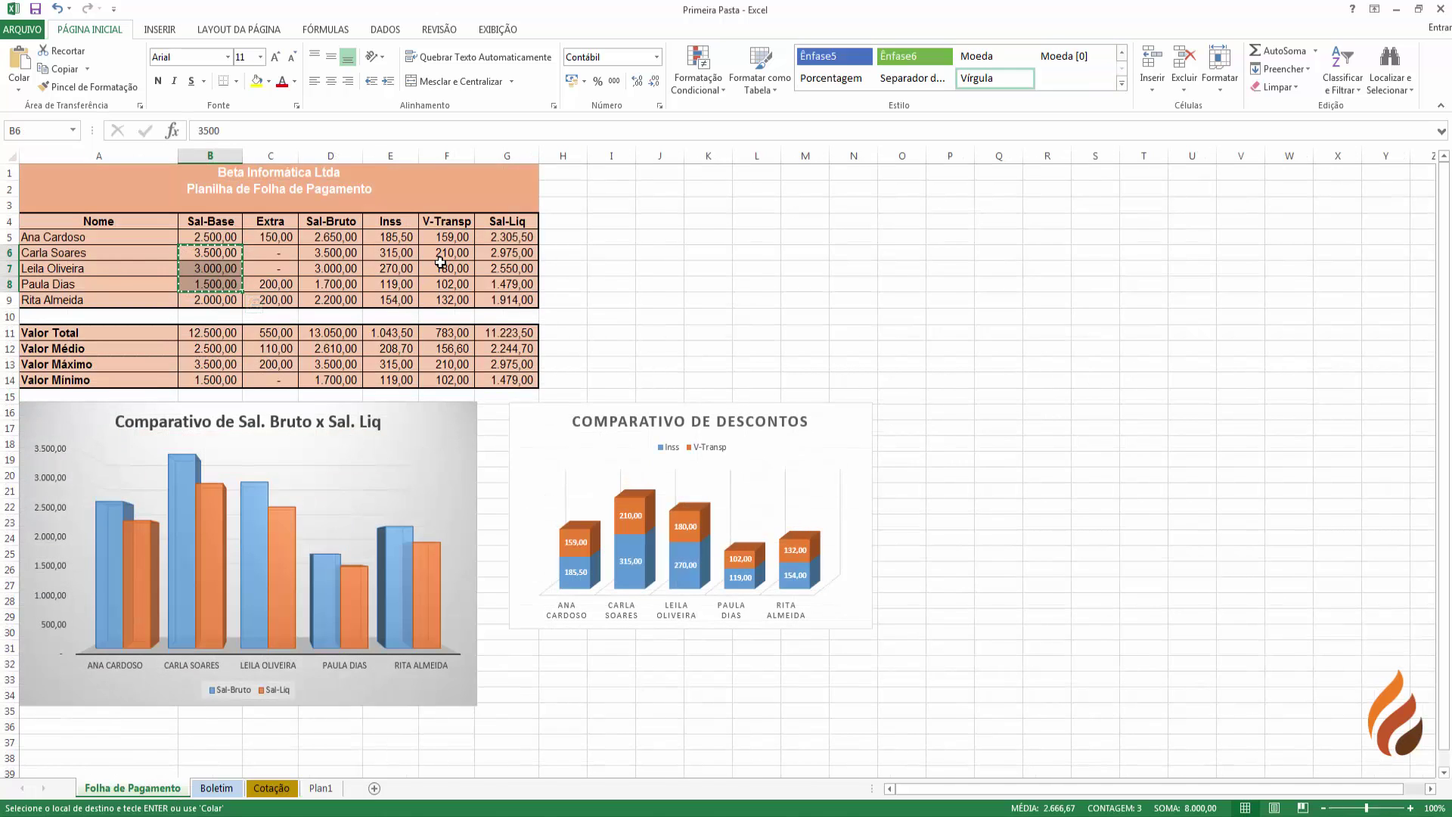
# - Copy the employee names A5:A9, then copy the header row A4:G4 instead
pyautogui.moveTo(68, 238); pyautogui.dragTo(97, 301)
pyautogui.rightClick(101, 267)
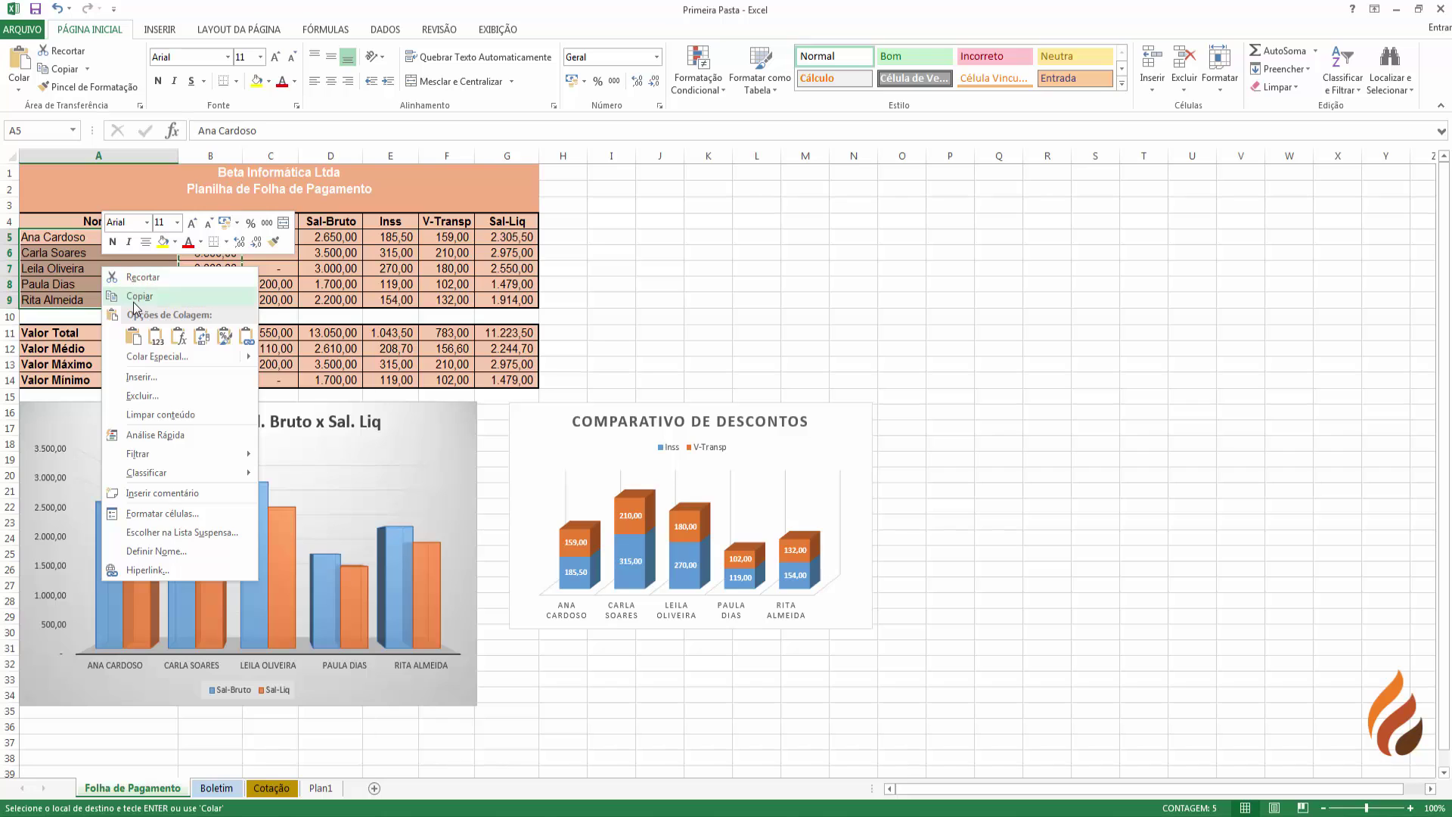
pyautogui.click(134, 304)
pyautogui.moveTo(83, 221); pyautogui.dragTo(506, 221)
pyautogui.rightClick(505, 221)
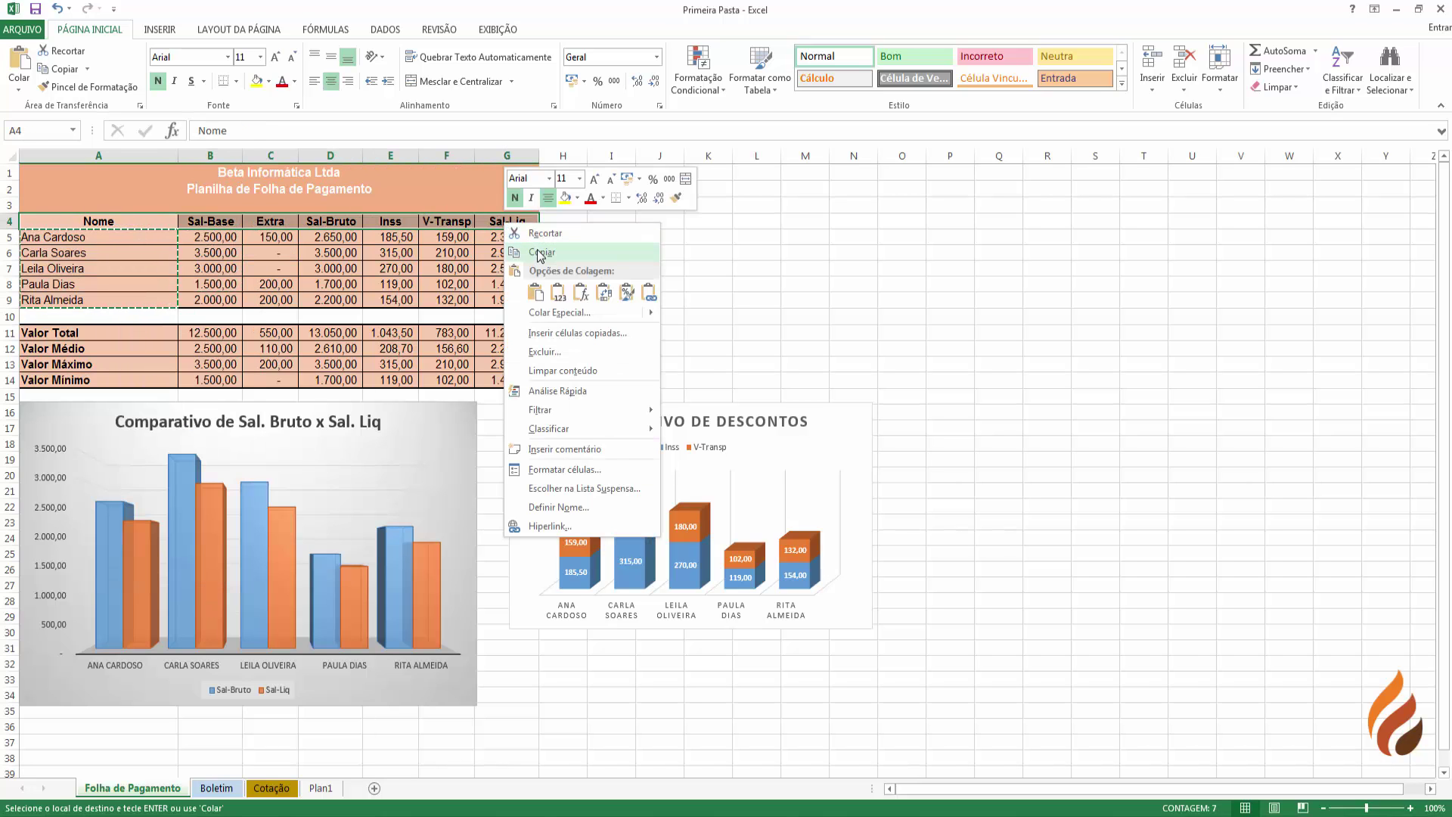
pyautogui.click(540, 253)
# - Paste the headers transposed down Plan1 column N from N7, widen the column, and select them
pyautogui.click(321, 788)
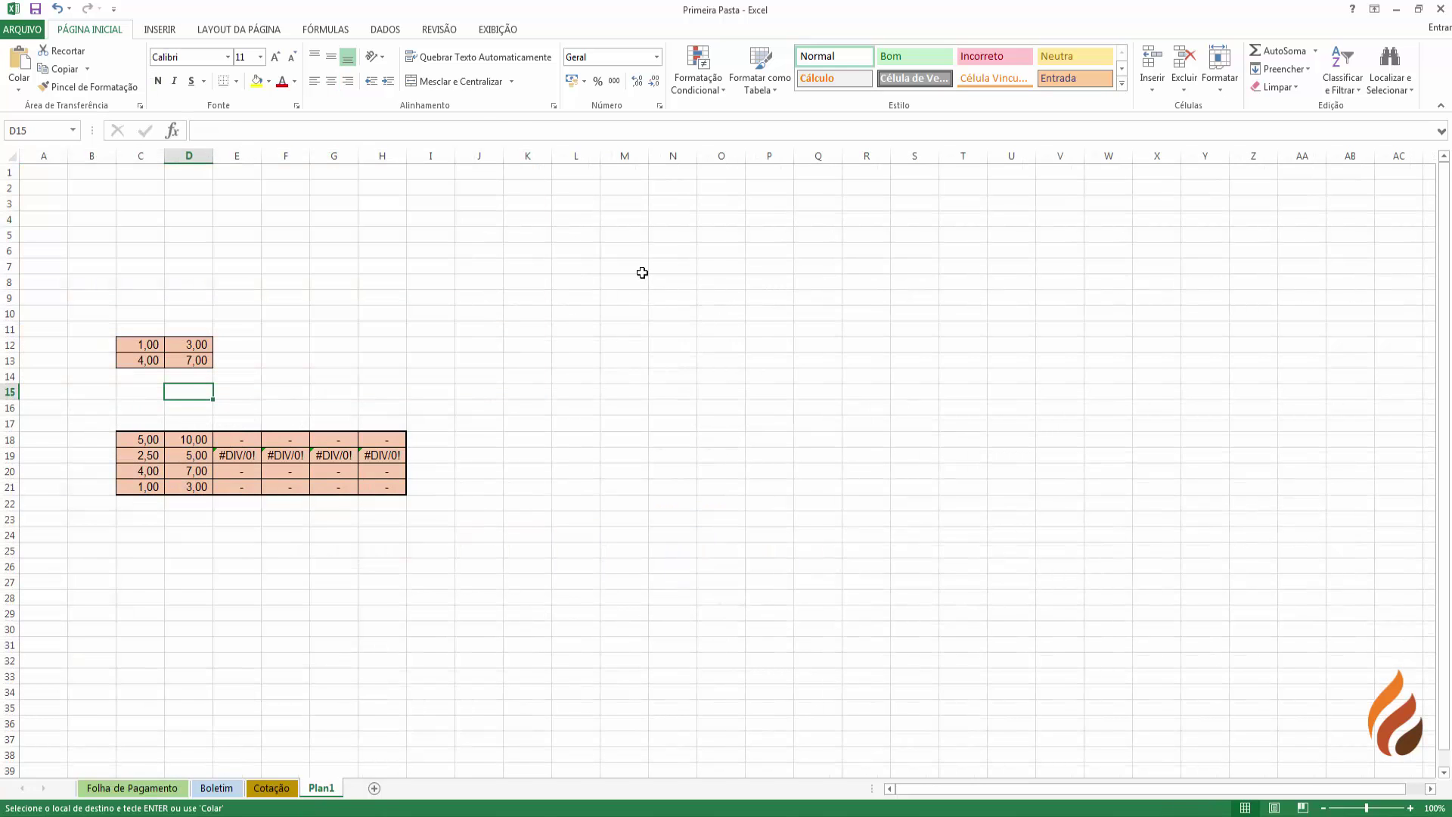
pyautogui.rightClick(685, 260)
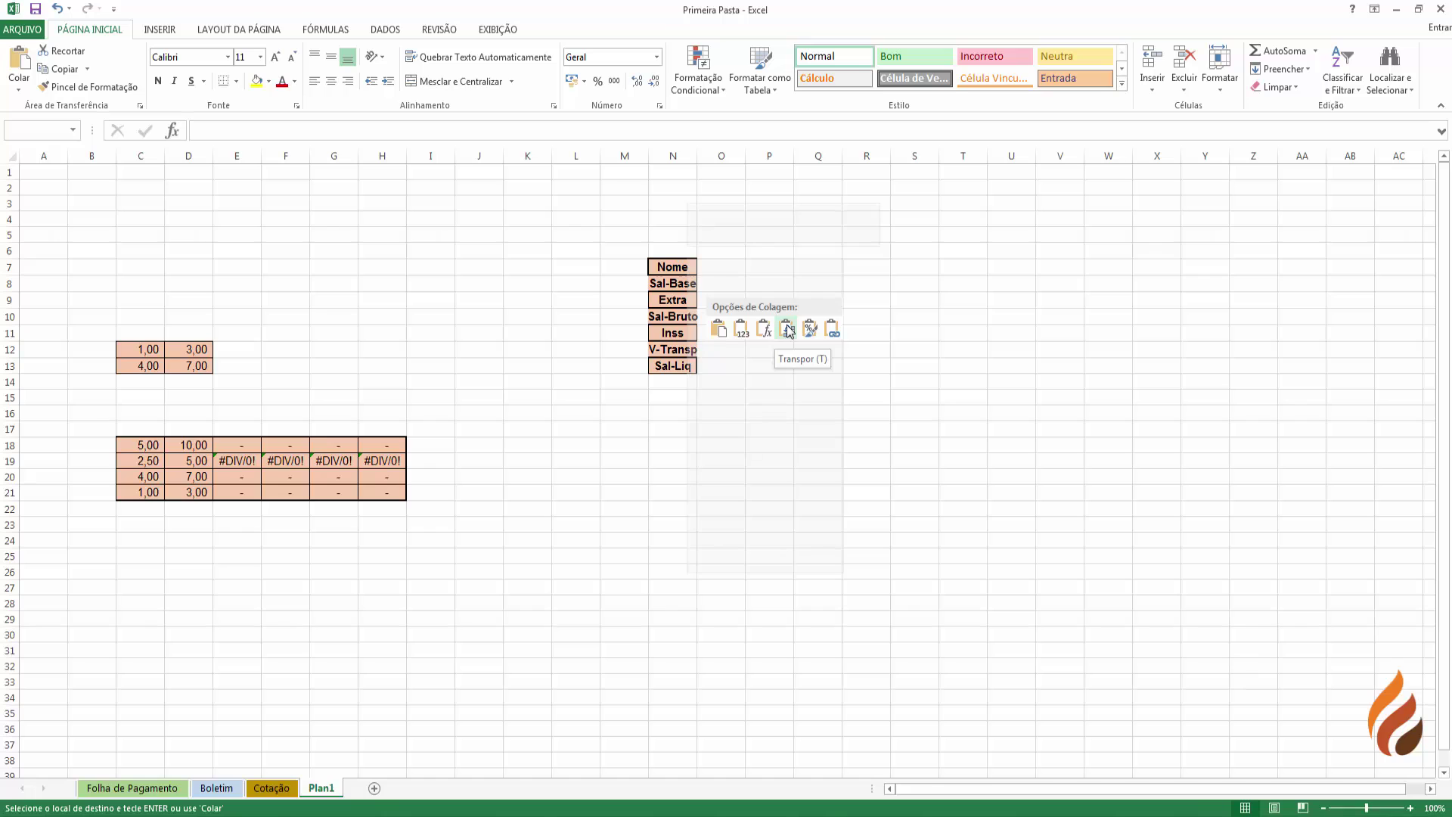
pyautogui.click(786, 328)
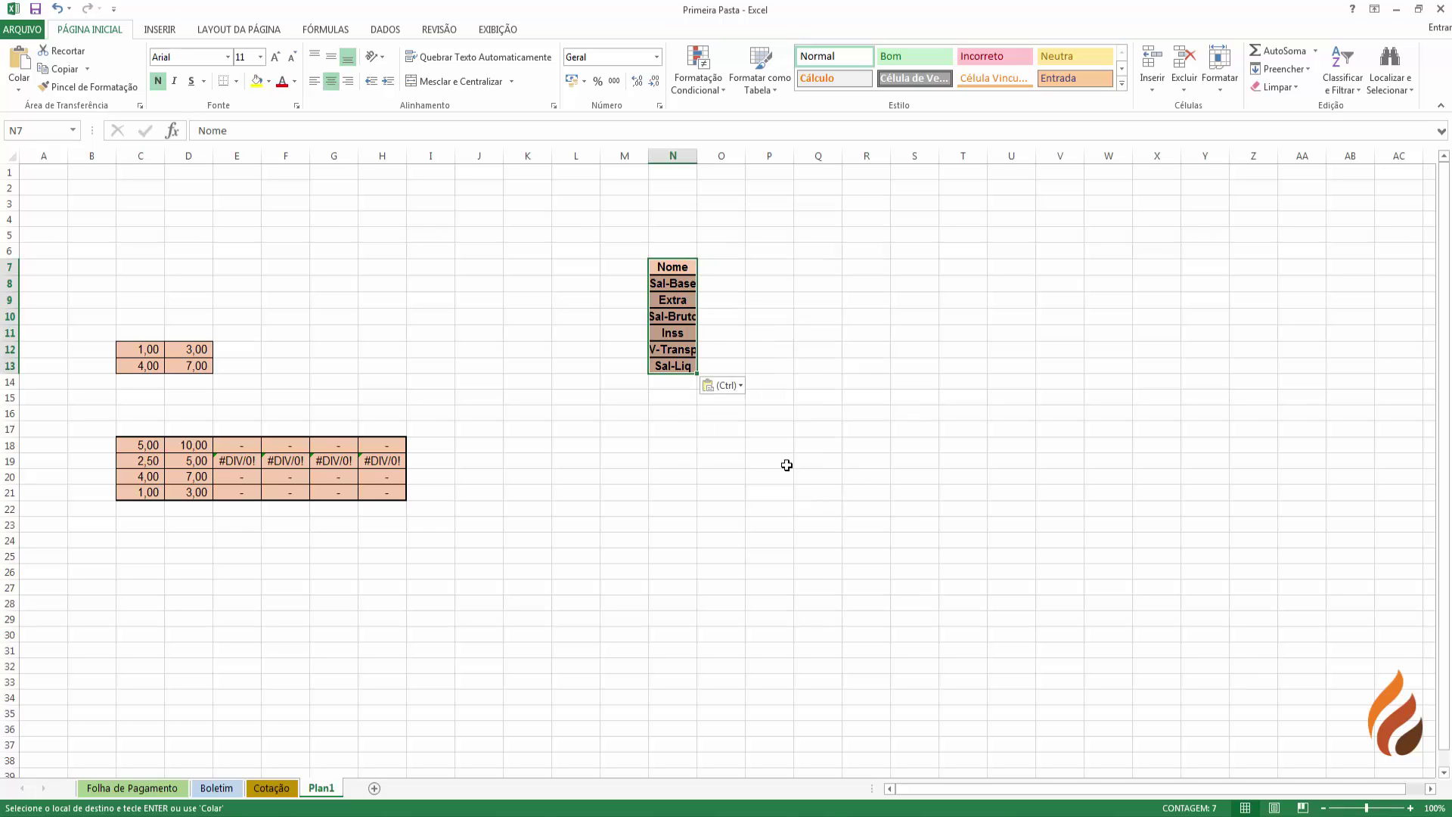
pyautogui.click(723, 385)
pyautogui.click(726, 184)
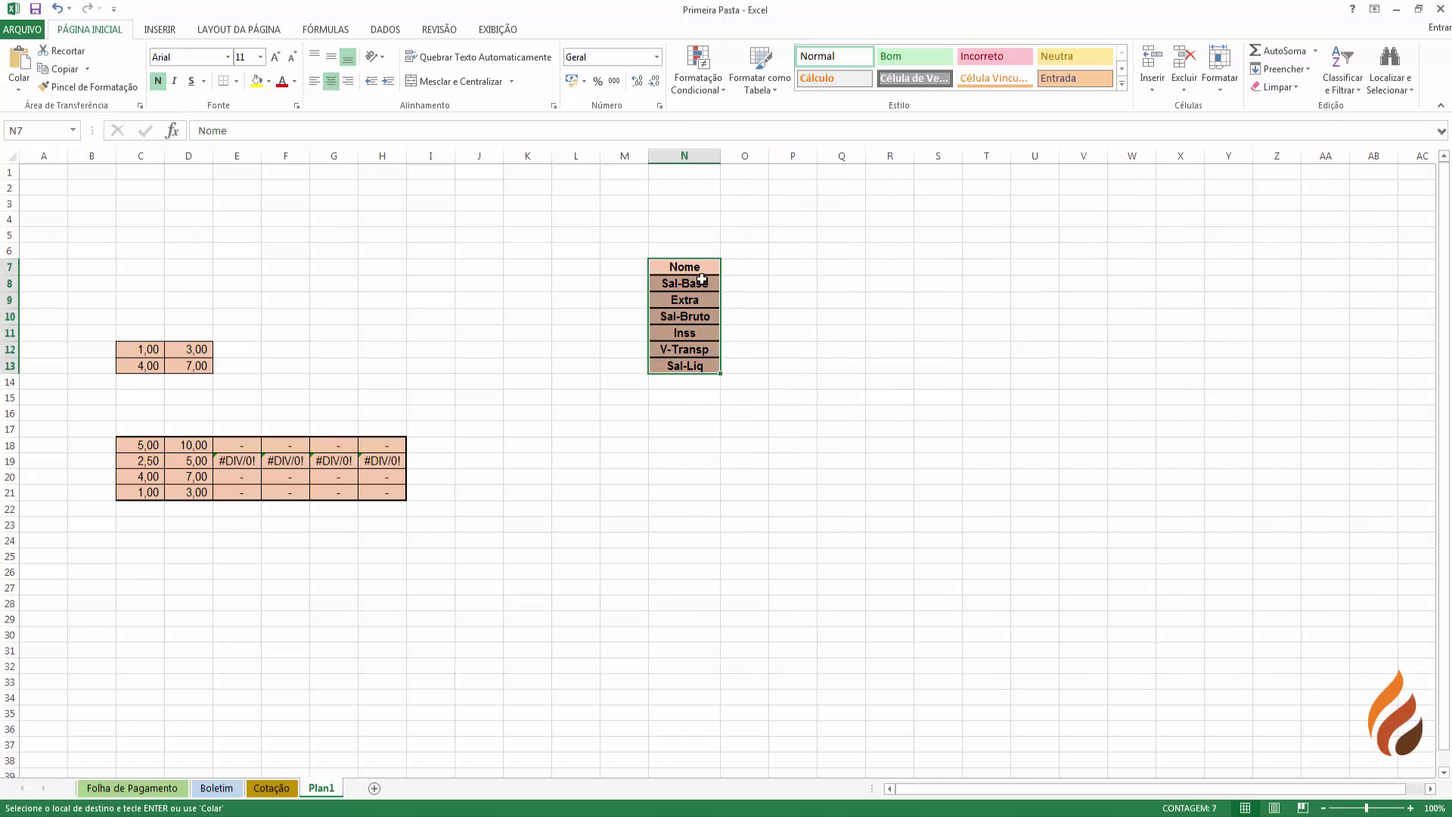
pyautogui.click(660, 477)
pyautogui.moveTo(685, 381); pyautogui.dragTo(685, 268)
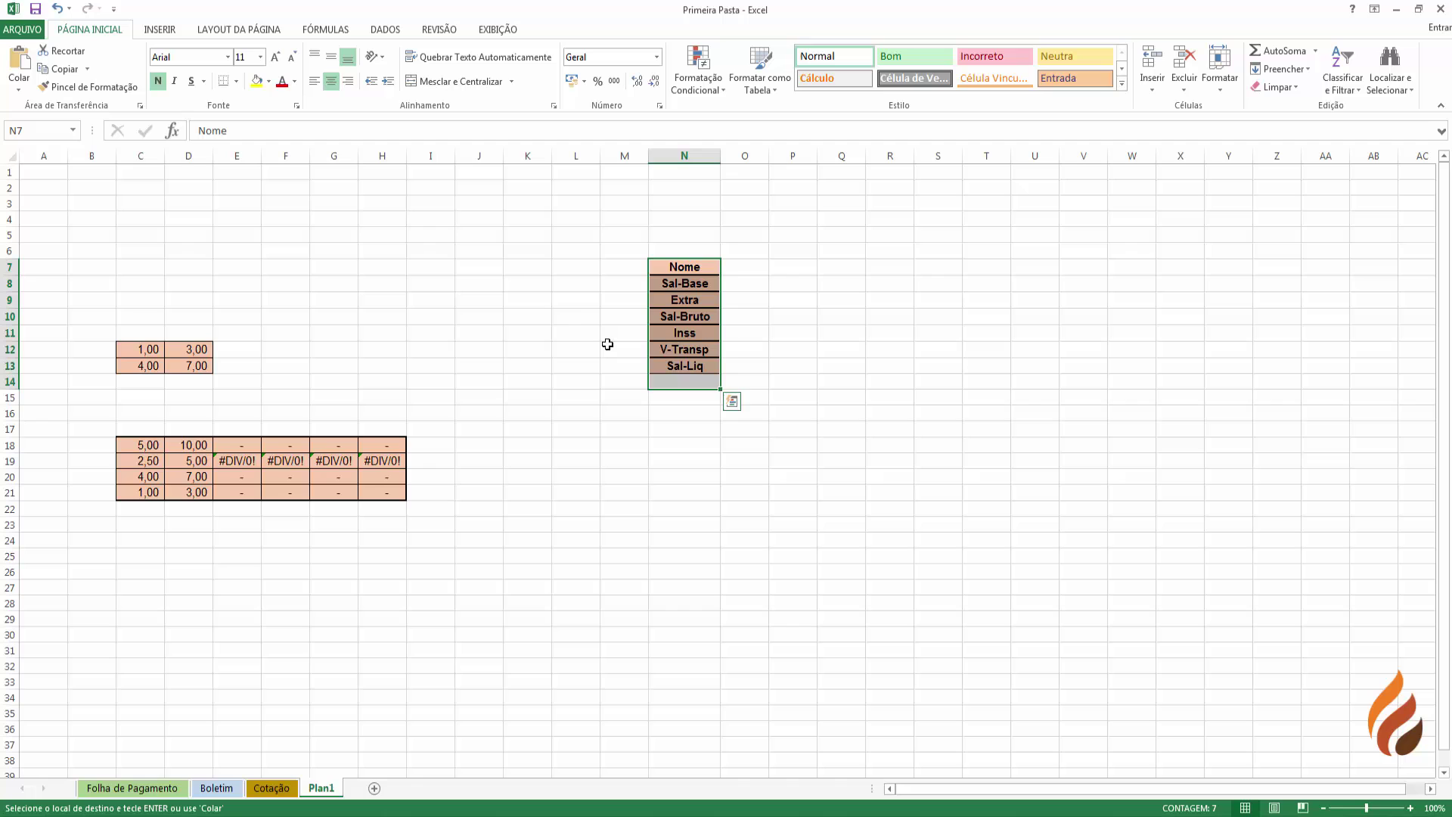
# - Copy the column N headers and paste them transposed across row 5 starting at T5
pyautogui.click(64, 70)
pyautogui.rightClick(714, 274)
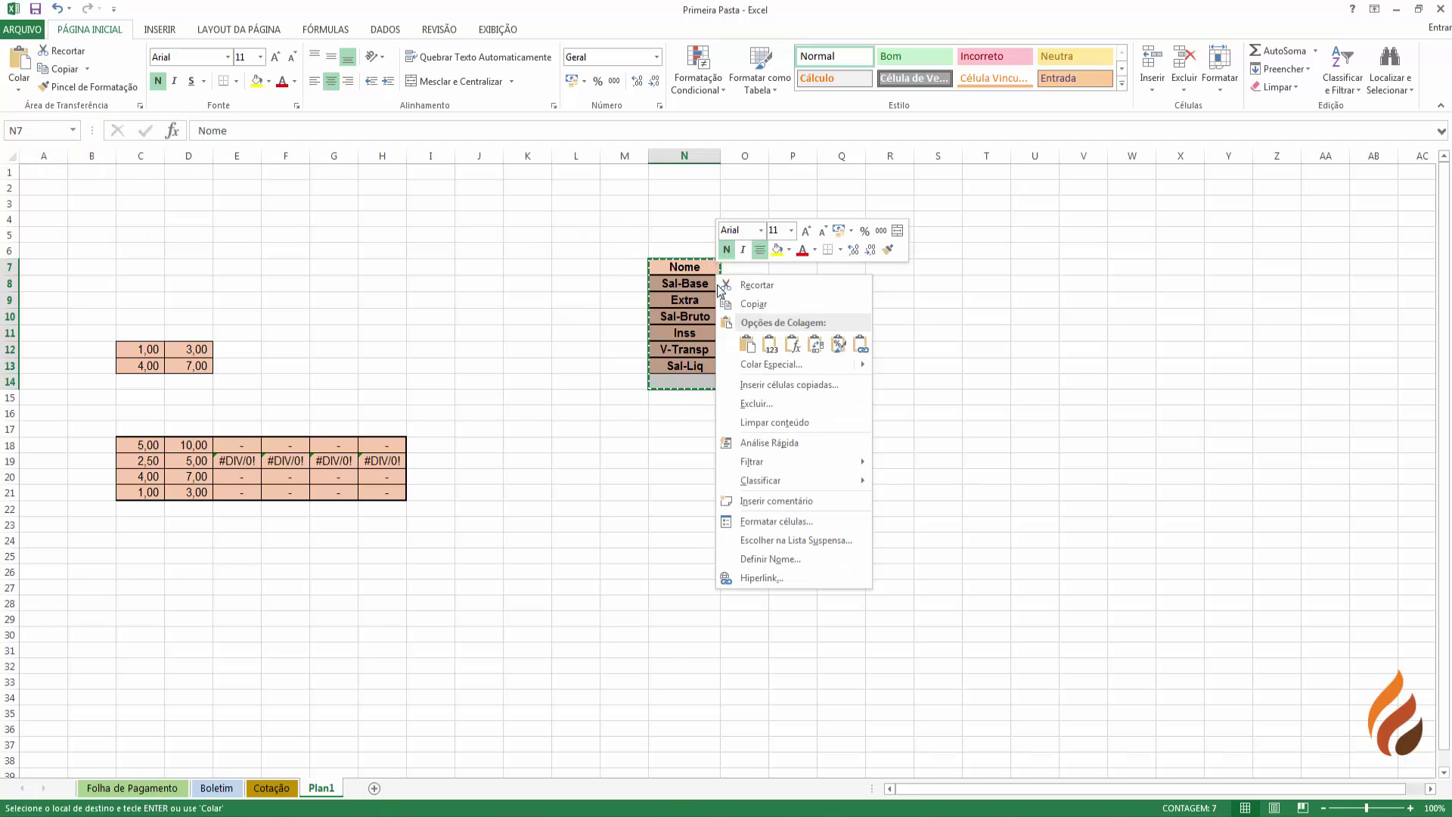
pyautogui.click(979, 235)
pyautogui.click(978, 234)
pyautogui.rightClick(979, 235)
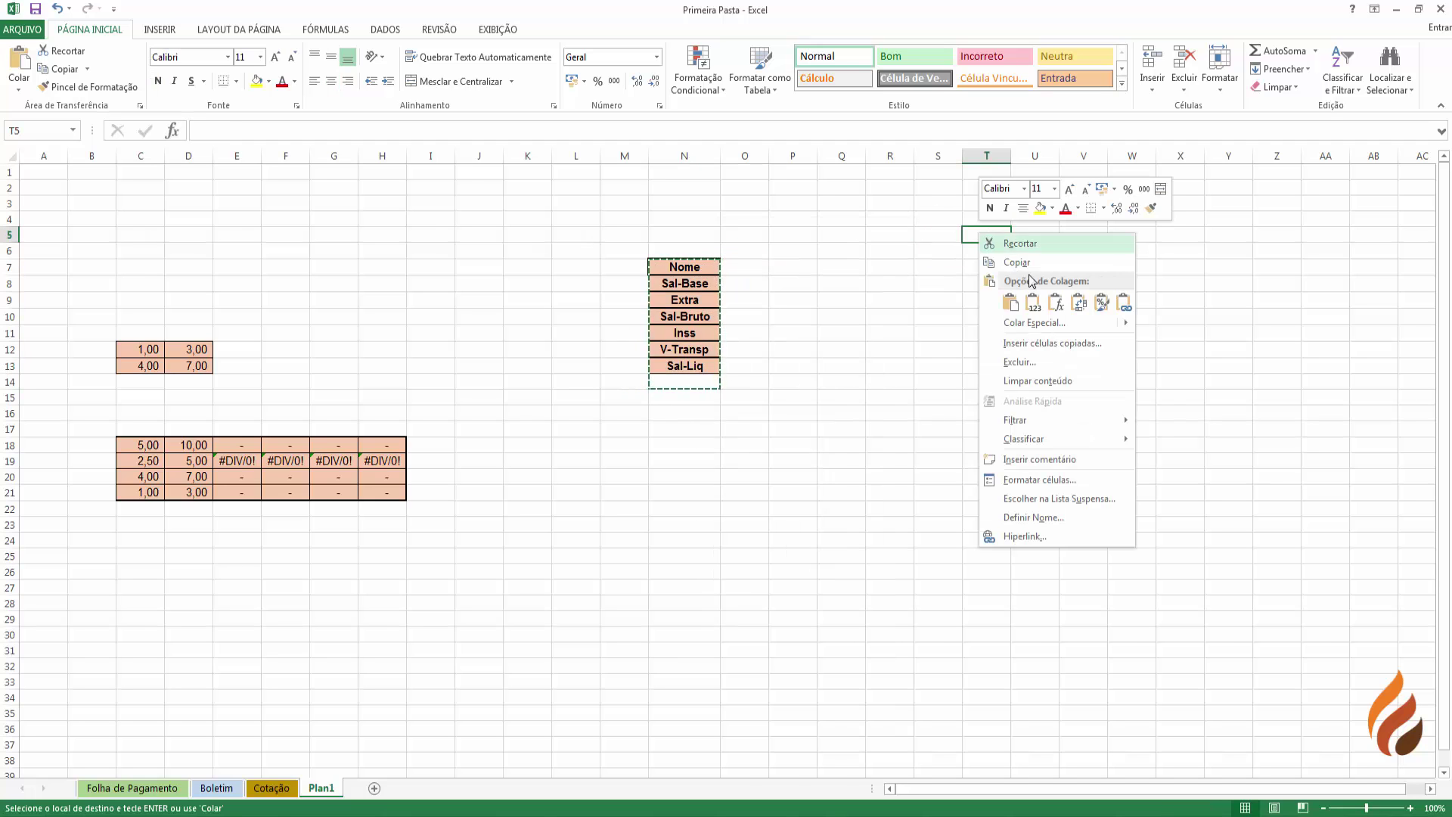
pyautogui.click(1079, 302)
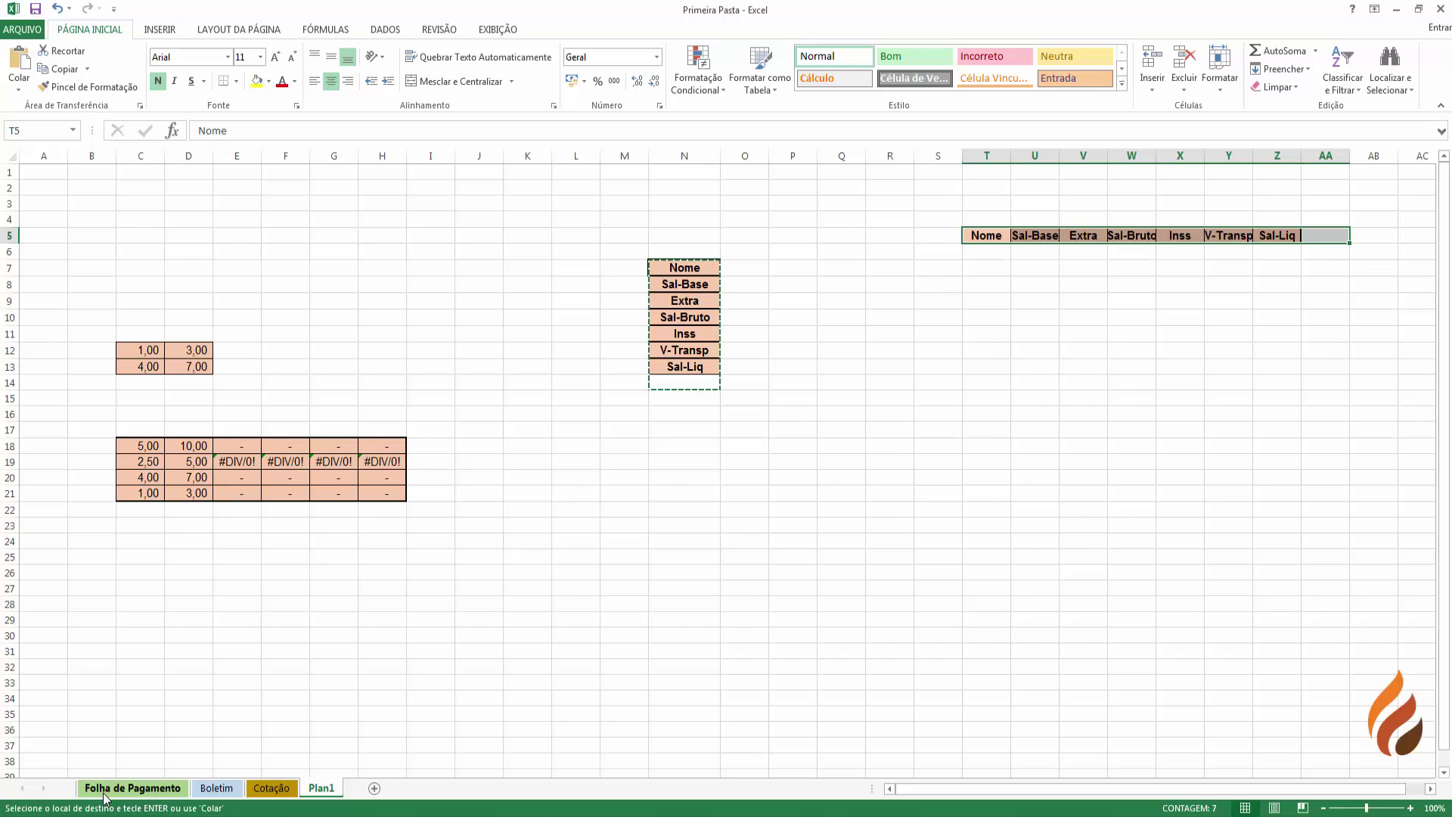
pyautogui.click(132, 788)
# - Copy the five employee names A5:A9 and paste them transposed across Plan1 row 21 from N21
pyautogui.moveTo(50, 261); pyautogui.dragTo(56, 301)
pyautogui.rightClick(62, 241)
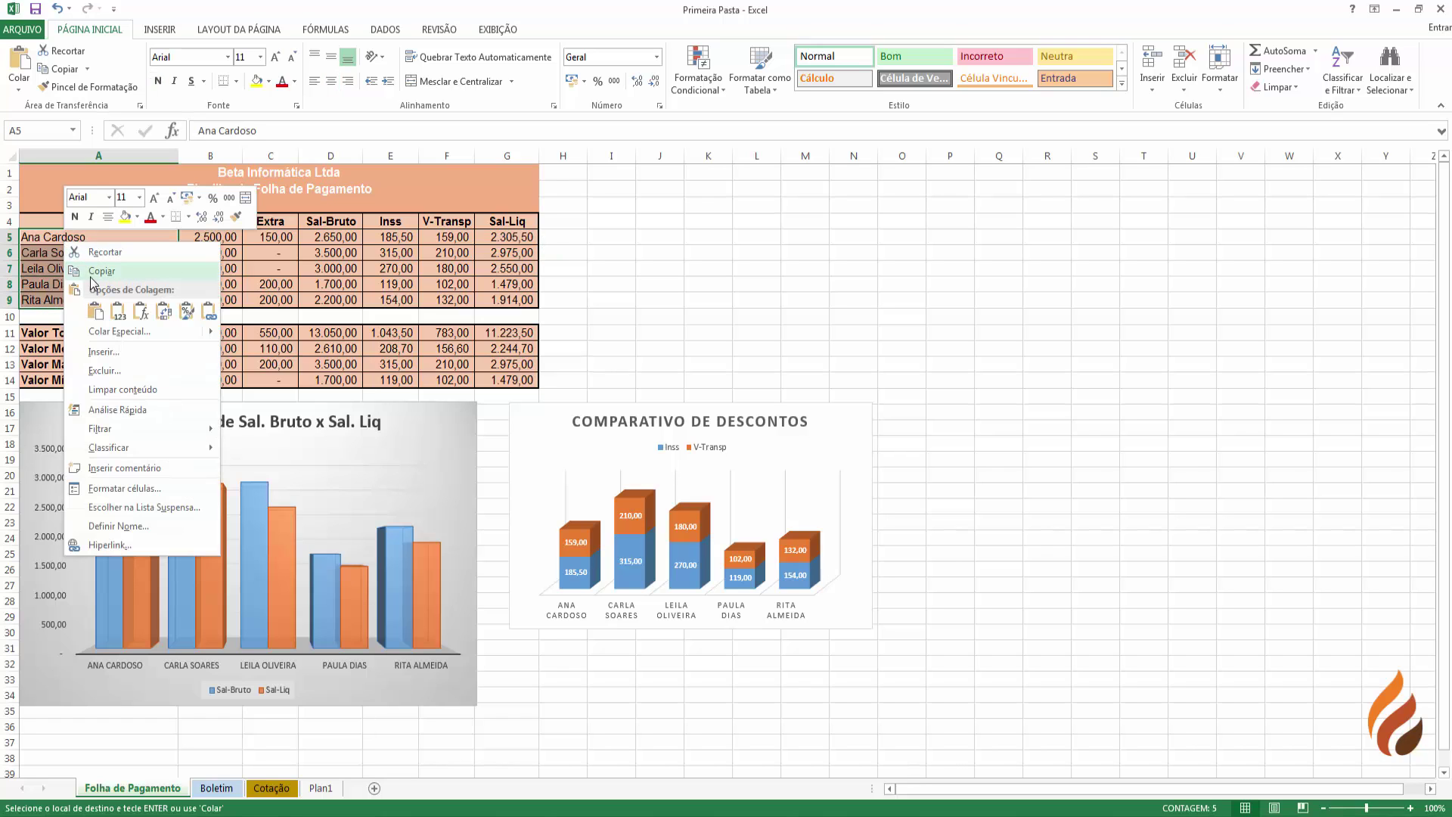
pyautogui.click(91, 271)
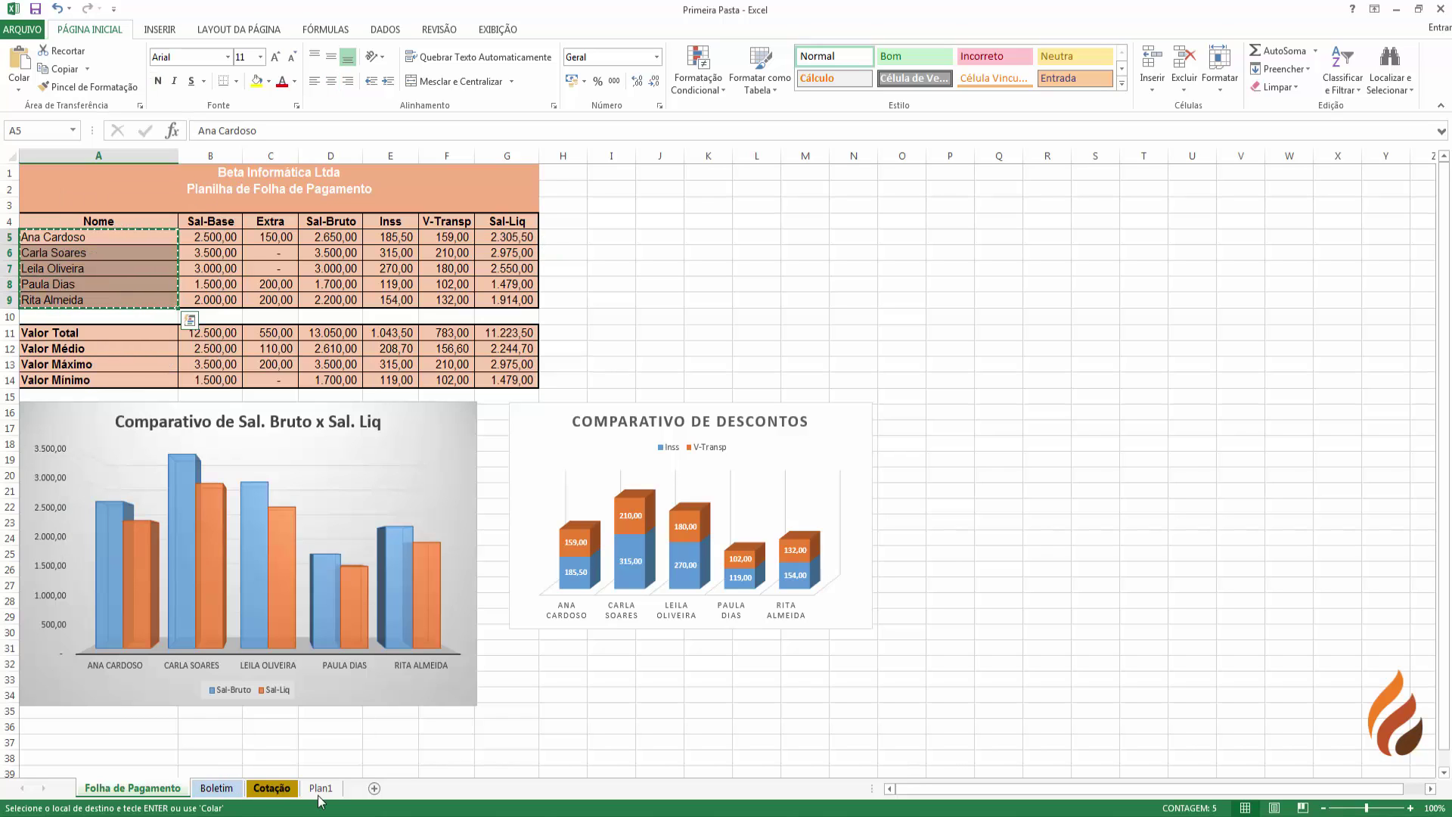
pyautogui.click(321, 788)
pyautogui.rightClick(700, 490)
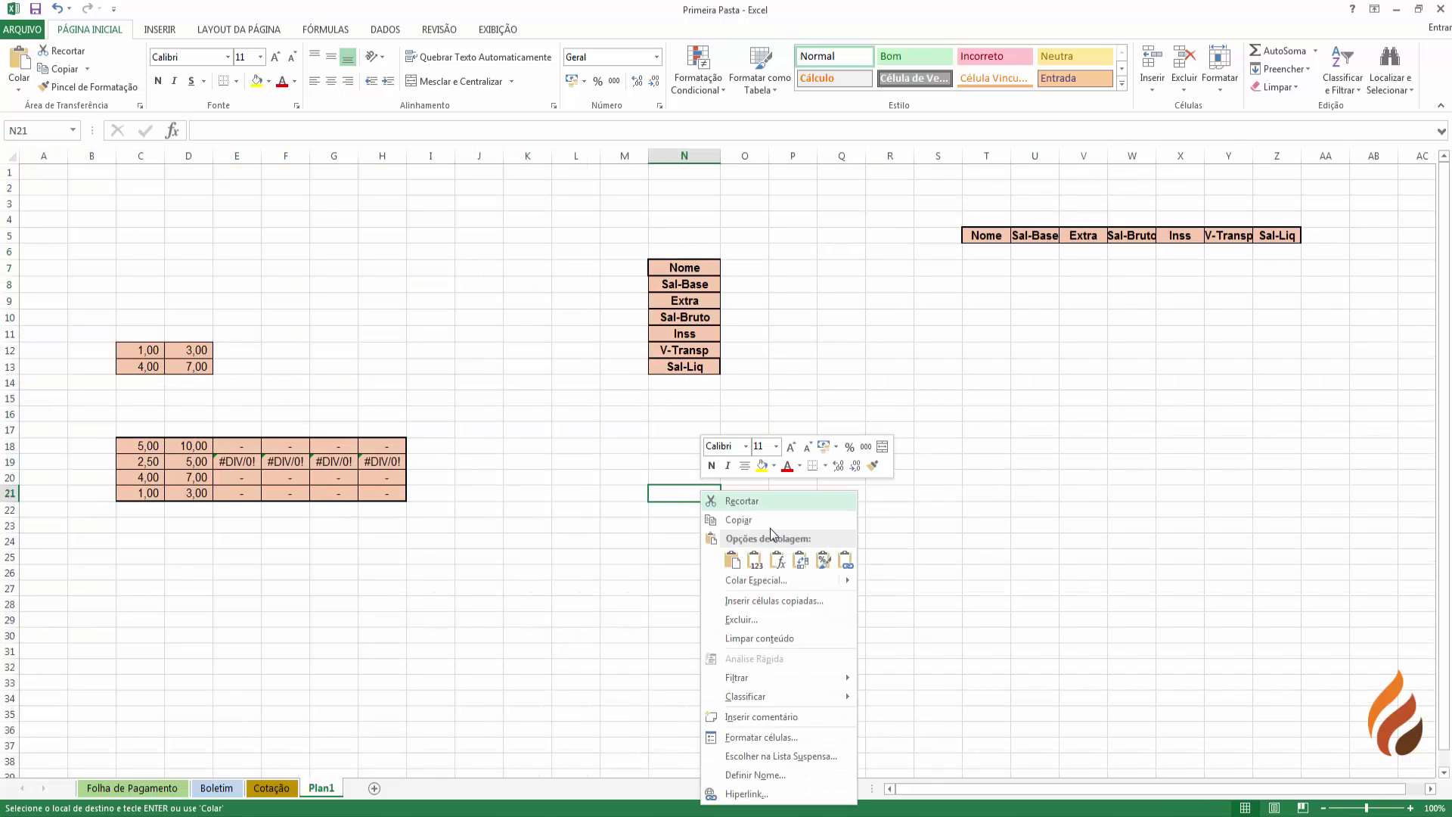
pyautogui.click(800, 560)
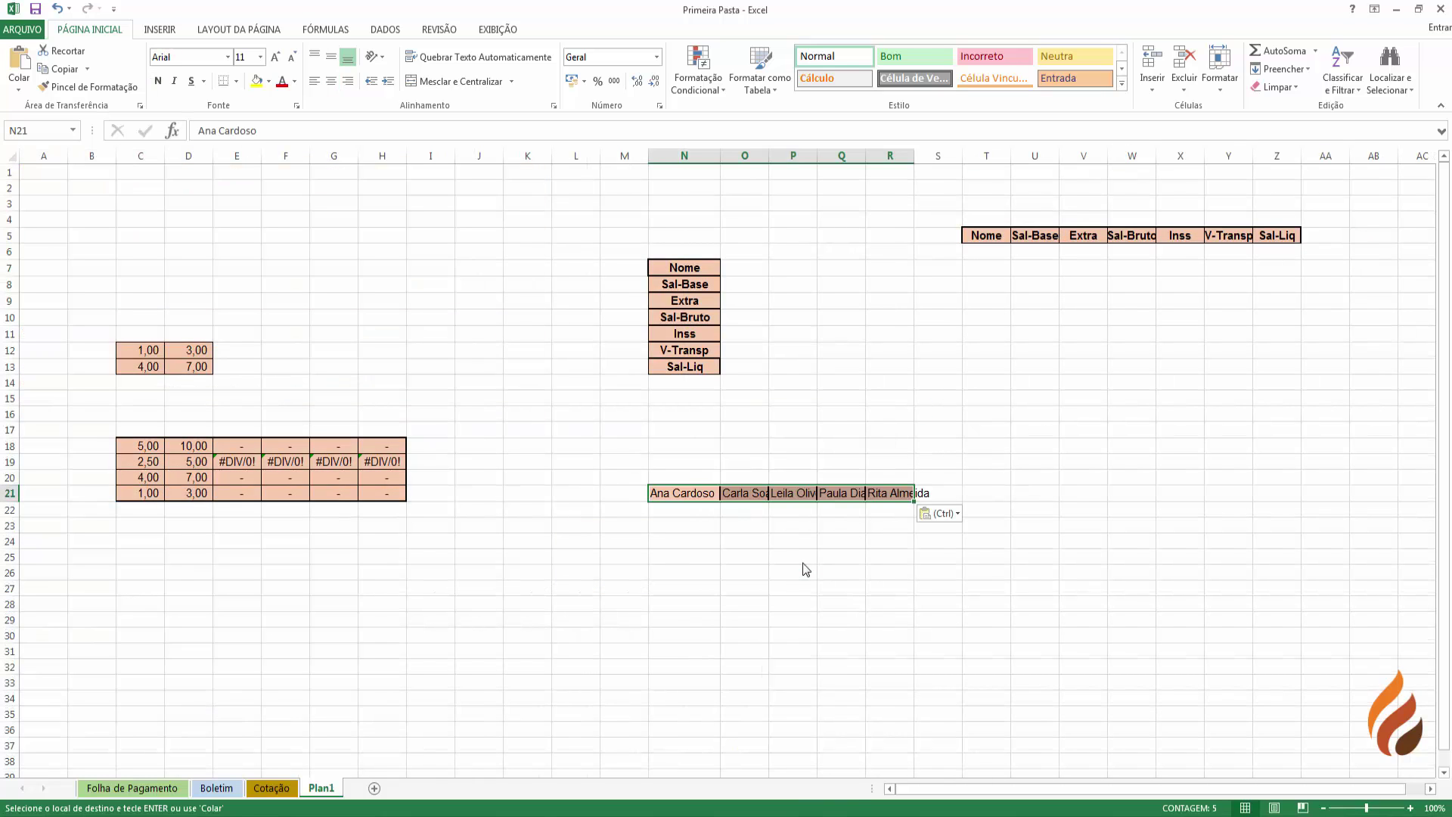
# - AutoFit columns N through S so the names show fully
pyautogui.moveTo(684, 155); pyautogui.dragTo(937, 156)
pyautogui.doubleClick(860, 156)
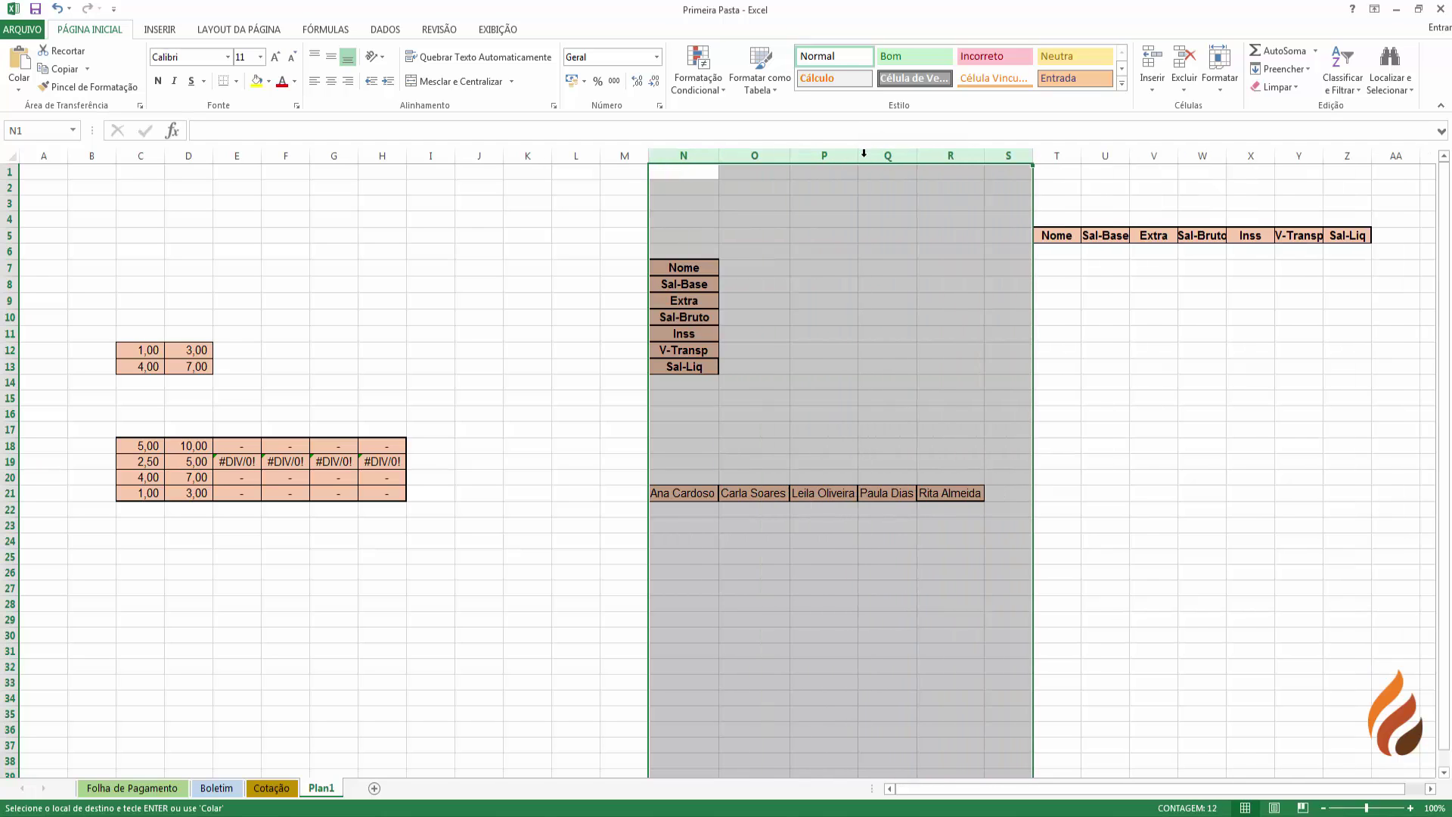
pyautogui.moveTo(849, 462); pyautogui.dragTo(789, 570)
pyautogui.click(788, 570)
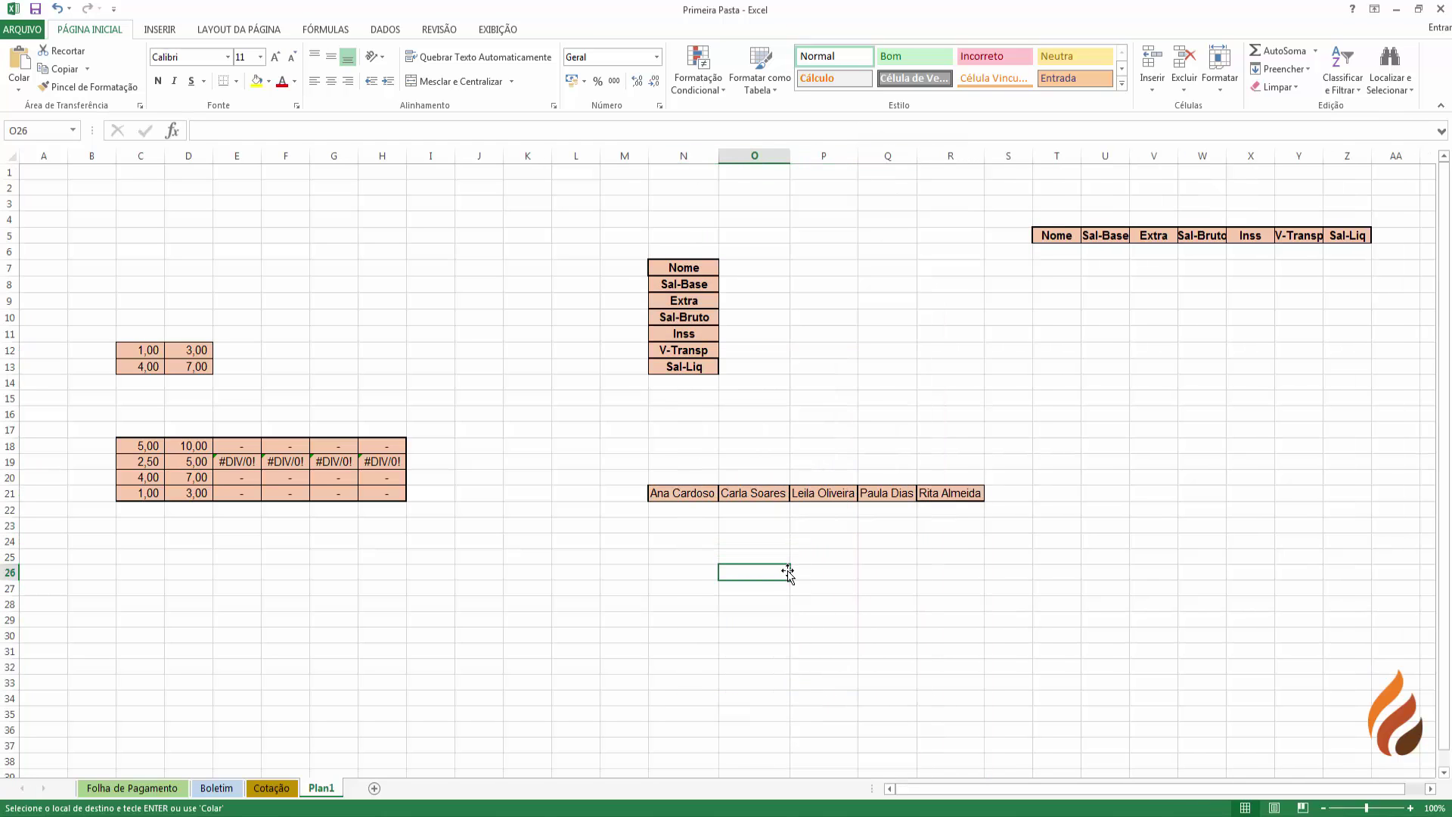